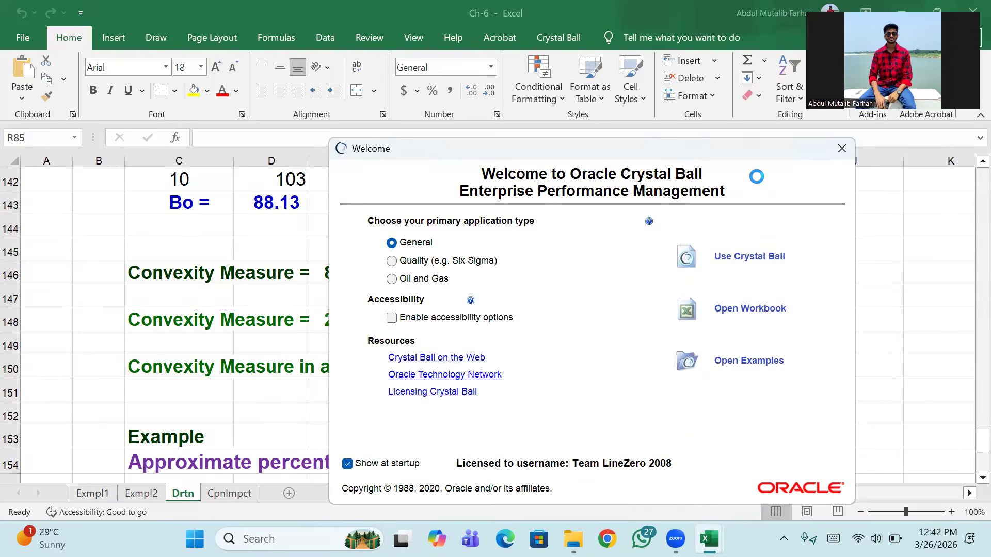
- Dismiss the Crystal Ball welcome window and look through the Exmpl1 and Exmpl2 sheets before returning to the Drtn sheet
click(842, 149)
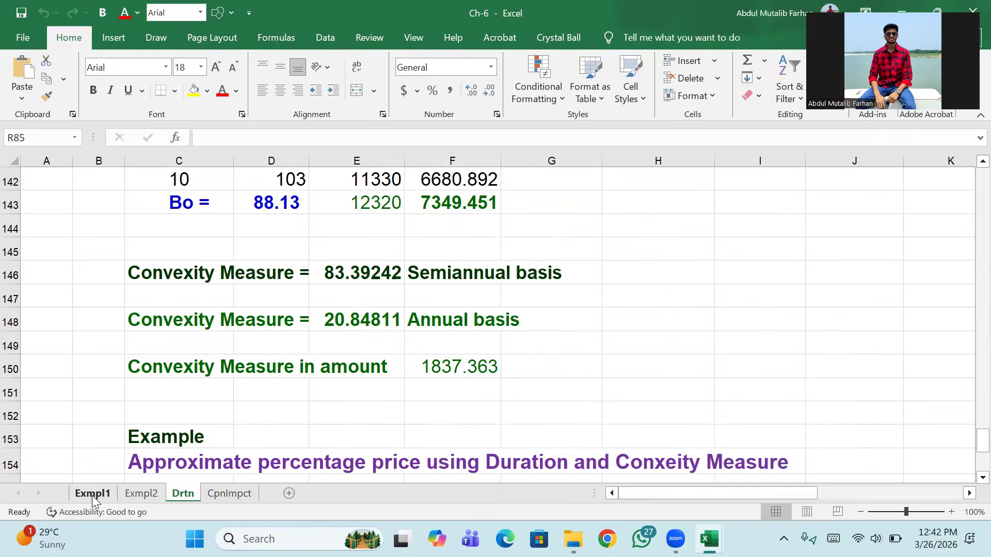
click(92, 494)
scroll(224, 415, down, 3)
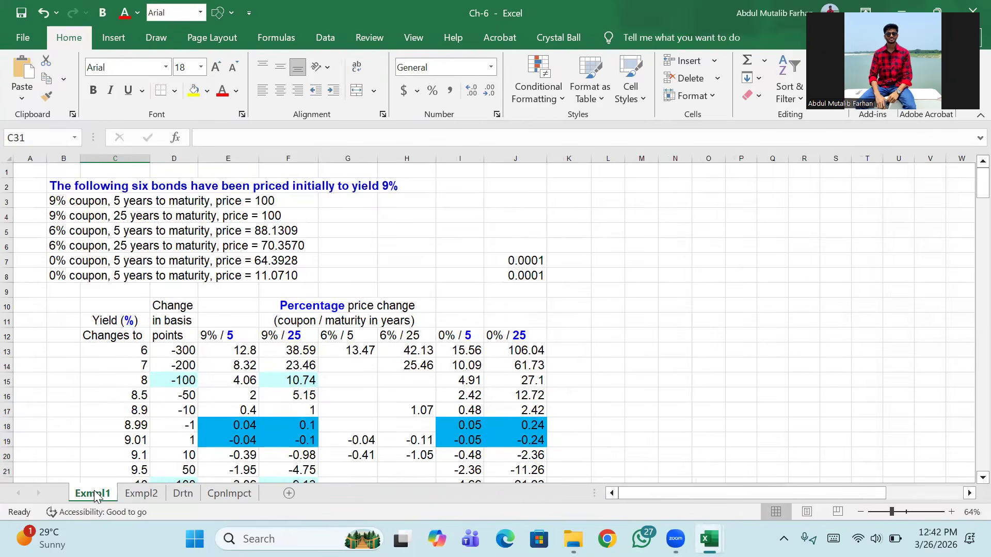
scroll(137, 451, down, 9)
scroll(137, 451, up, 9)
click(148, 499)
scroll(196, 380, down, 4)
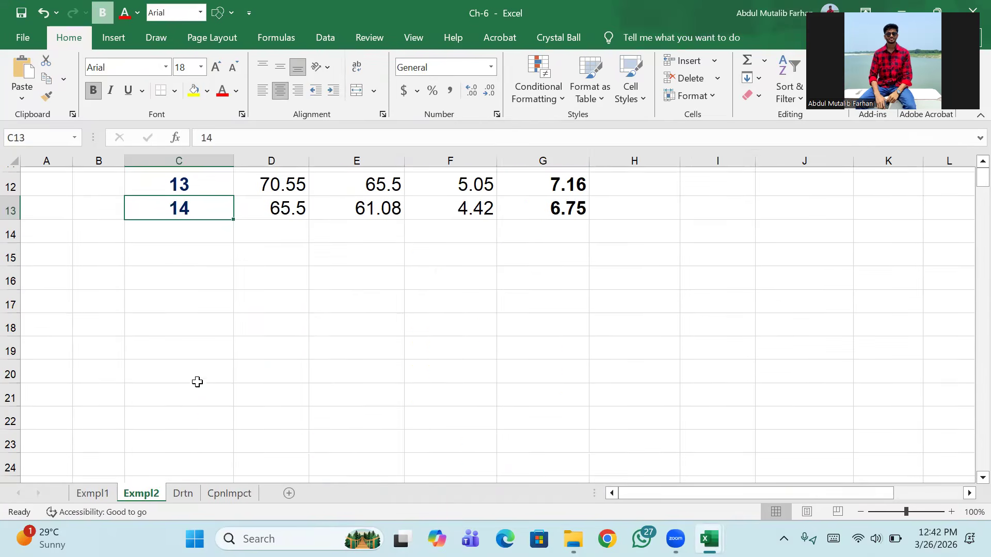
click(192, 497)
scroll(228, 413, up, 2)
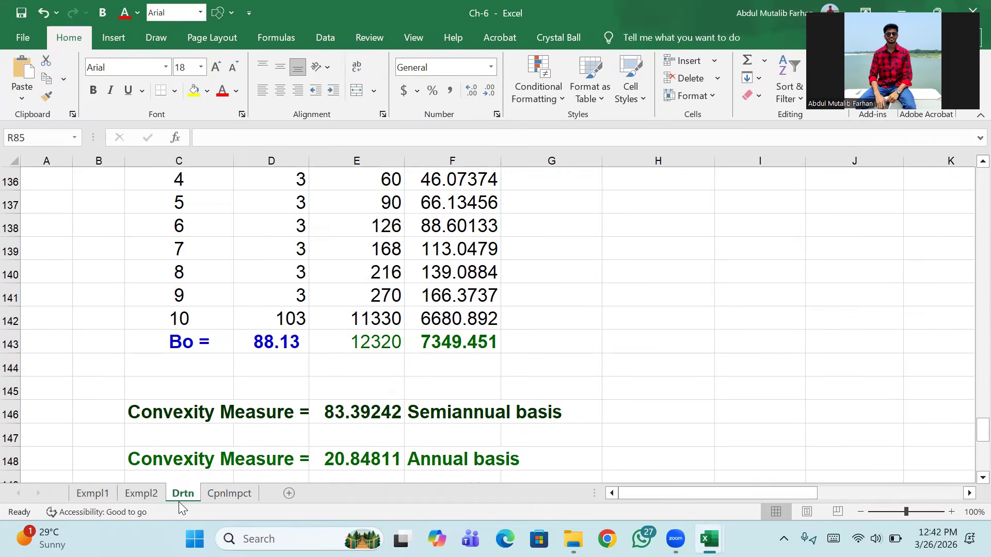
- Review the Price value of a basis point and Yield Value of a Price Change sections at the start of the Drtn sheet
scroll(199, 437, up, 20)
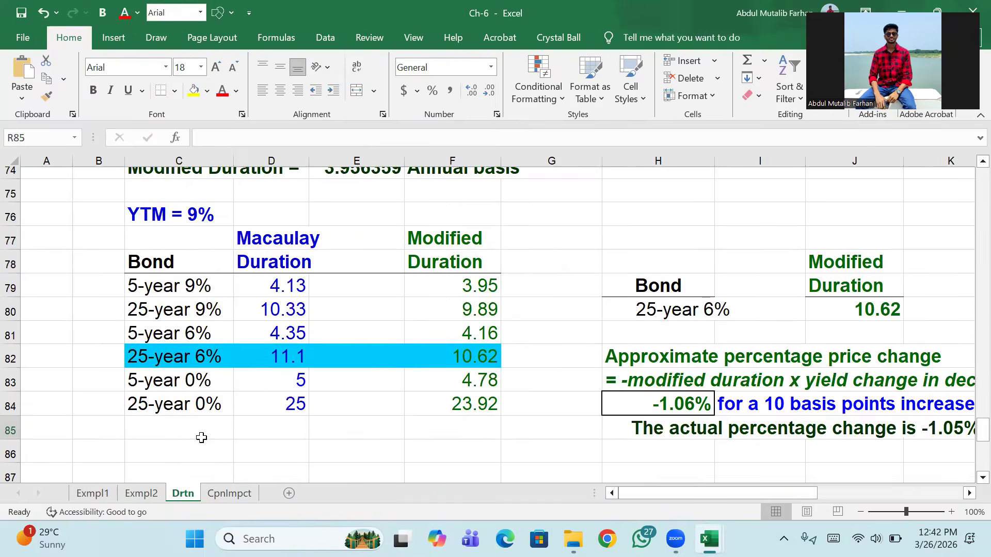
scroll(258, 336, up, 20)
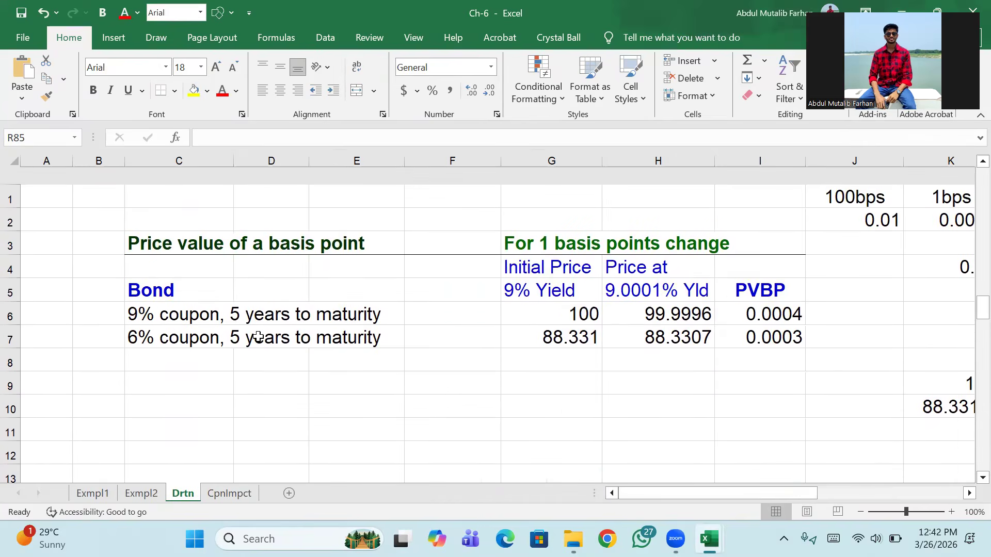
scroll(258, 337, down, 2)
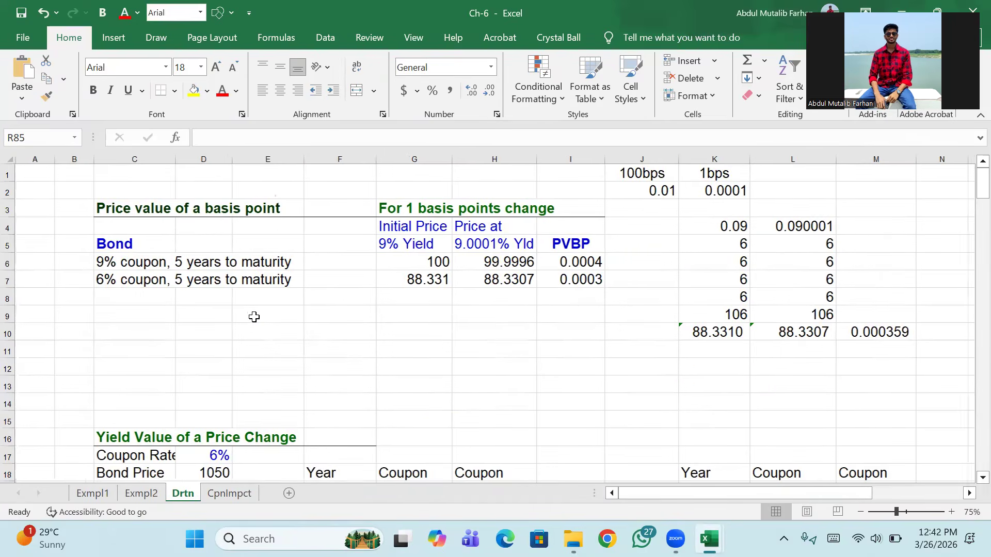
scroll(254, 317, down, 1)
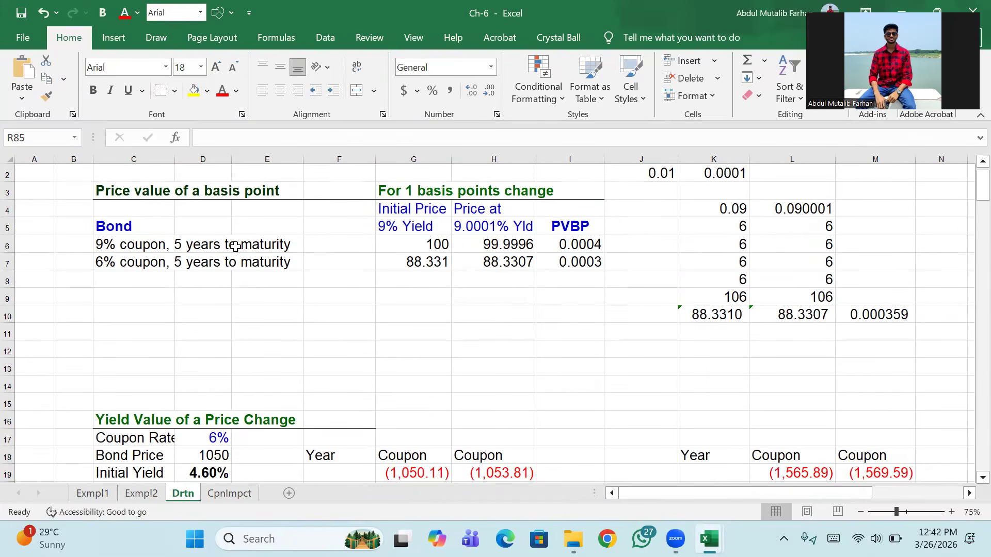
scroll(262, 272, down, 7)
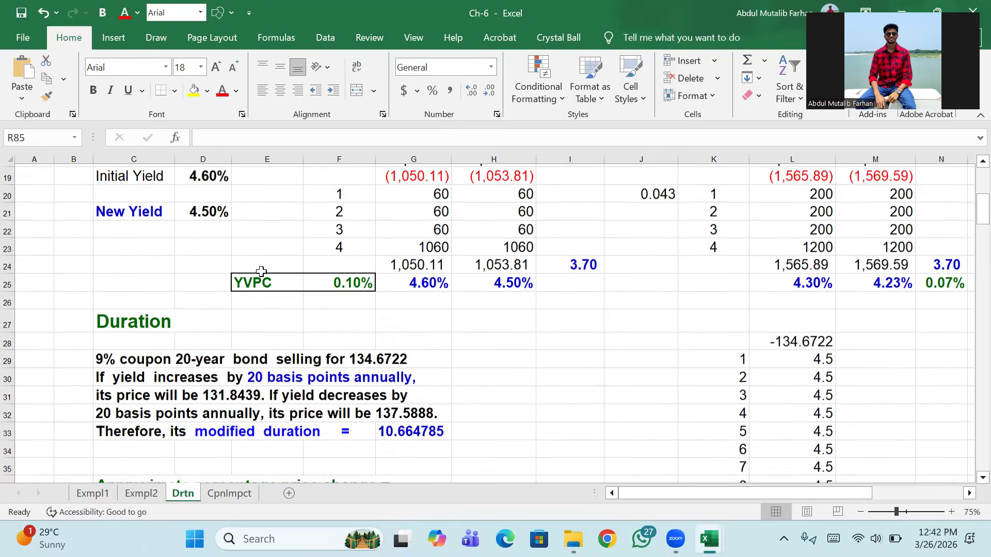
- Fill the entire row 27 containing the Duration heading with yellow
scroll(261, 272, down, 1)
click(132, 192)
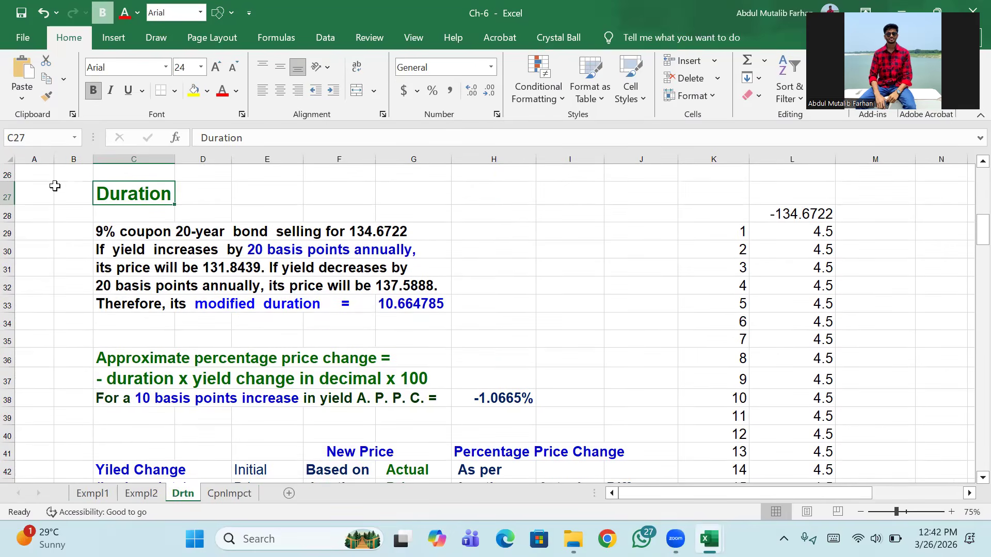
click(10, 191)
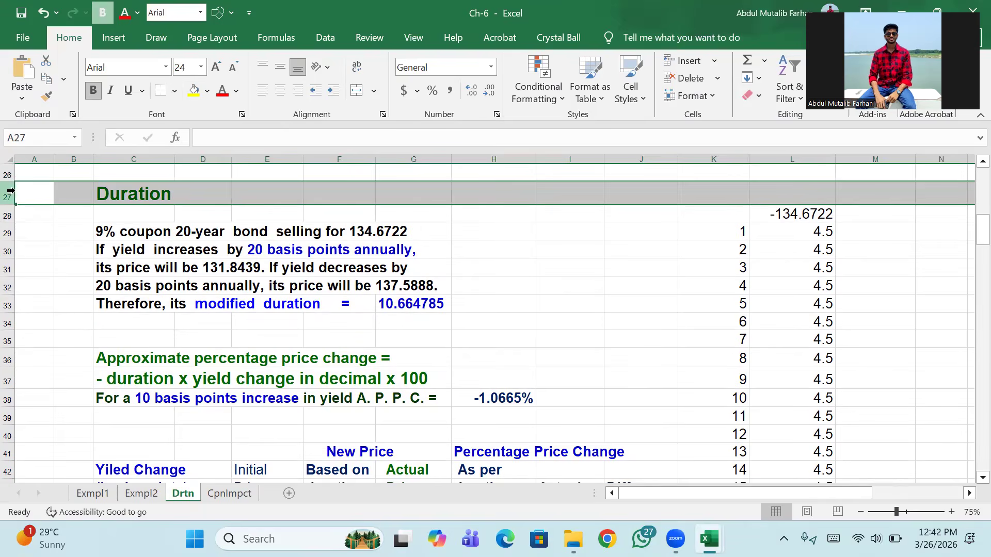
click(193, 91)
click(428, 249)
- Review the Duration section, including the bond description, the approximate percentage price change formula and the yield change comparison table
scroll(327, 257, up, 1)
scroll(413, 266, down, 5)
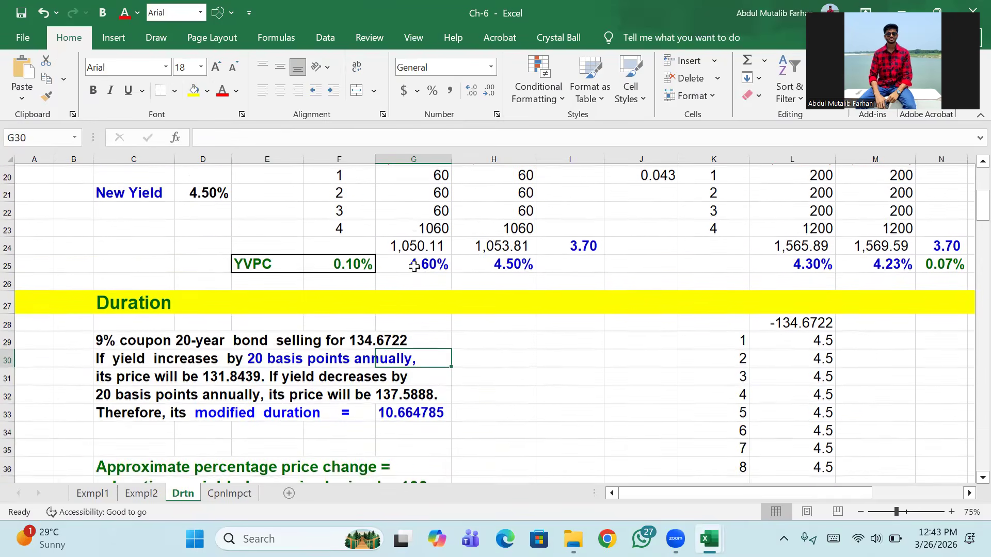
scroll(414, 265, up, 1)
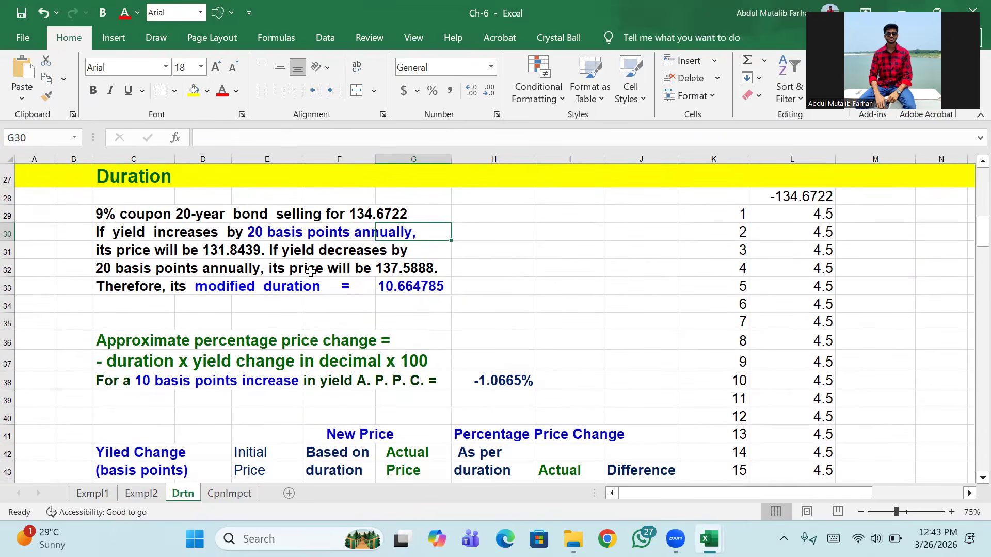
scroll(309, 271, down, 4)
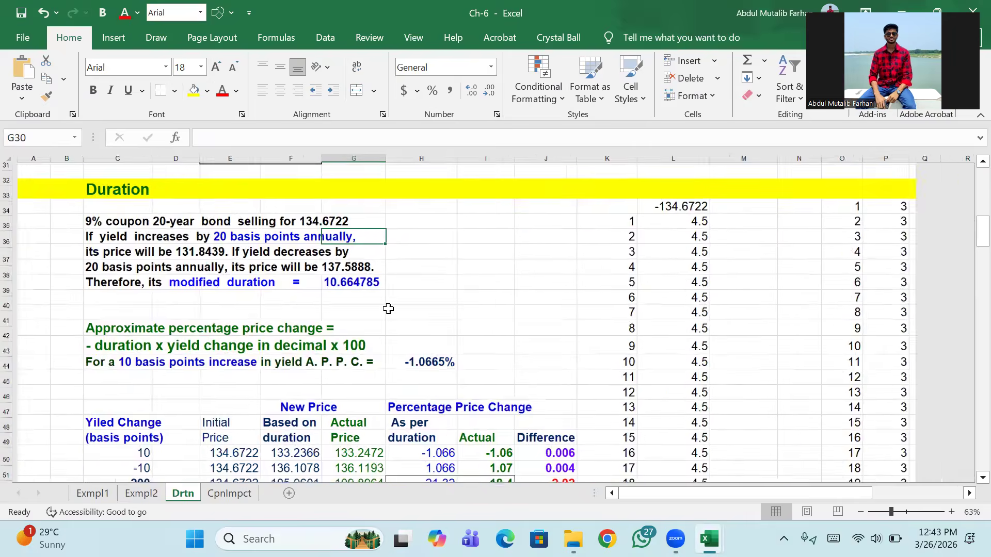
scroll(390, 268, down, 3)
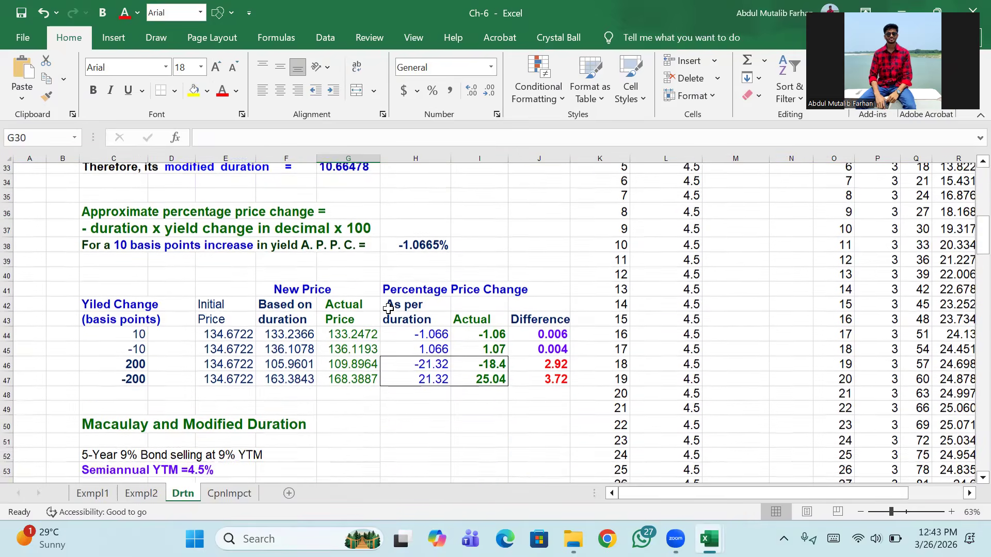
scroll(262, 276, up, 3)
scroll(262, 275, up, 1)
scroll(248, 278, down, 5)
scroll(194, 290, up, 2)
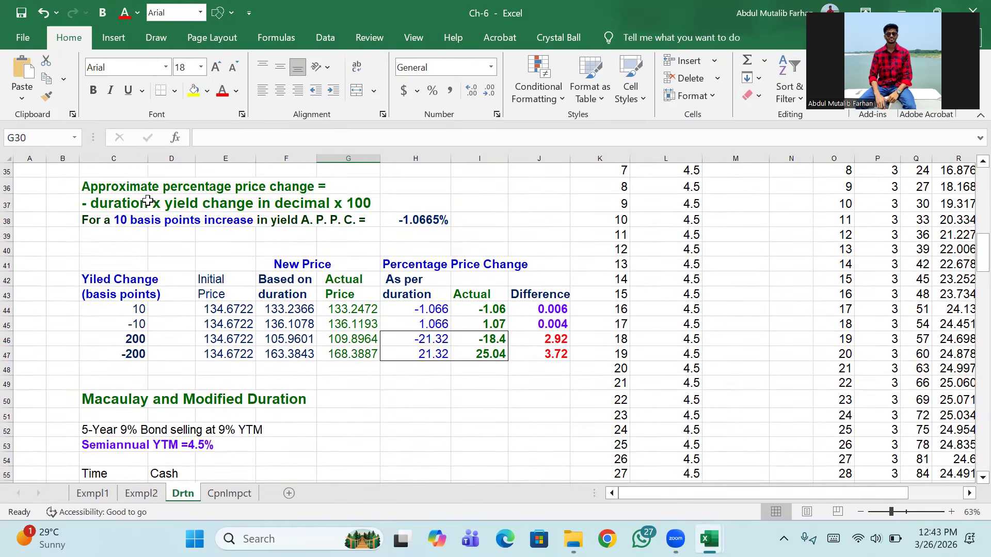
- Examine the Macaulay and Modified Duration heading, the bond description in C52 and the time periods in C57:C66
scroll(298, 269, down, 5)
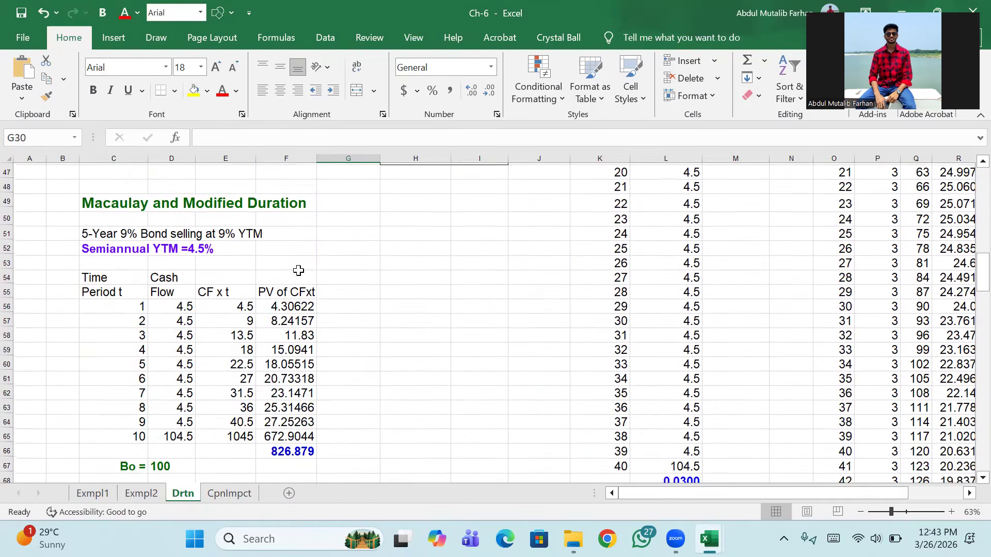
click(111, 172)
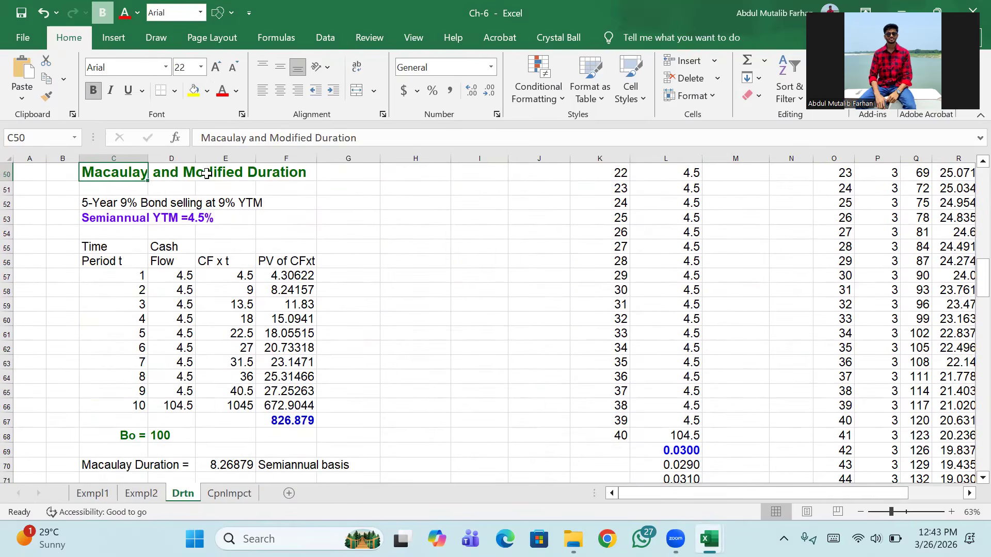
key(Right)
key(Right)
click(135, 173)
click(101, 204)
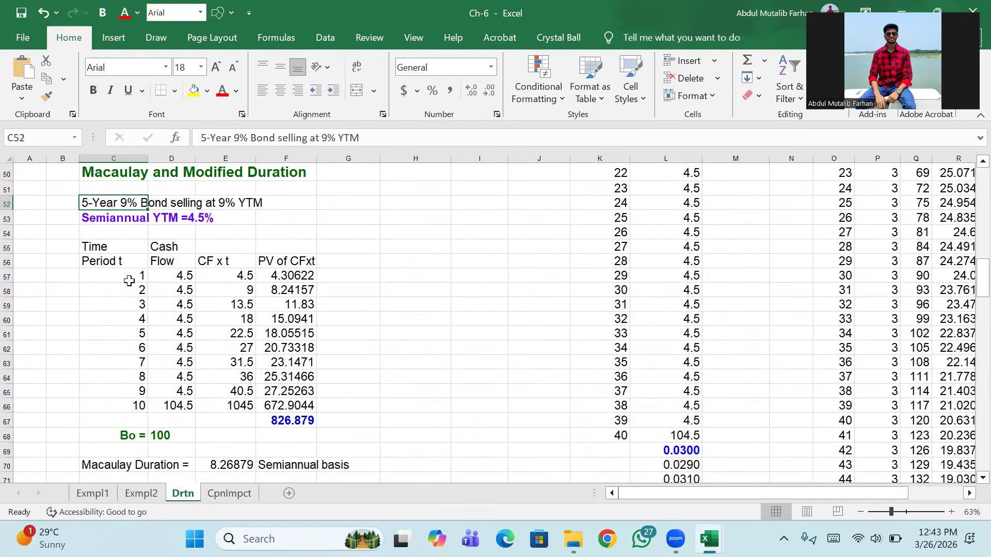
drag(125, 278, 131, 404)
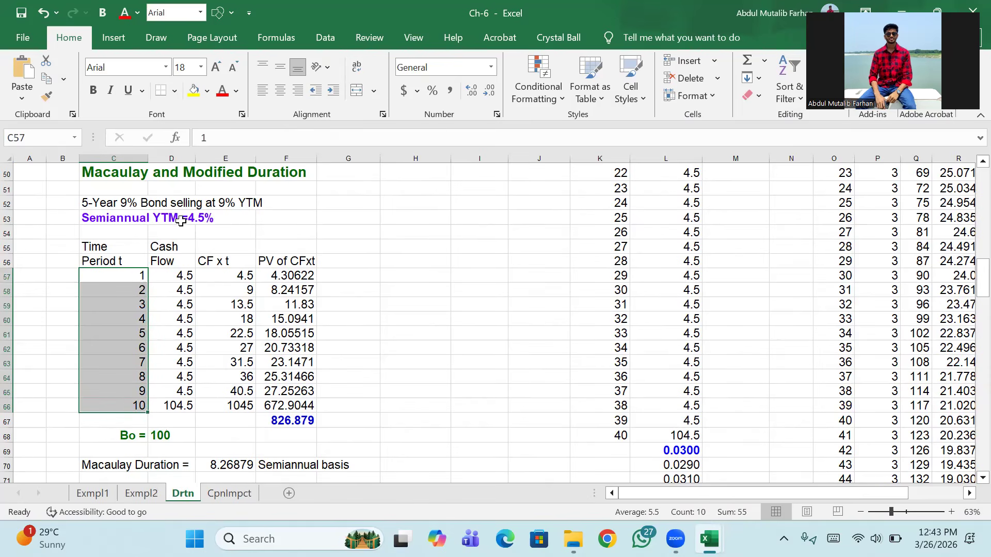
- Examine the bond's coupon rate and yield in row 52 and the semiannual YTM in row 53
click(229, 204)
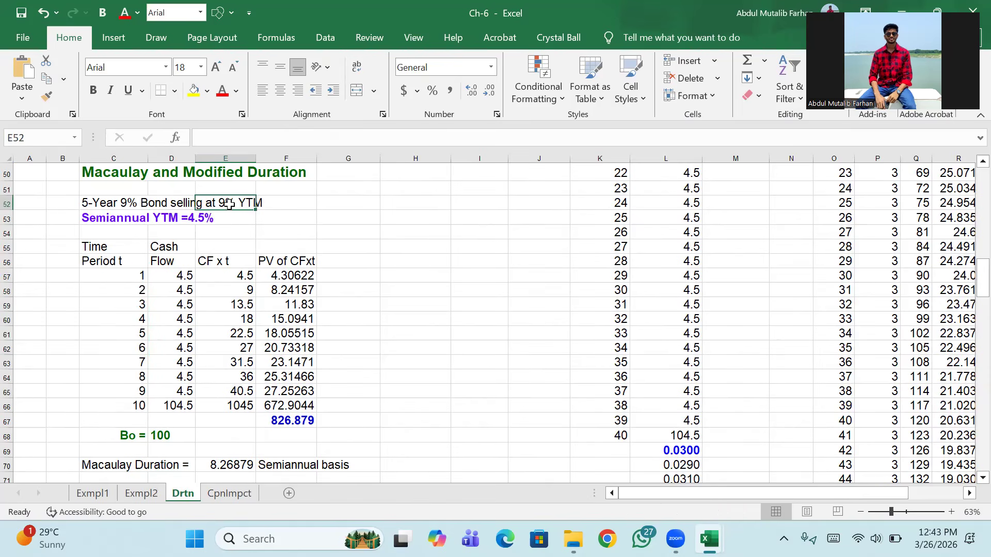
click(339, 201)
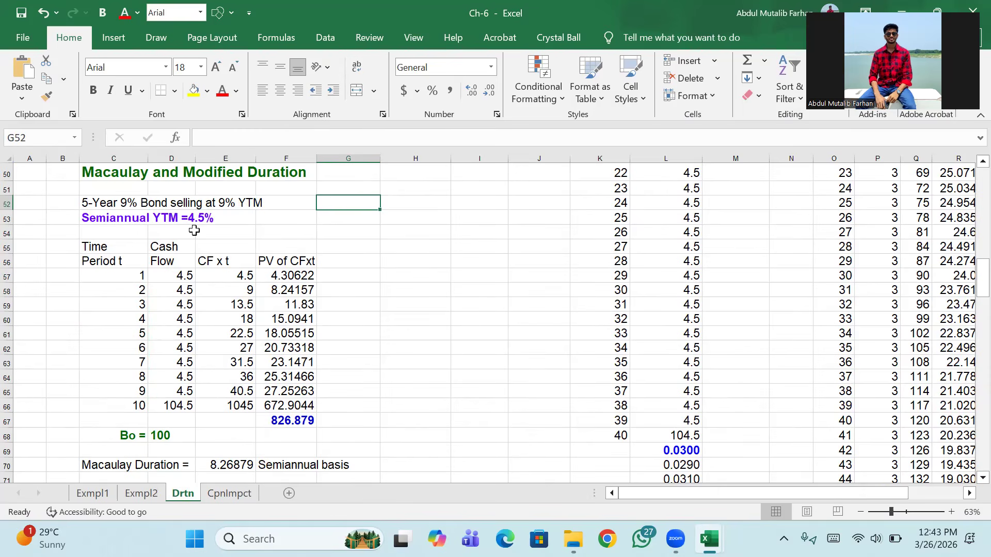
click(112, 222)
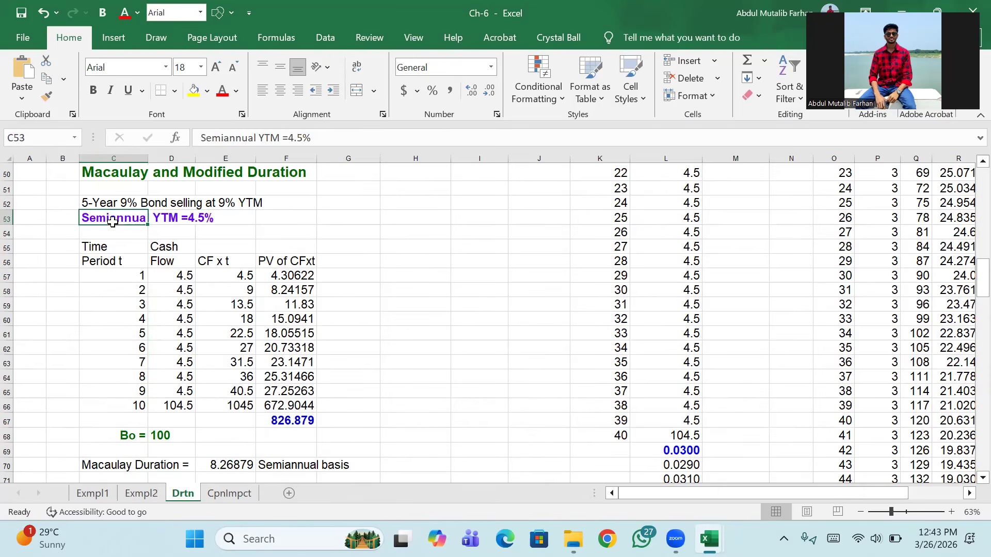
click(199, 218)
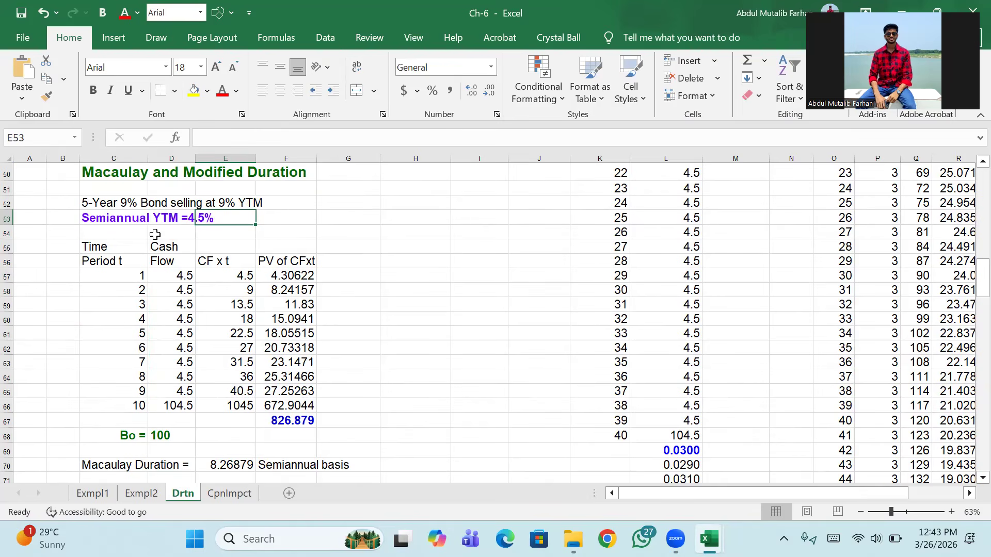
click(124, 202)
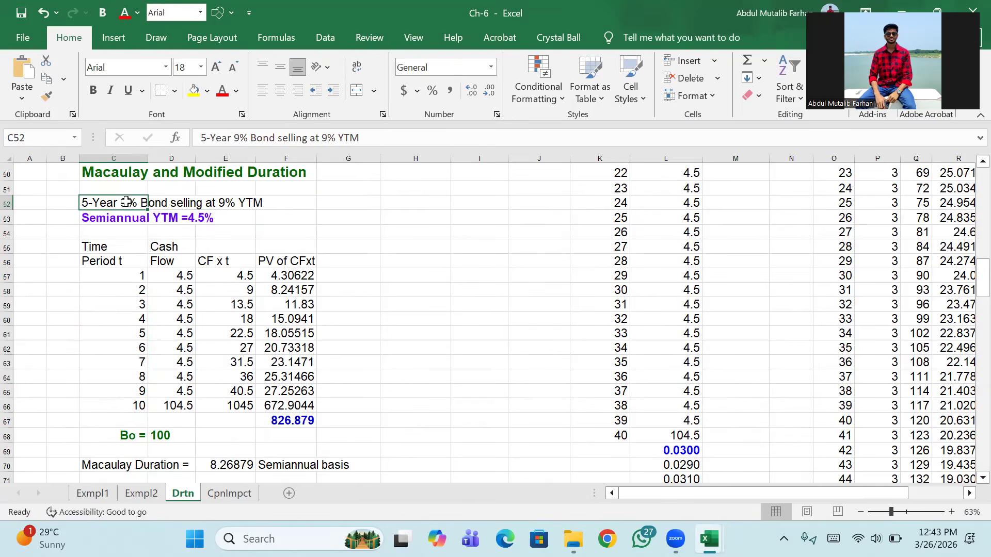
double_click(128, 202)
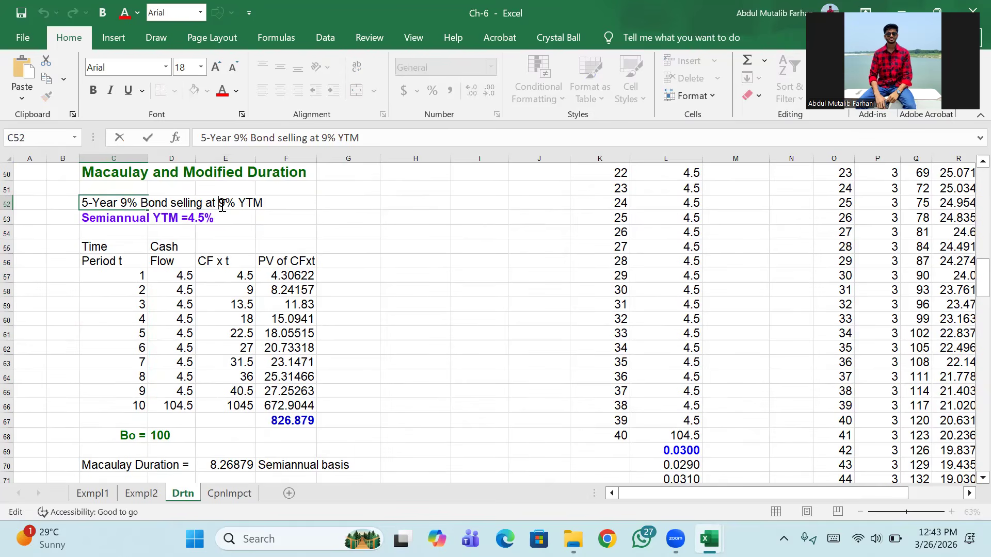
click(332, 214)
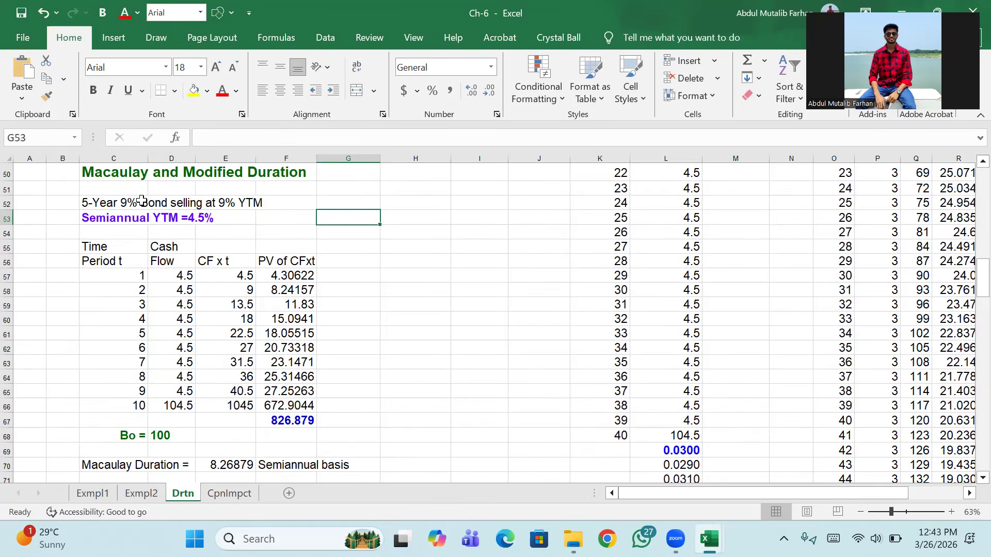
click(123, 204)
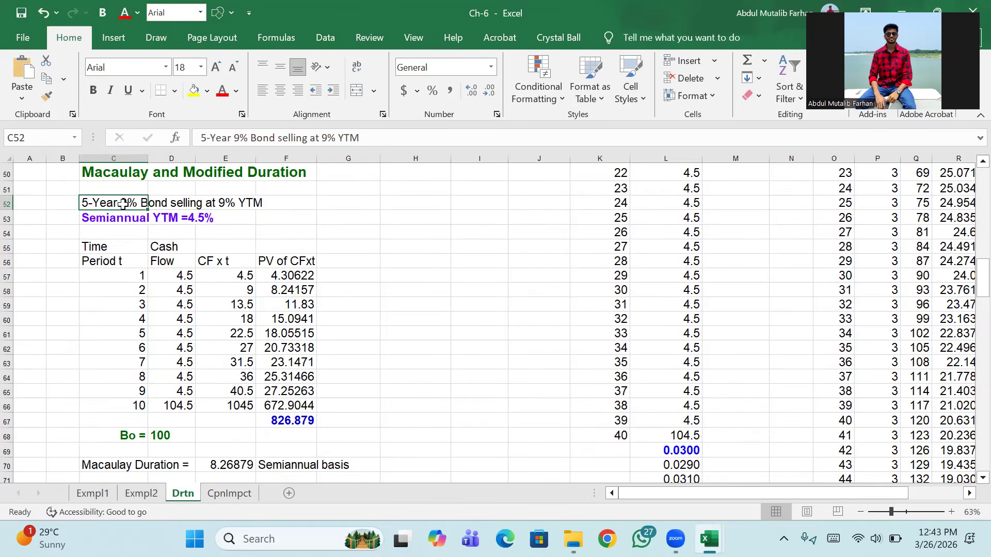
- Inspect the cash flows for periods 1 and 10, plus the CF x t and PV of CFxt formulas for period 1
click(178, 277)
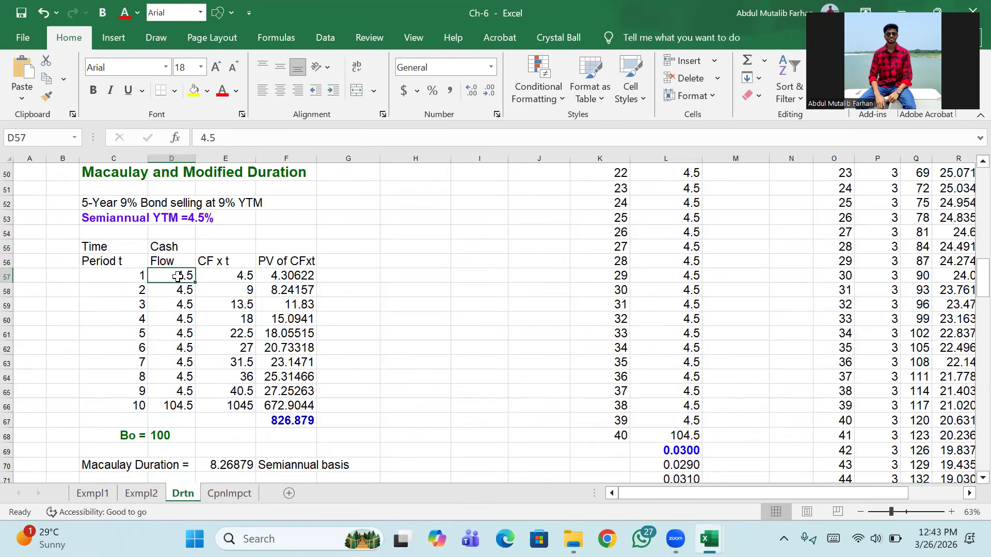
click(182, 407)
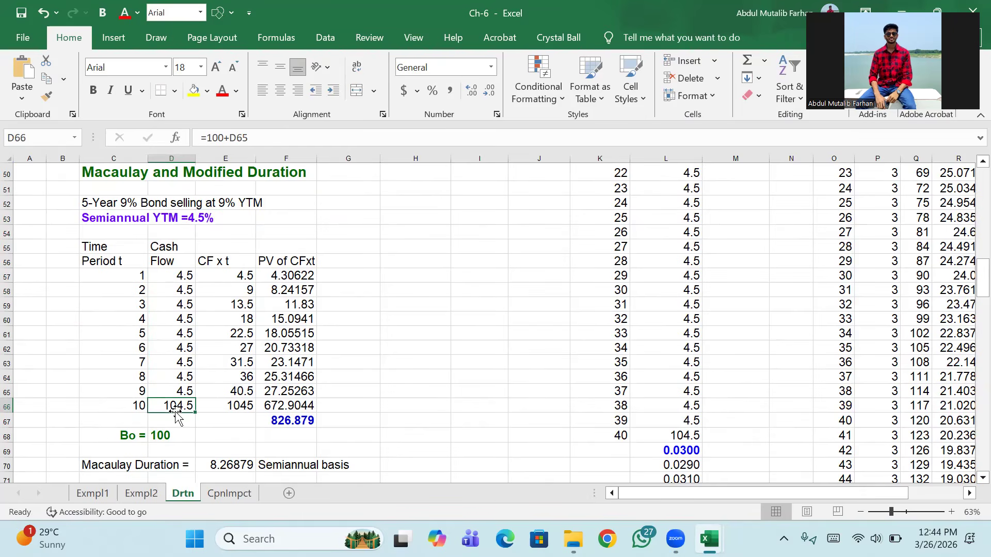
click(187, 279)
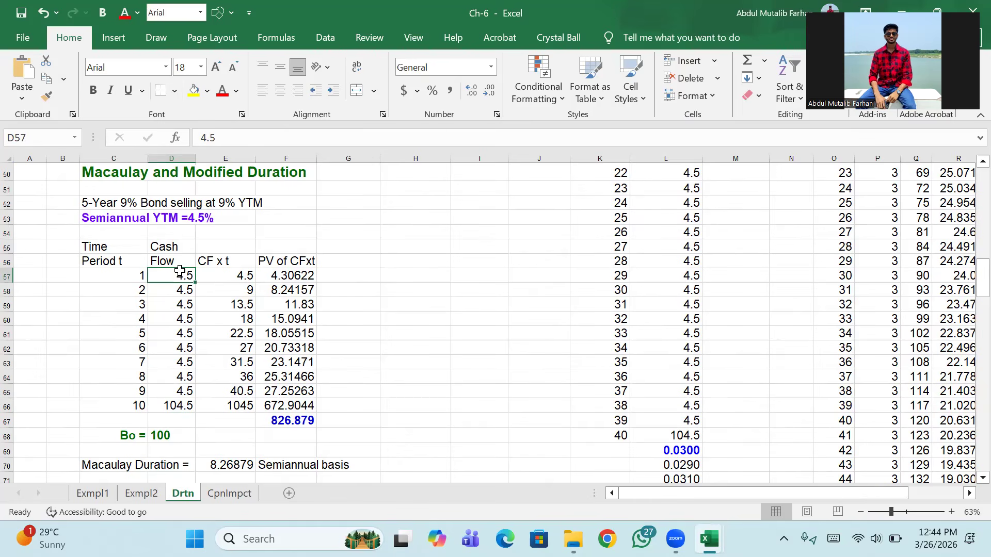
click(229, 265)
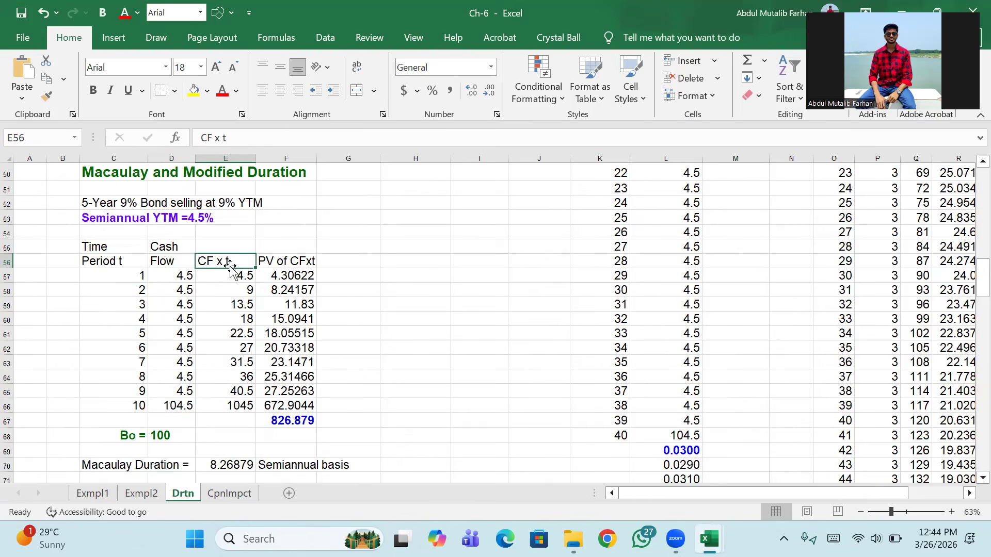
click(135, 277)
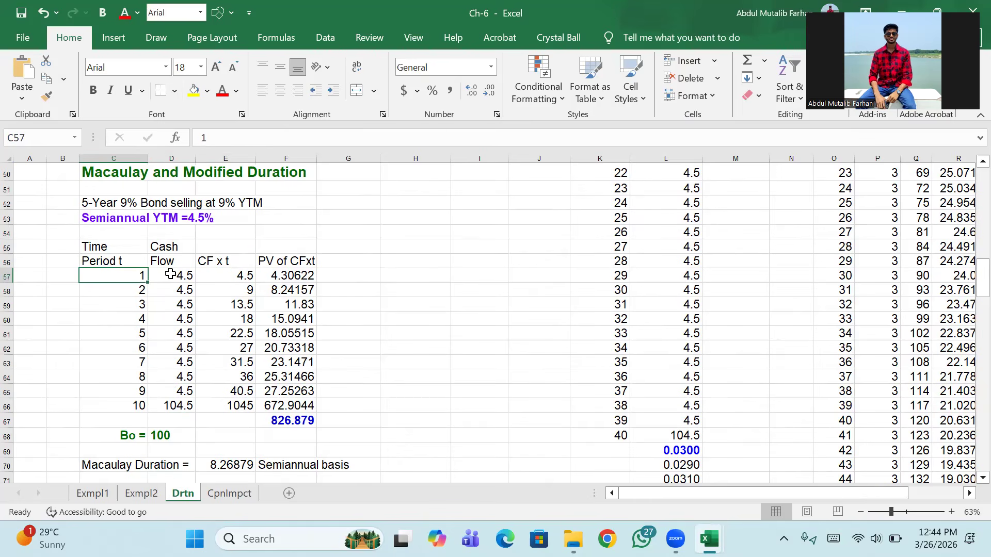
click(176, 274)
click(240, 277)
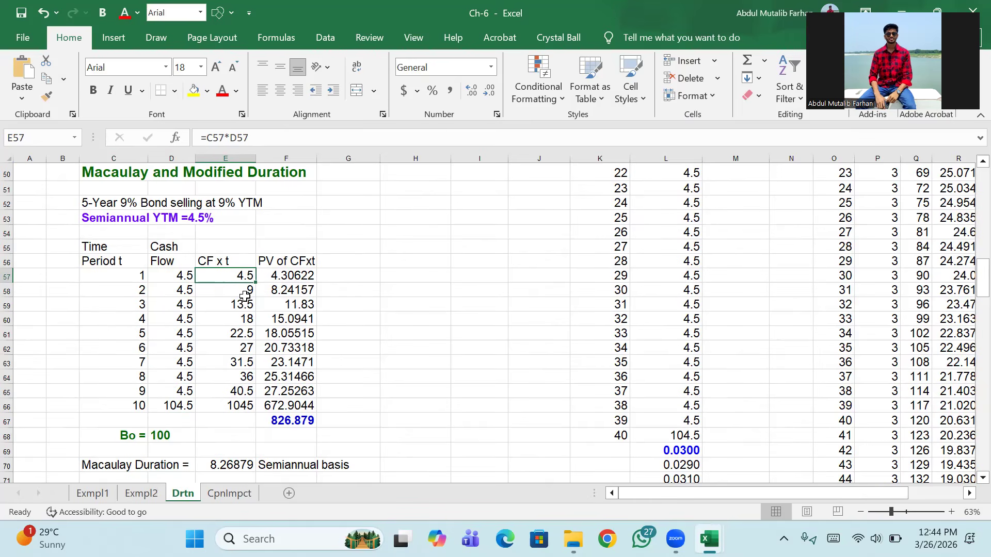
click(299, 279)
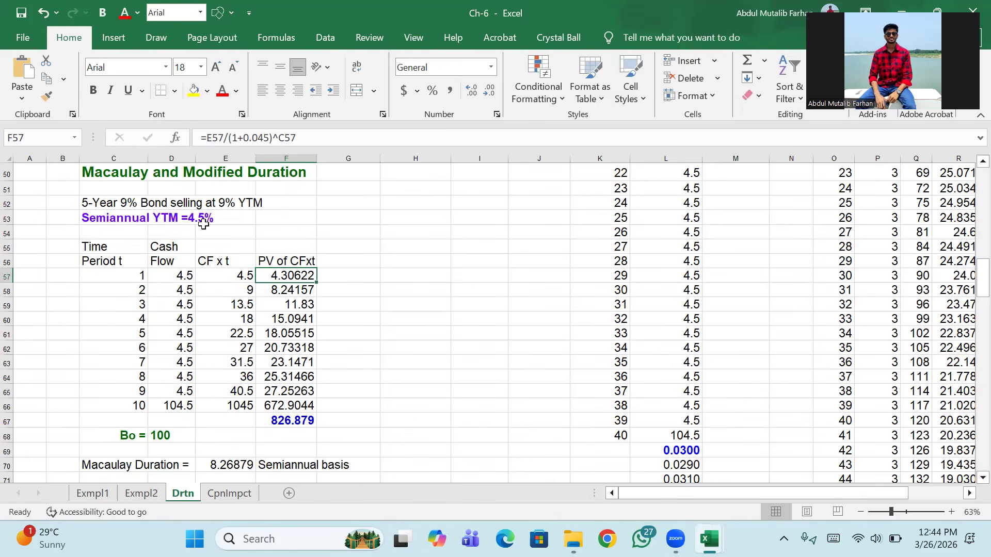
- Inspect the PV of CFxt formulas for periods 1 to 3 and the CF x t formula for period 1
double_click(285, 274)
key(Return)
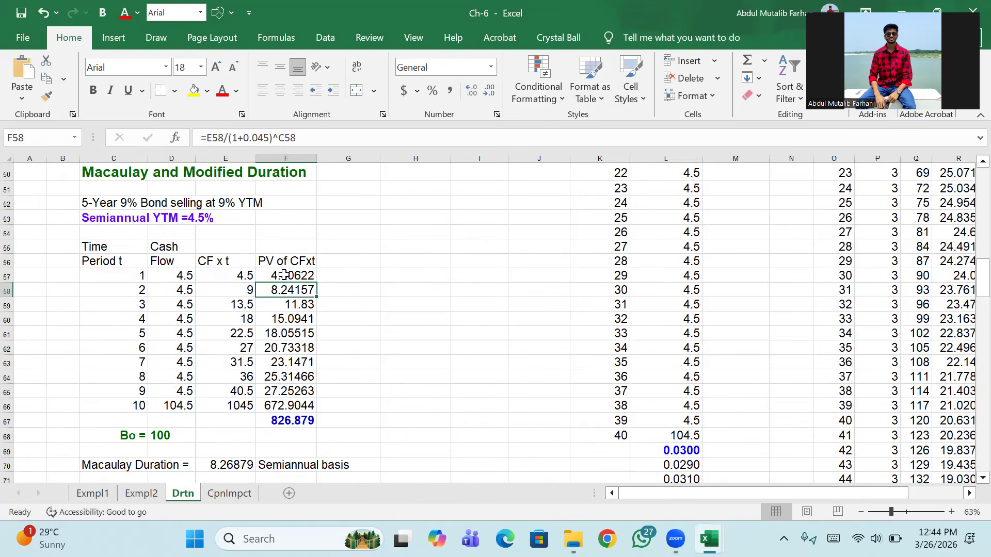
click(242, 273)
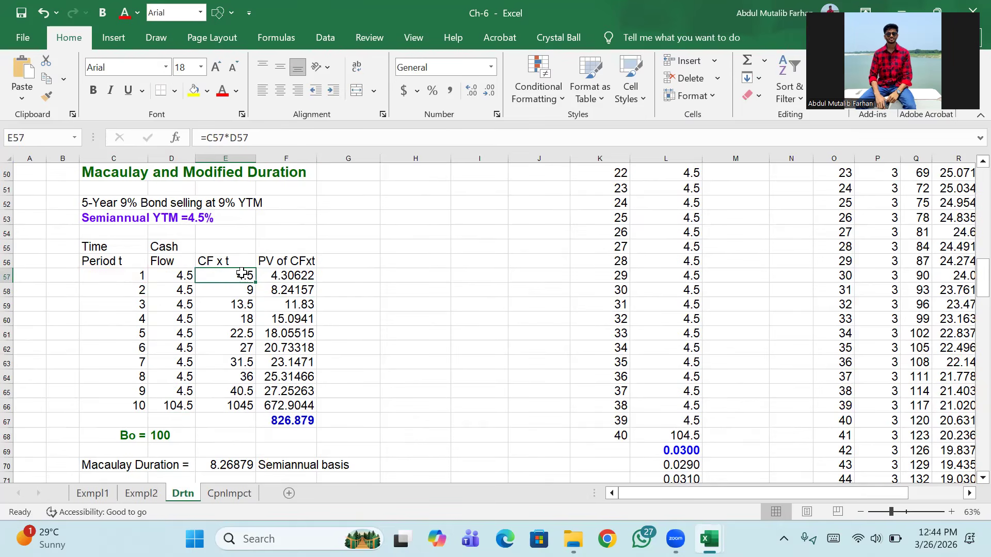
click(290, 280)
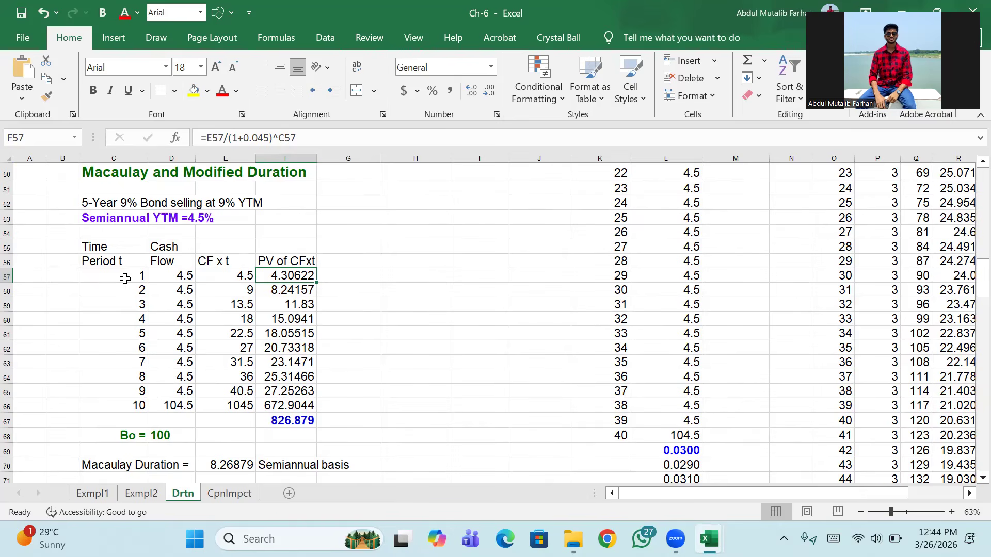
click(299, 285)
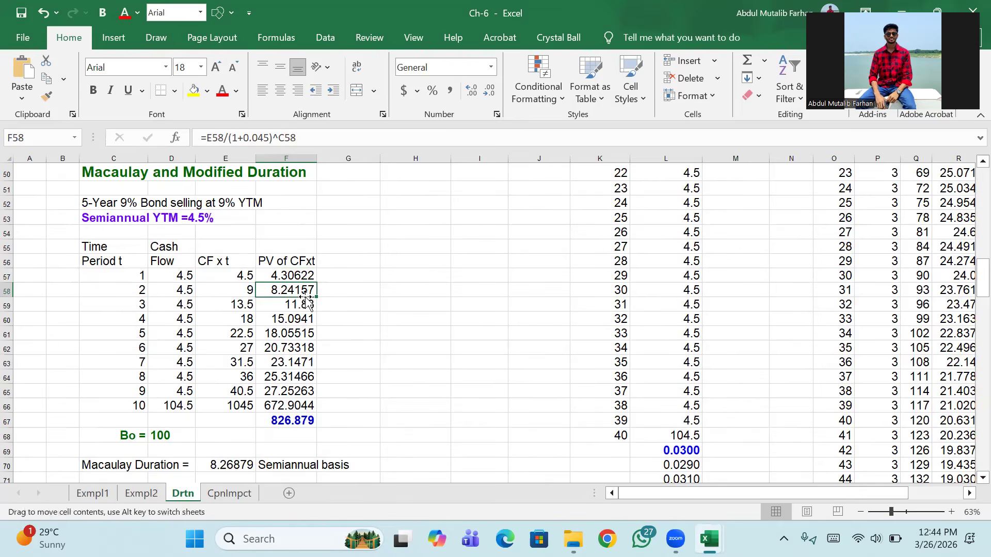
click(298, 303)
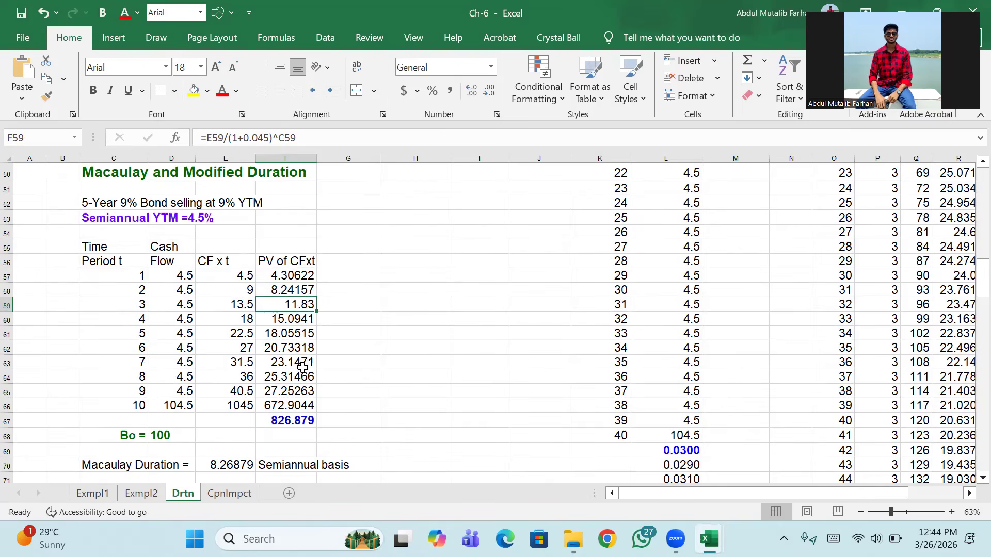
click(300, 279)
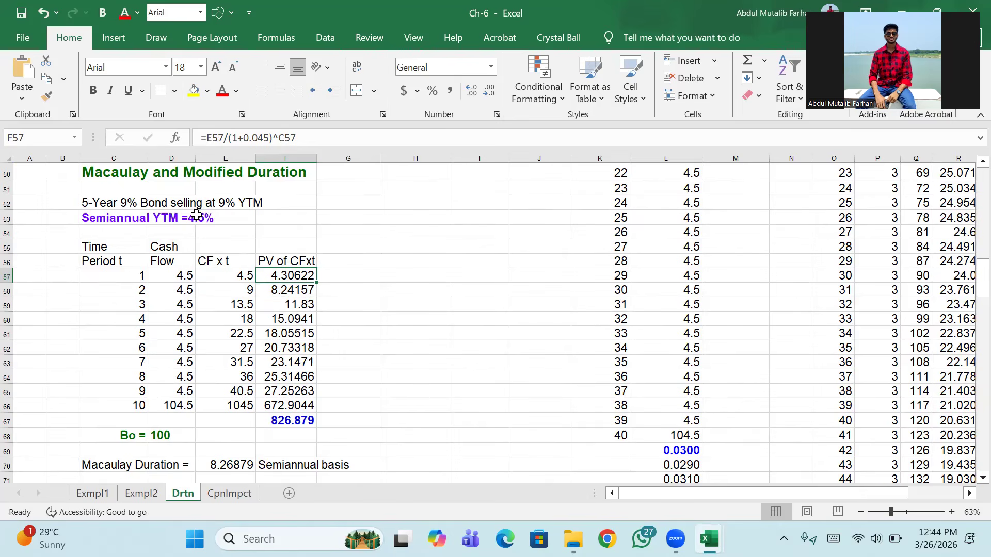
- Inspect the sum formula in F67 that totals the PV of CFxt column, along with the cash flow table above it
click(289, 420)
scroll(289, 378, down, 1)
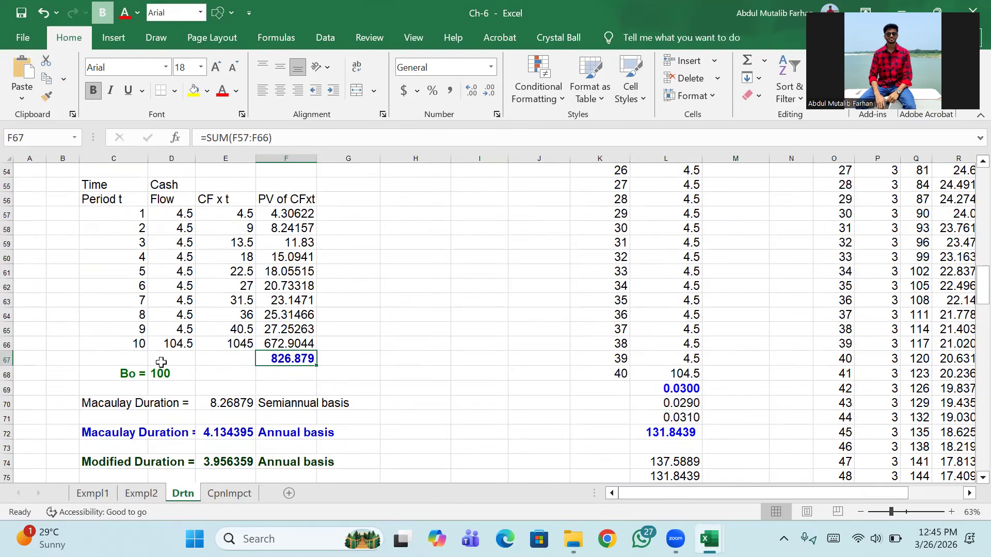
scroll(192, 303, up, 2)
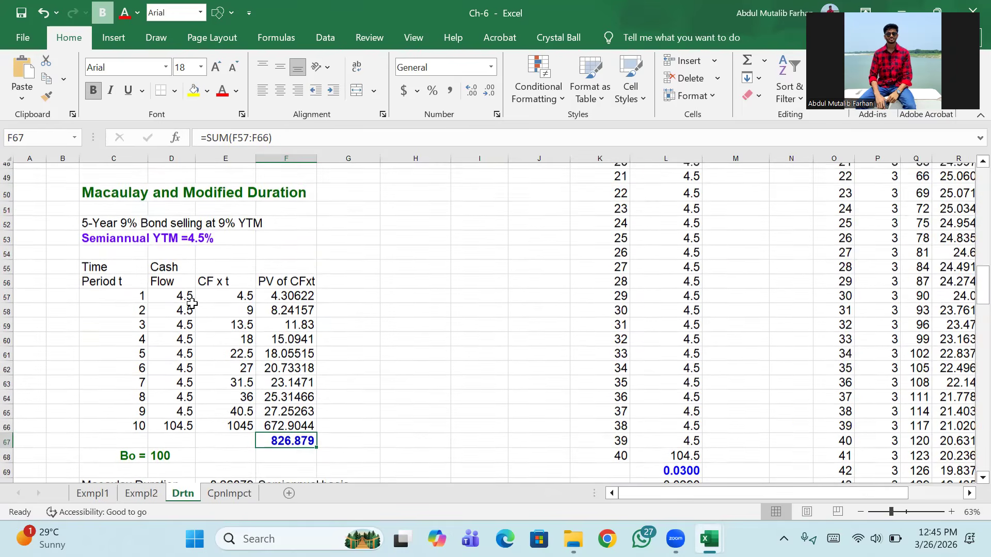
scroll(192, 303, down, 1)
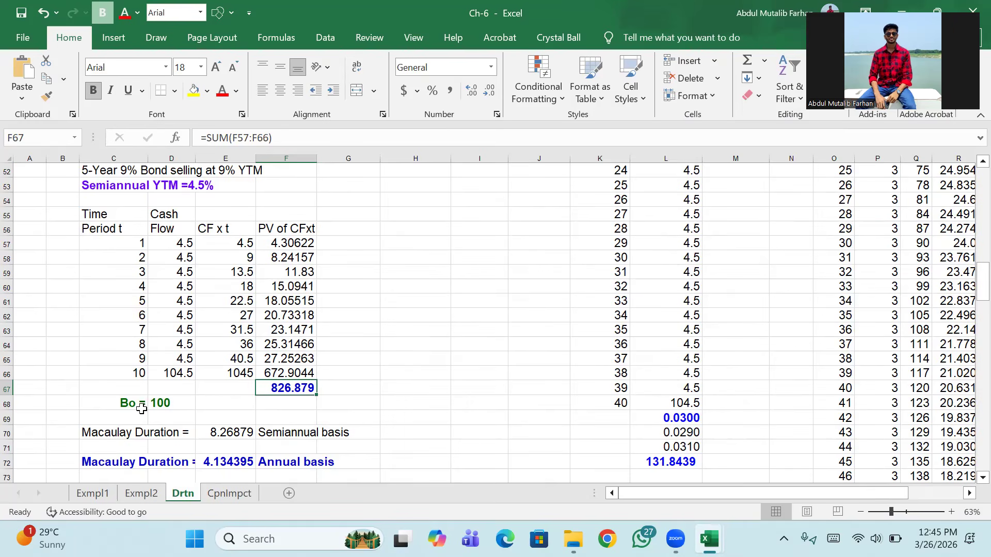
- Examine the bond price Bo in D68 against the coupon rate and YTM stated in row 52
click(160, 404)
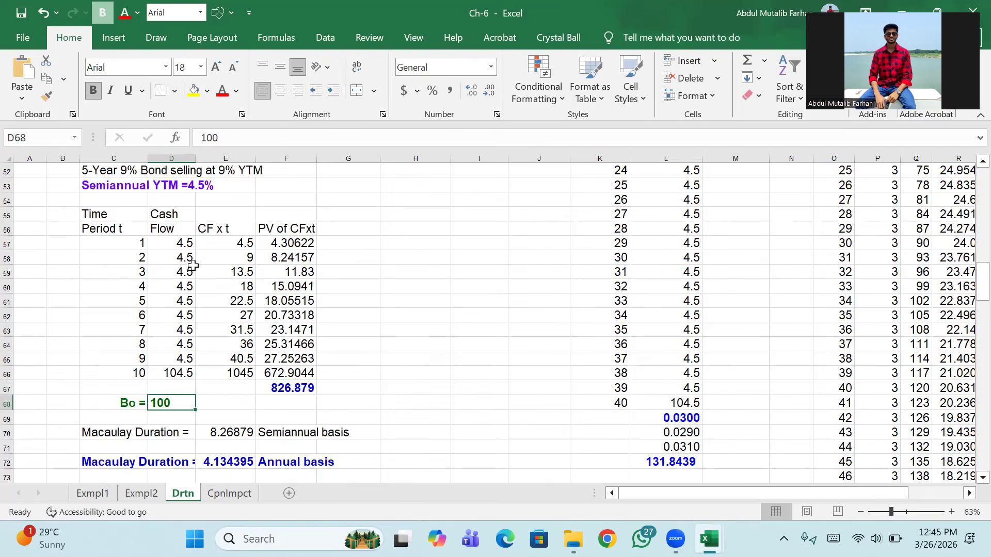
scroll(191, 350, up, 1)
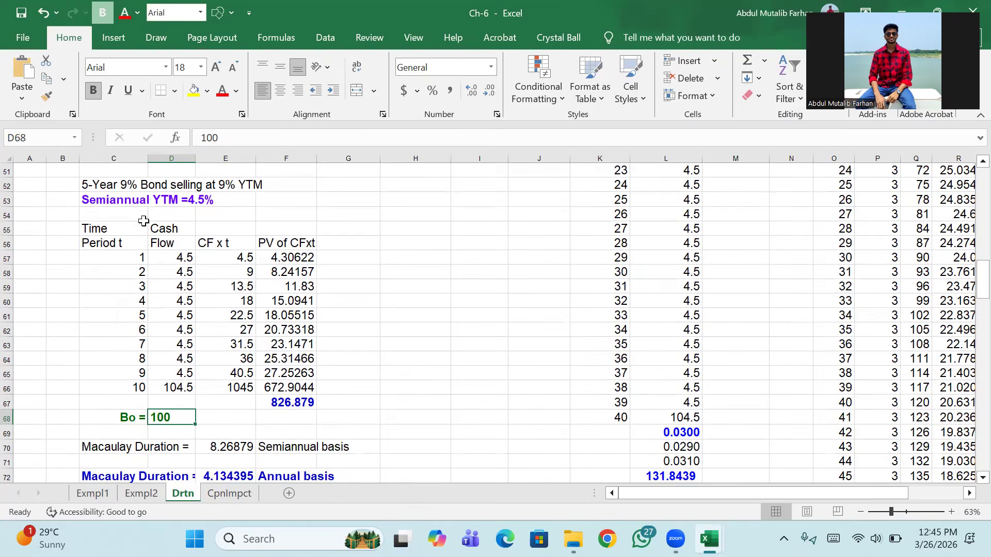
click(126, 187)
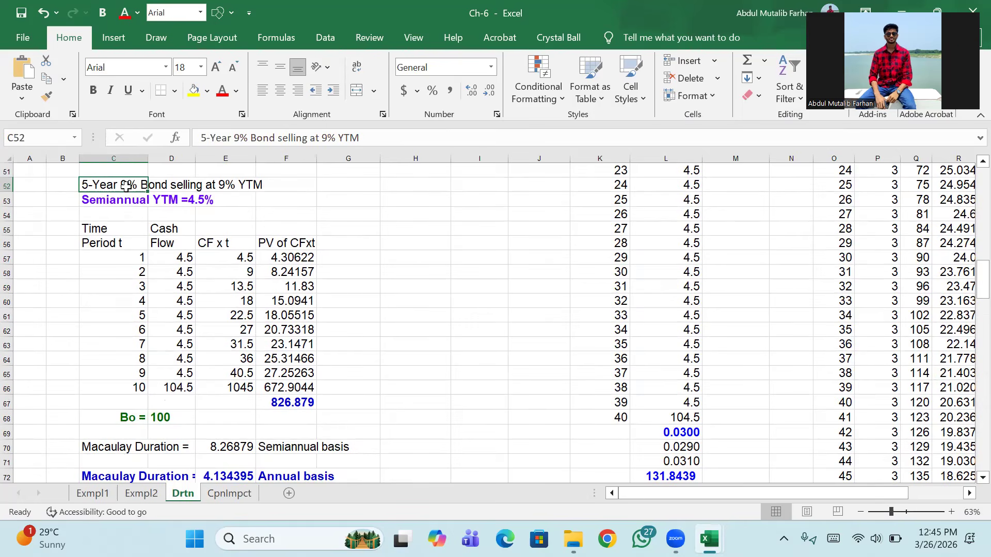
click(230, 186)
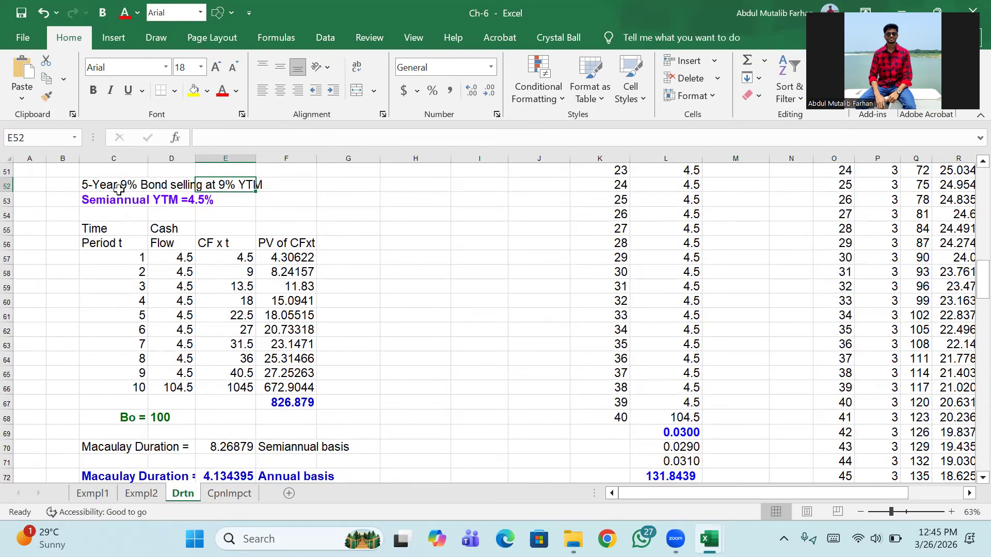
click(156, 419)
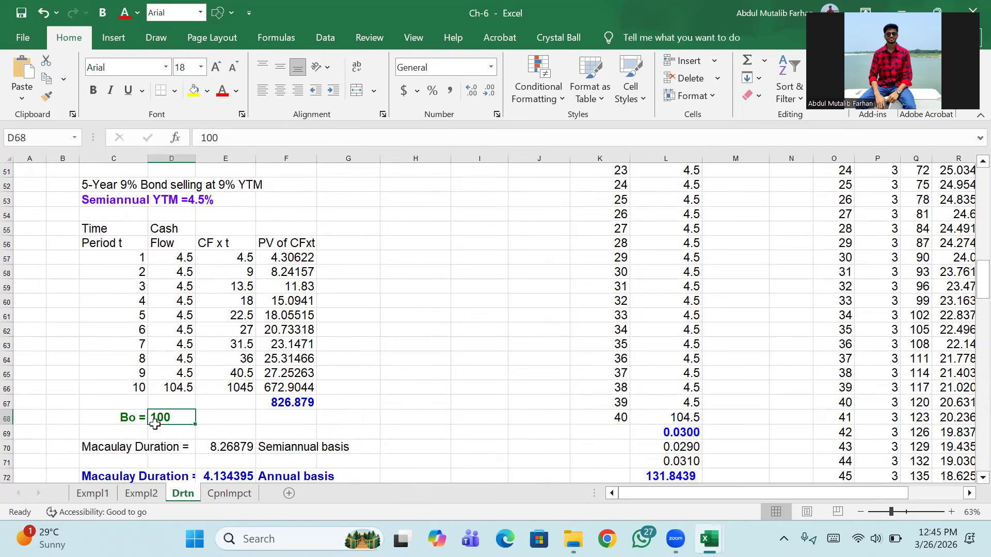
- Change the coupon rate in the C52 bond description to 8% for comparison with the Bo price, and undo the change
click(126, 186)
double_click(127, 185)
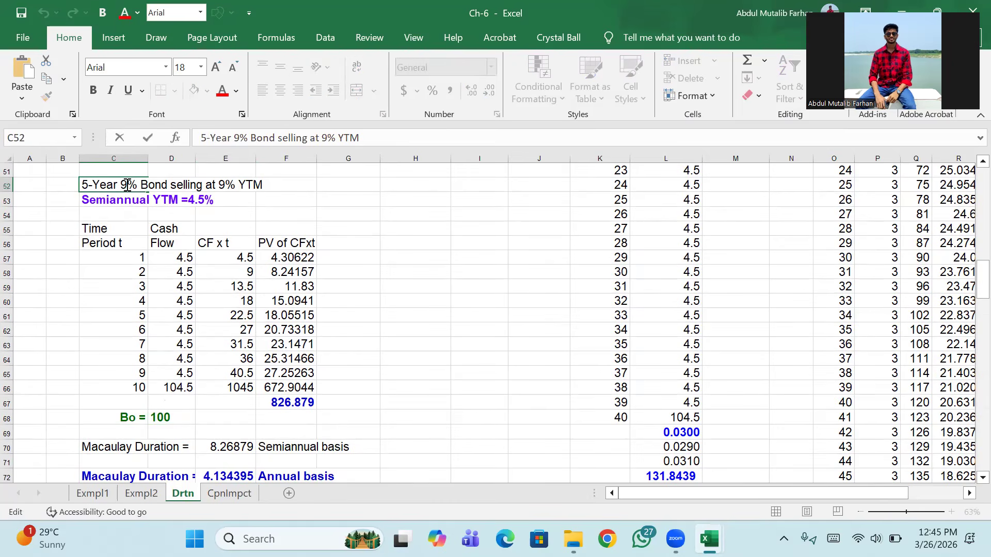
text(8)
key(Return)
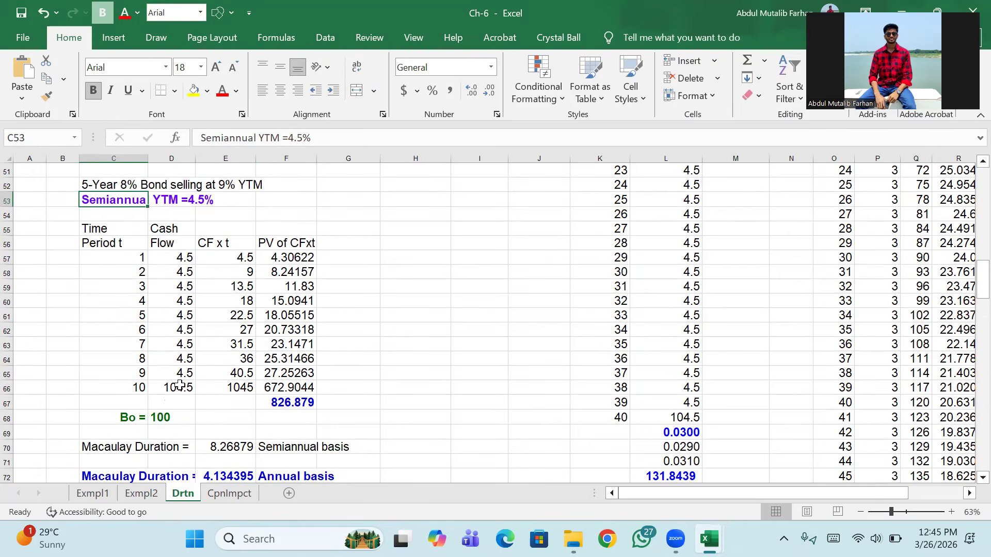
click(163, 417)
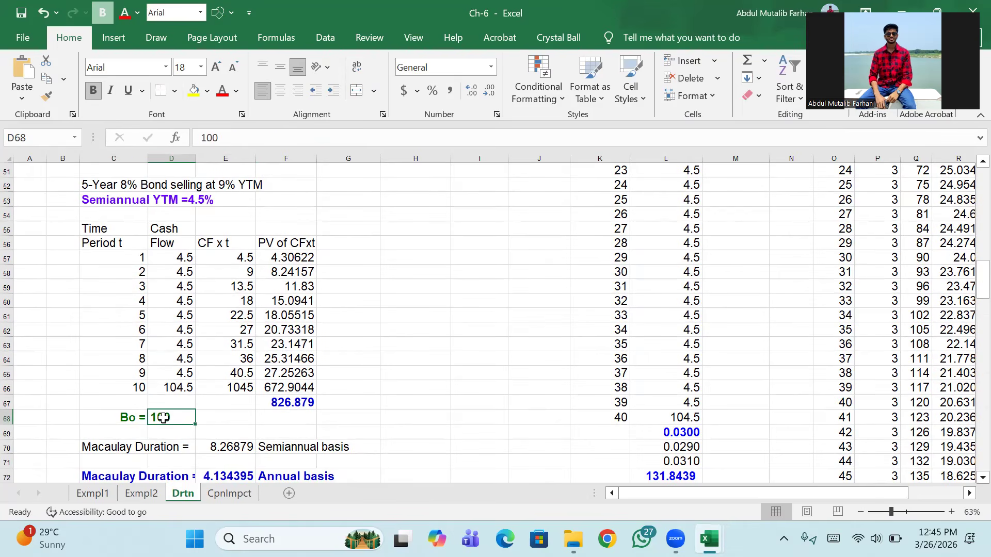
key(ctrl+z)
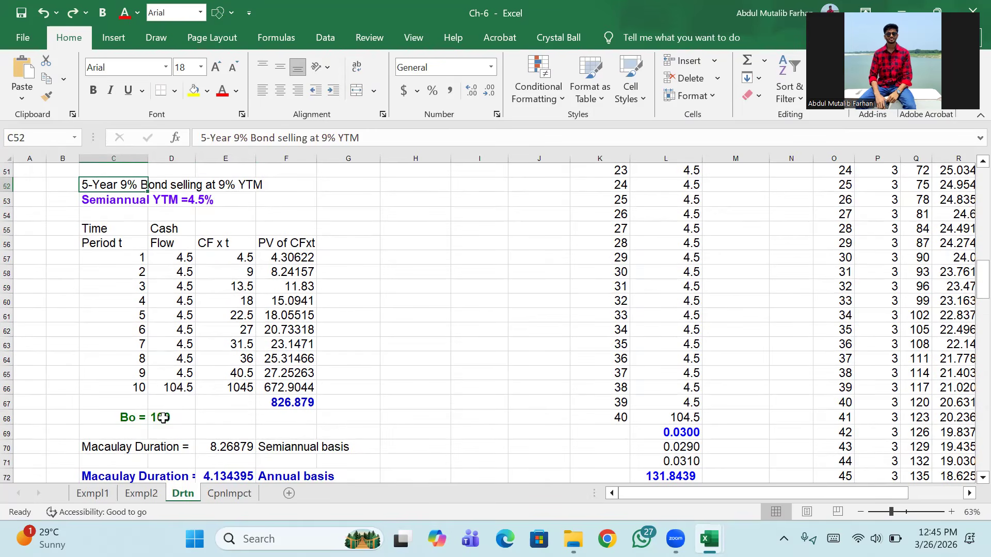
click(342, 376)
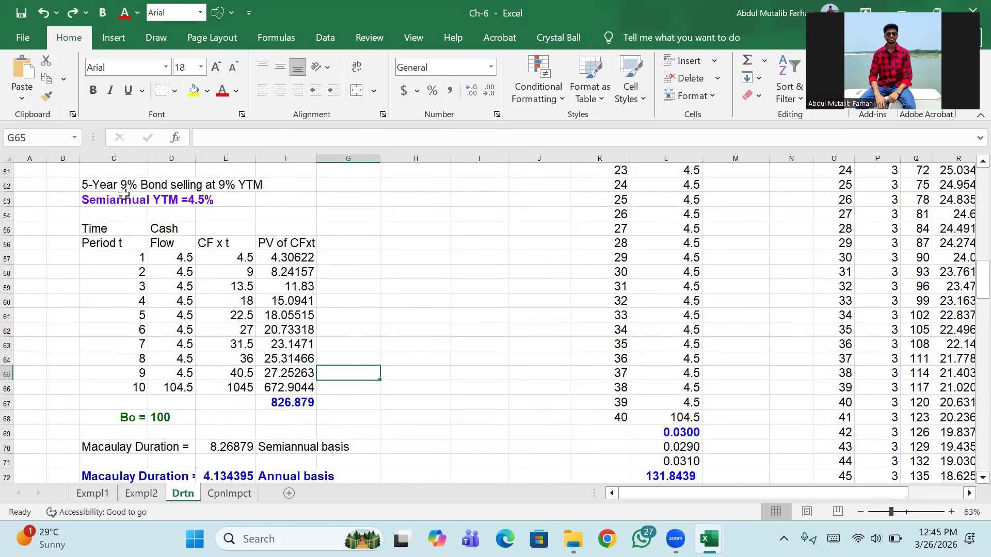
- Move the CF x t and PV of CFxt block E56:F67 over to F56:G67 and head the freed column PVCF in E56
click(152, 416)
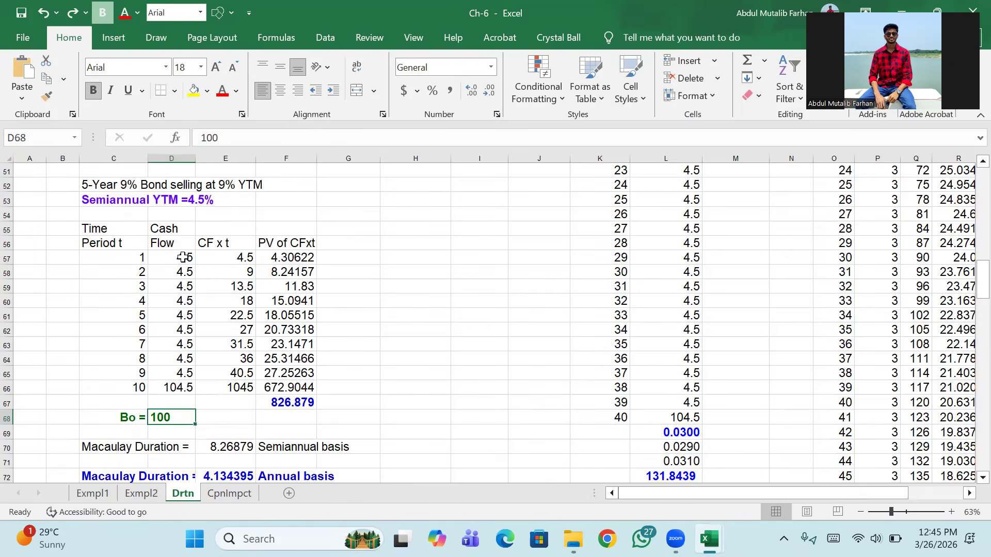
drag(217, 243, 299, 405)
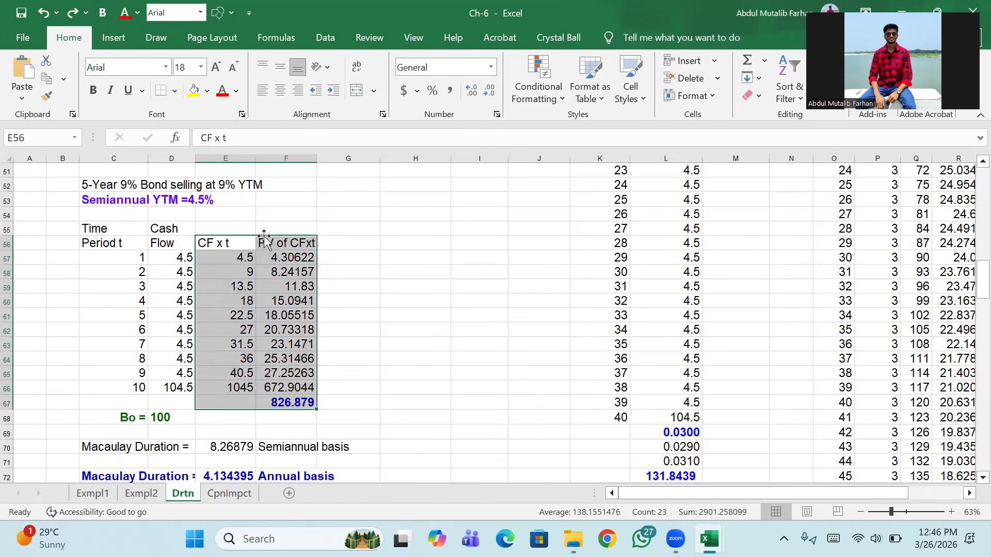
drag(264, 241, 324, 239)
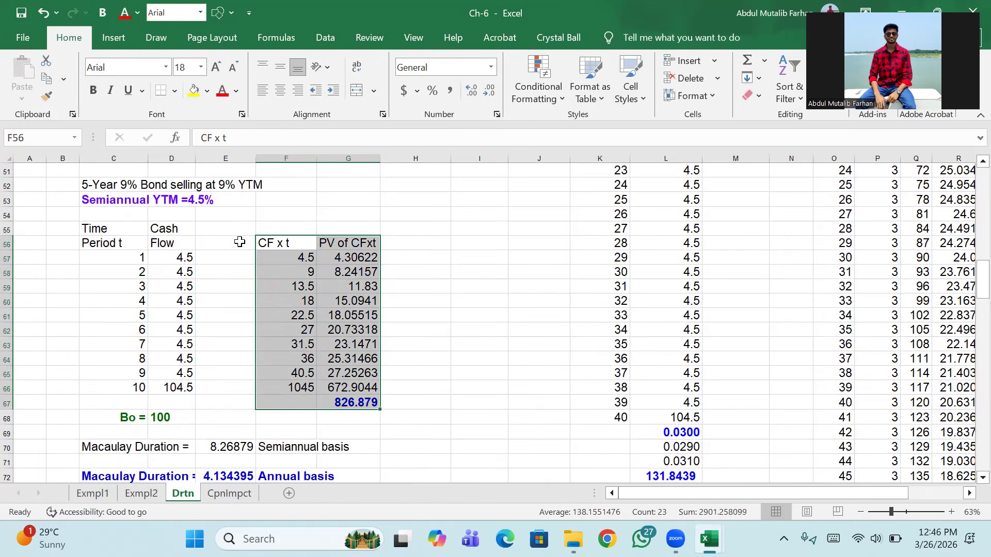
click(229, 245)
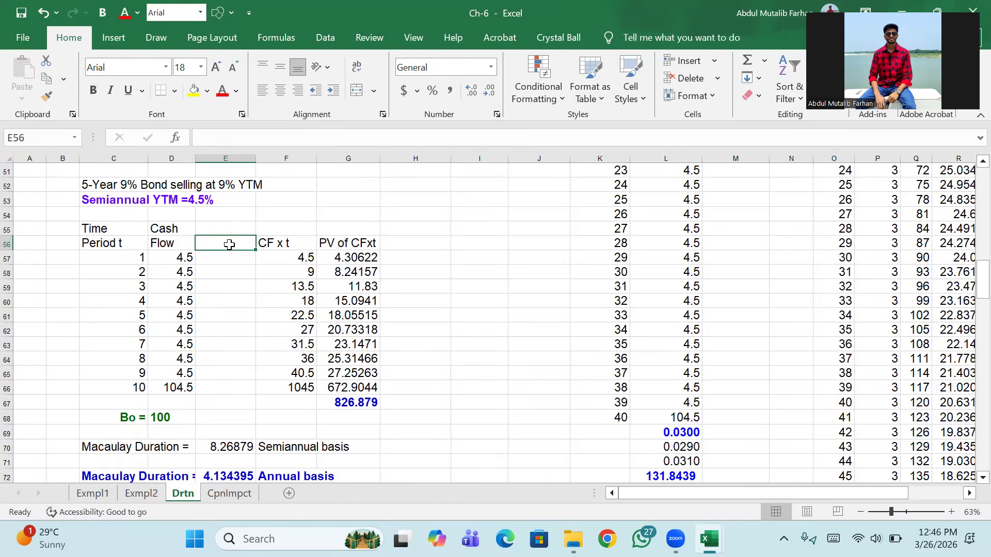
text(PVCF)
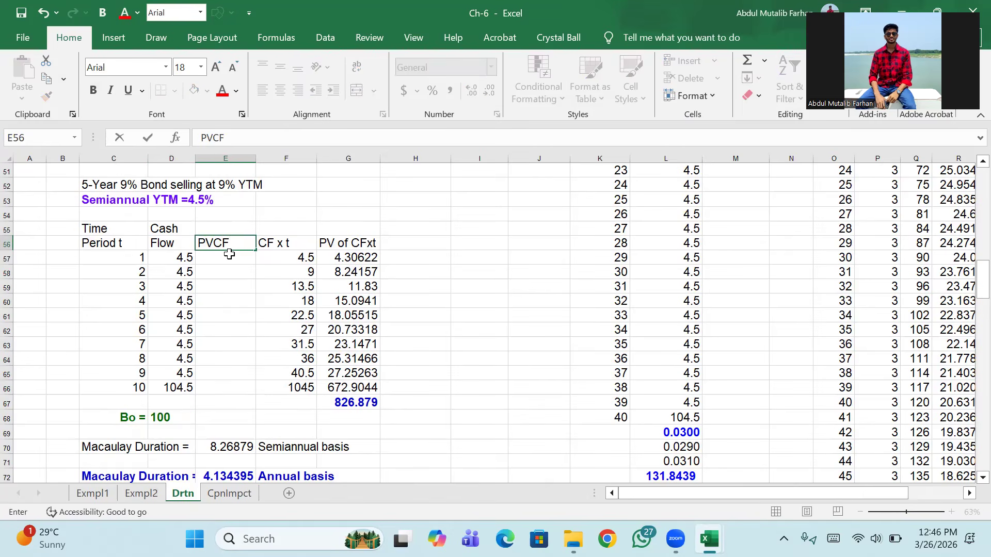
key(Return)
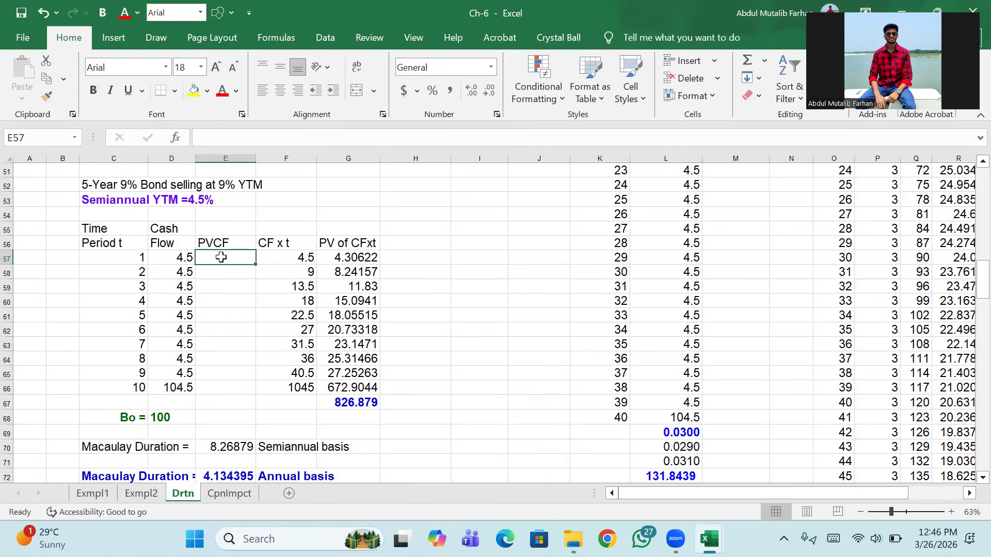
- Enter the formula =D57/(1+.045) in E57 for the present value of the period 1 cash flow
text(=)
click(179, 258)
text(/()
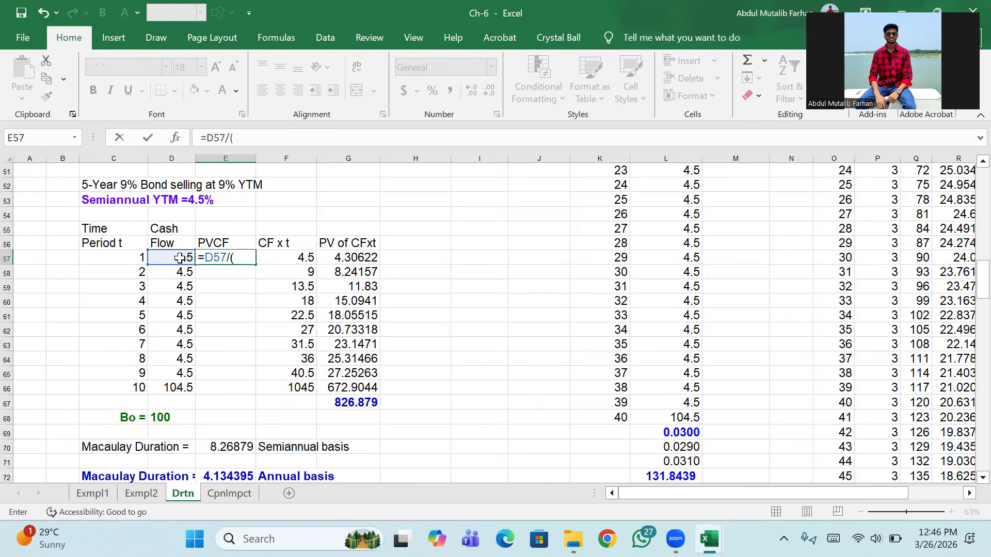
text(1+.045)
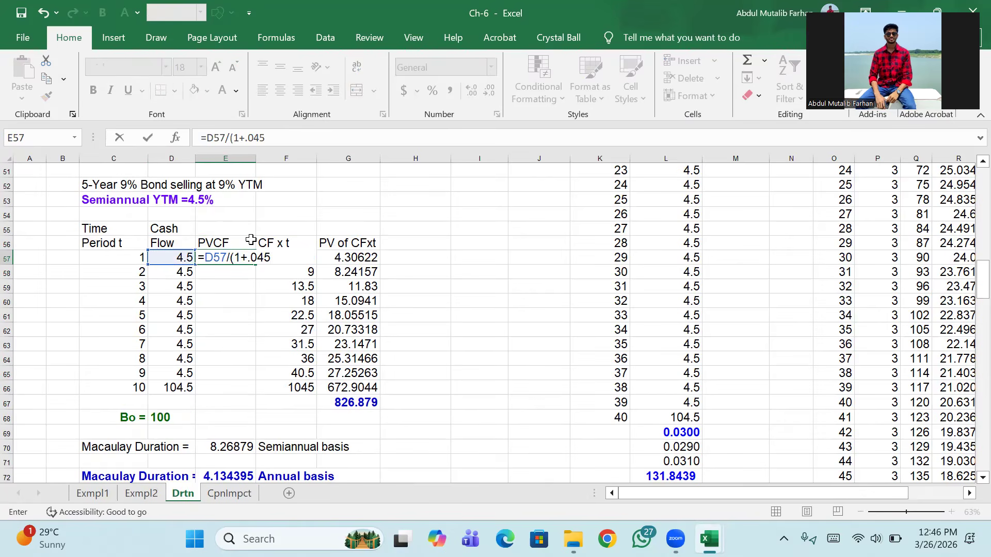
text())
key(Return)
- Fill the PVCF formula from E57 down to E66, check the period 2 formula, and undo the fill
click(239, 254)
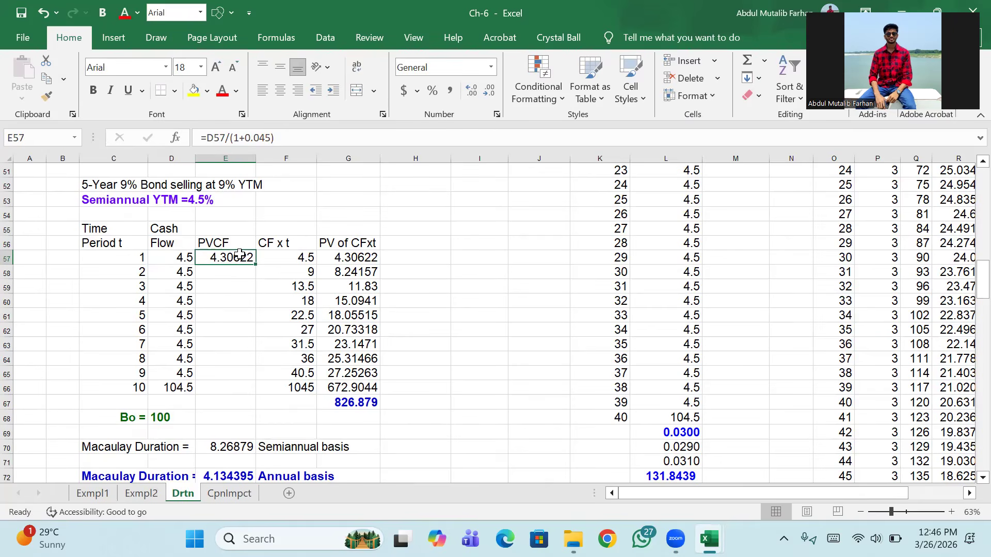
drag(256, 264, 259, 393)
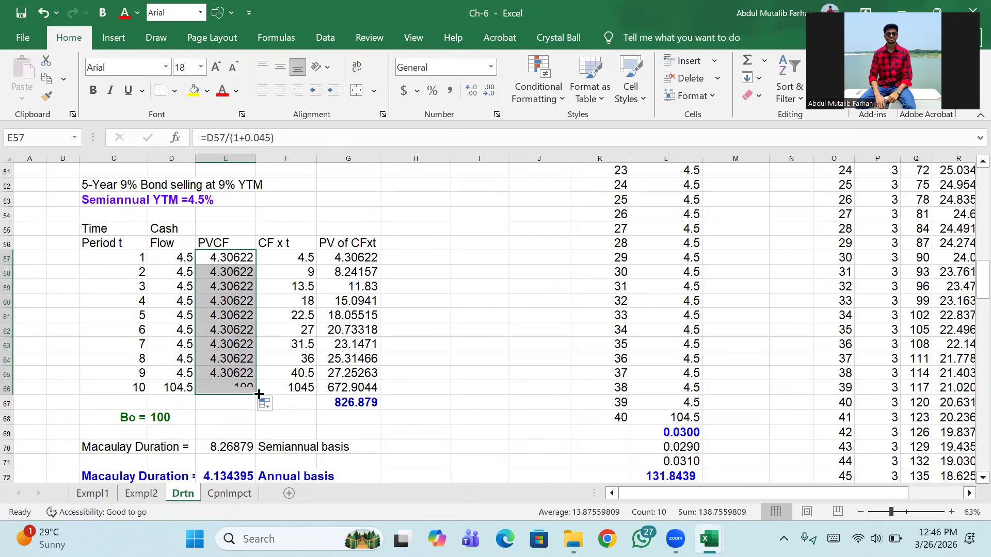
click(236, 274)
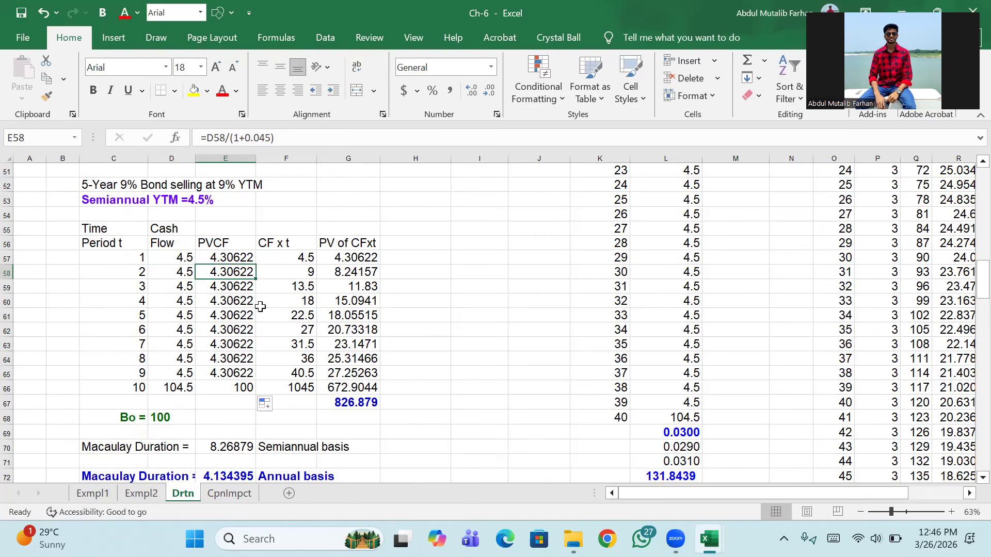
key(ctrl+z)
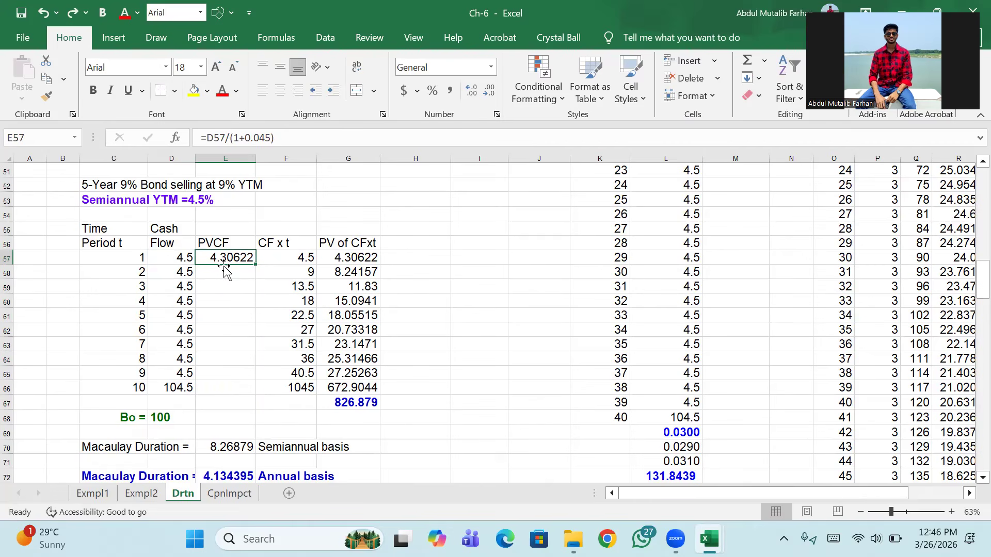
- Undo the PVCF formula, its heading and the column move to restore the original duration table
click(222, 404)
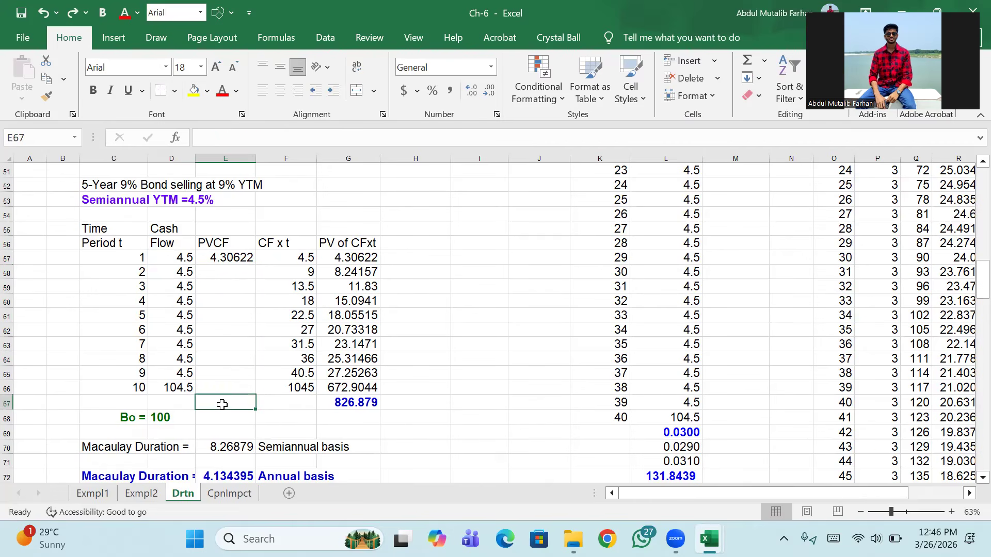
key(ctrl+z)
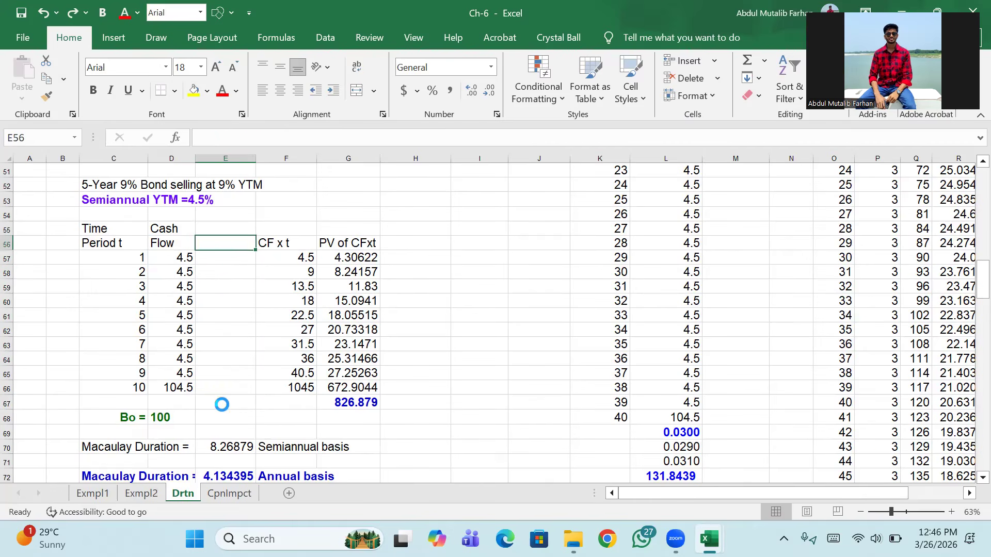
key(ctrl+z)
click(376, 355)
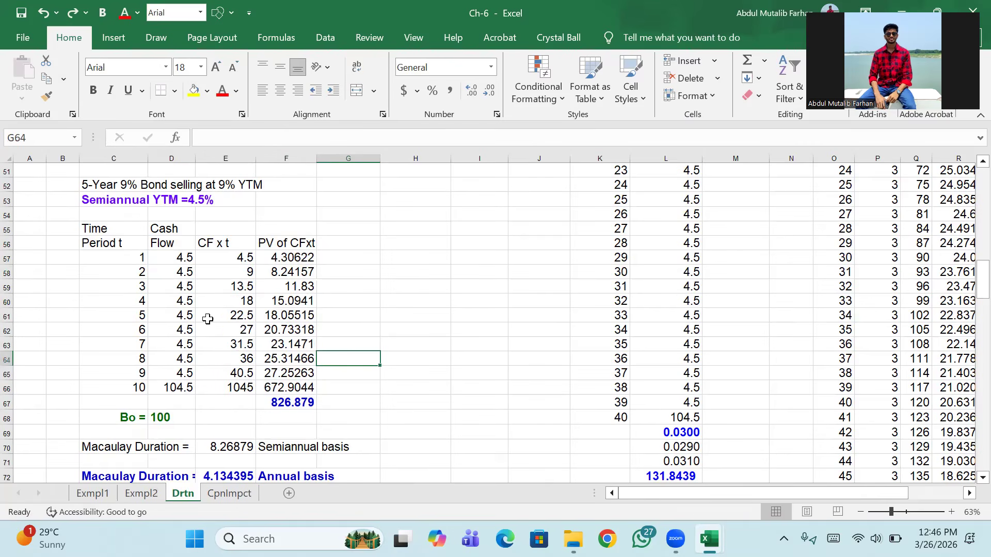
scroll(272, 367, down, 1)
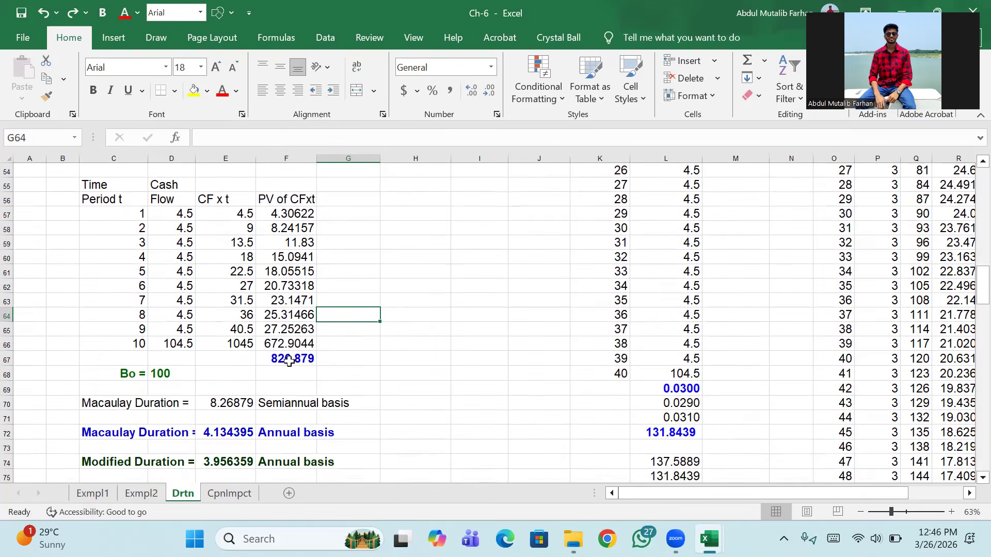
- Examine the PV of CFxt total in F67 and the semiannual Macaulay duration formula in E70 against the period table
click(273, 361)
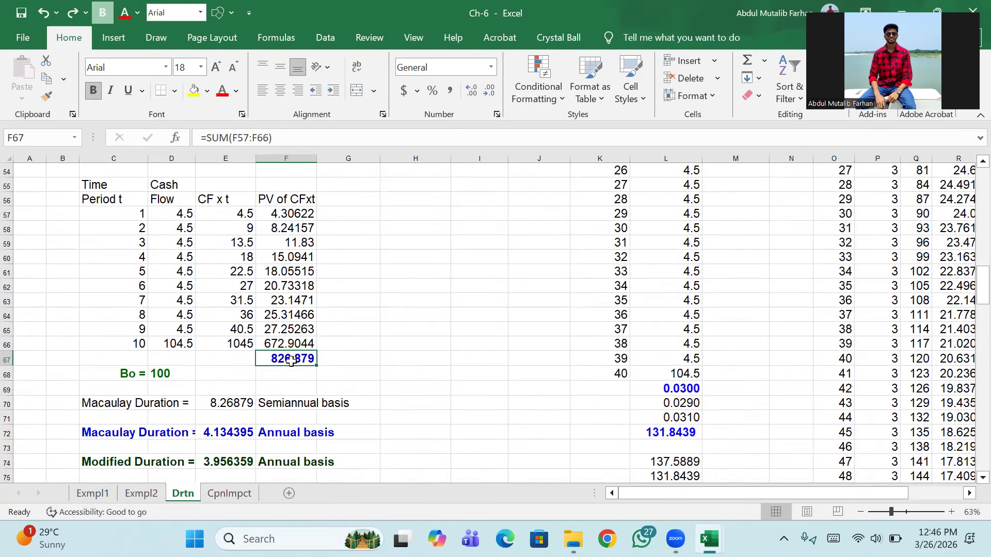
click(239, 360)
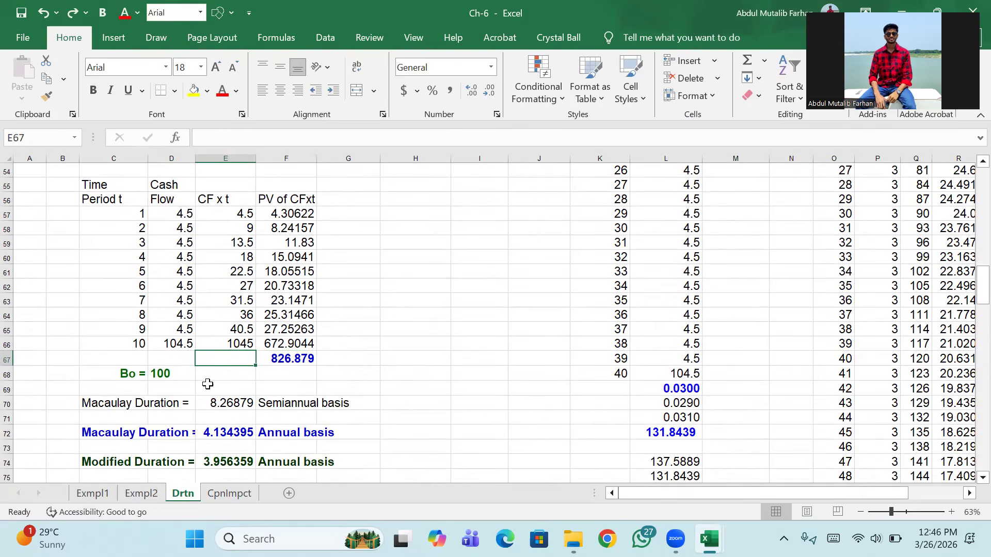
scroll(294, 309, down, 1)
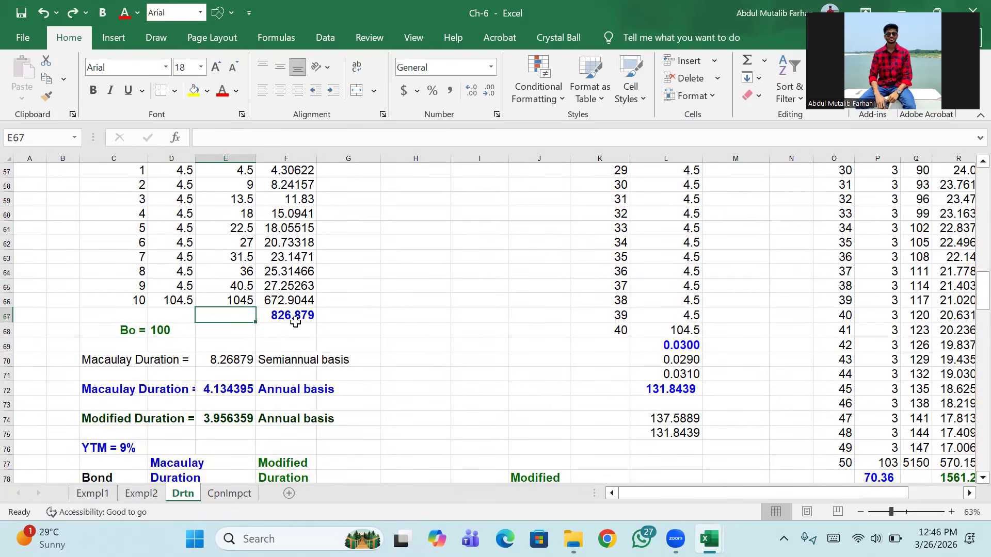
click(295, 322)
click(229, 358)
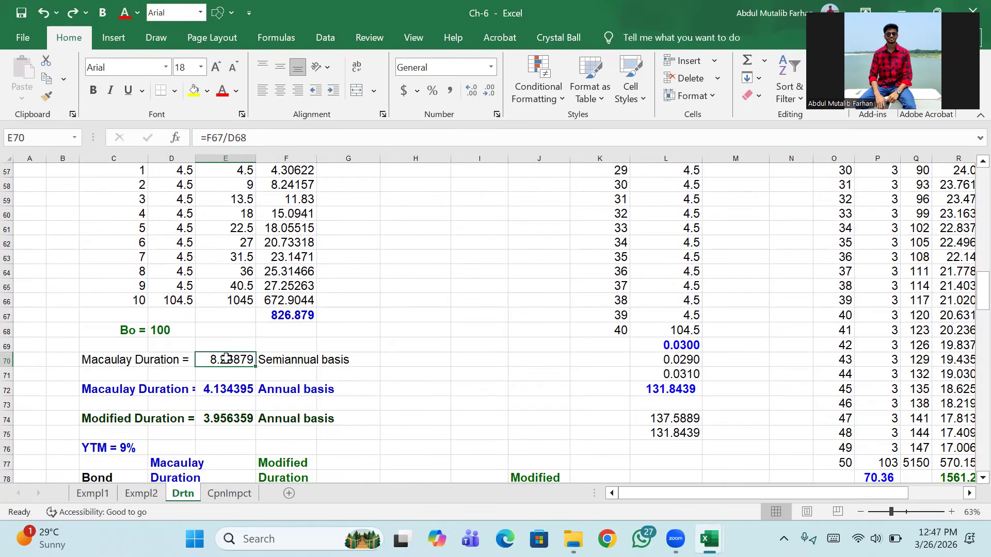
scroll(241, 373, down, 2)
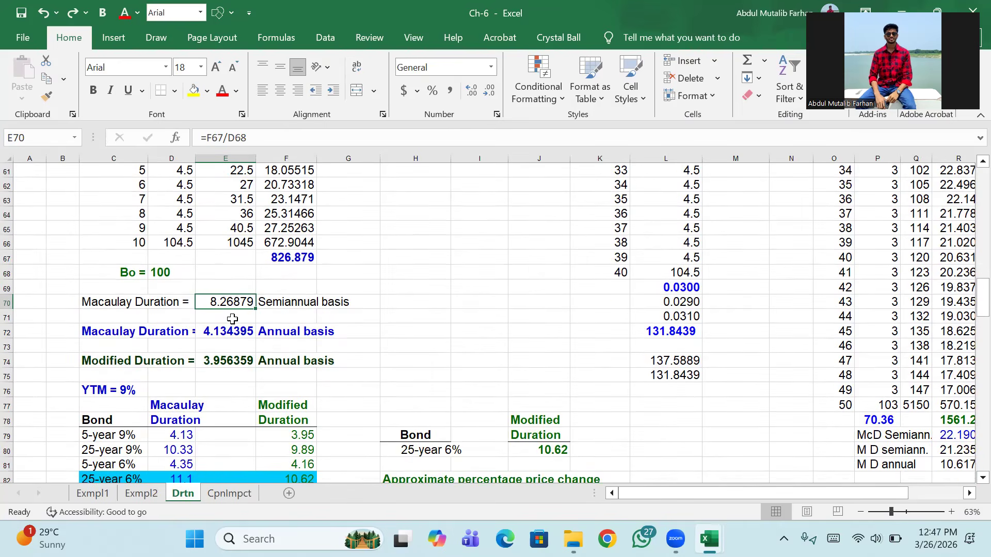
click(287, 301)
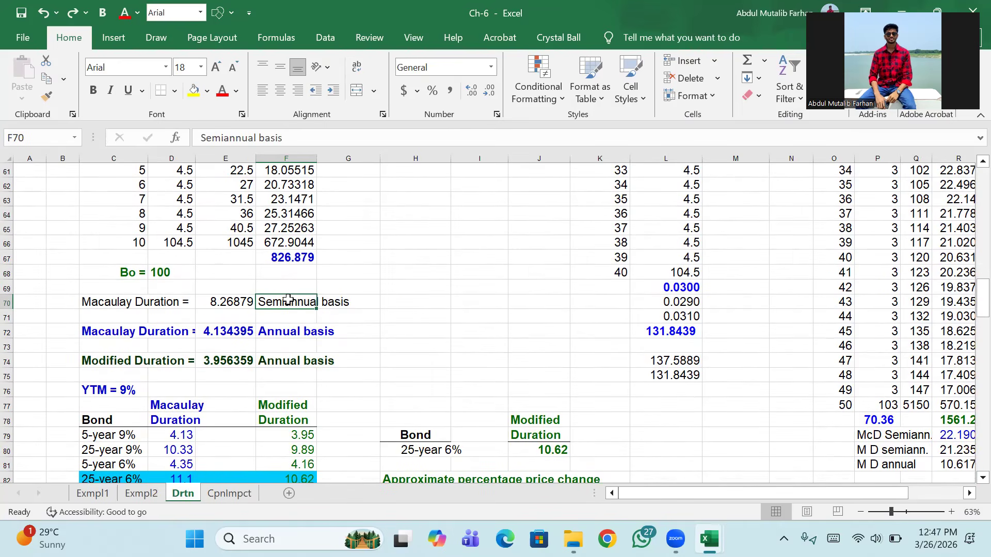
scroll(258, 289, up, 3)
scroll(232, 259, up, 1)
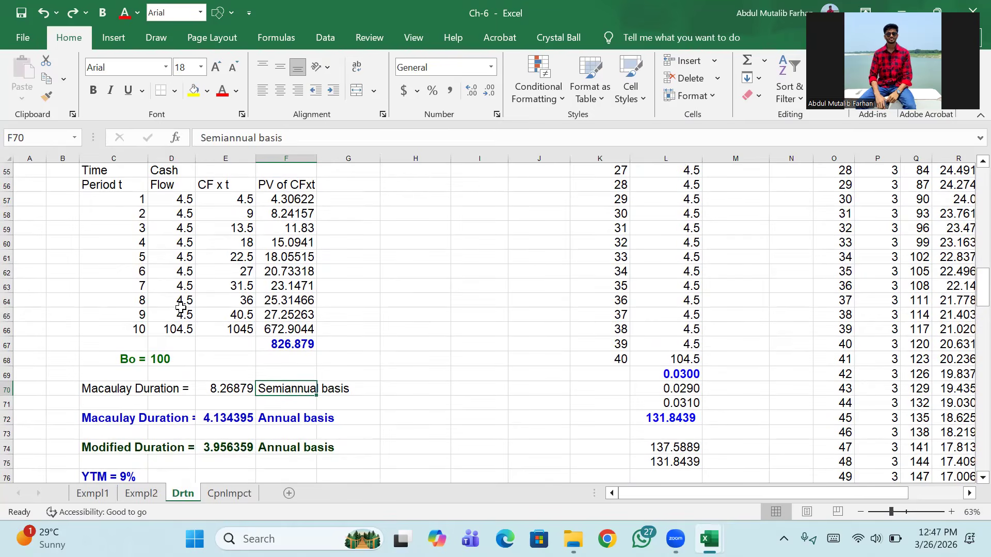
scroll(258, 307, down, 3)
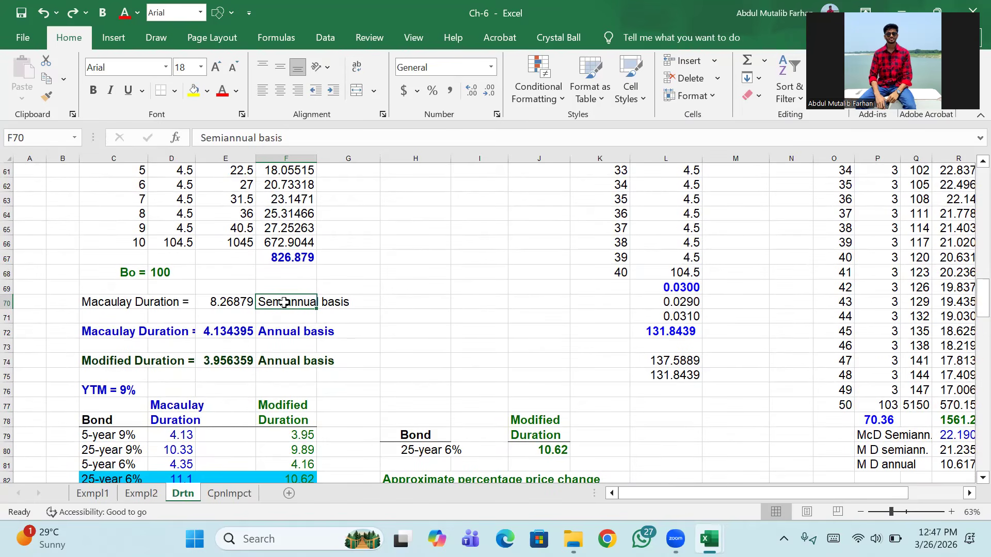
- Examine the annual Macaulay duration formula in E72 and the modified duration formula in E74
click(217, 332)
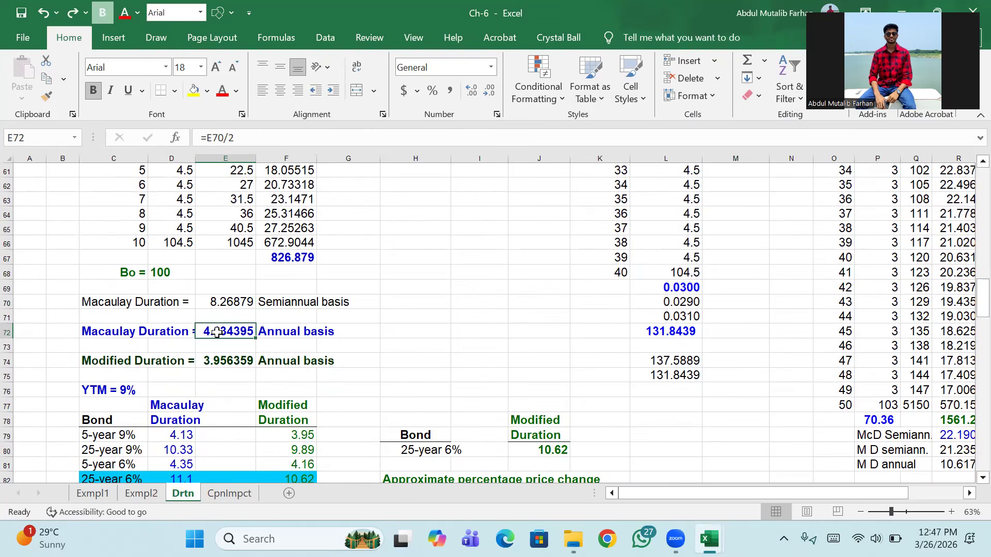
scroll(217, 333, down, 3)
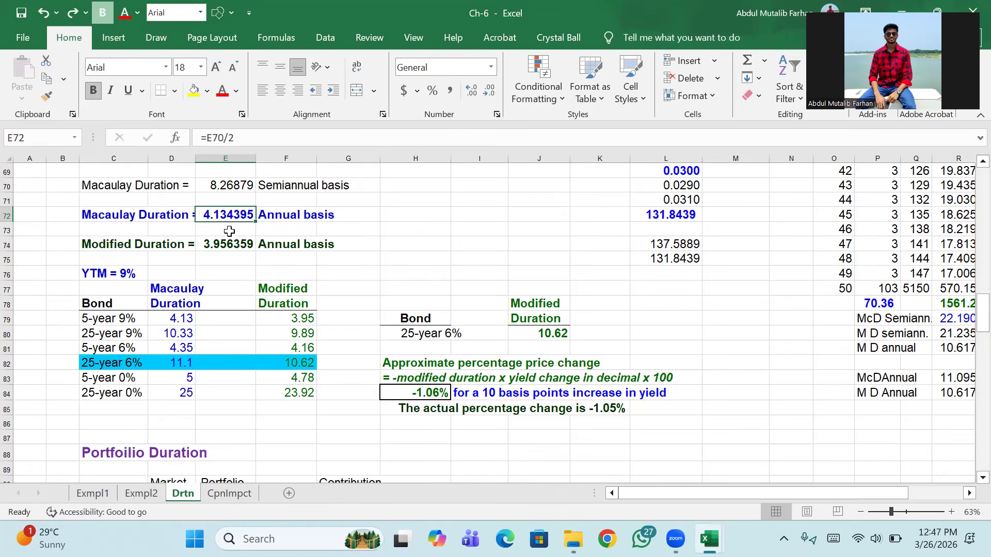
click(222, 245)
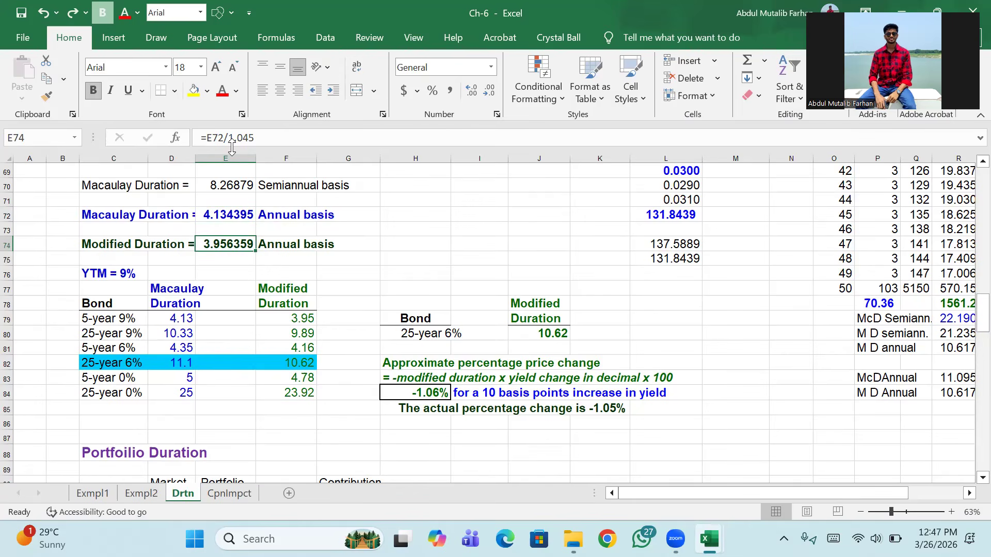
click(227, 217)
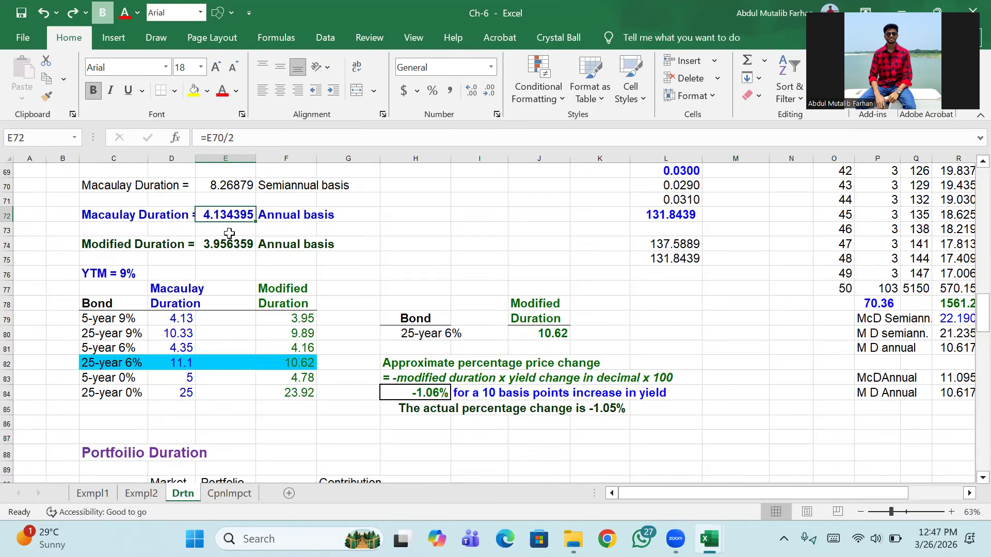
click(227, 245)
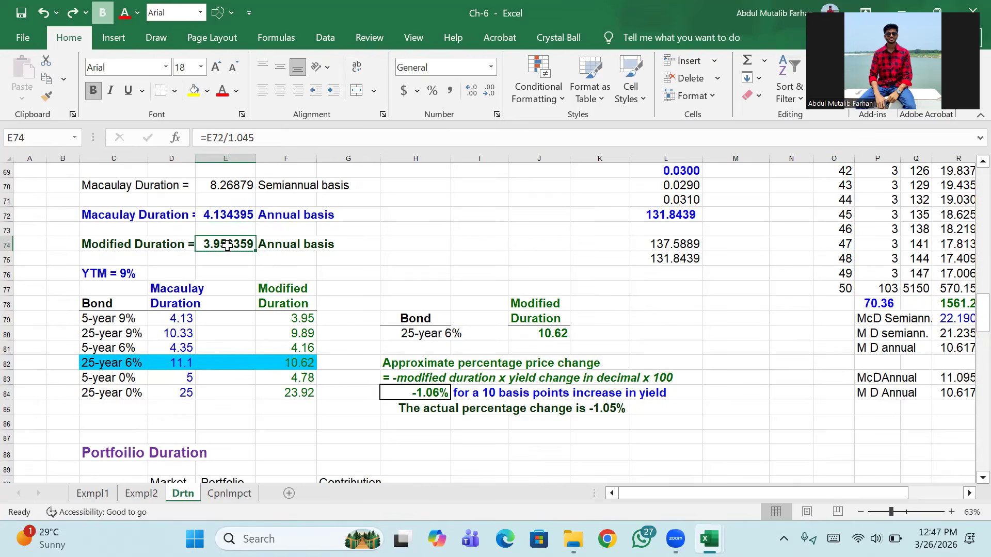
click(262, 137)
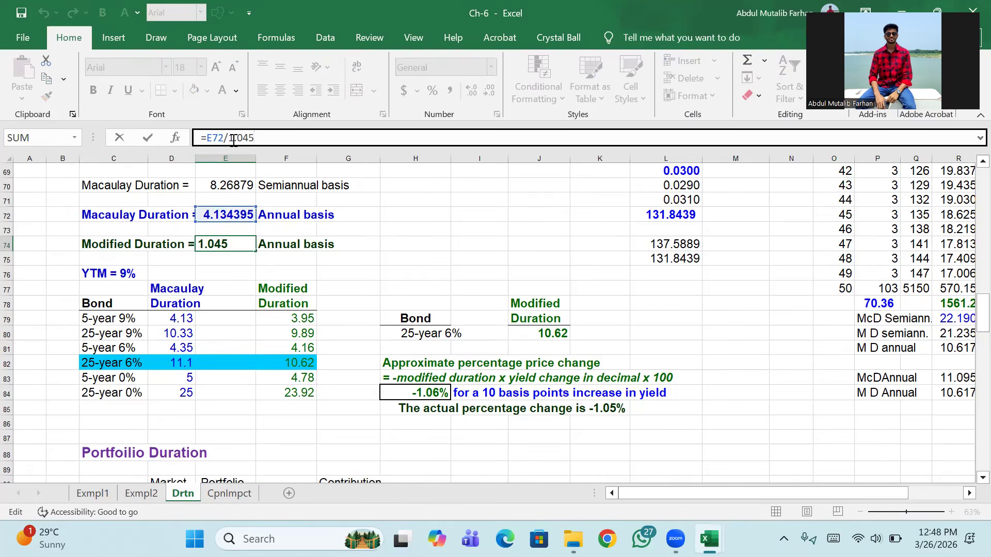
key(Return)
click(230, 242)
scroll(289, 268, down, 1)
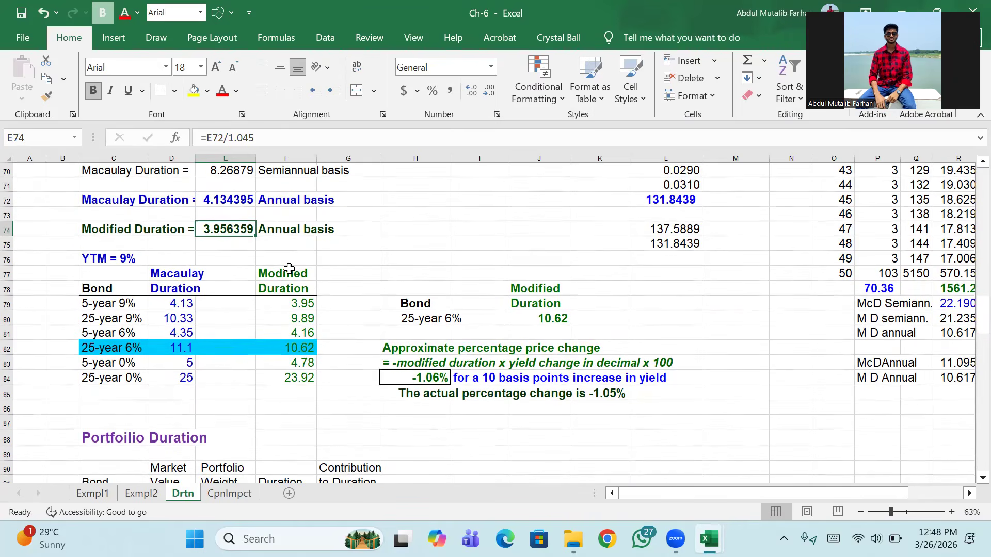
- Review the semiannual Macaulay duration in E70 again alongside the modified duration in E74
scroll(284, 263, up, 2)
click(223, 257)
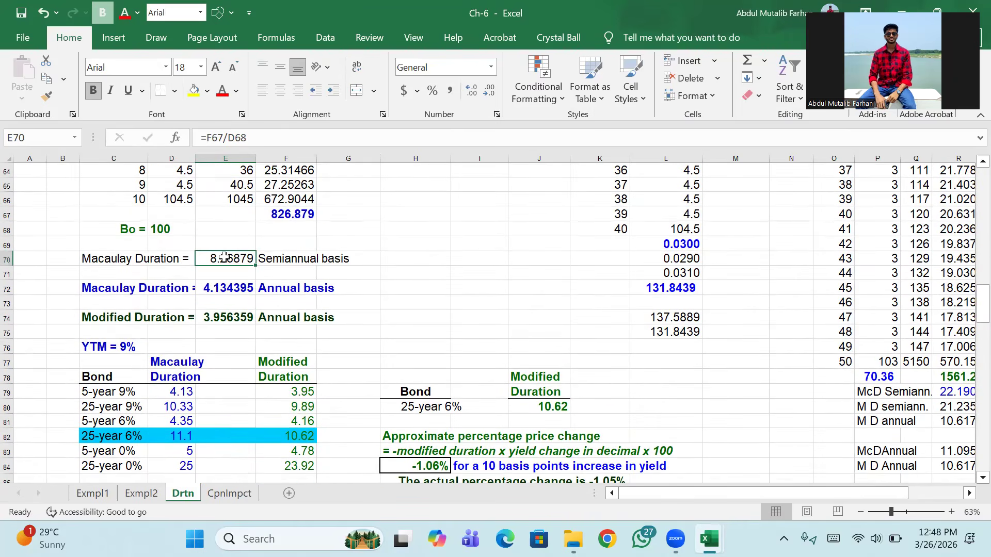
click(222, 299)
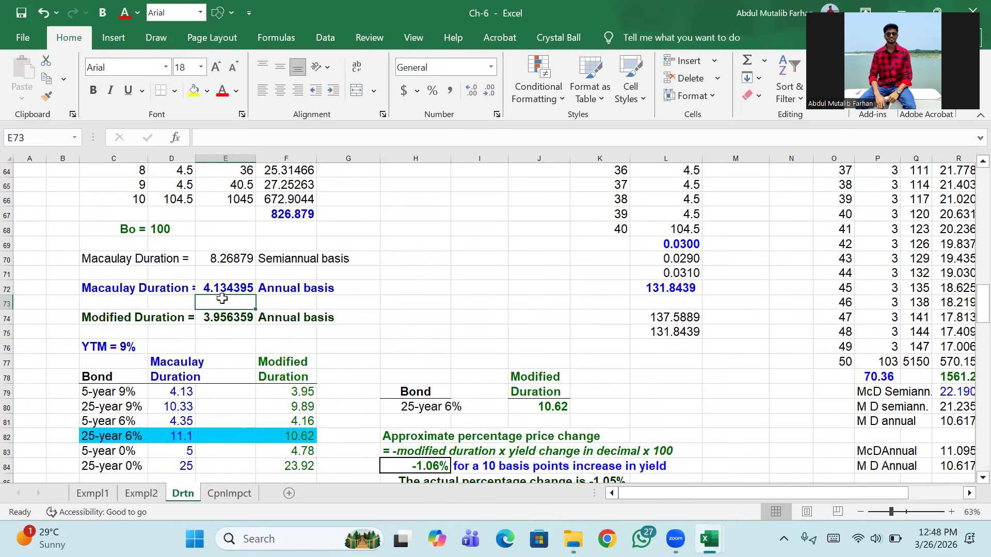
click(221, 318)
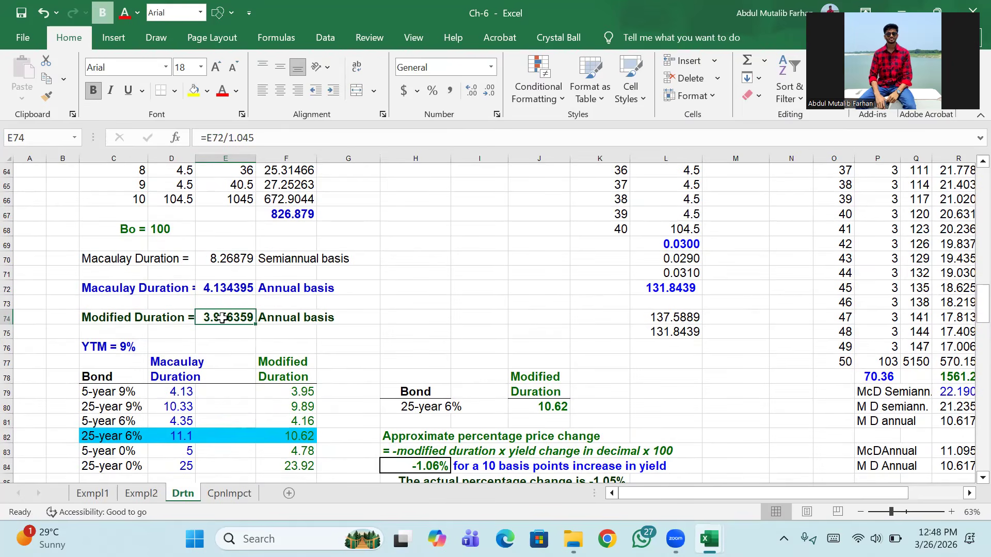
scroll(221, 318, down, 1)
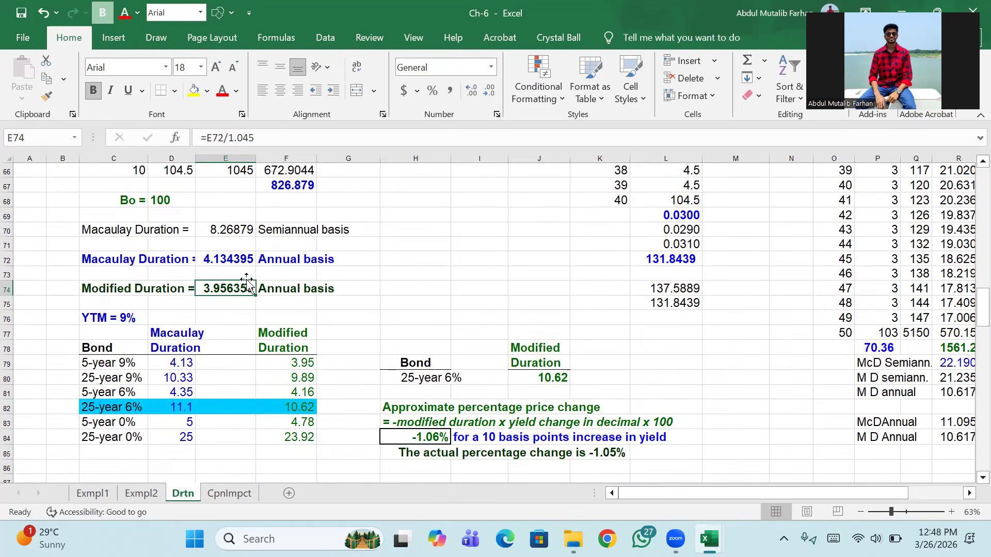
- Examine the bond comparison table C77:F84, checking the Macaulay and modified durations of the 5-year 9% and 25-year 6% bonds
scroll(243, 278, down, 3)
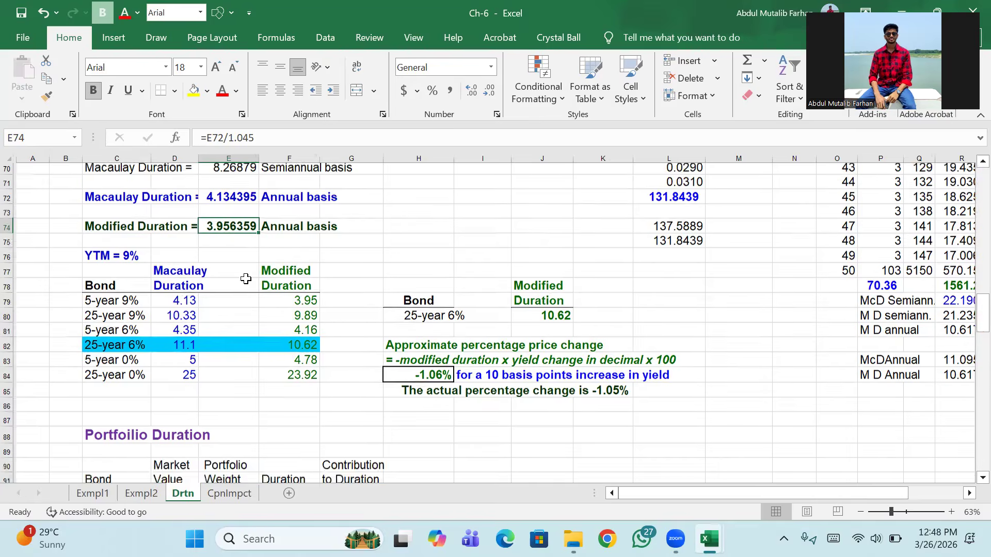
scroll(174, 280, down, 1)
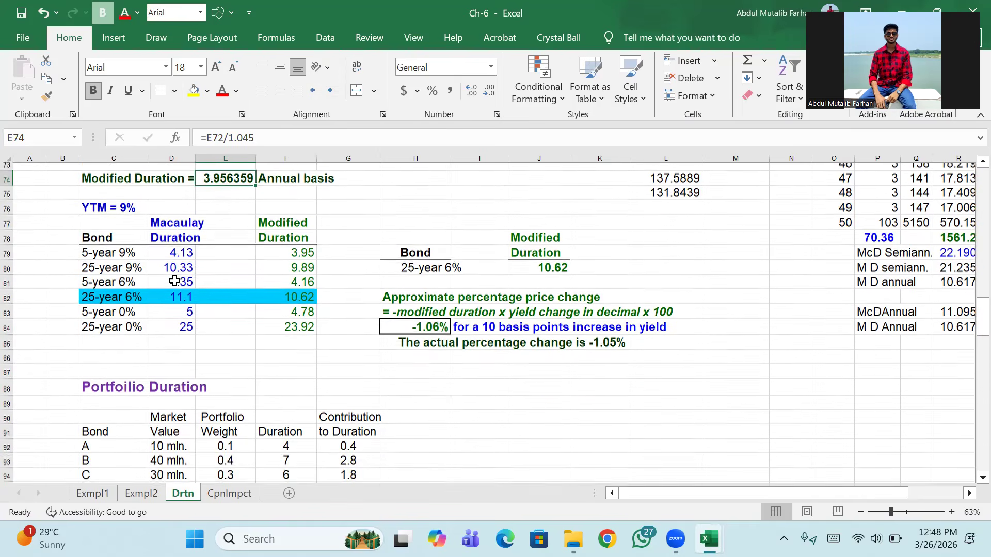
drag(94, 219, 312, 323)
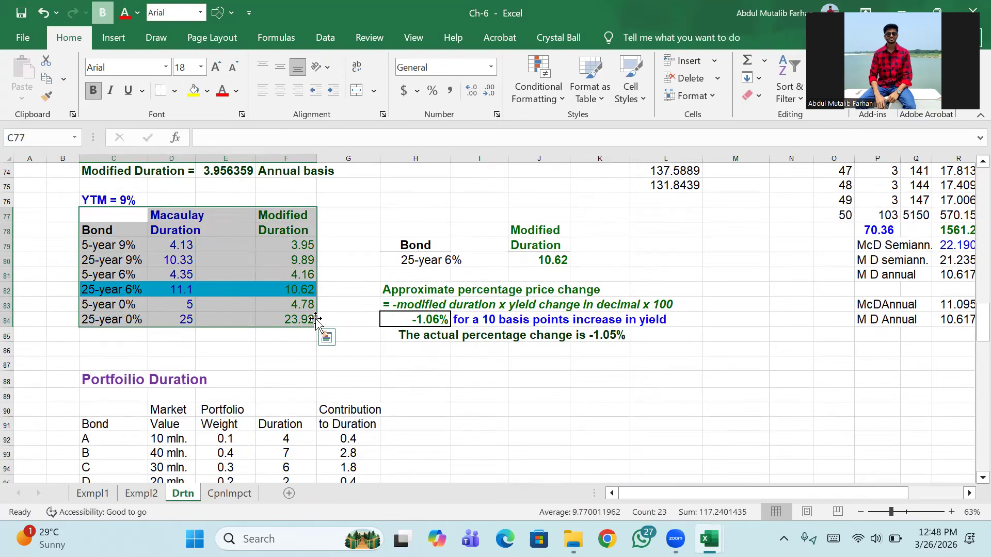
click(181, 247)
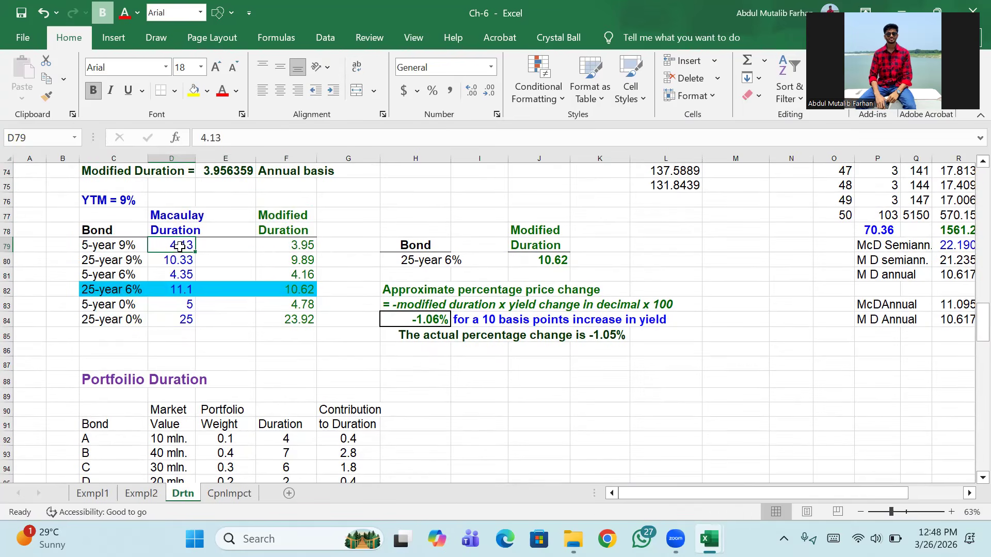
click(289, 247)
click(182, 247)
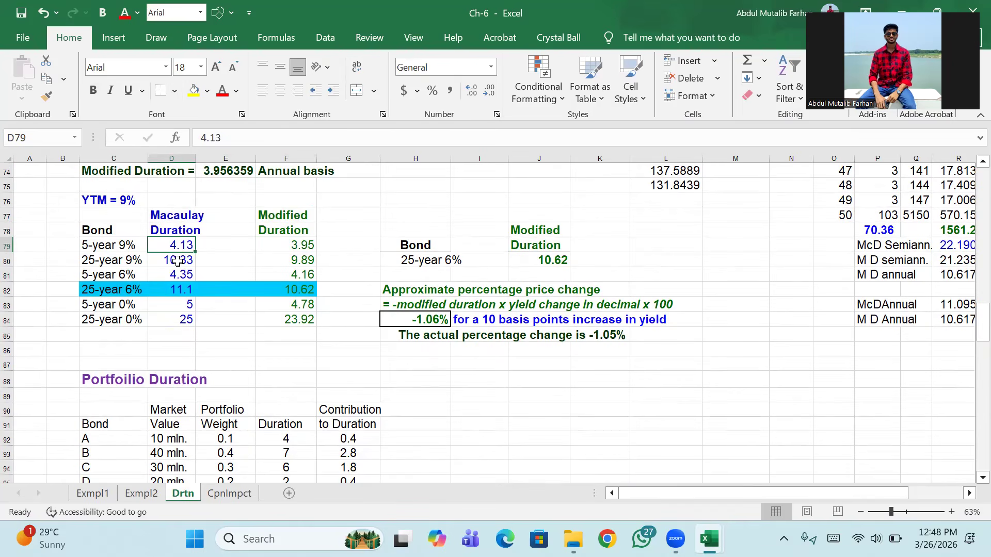
key(Down)
key(Down)
key(Down)
key(Right)
key(Right)
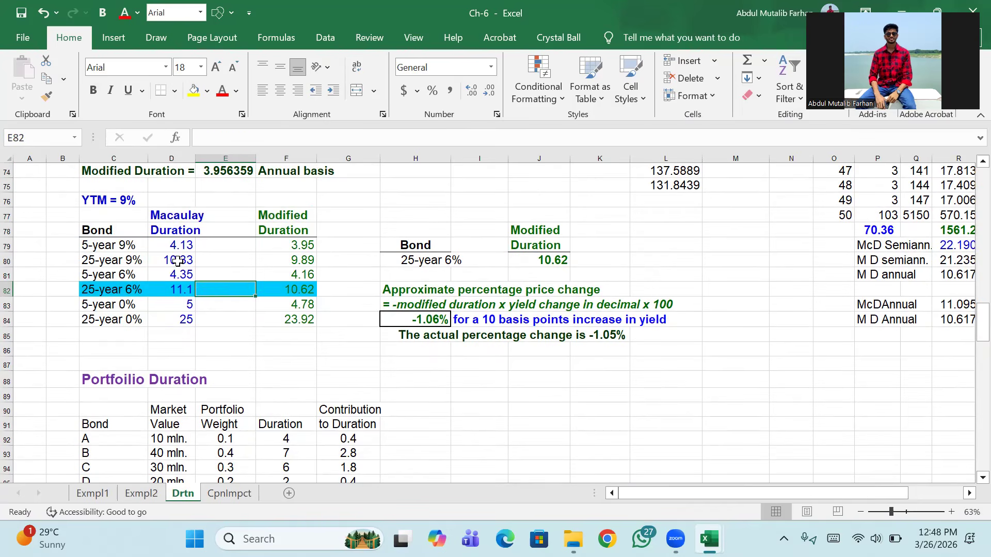
scroll(340, 231, down, 3)
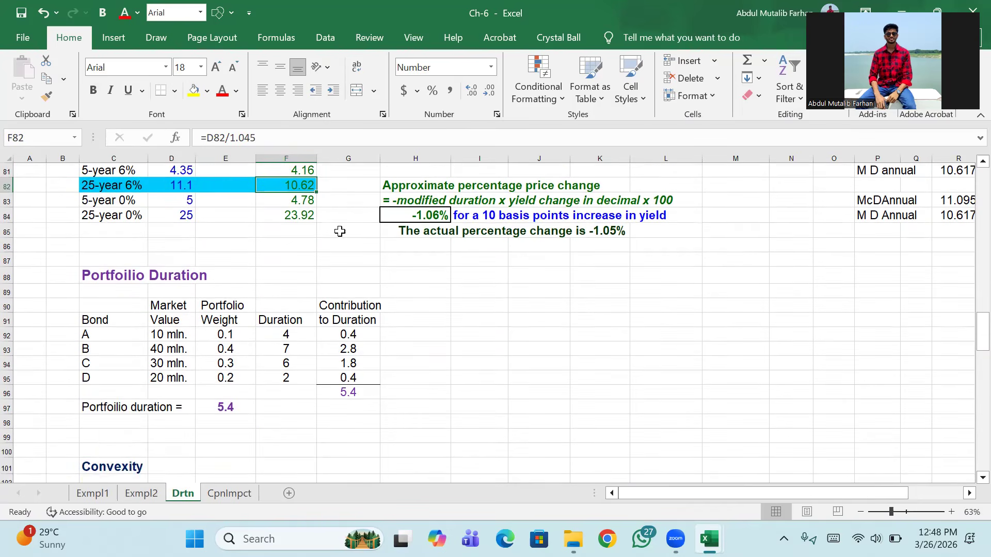
- Revisit the annual Macaulay duration in E72 and review the cash flow table and the duration results beneath it
scroll(339, 231, up, 5)
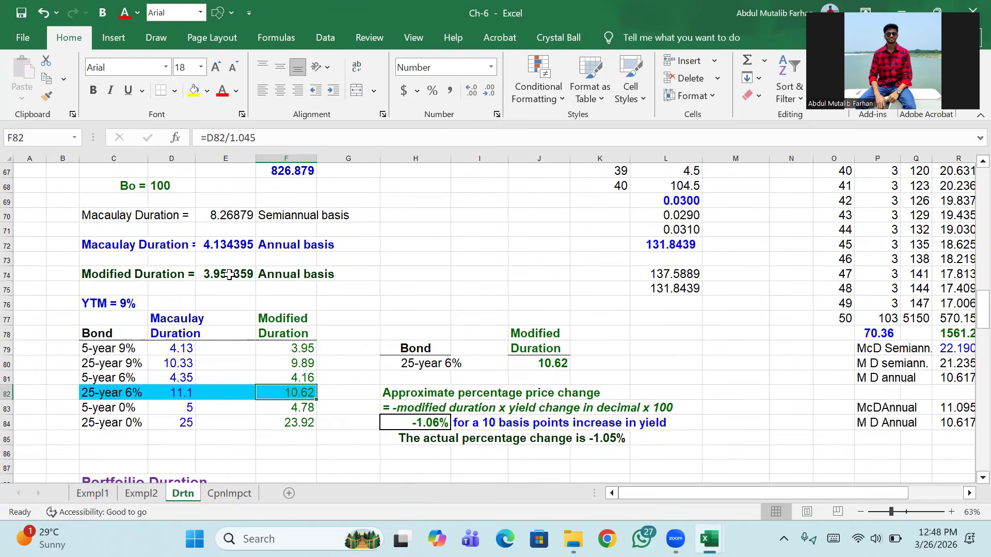
click(218, 246)
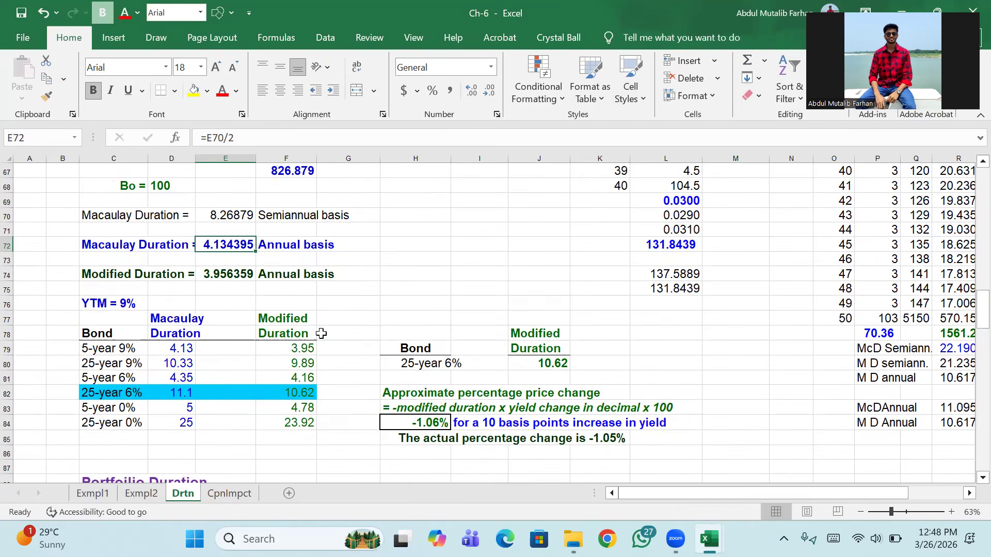
scroll(394, 391, down, 1)
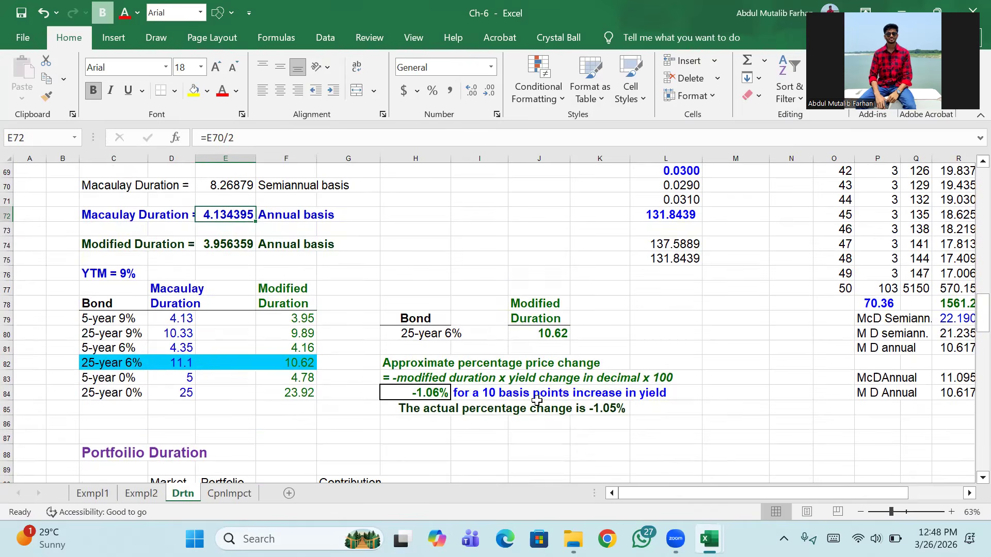
scroll(409, 394, up, 3)
scroll(409, 393, up, 10)
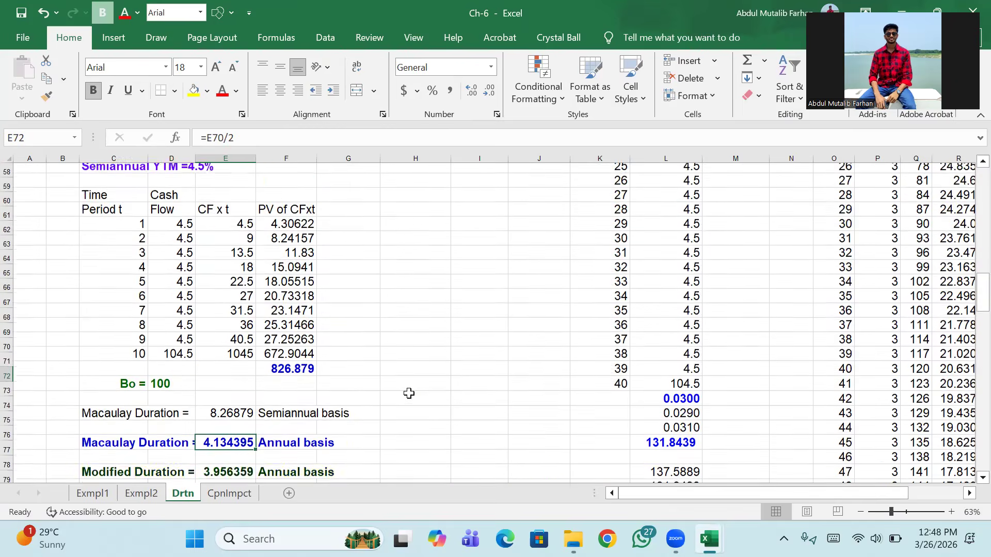
scroll(409, 394, up, 1)
scroll(408, 391, down, 15)
scroll(284, 274, up, 1)
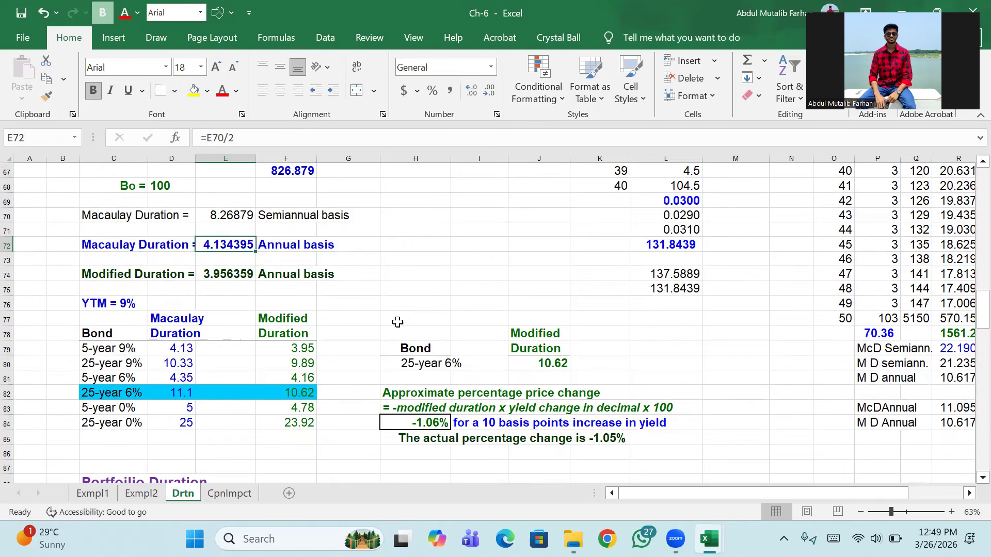
scroll(397, 322, down, 2)
- Examine the approximate percentage price change note in H82, the modified duration in E74 and the actual percentage change in row 85
click(429, 335)
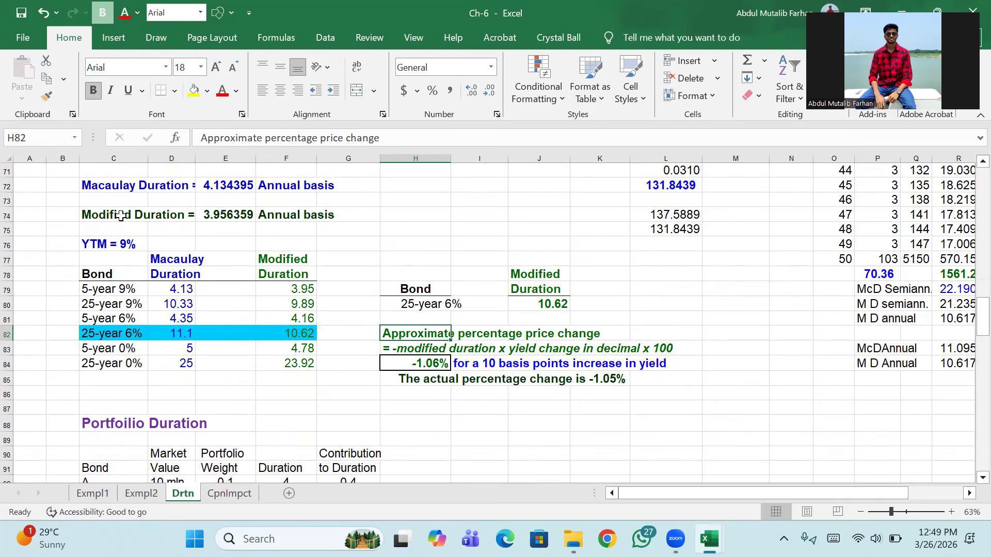
click(228, 216)
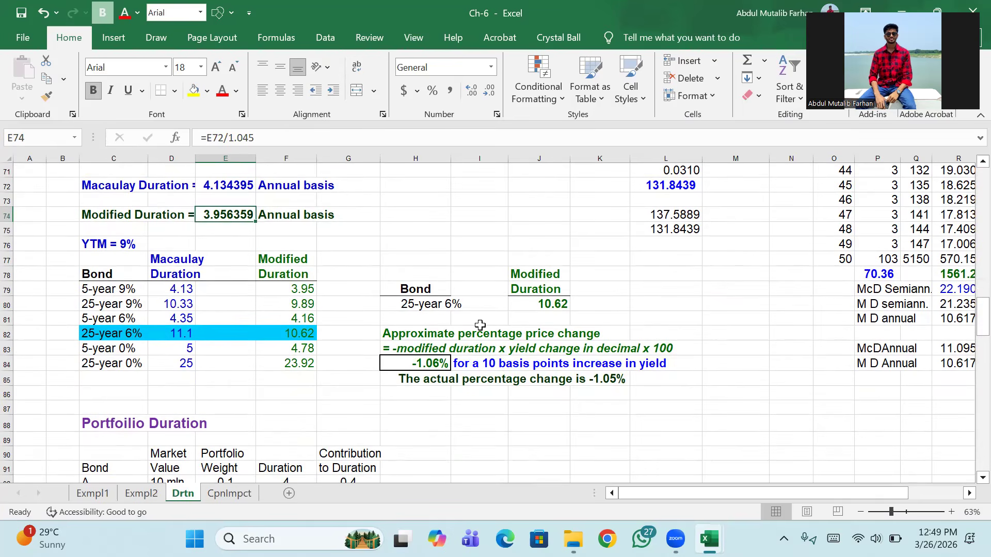
scroll(480, 325, down, 2)
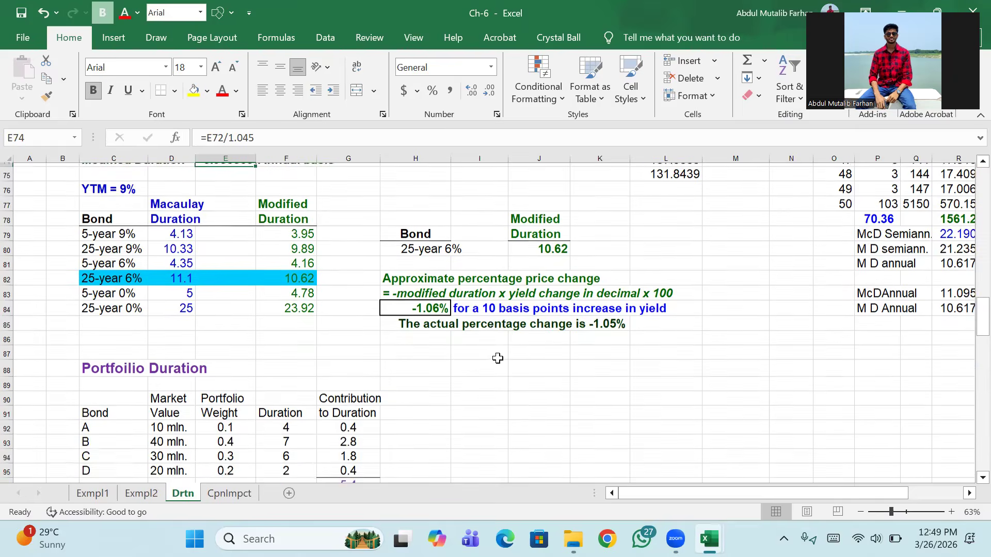
click(606, 320)
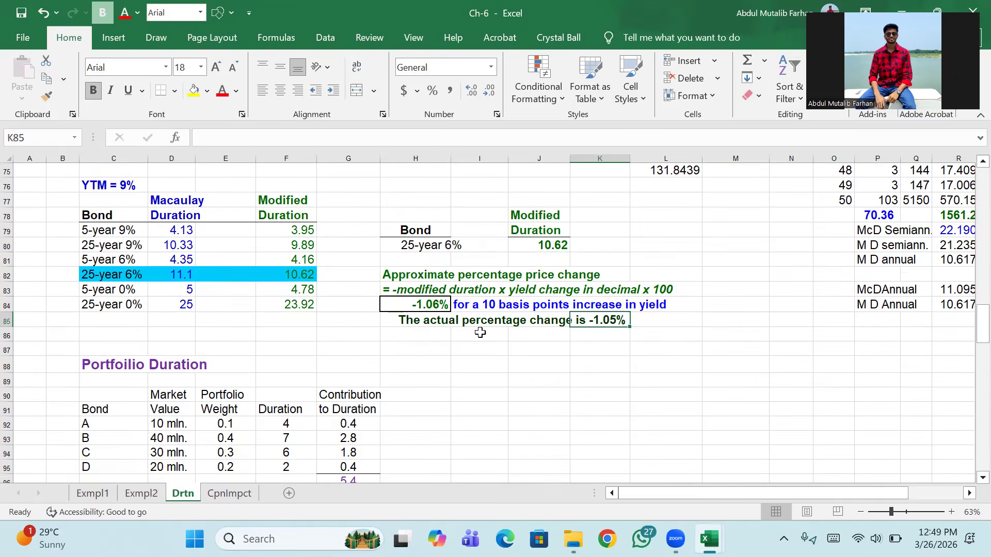
- Examine the Portfolio Duration table for bonds A to D and the formula in G96 totalling the contributions to duration
scroll(480, 332, down, 2)
scroll(480, 333, down, 2)
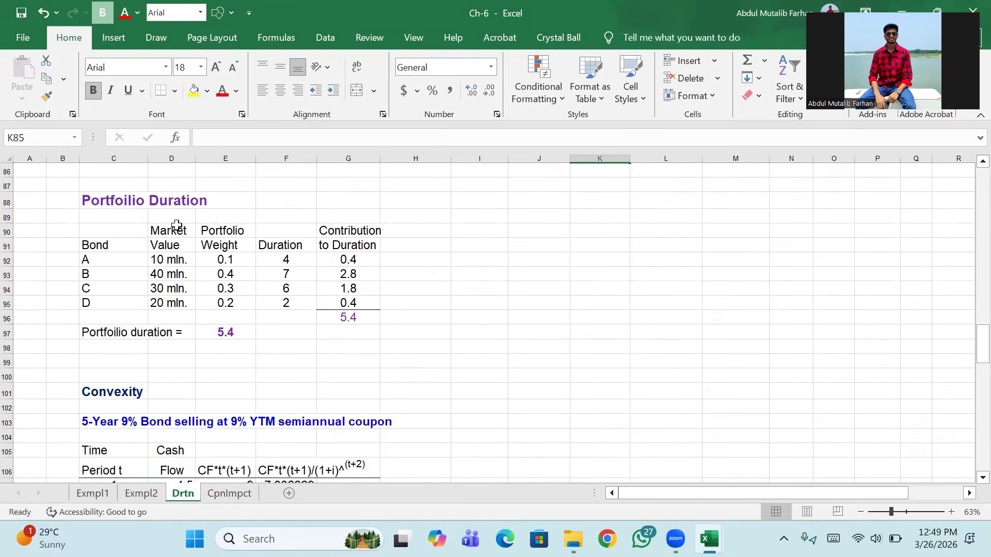
click(124, 197)
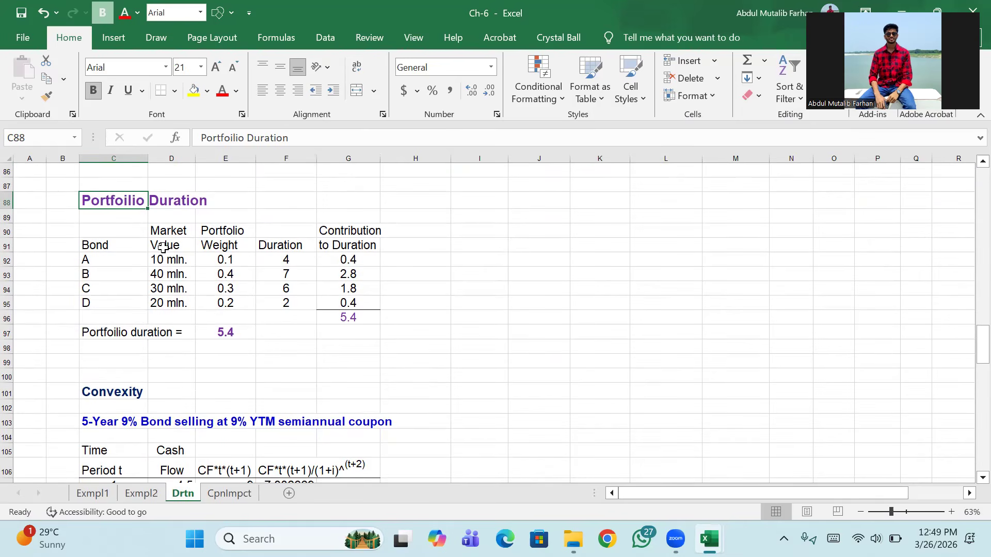
scroll(181, 278, down, 1)
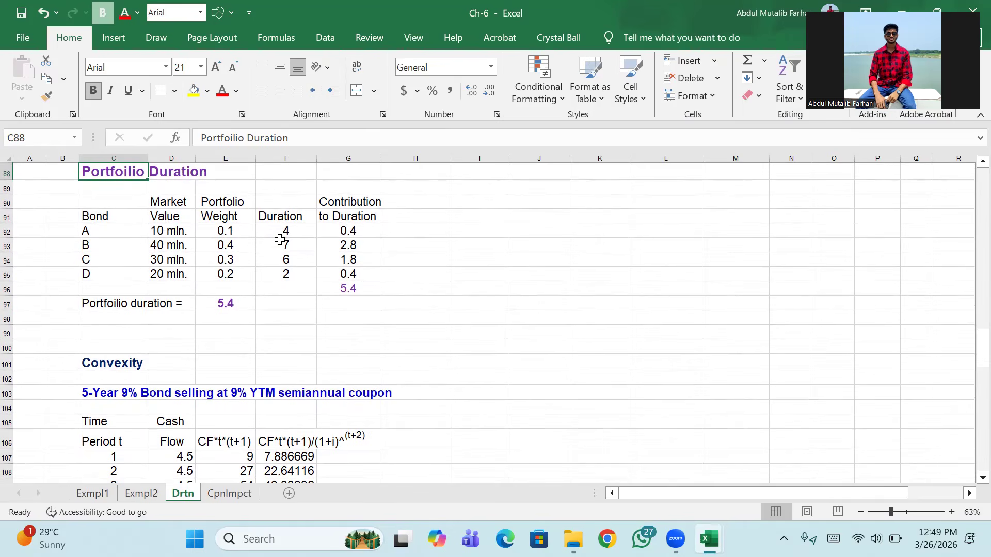
click(346, 289)
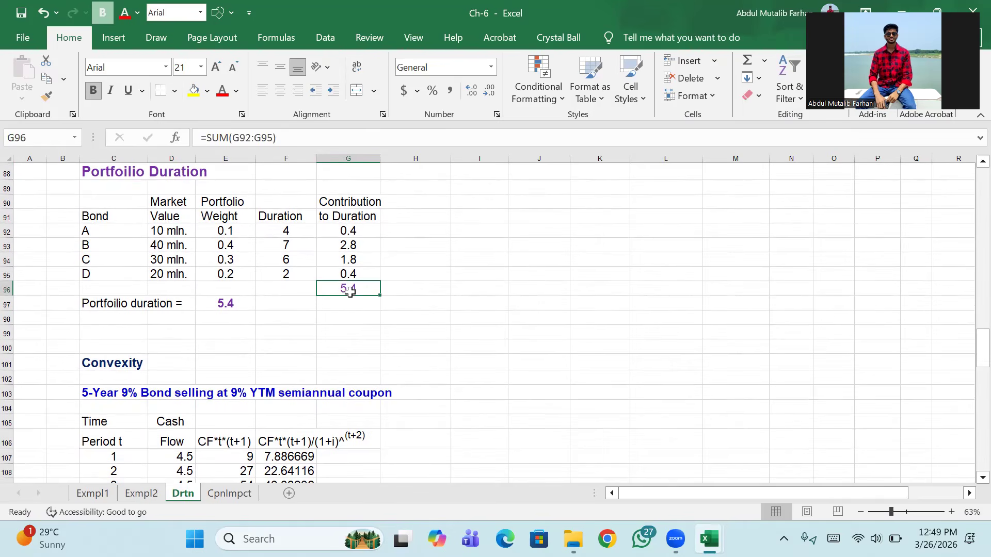
- Review the Convexity section starting at C101 and its cash flow table for the 5-year 9% bond
scroll(349, 293, down, 3)
scroll(250, 270, down, 1)
scroll(251, 269, up, 1)
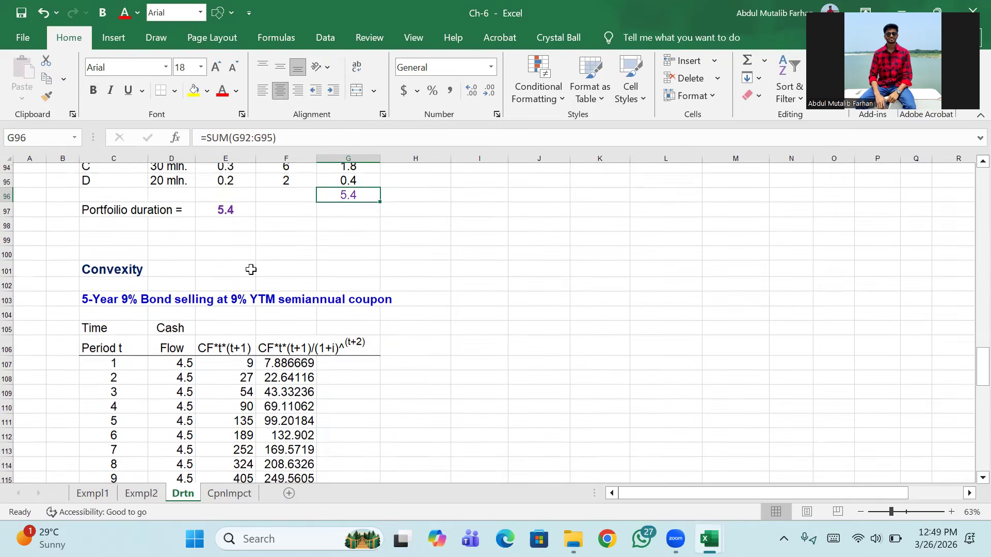
scroll(197, 289, down, 2)
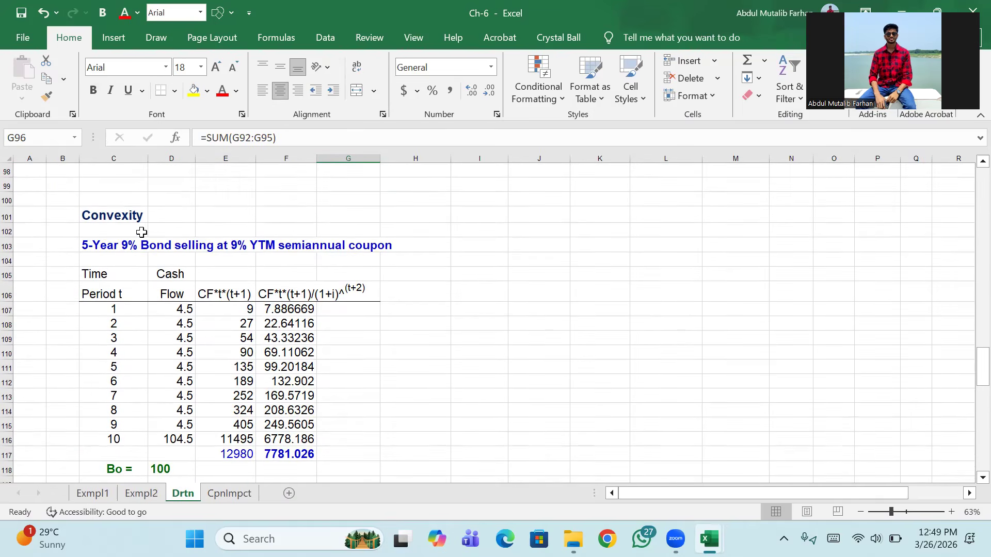
click(127, 189)
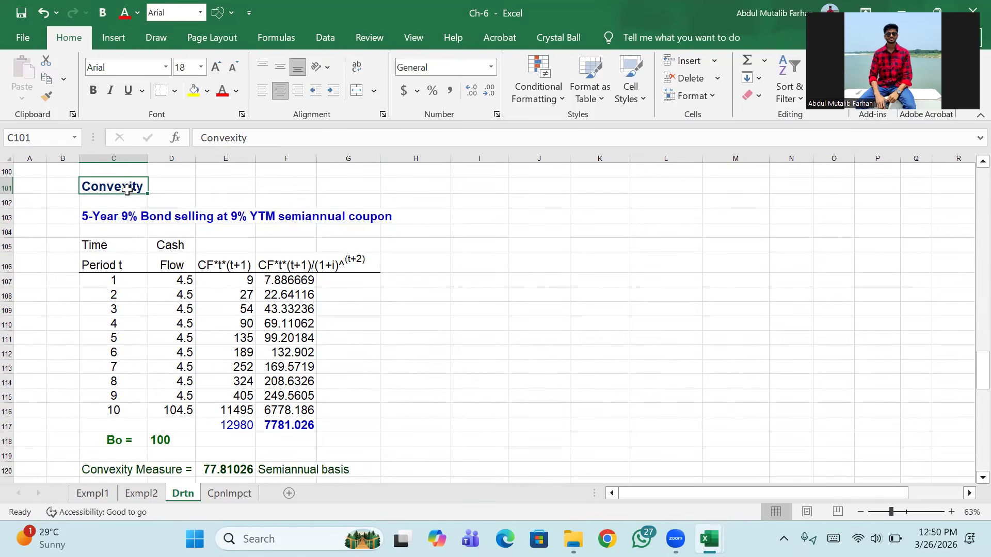
- Revisit the Macaulay and Modified Duration table from row 50 for comparison and return to the Convexity table
scroll(257, 190, up, 1)
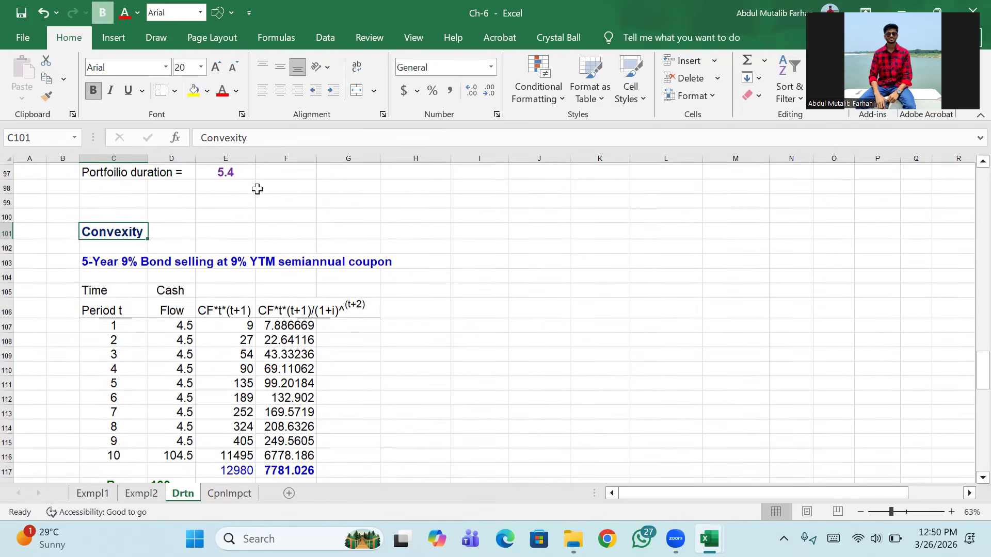
scroll(257, 189, up, 7)
scroll(257, 190, up, 5)
scroll(198, 270, down, 1)
scroll(198, 271, up, 5)
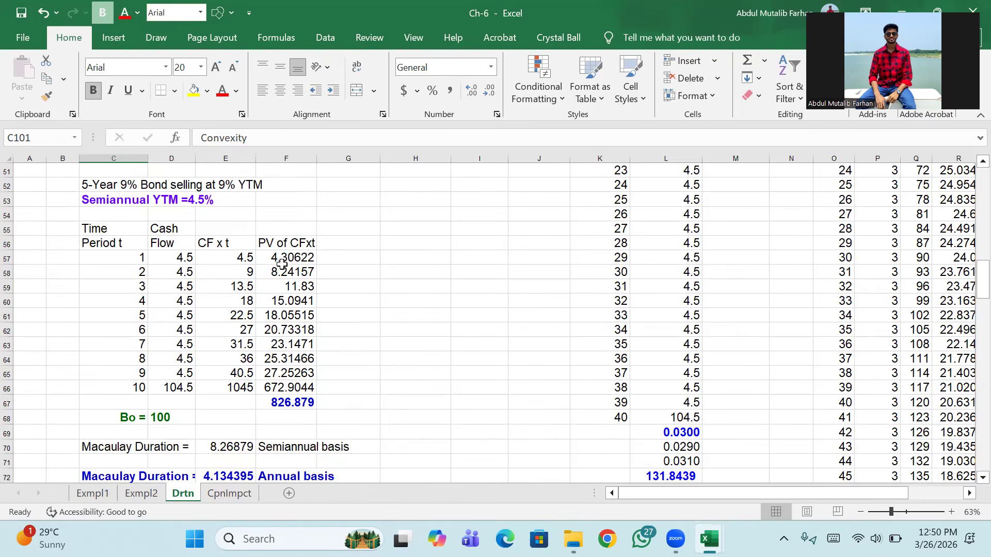
scroll(173, 288, up, 1)
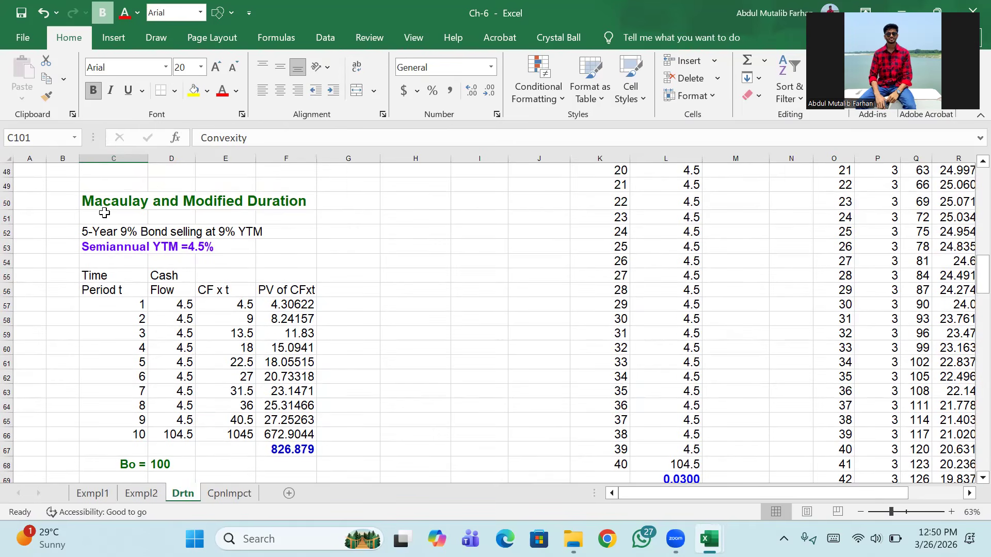
scroll(228, 256, down, 15)
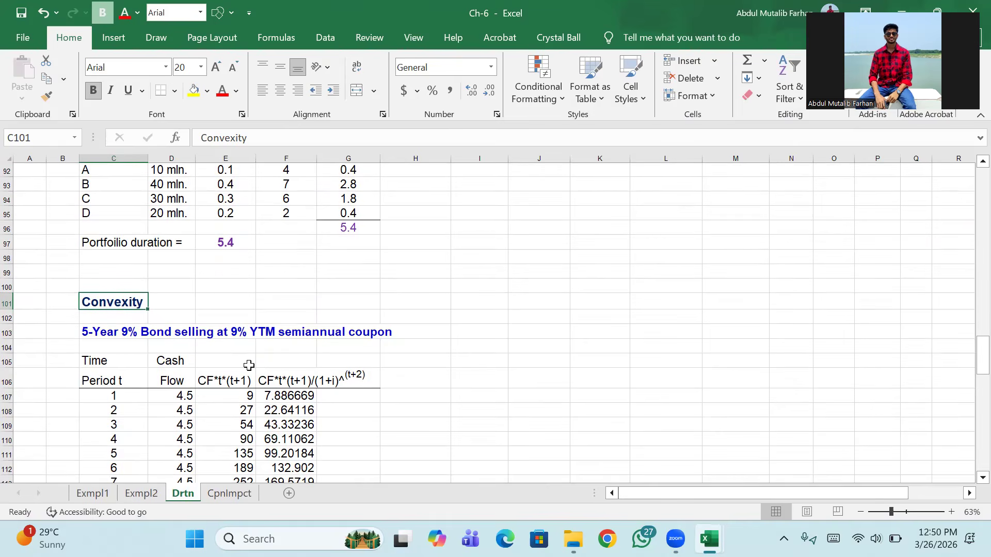
scroll(248, 366, down, 1)
scroll(248, 366, down, 2)
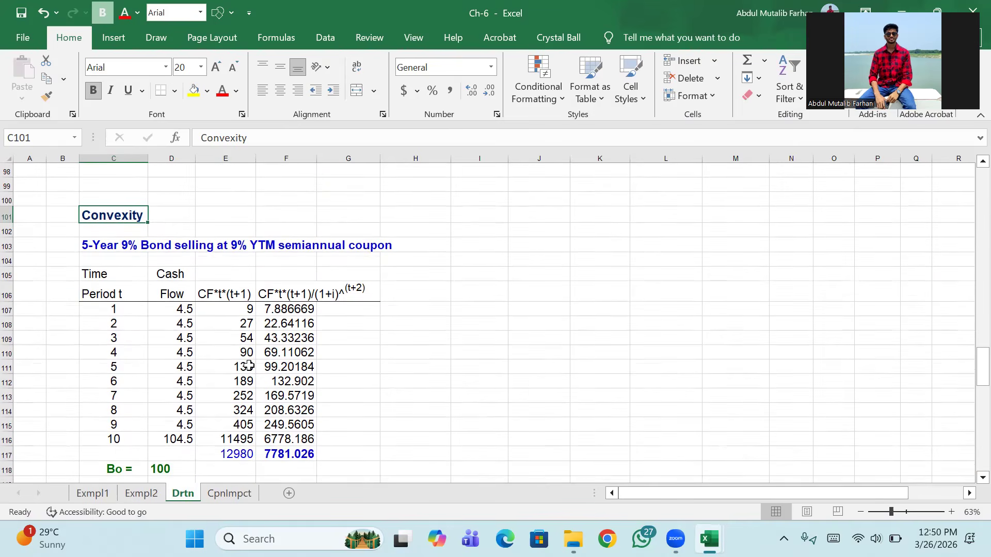
scroll(248, 366, down, 1)
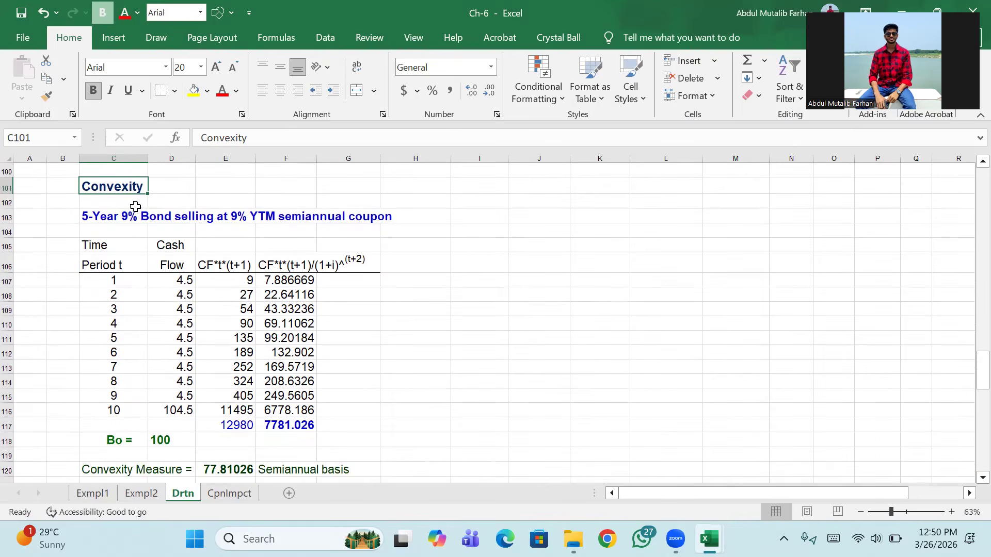
- Examine the convexity column headings CF*t*(t+1) in E106 and CF*t*(t+1)/(1+i)^(t+2) in F106
click(217, 265)
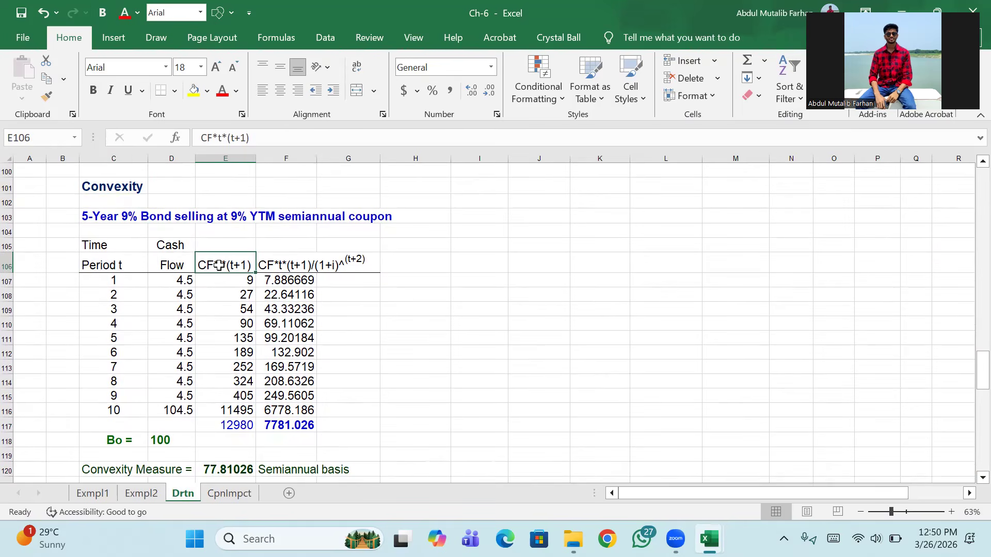
scroll(217, 265, down, 1)
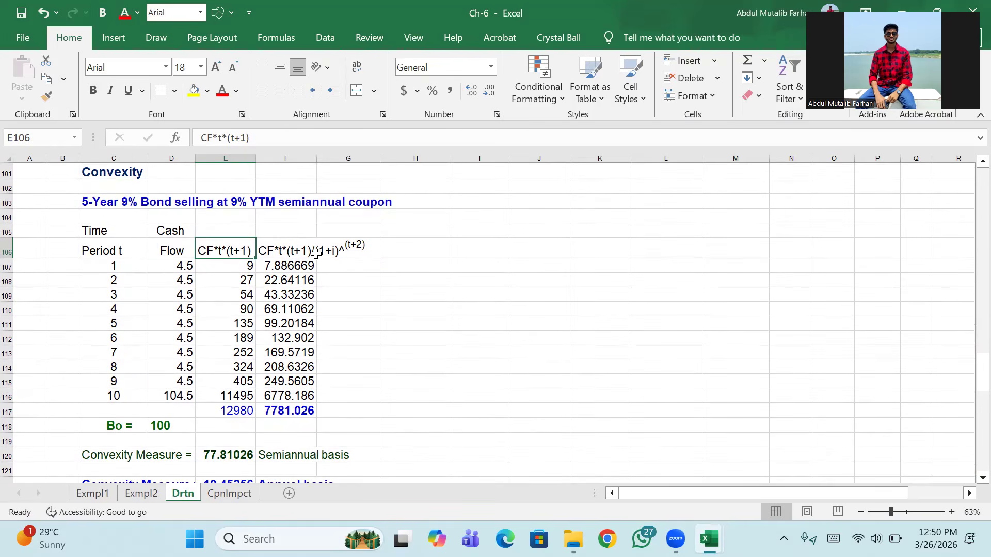
click(277, 251)
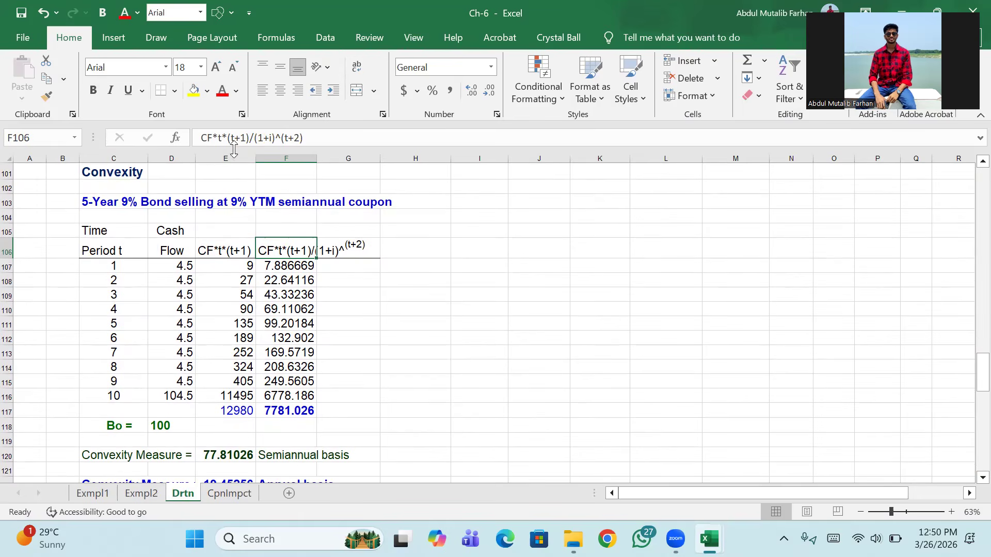
click(328, 137)
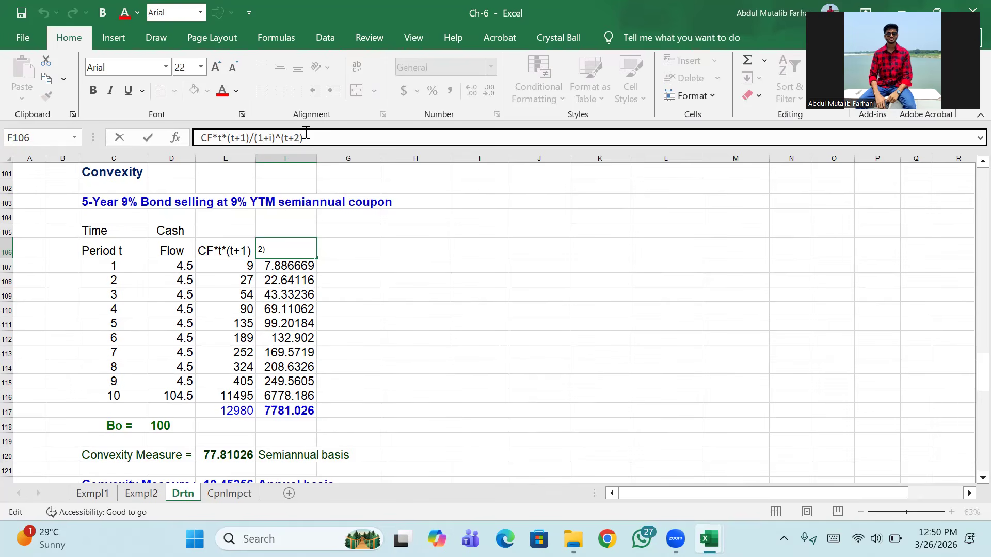
key(Return)
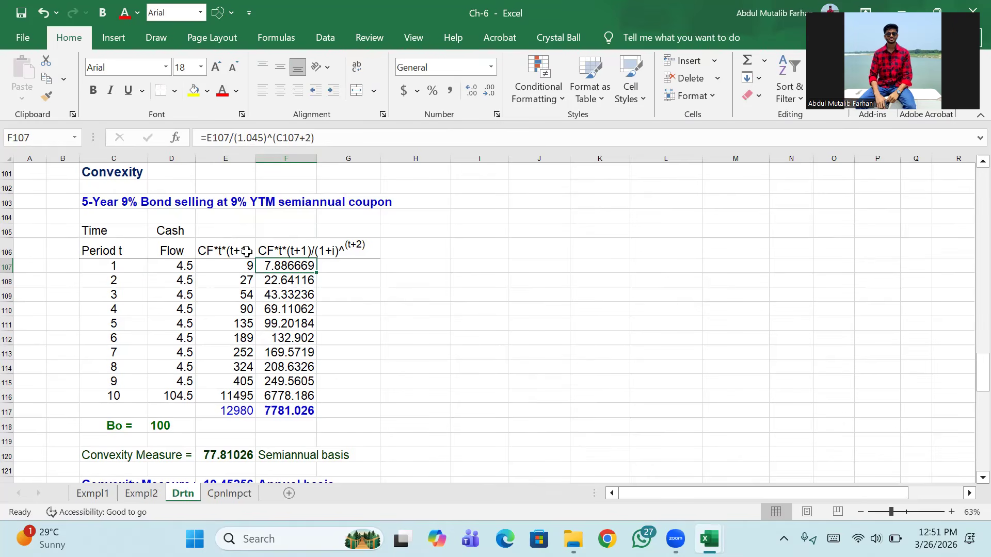
- Inspect the first-period convexity formulas in E107 and F107, including the discount factor and exponent
click(234, 265)
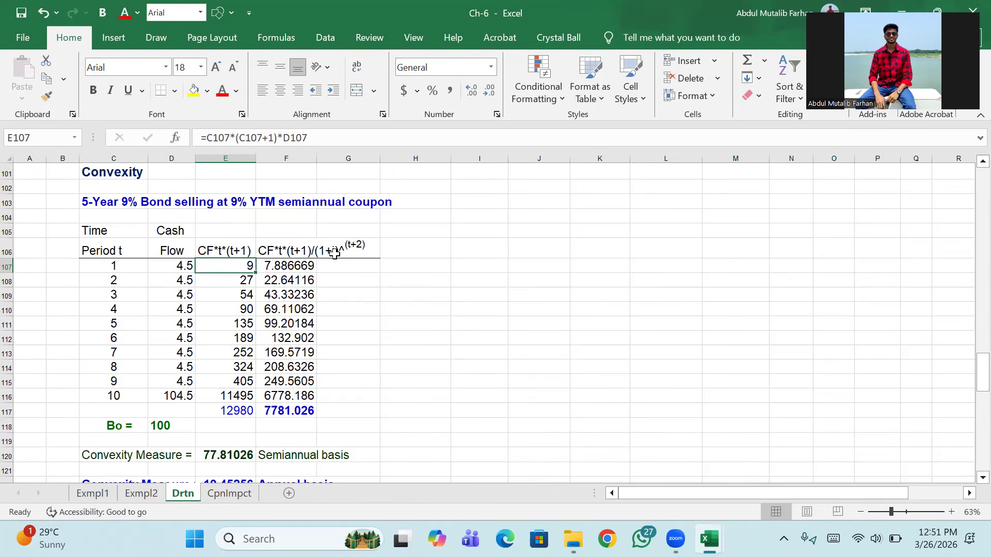
click(291, 265)
click(258, 137)
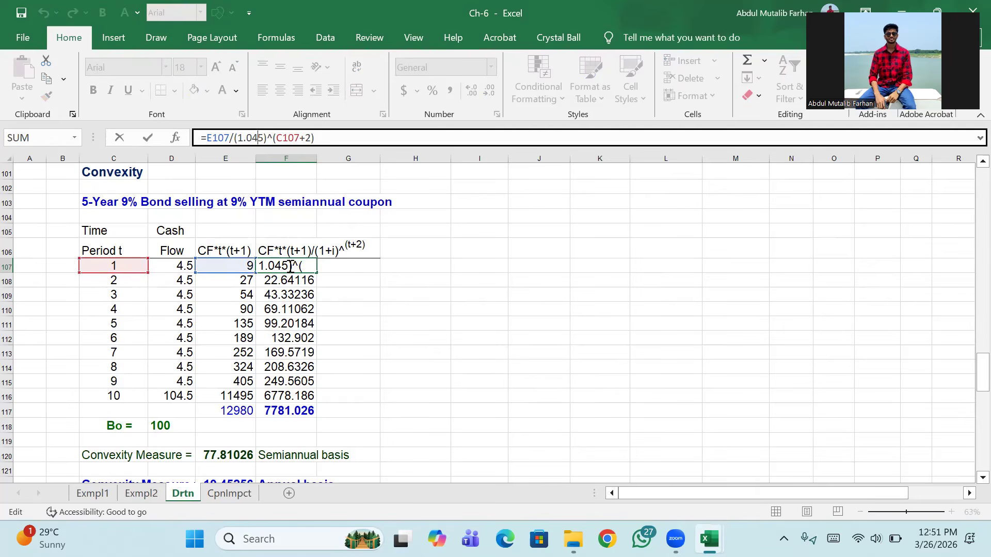
key(Return)
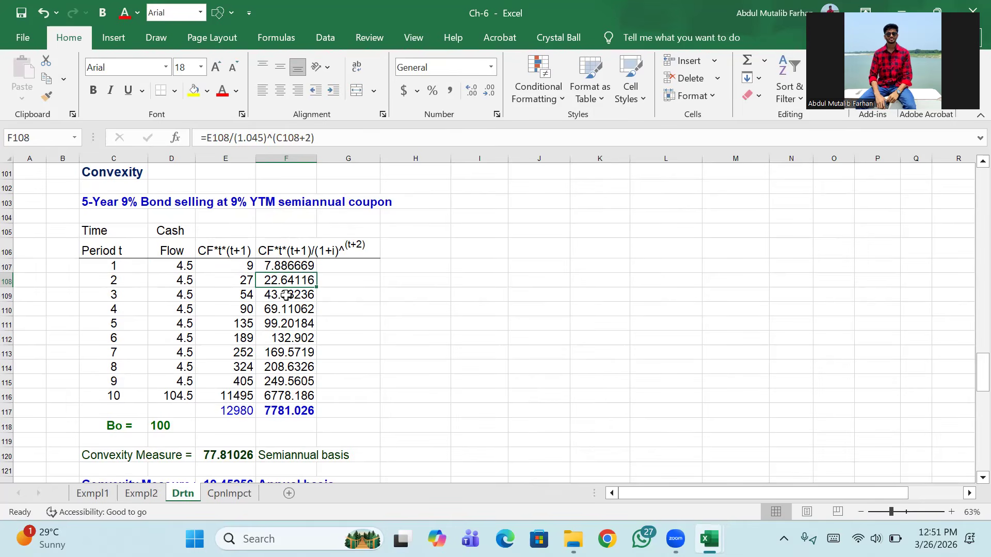
- Examine the sum in F117 together with the column heading in F106 that defines the summed values
scroll(287, 357, down, 3)
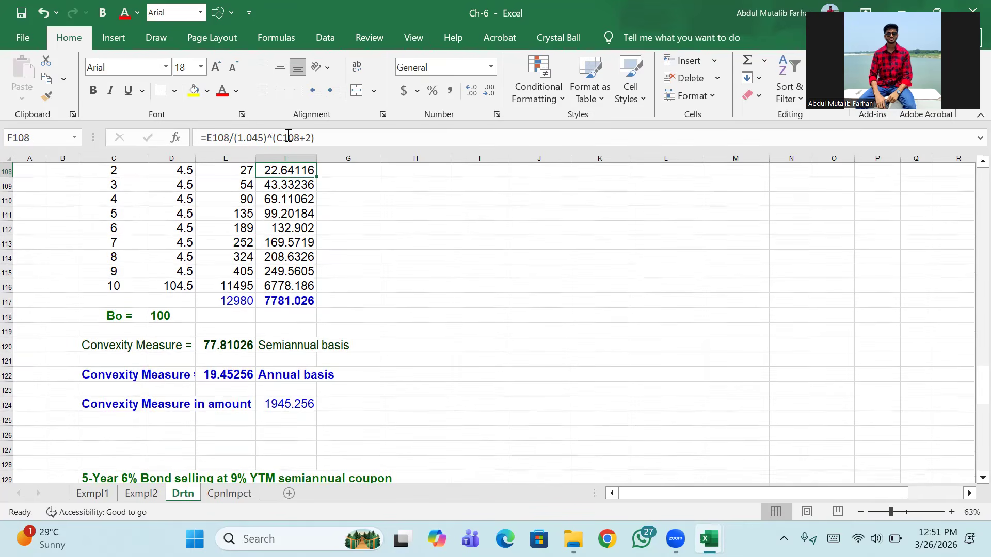
scroll(281, 211, up, 1)
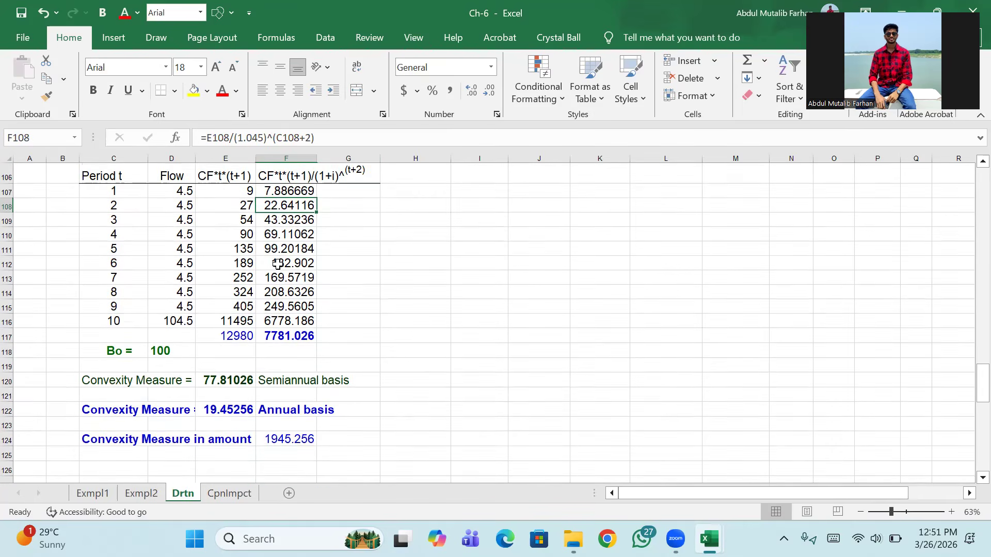
click(287, 332)
scroll(317, 322, up, 1)
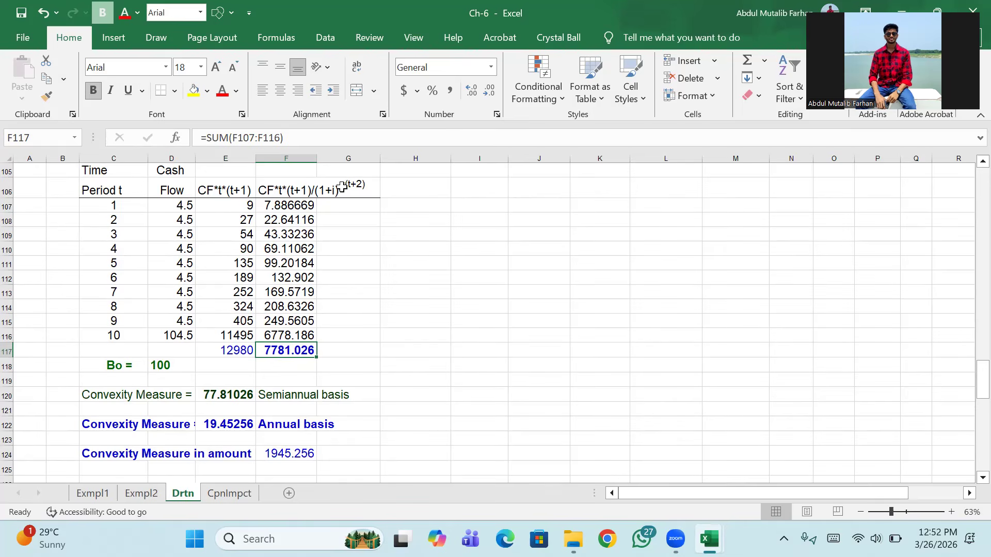
click(300, 192)
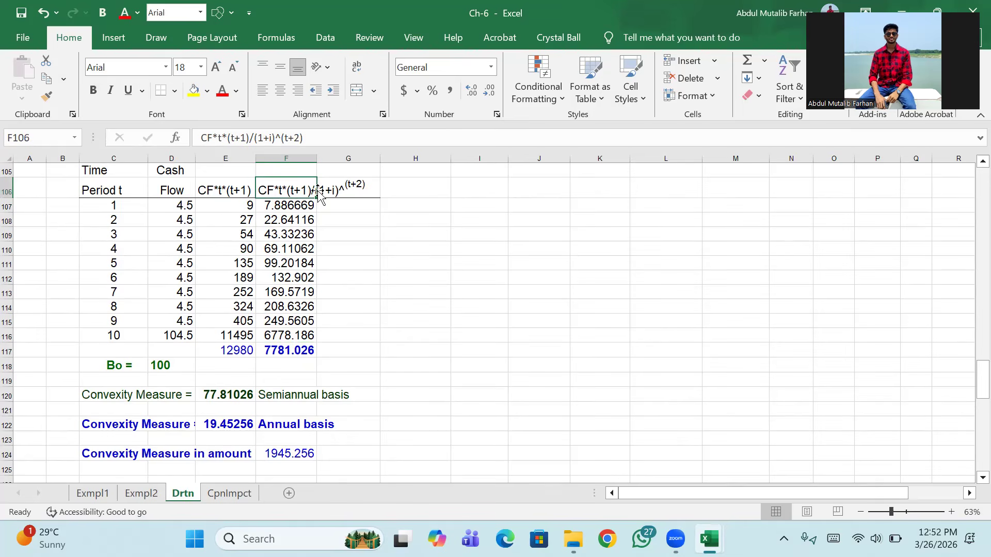
click(287, 351)
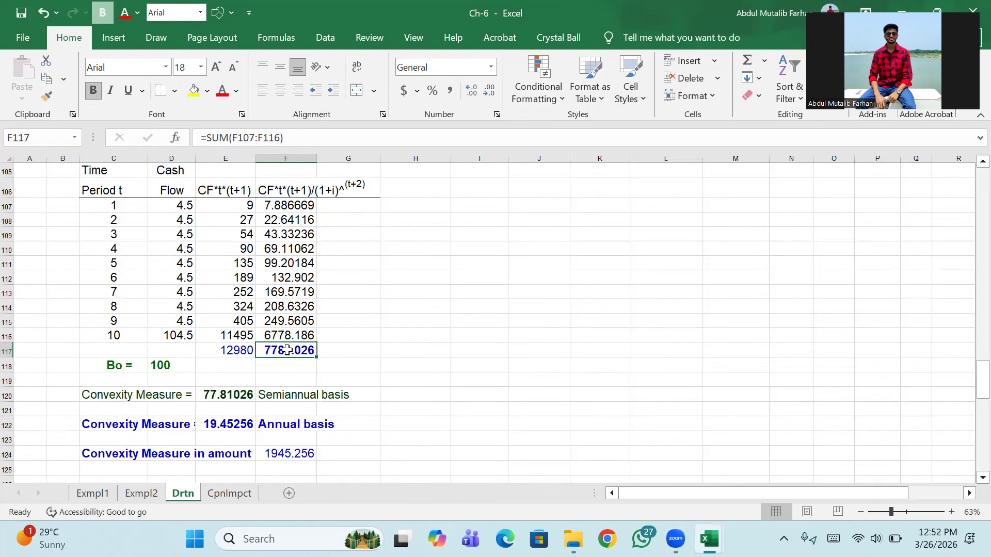
- Review the bond price Bo in D118 against the coupon and YTM description in row 103
click(125, 368)
click(165, 366)
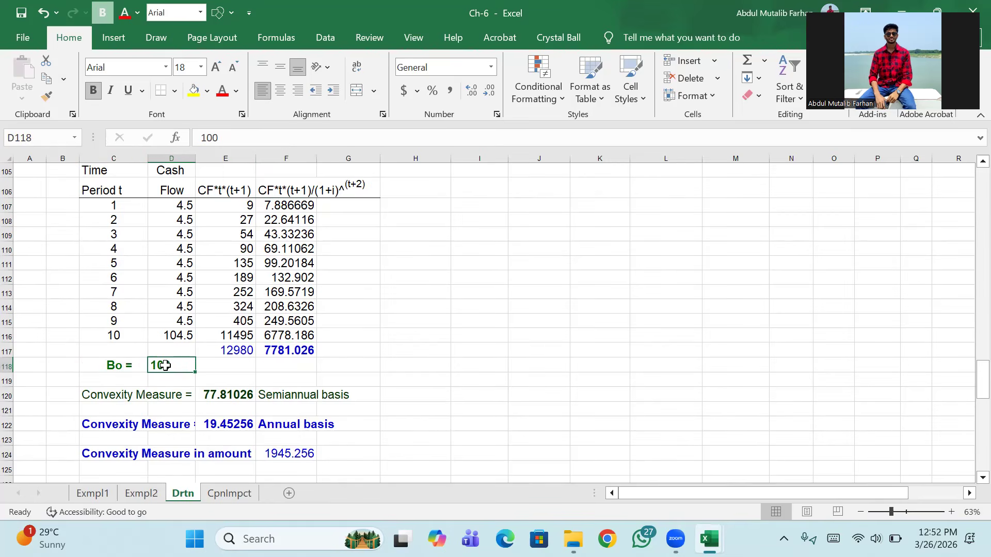
scroll(171, 365, up, 1)
scroll(179, 367, up, 2)
scroll(188, 309, down, 1)
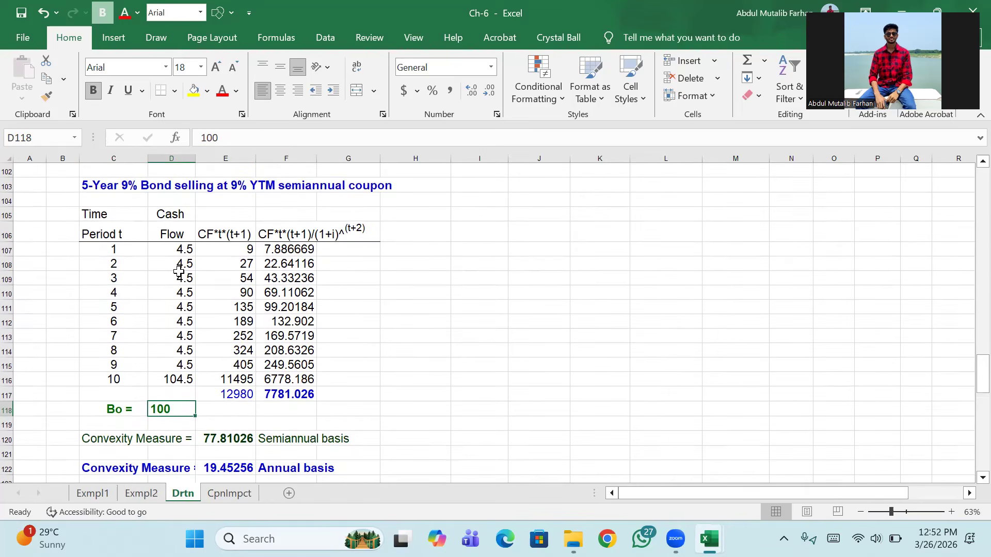
scroll(185, 386, up, 1)
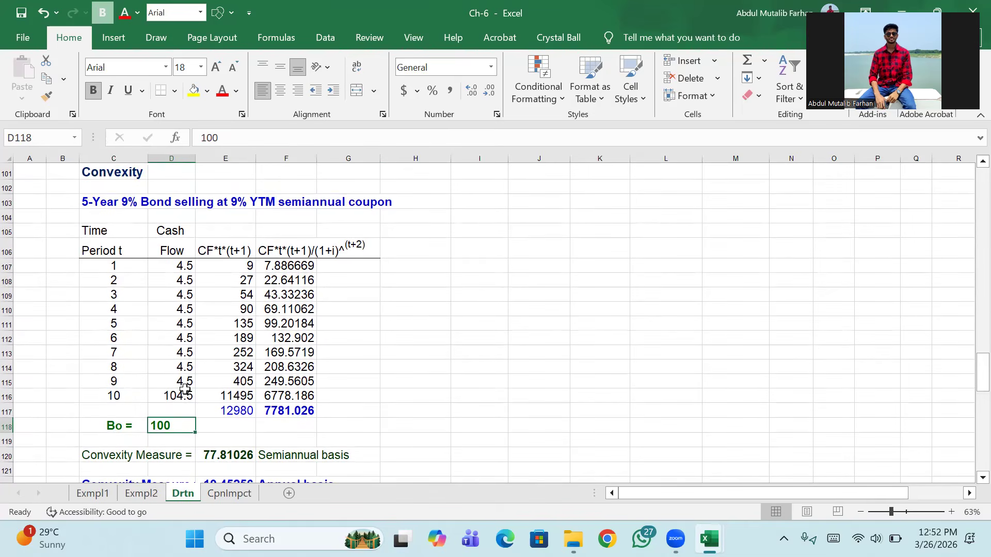
click(127, 204)
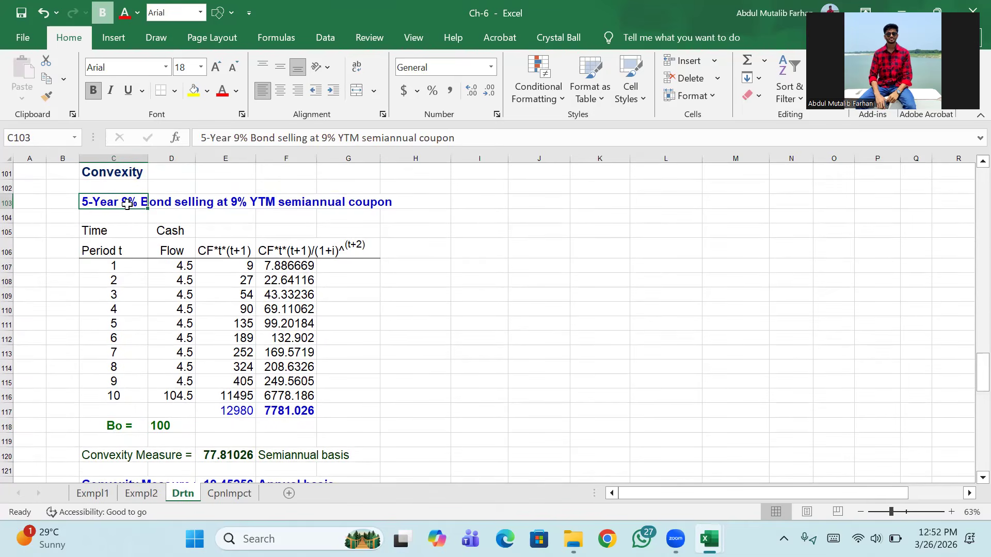
click(241, 201)
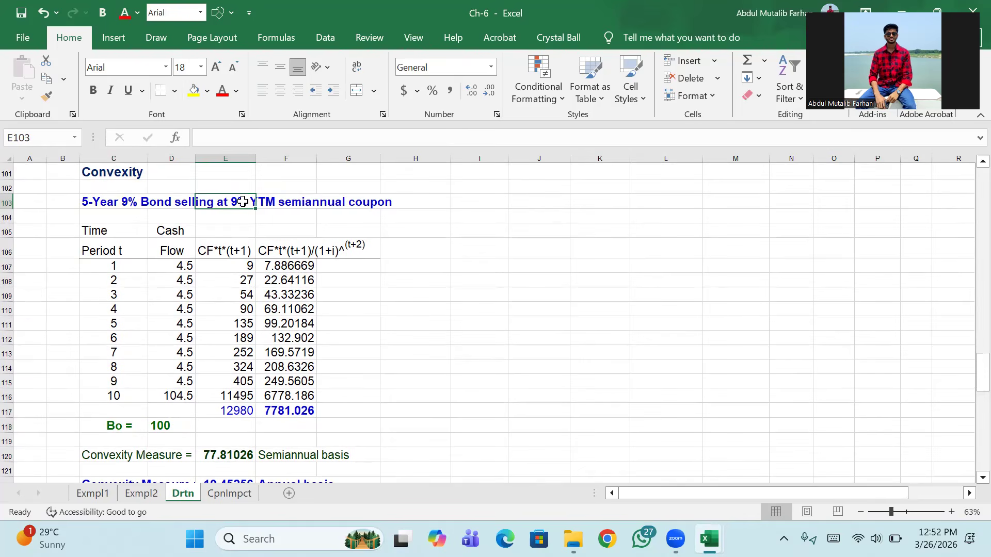
click(164, 429)
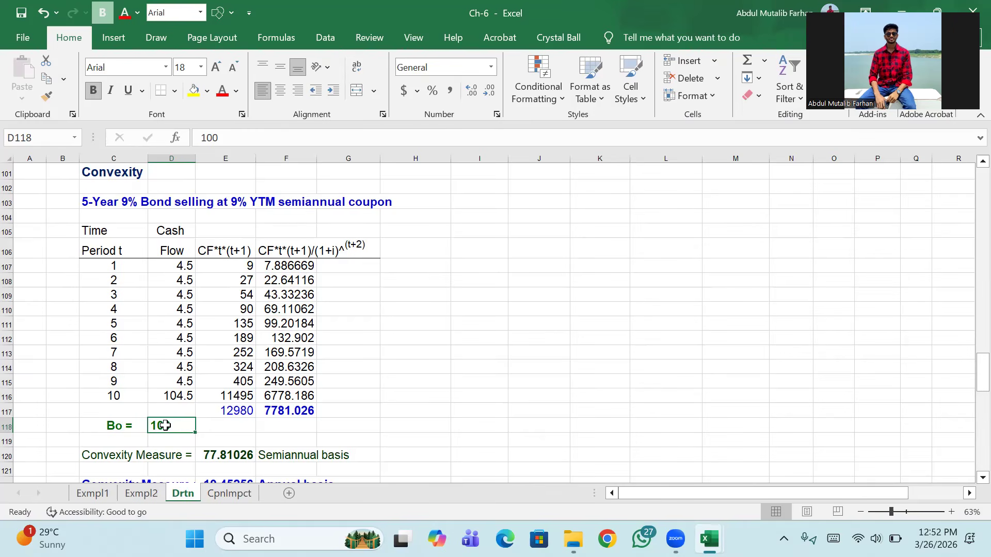
- Move the convexity columns in E106:G117 one column over to F106:H117 and enter the heading PVCF in E106
drag(221, 251, 388, 413)
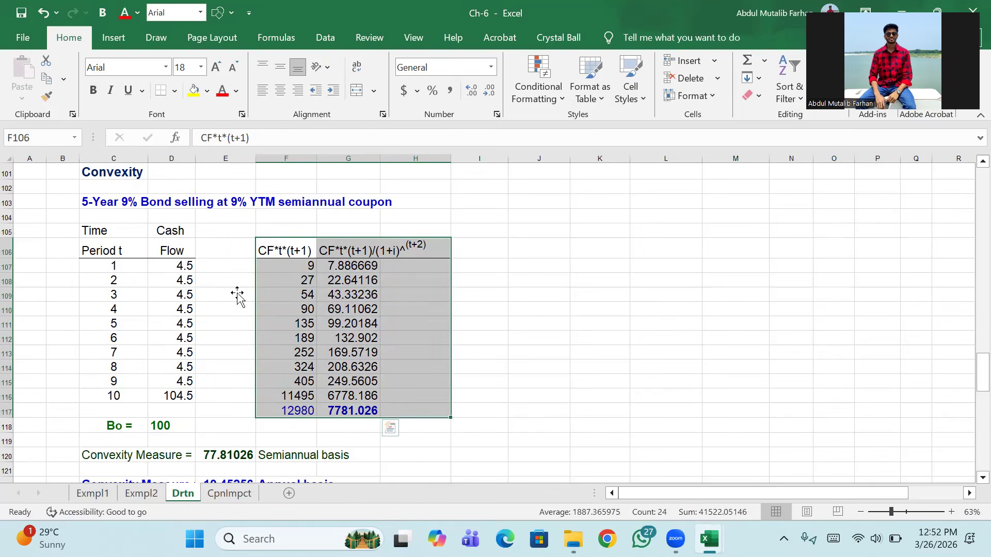
click(213, 249)
text(PVCF)
click(213, 263)
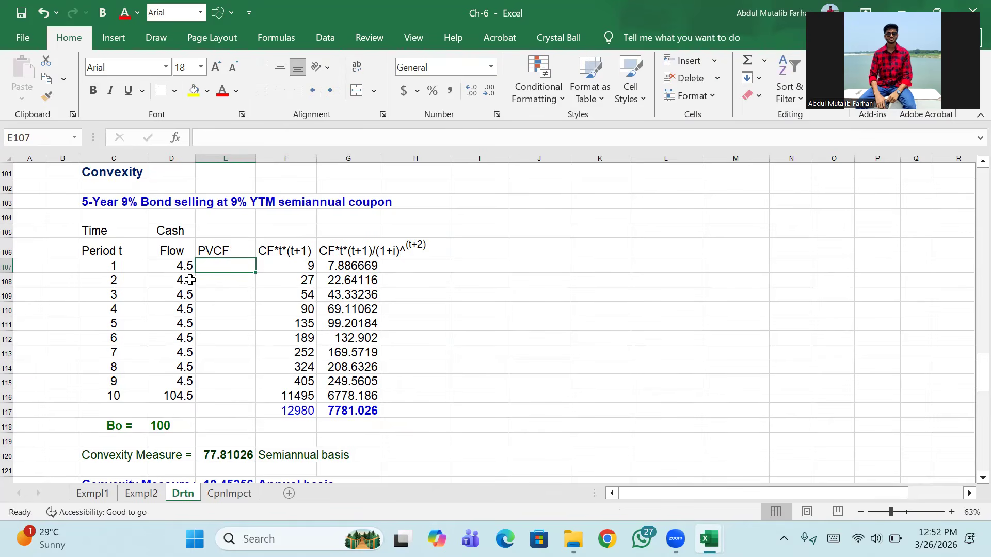
click(218, 414)
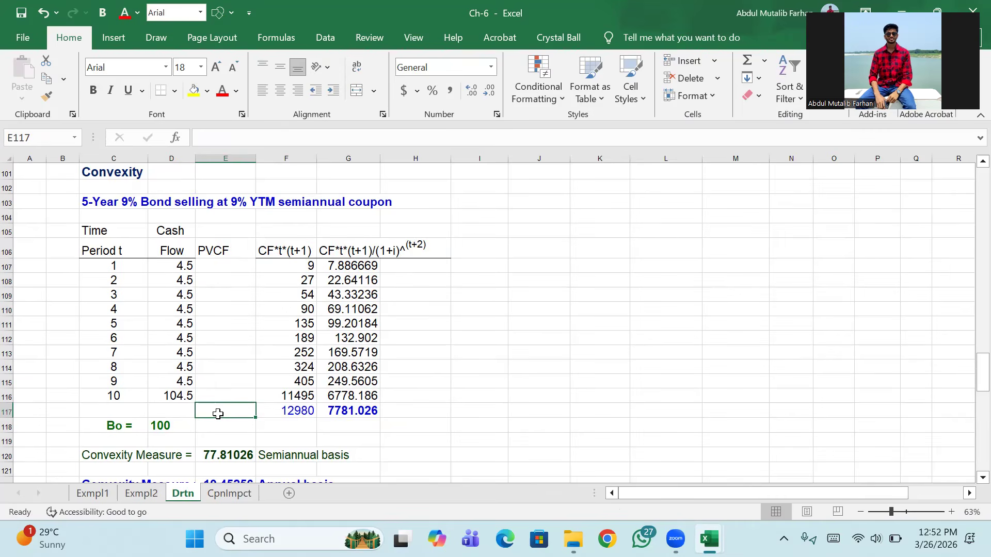
text(=sum)
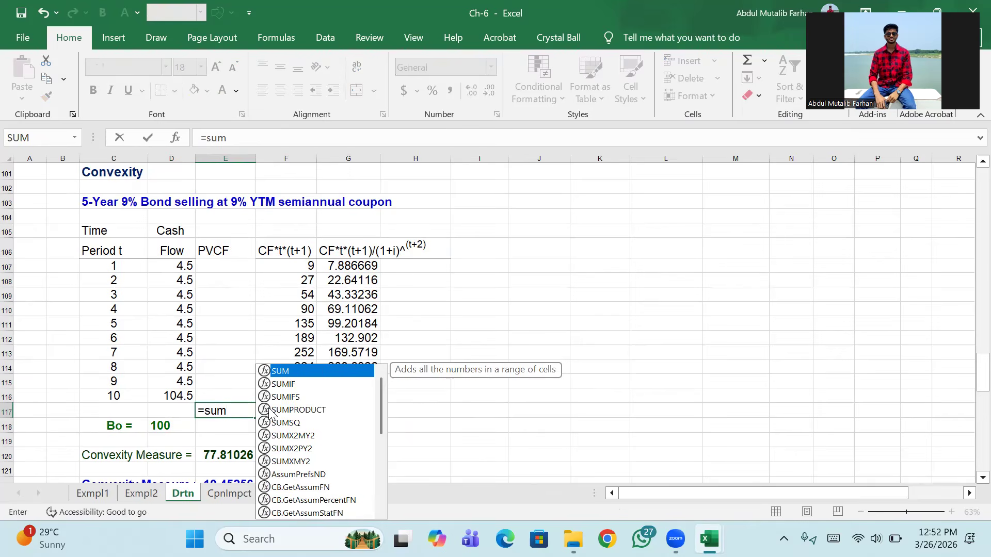
key(BackSpace)
key(BackSpace)
key(BackSpace)
key(BackSpace)
key(Escape)
key(Return)
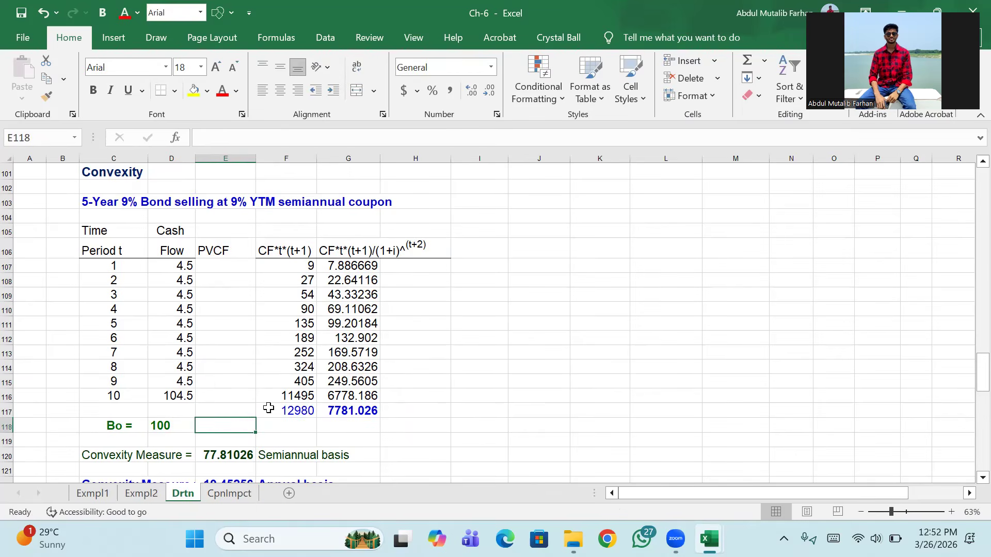
- Highlight the empty PVCF total cell E117 with a yellow fill
click(231, 409)
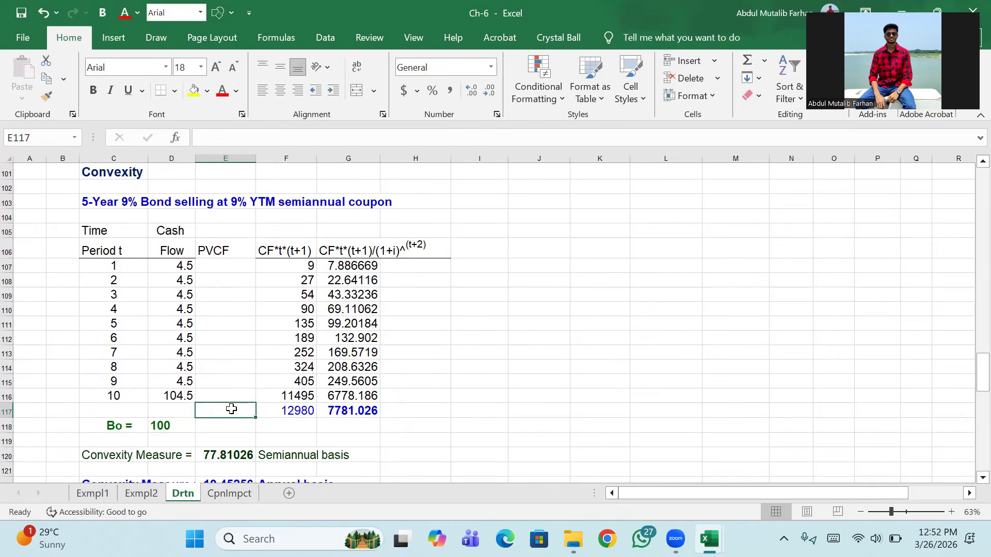
click(194, 91)
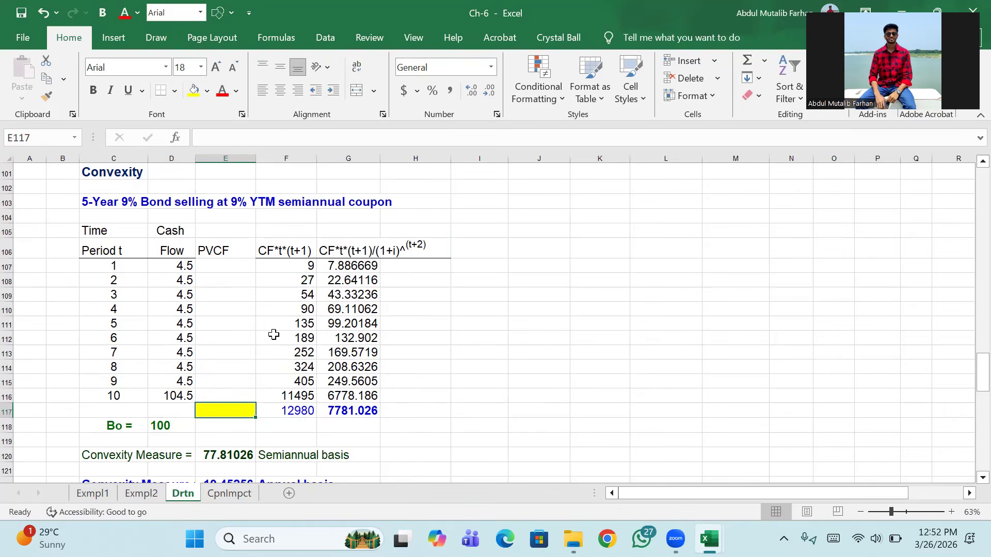
click(356, 411)
- Inspect the semiannual convexity measure formula in E120 and the cells it references
scroll(355, 412, down, 3)
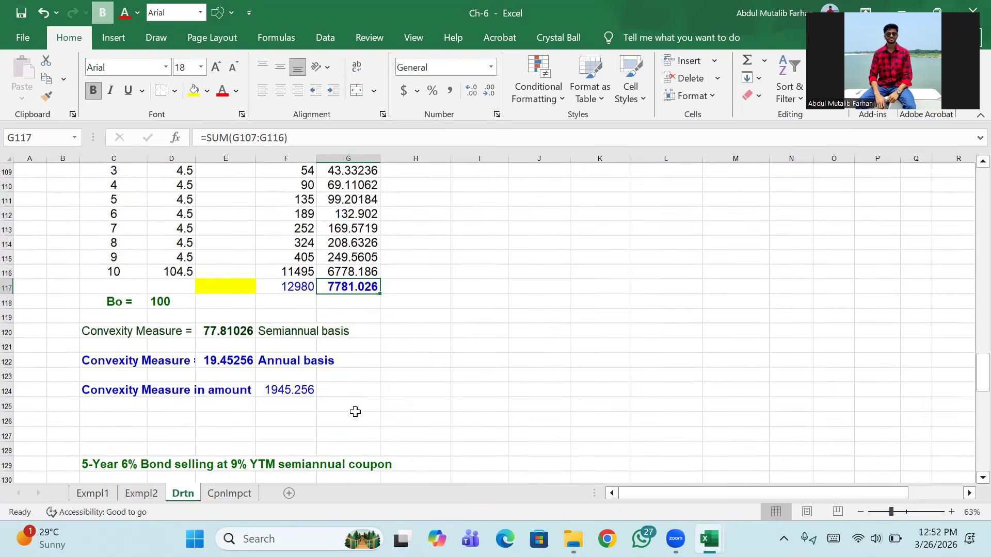
click(235, 330)
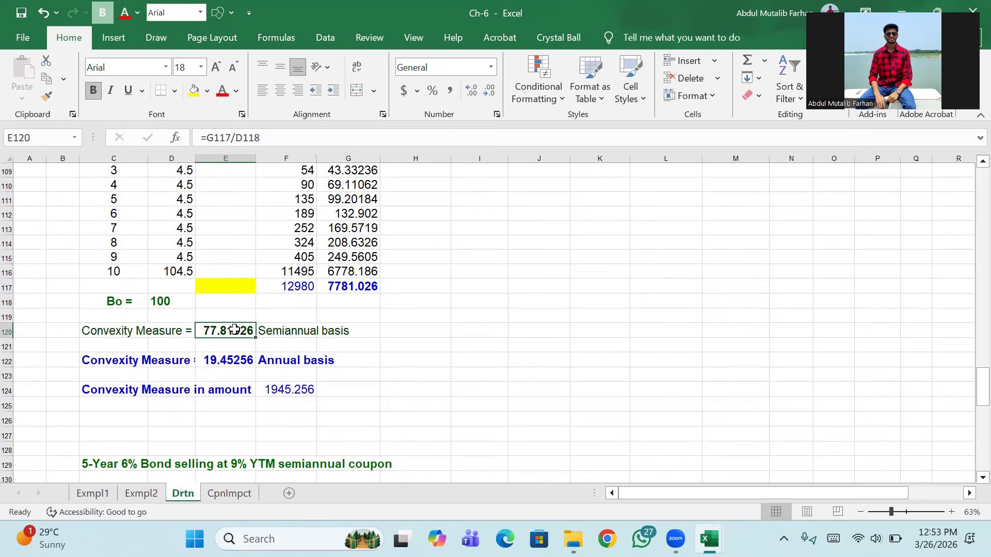
double_click(235, 330)
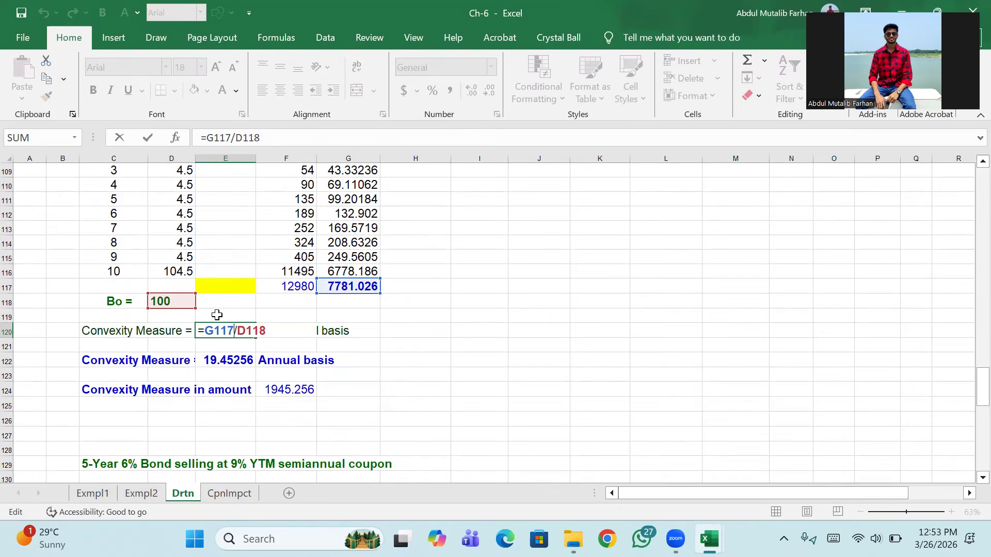
key(Return)
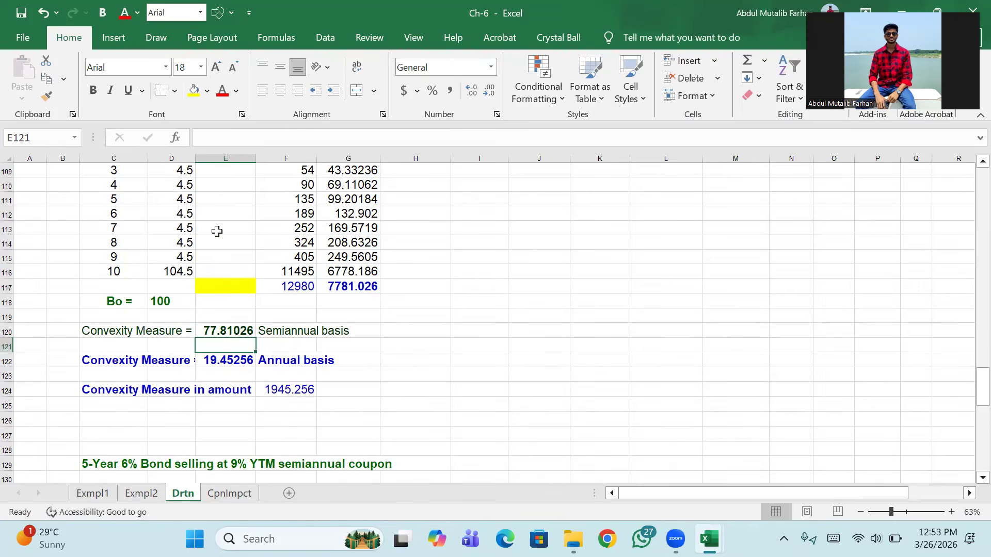
click(176, 204)
click(286, 332)
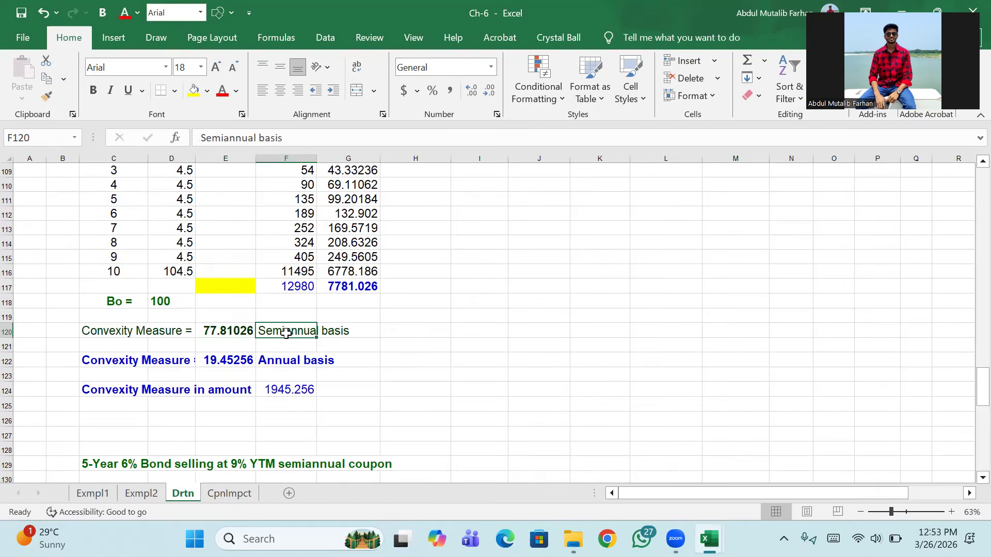
click(227, 327)
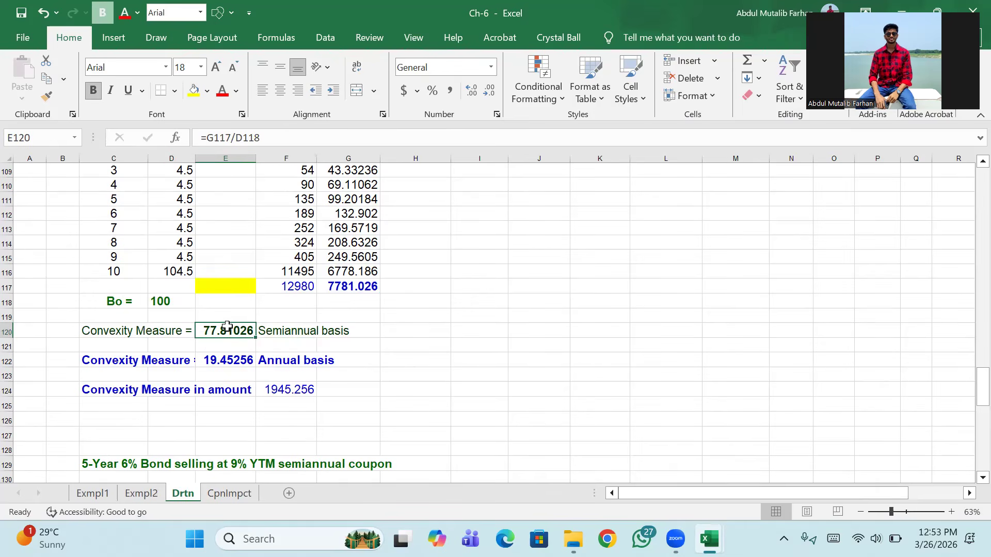
- Review the annual convexity formula in E122 and the convexity amount in F124 together with its inputs E122 and D118
click(222, 361)
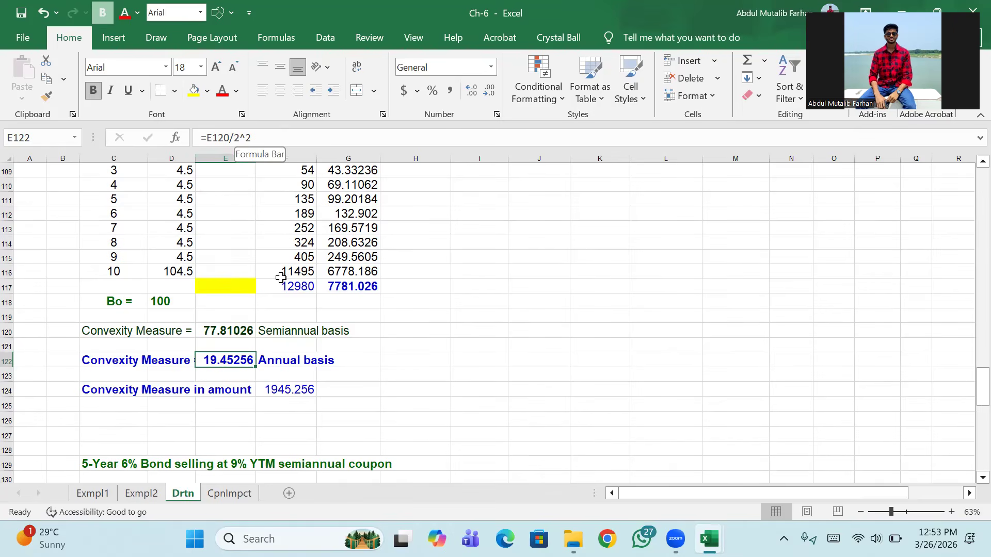
scroll(225, 359, down, 1)
scroll(225, 358, down, 1)
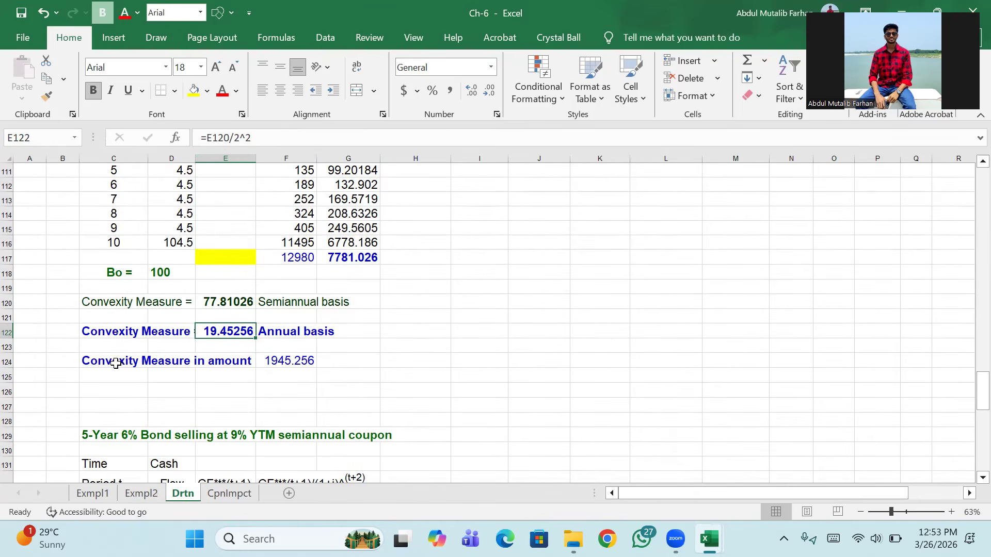
click(290, 364)
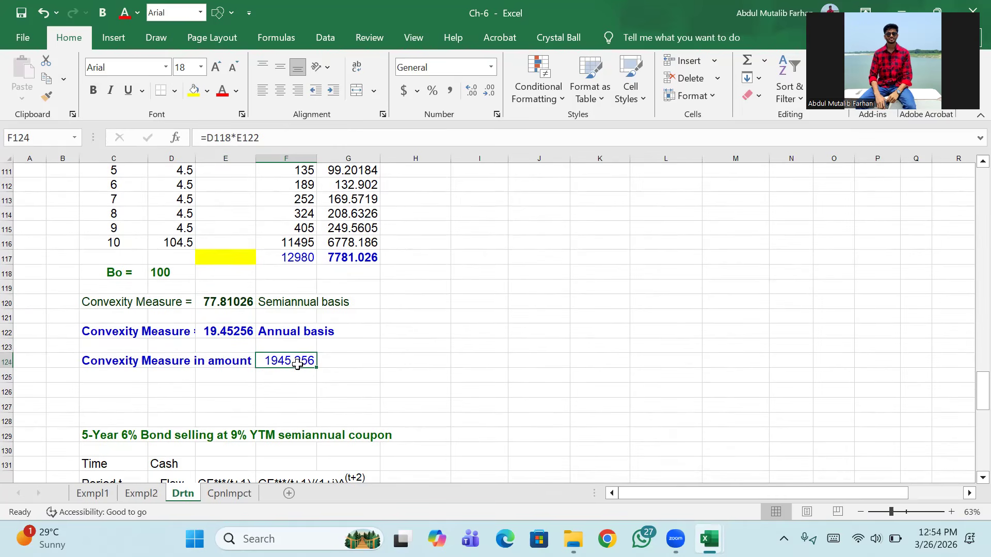
scroll(298, 363, down, 5)
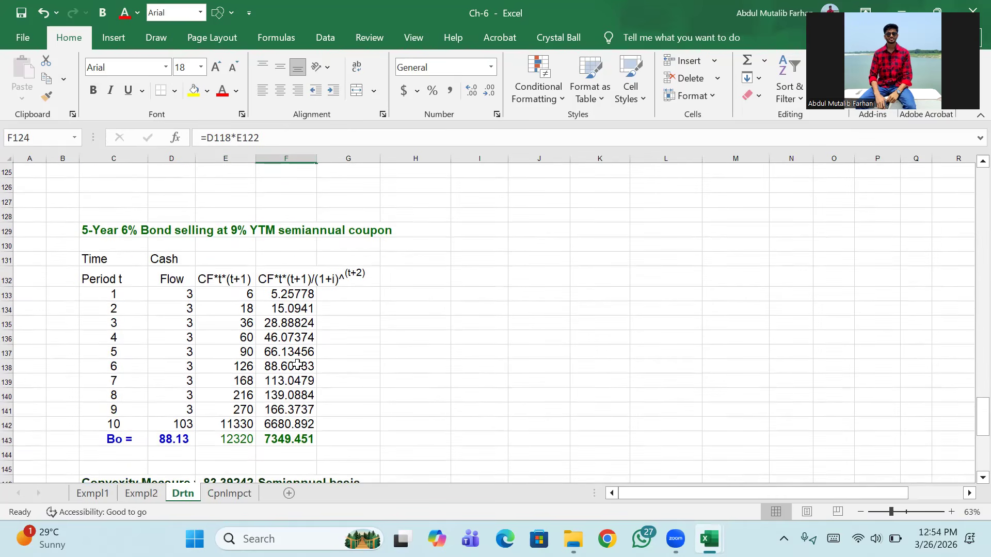
scroll(297, 364, up, 1)
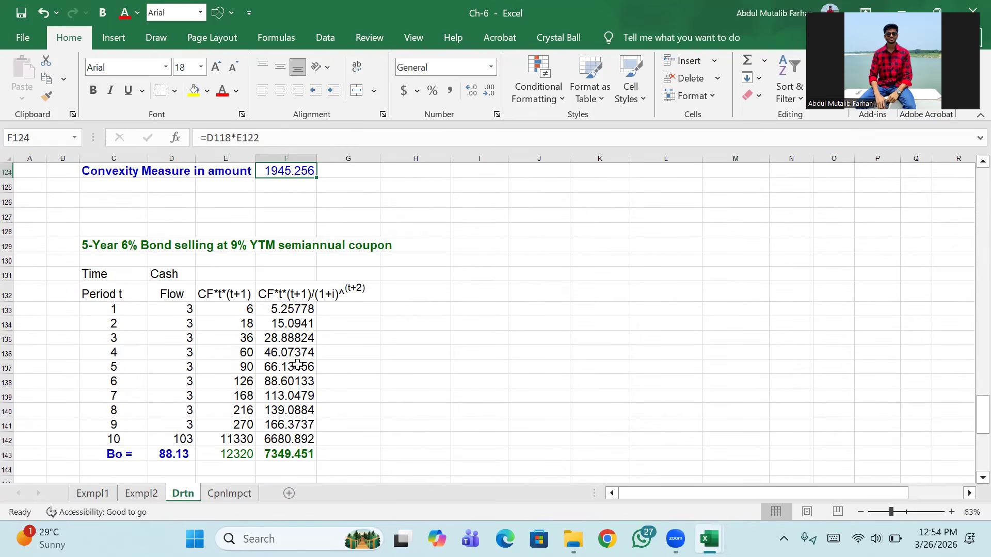
scroll(298, 363, up, 2)
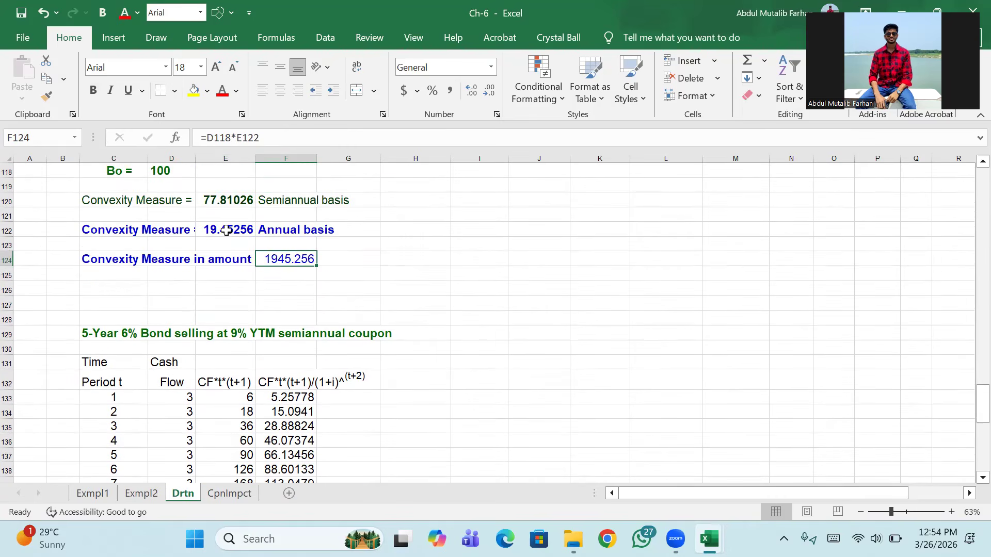
click(226, 231)
click(174, 173)
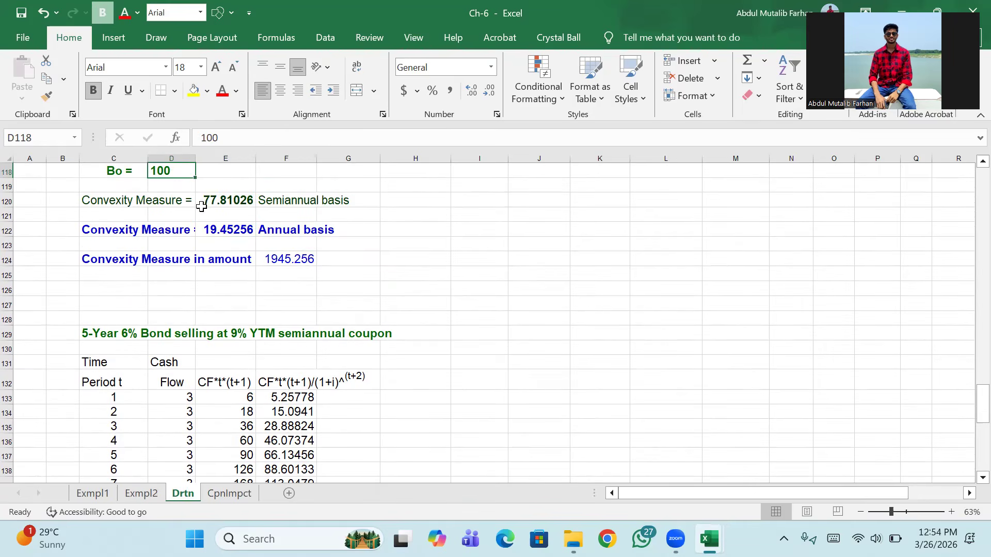
- Examine the 6% bond's convexity table and the NPV formula for its price Bo in D143
scroll(268, 294, down, 3)
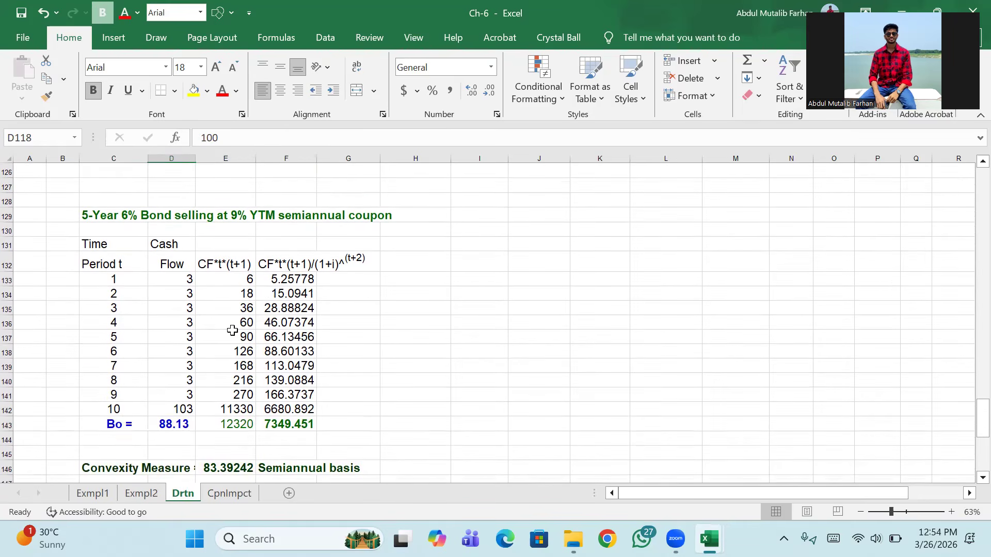
scroll(242, 315, down, 1)
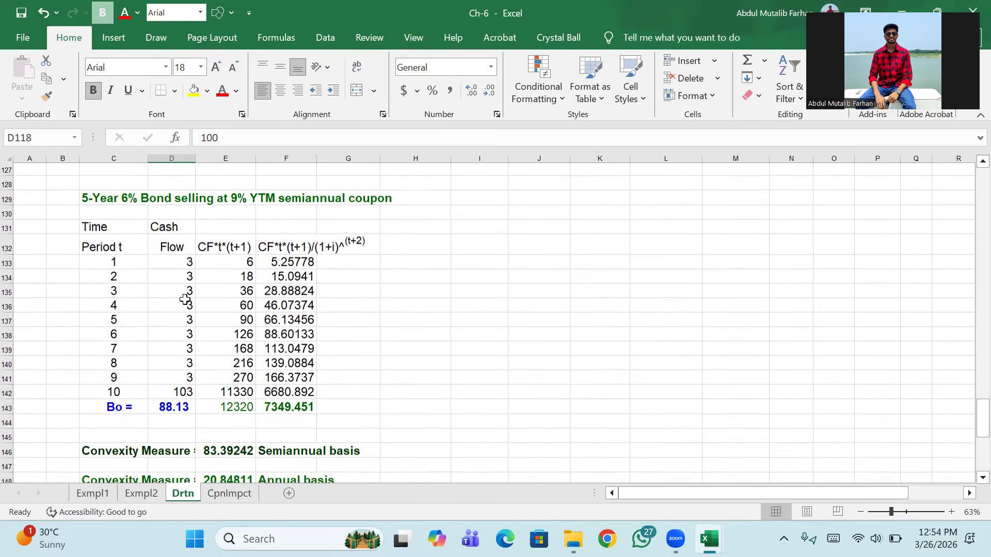
scroll(198, 399, down, 3)
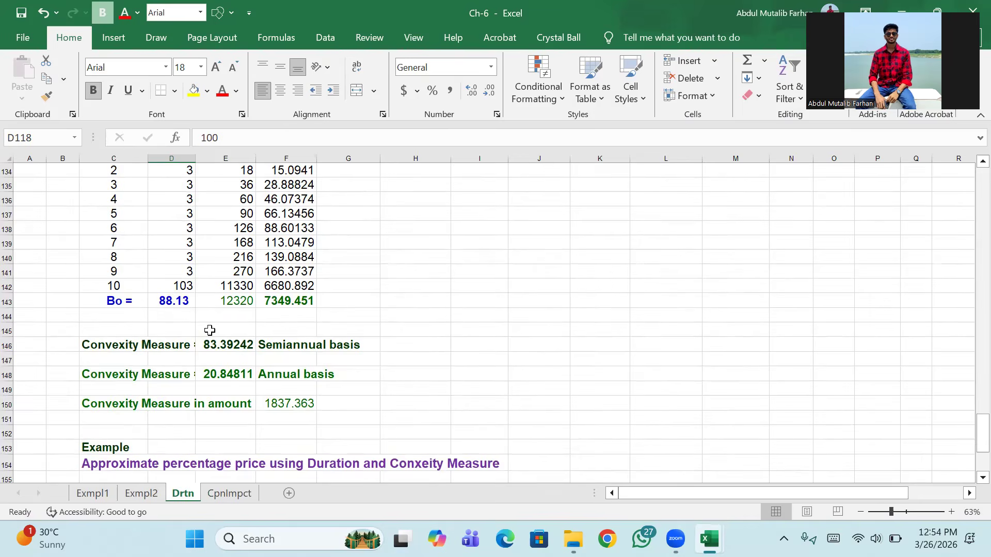
scroll(209, 330, up, 2)
scroll(210, 331, down, 1)
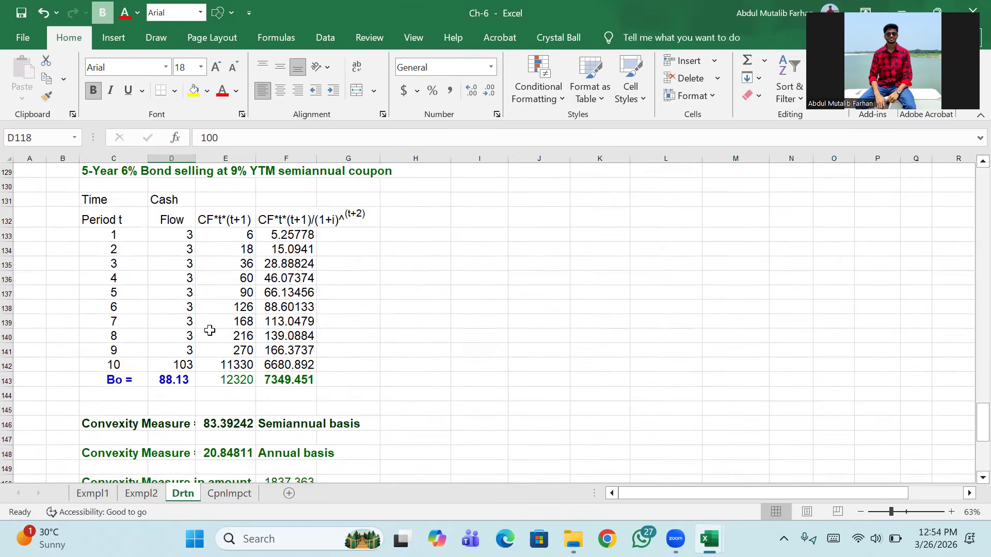
click(173, 383)
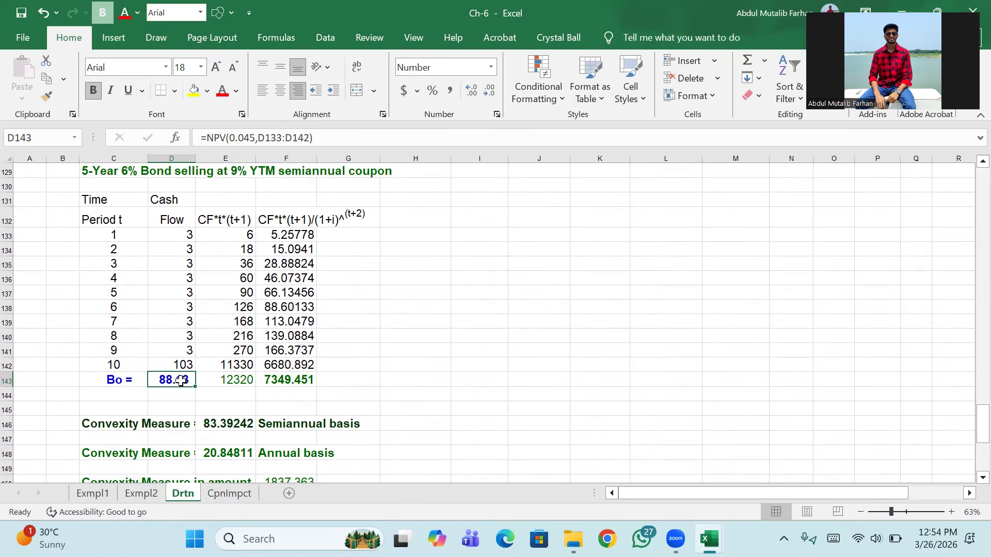
double_click(182, 382)
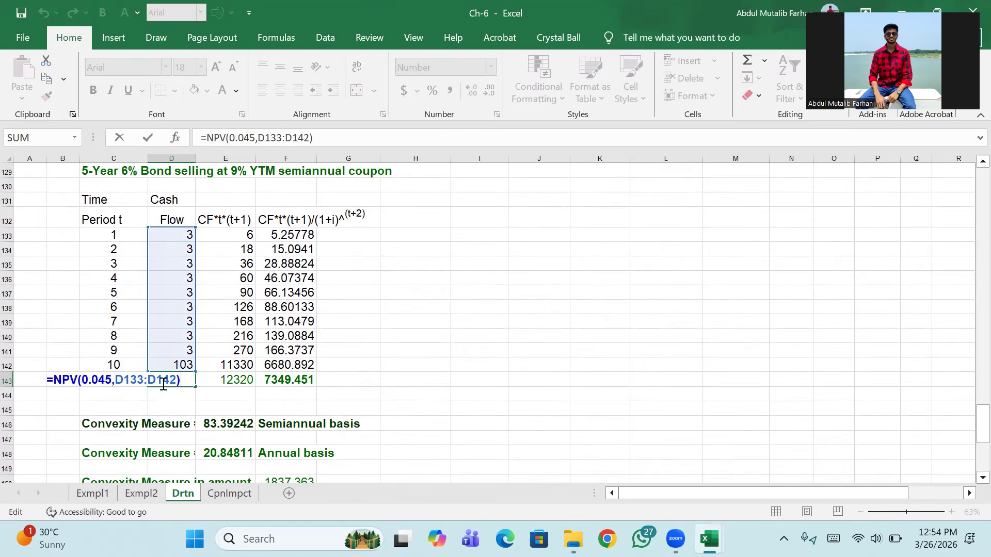
key(Return)
click(189, 377)
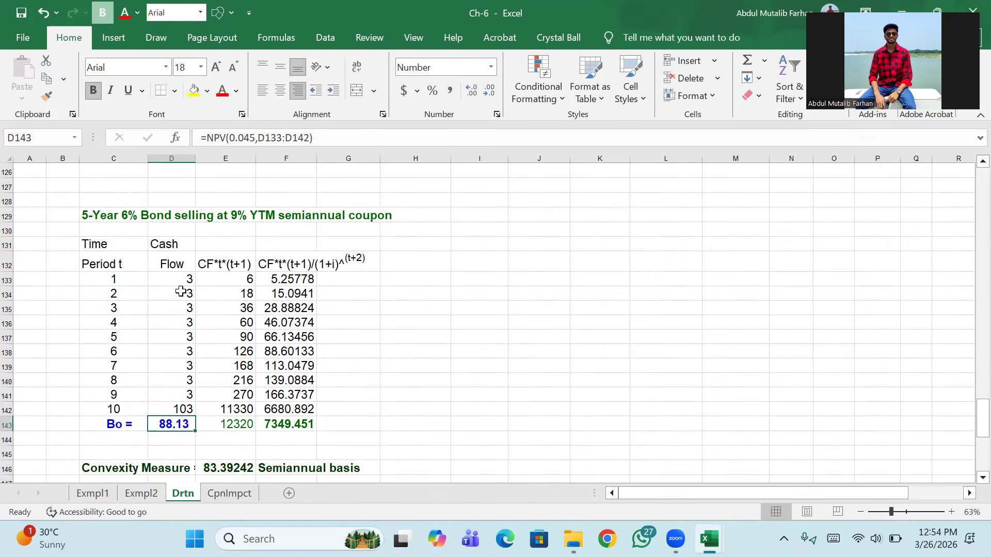
- Inspect the 6% bond's convexity amount formula in F150 and its annual convexity formula in E148
scroll(251, 348, down, 1)
scroll(247, 331, down, 4)
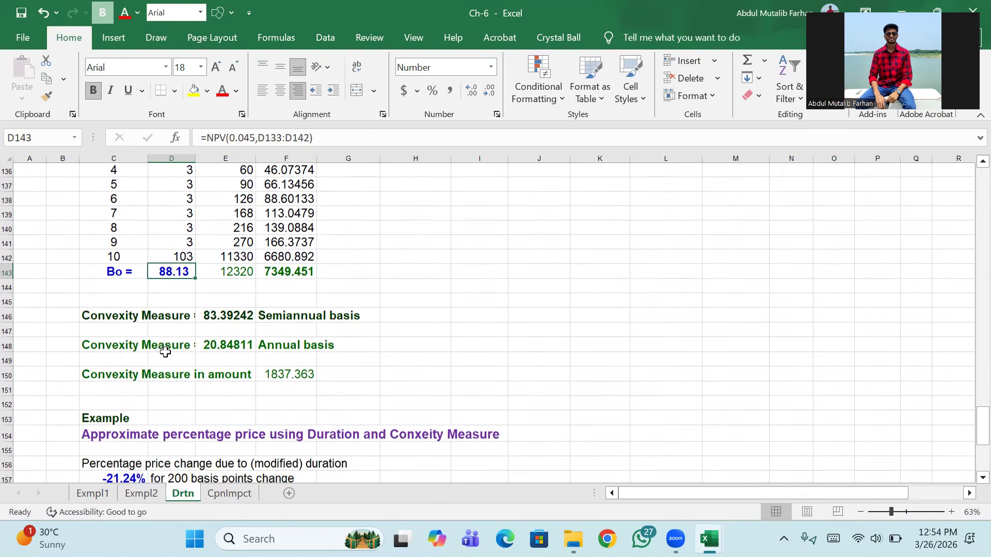
scroll(281, 289, down, 2)
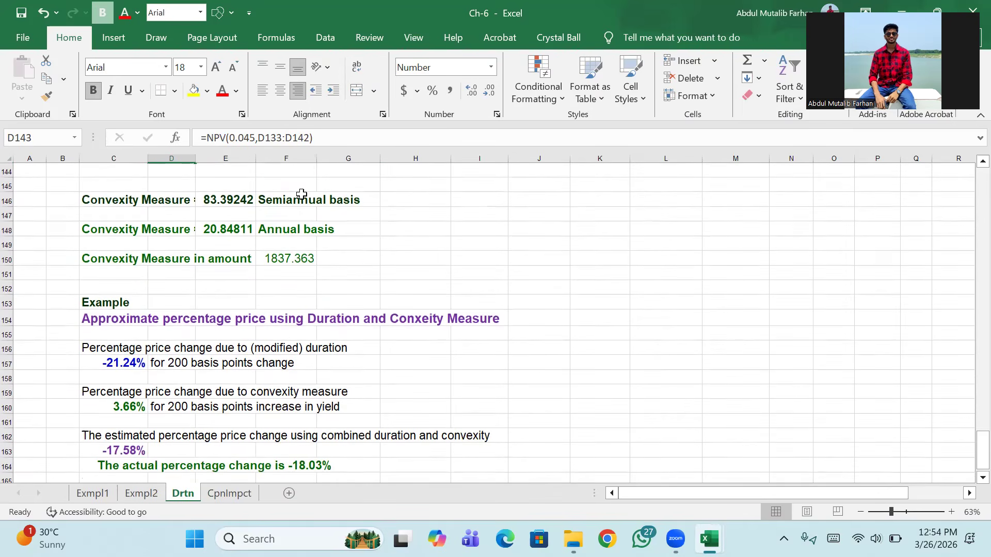
click(292, 255)
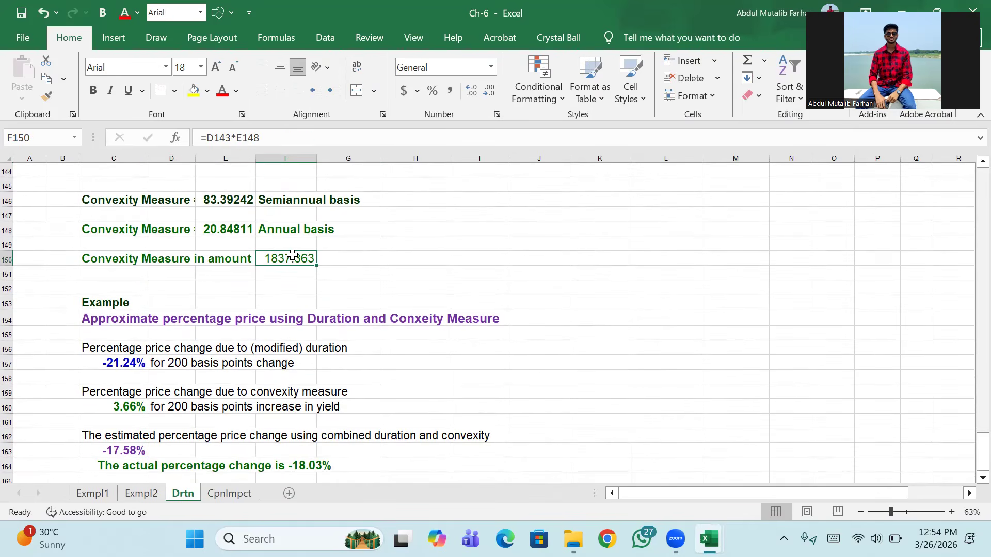
scroll(292, 255, down, 3)
scroll(204, 251, up, 3)
click(223, 229)
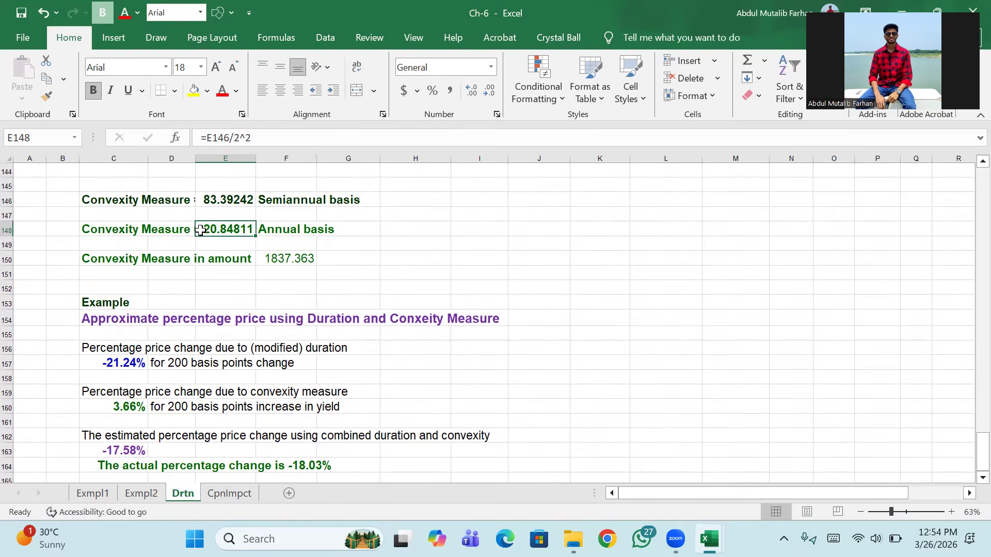
- Highlight the entire annual-basis convexity row 148 with a yellow fill
click(7, 230)
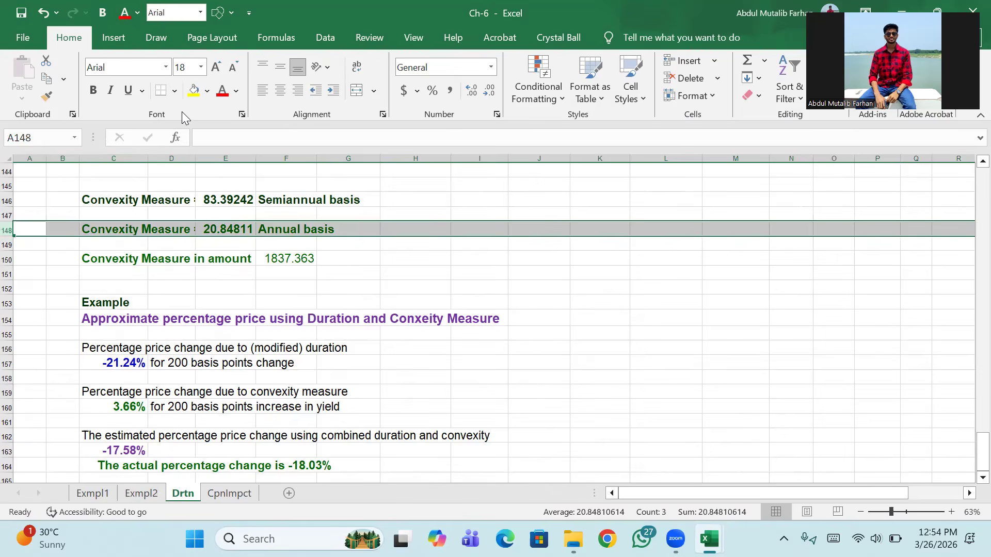
click(192, 91)
click(481, 256)
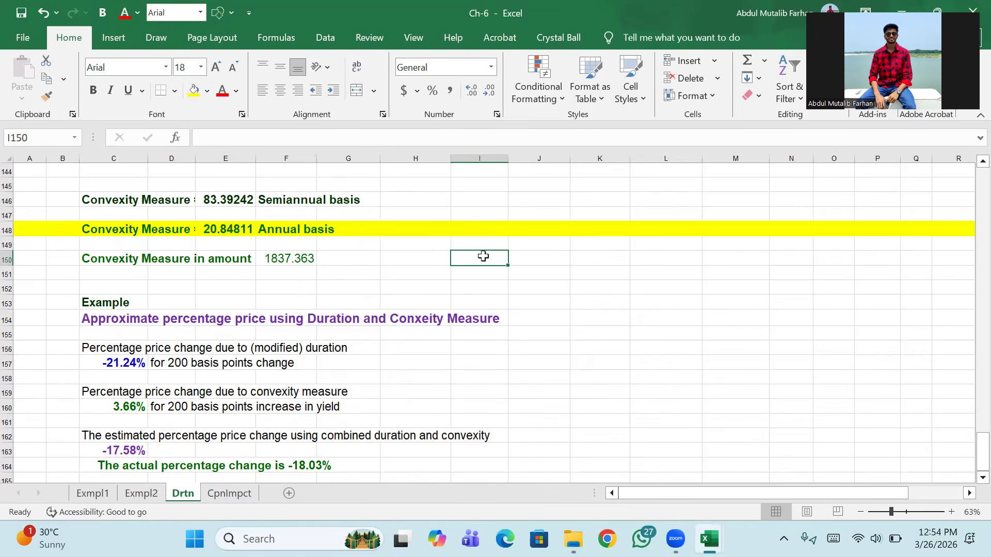
click(224, 229)
- Examine the modified-duration price change formula in C157, including its duration and yield-change factors
scroll(224, 230, down, 2)
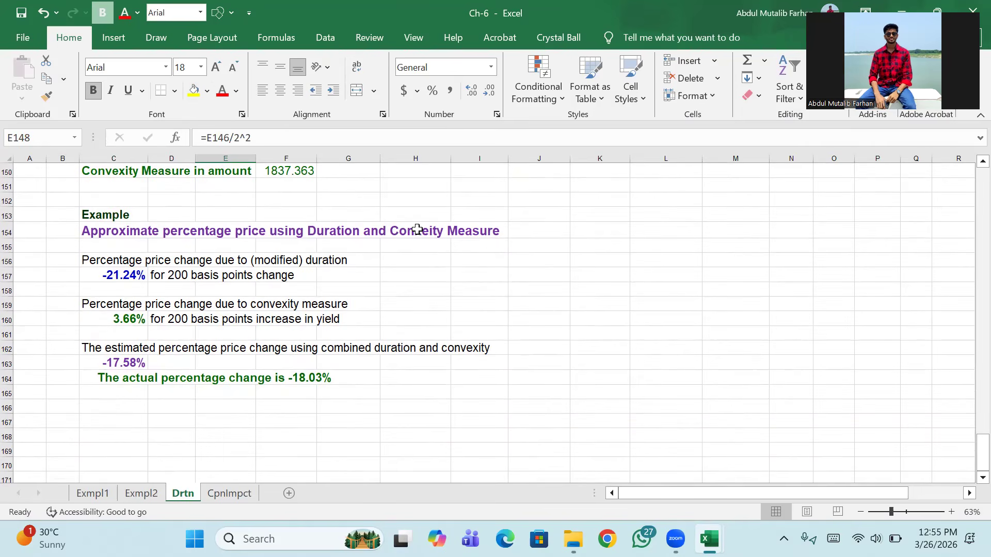
click(175, 261)
click(124, 277)
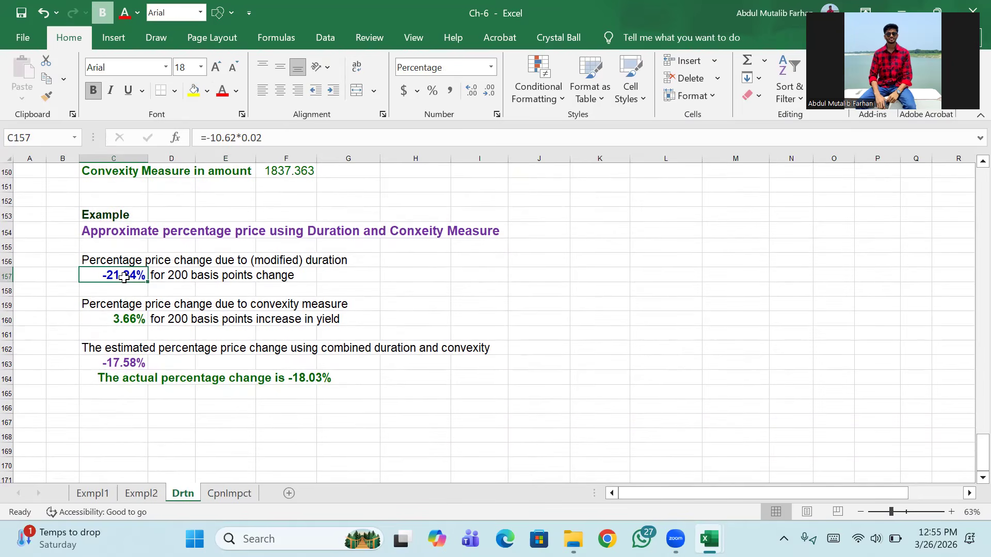
click(236, 137)
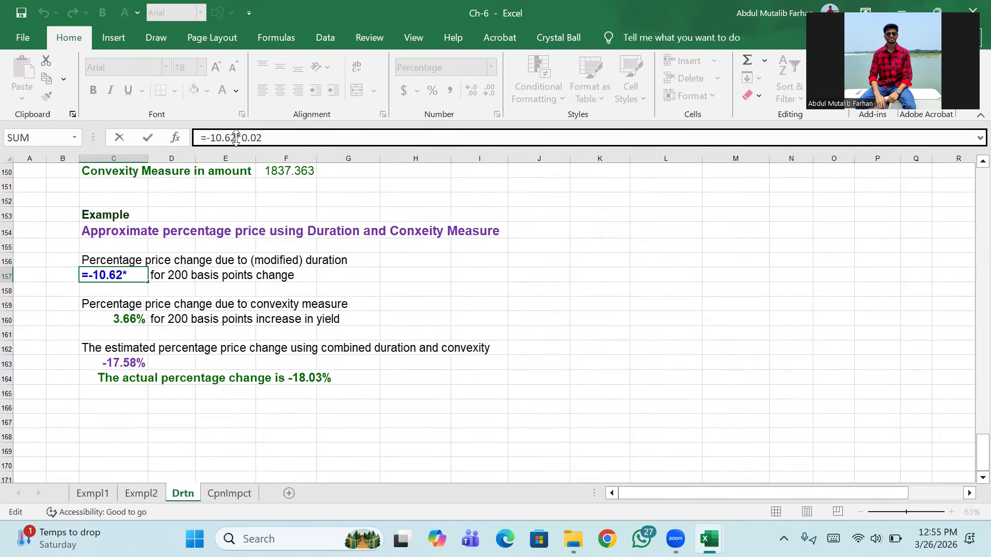
click(264, 137)
key(Return)
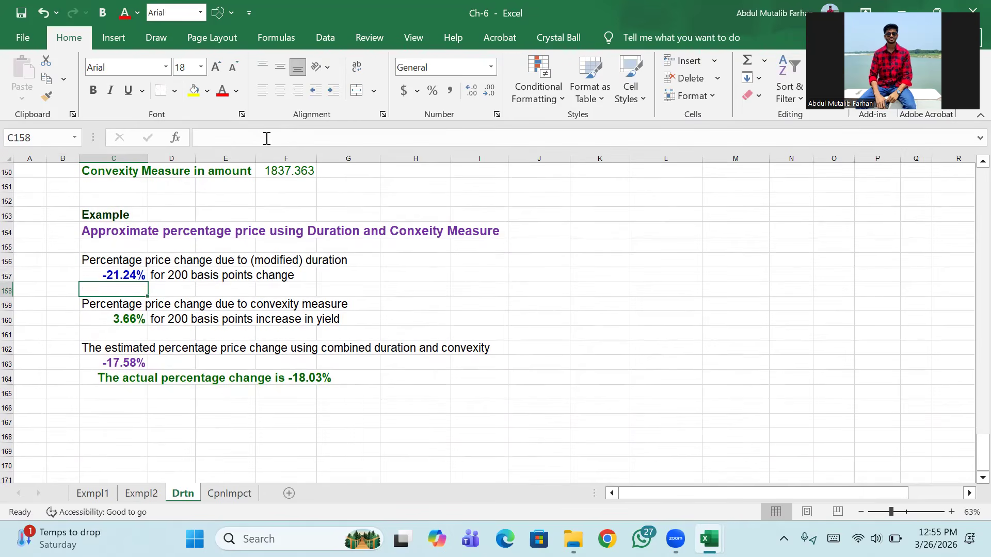
- Select the convexity price change in C160 and search the convexity and duration tables above for the source of its inputs
click(123, 322)
scroll(175, 259, up, 2)
scroll(176, 260, up, 4)
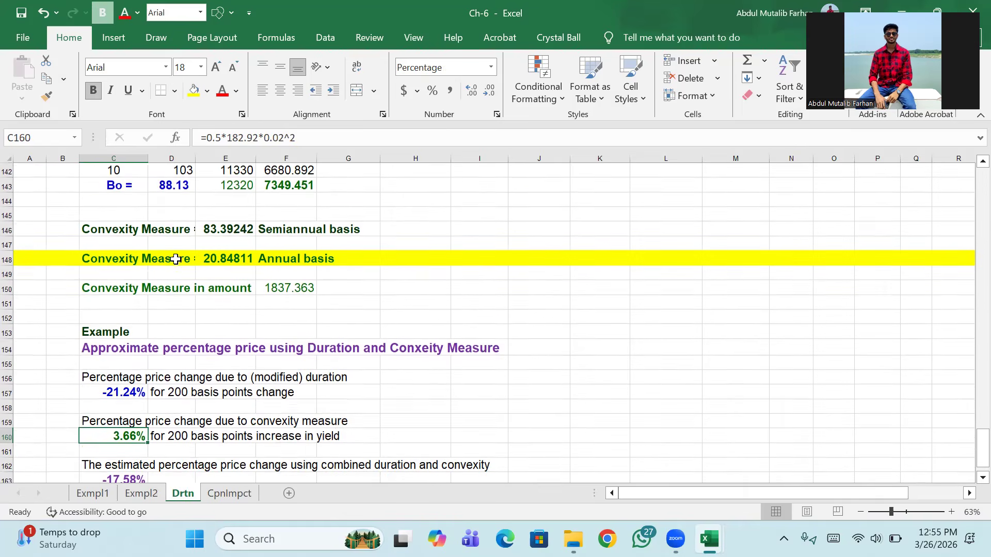
scroll(175, 259, up, 8)
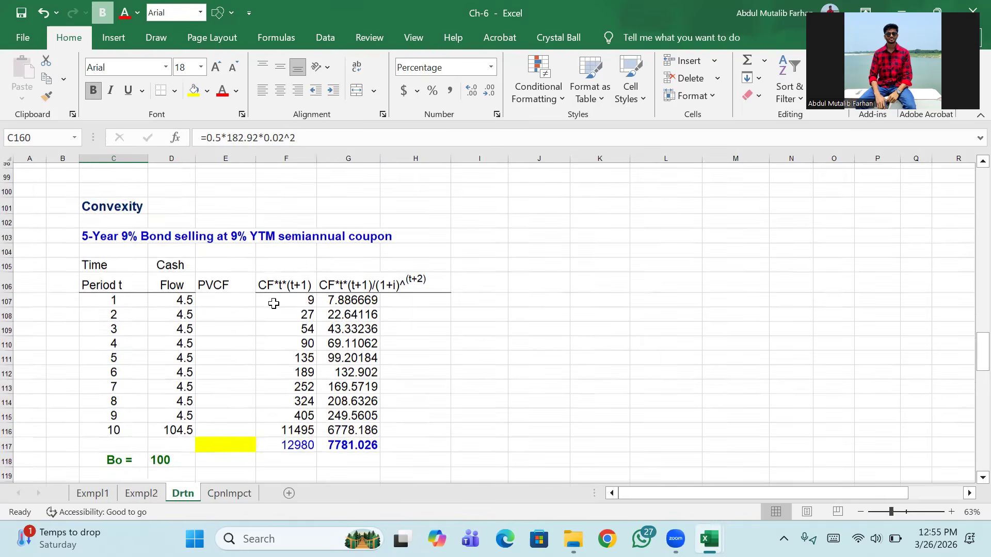
scroll(274, 303, down, 4)
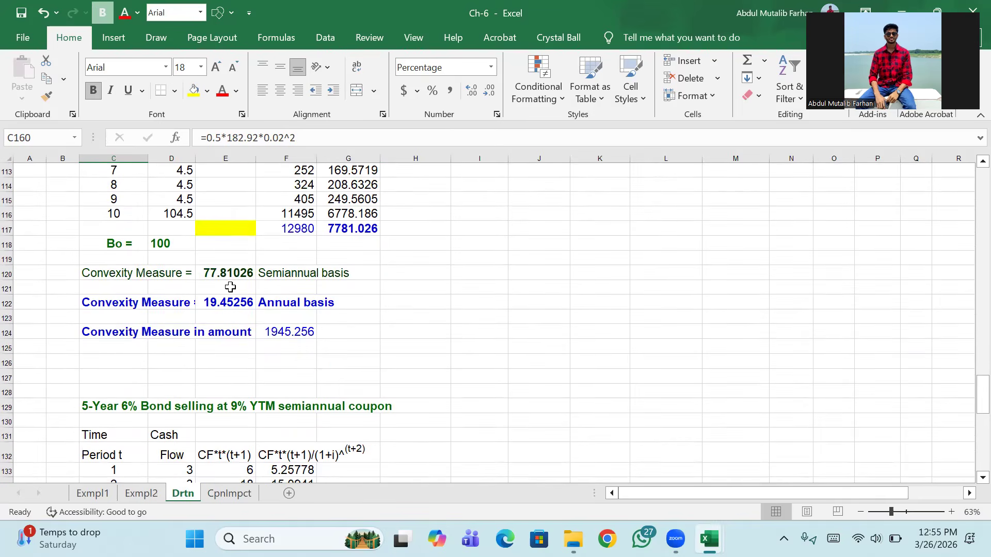
scroll(229, 284, up, 4)
scroll(228, 285, down, 5)
scroll(225, 282, up, 10)
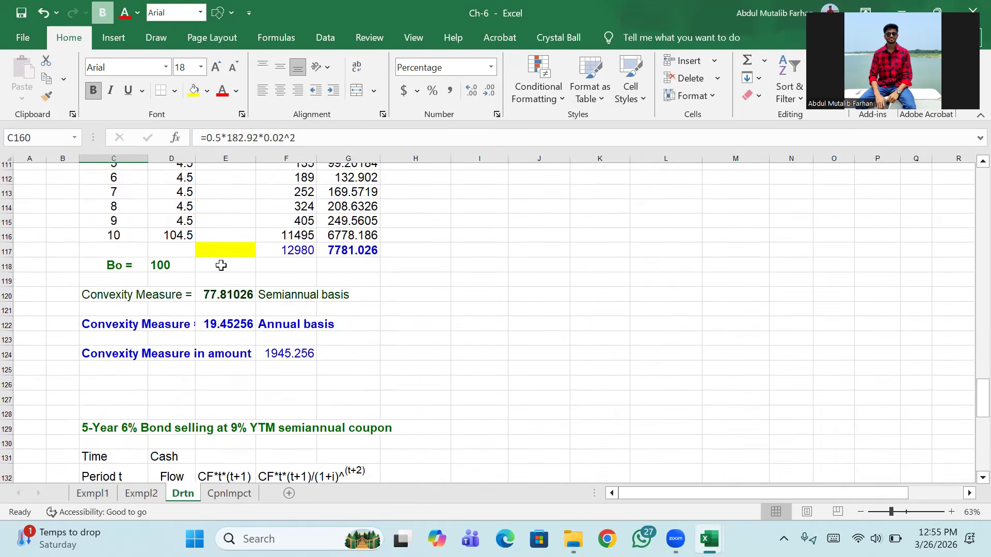
scroll(220, 266, up, 7)
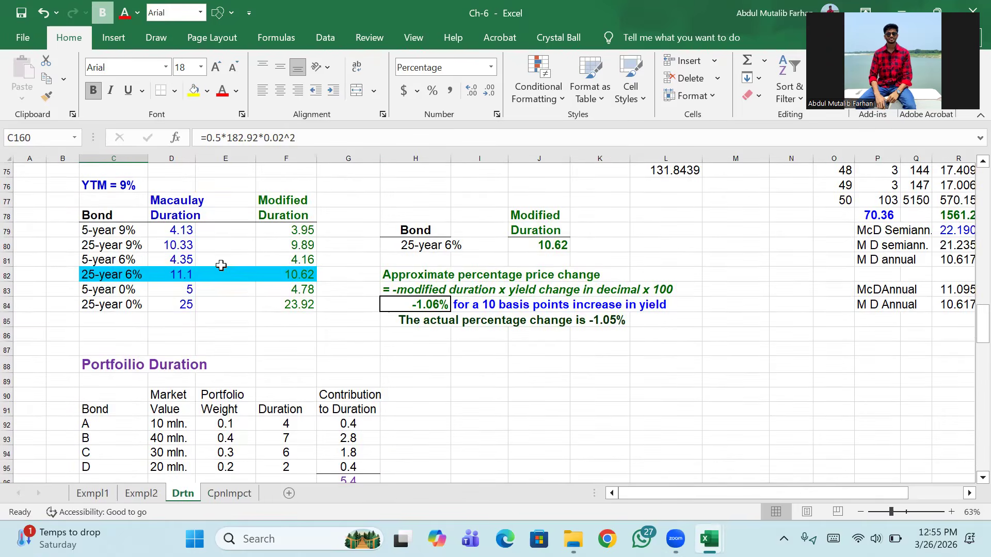
scroll(221, 265, down, 3)
scroll(221, 263, up, 4)
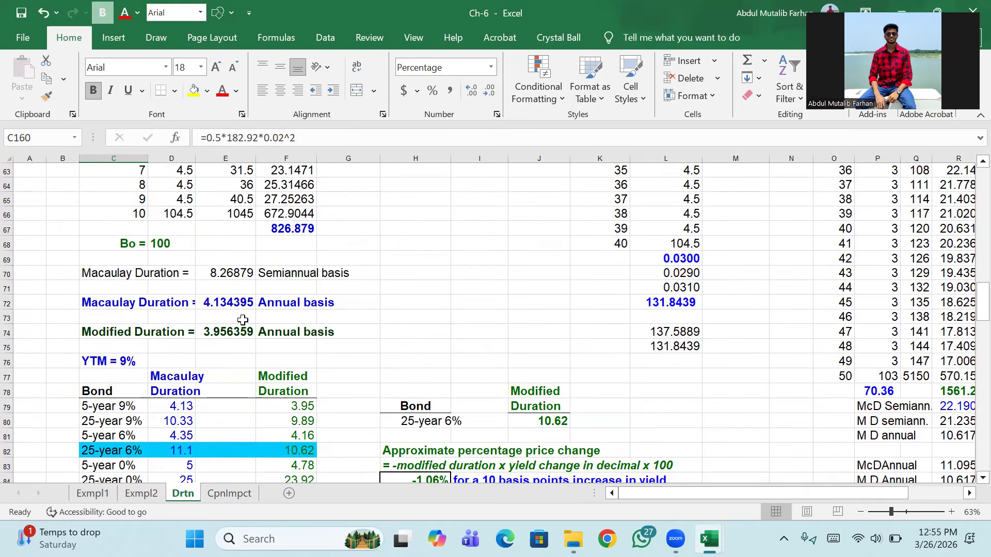
scroll(242, 320, down, 9)
scroll(243, 320, down, 18)
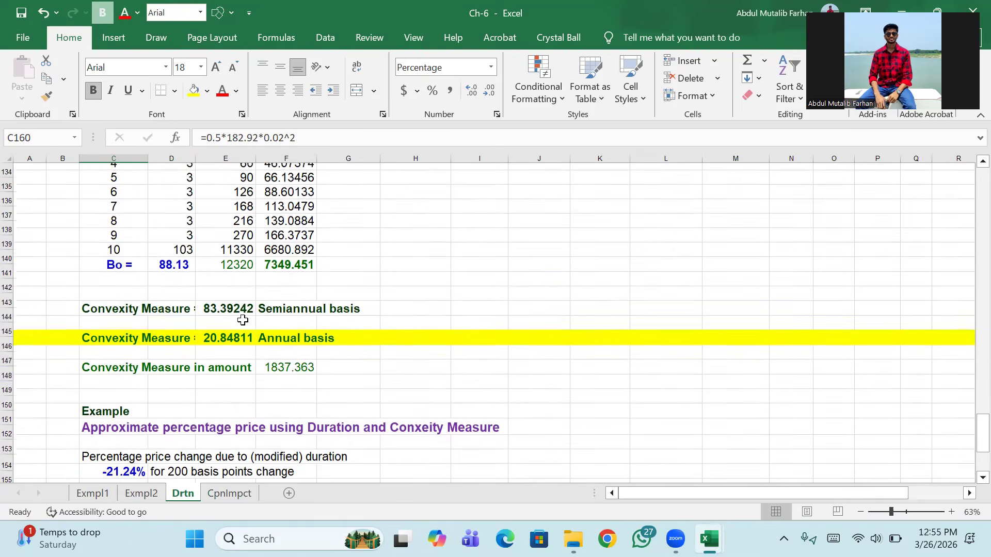
scroll(242, 320, down, 3)
scroll(274, 233, up, 3)
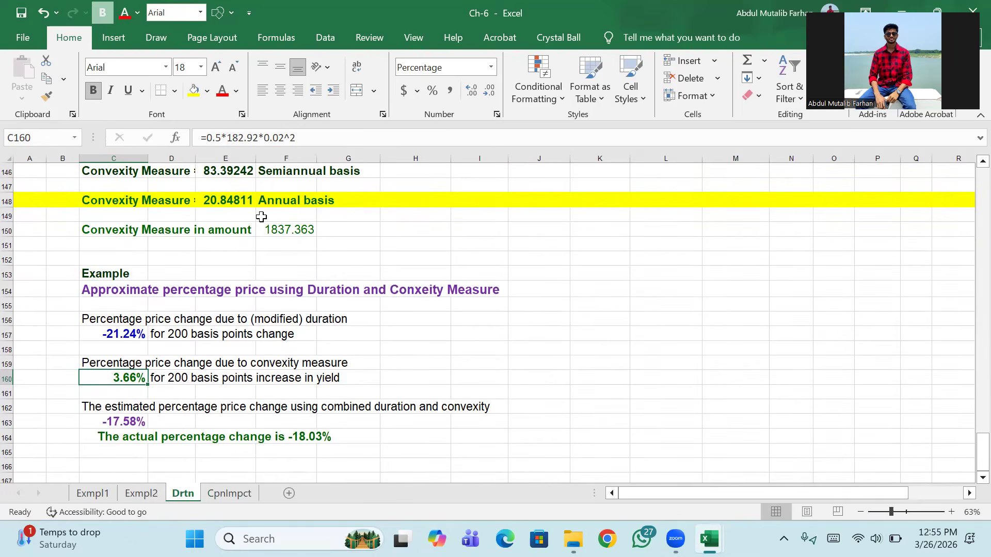
scroll(261, 217, up, 1)
- Examine the convexity price change formula in C160, including its 0.5, 182.92 and squared 0.02 factors
click(245, 138)
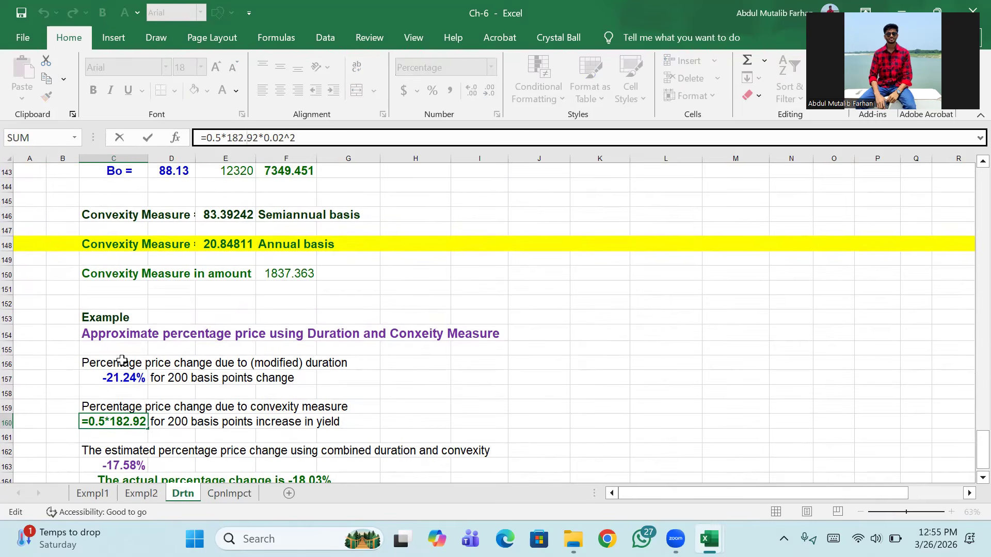
scroll(244, 156, down, 1)
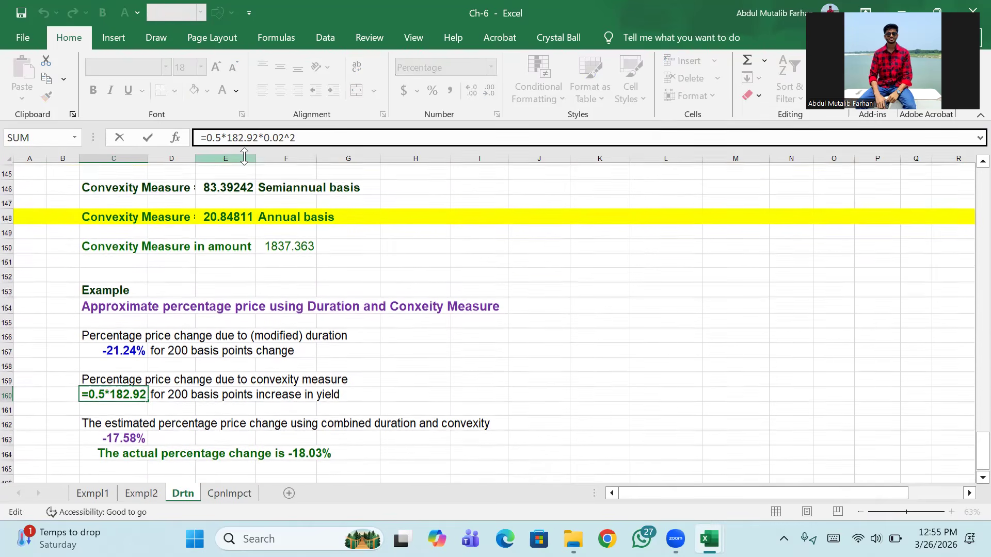
scroll(244, 156, down, 1)
click(257, 138)
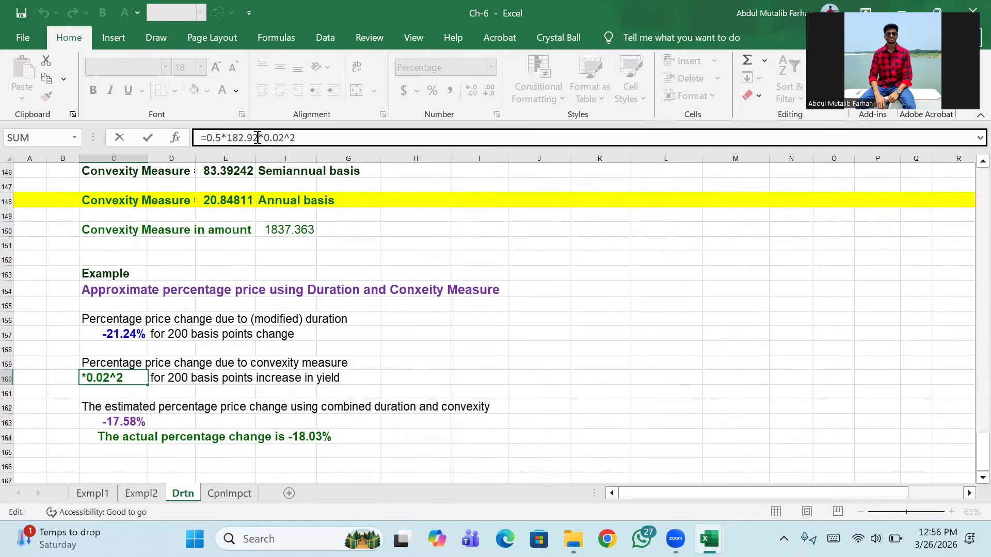
click(222, 138)
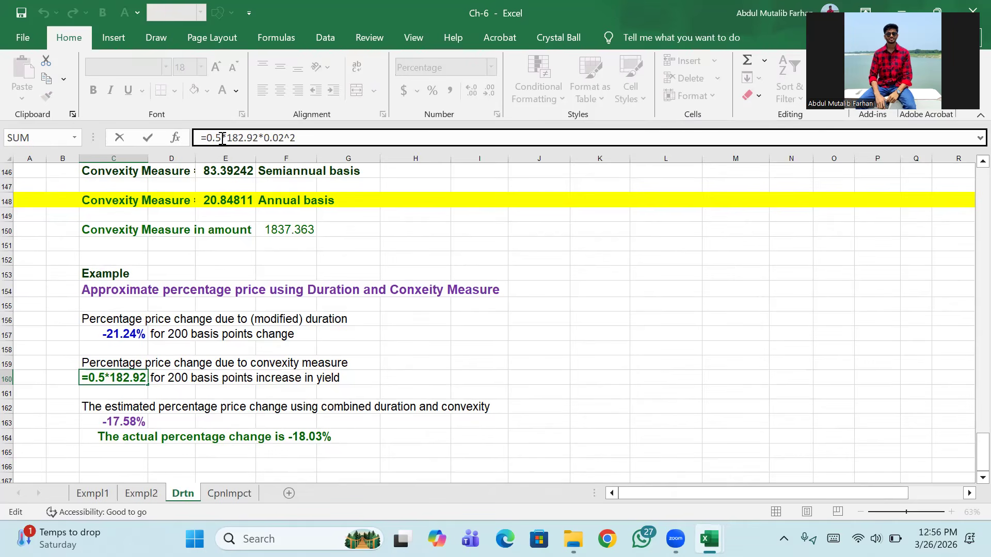
click(282, 137)
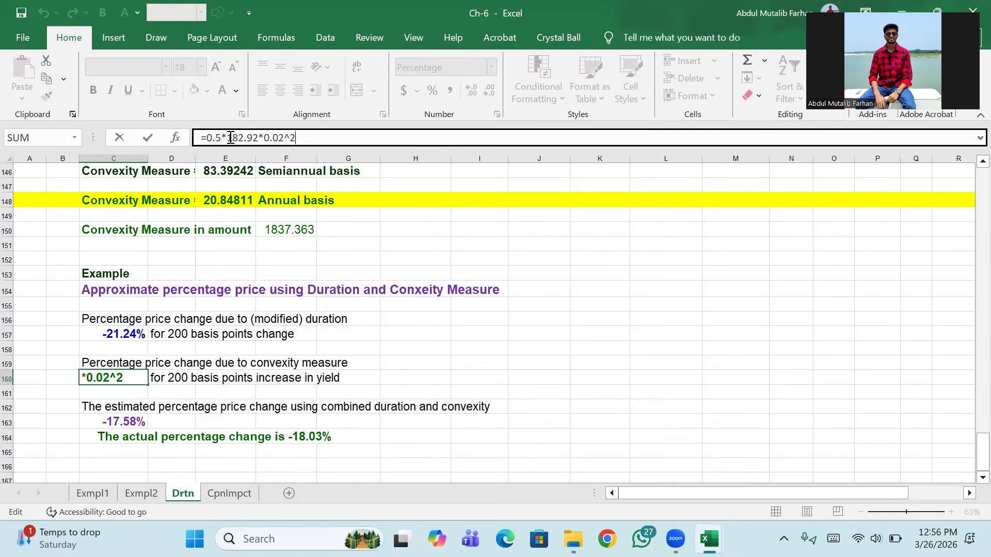
drag(231, 137, 298, 137)
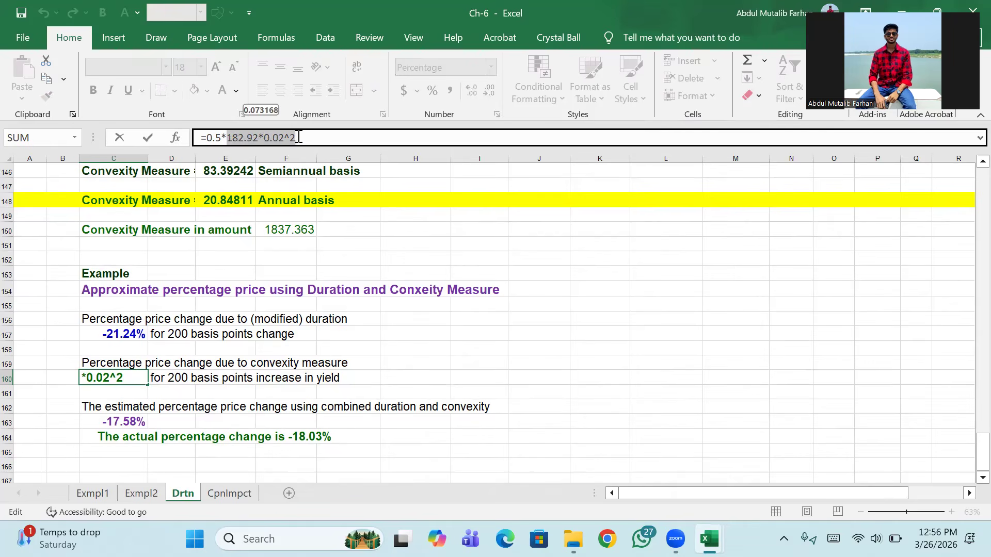
click(278, 137)
key(Return)
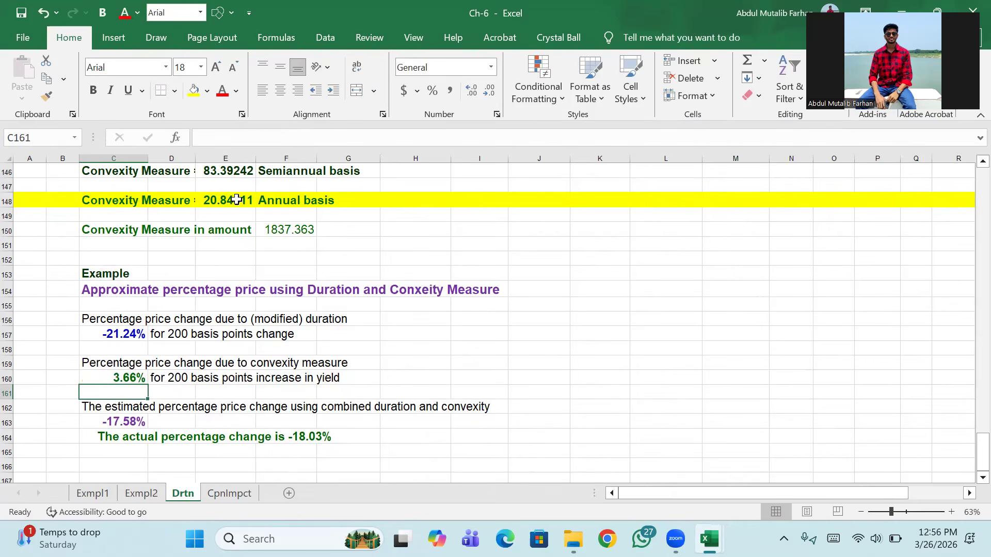
click(125, 378)
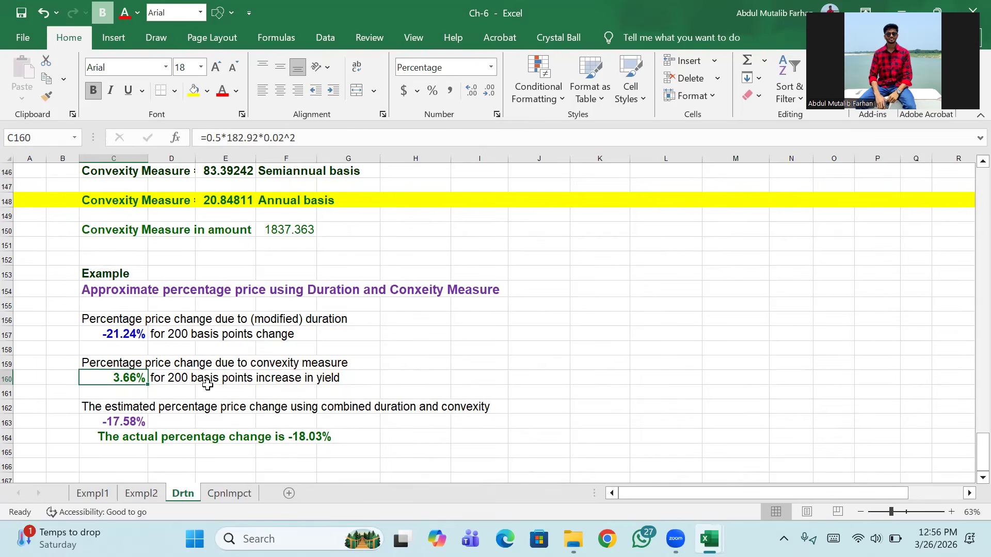
- Switch to File Explorer and open the PPT-6 presentation from the 505 folder in PowerPoint
click(573, 539)
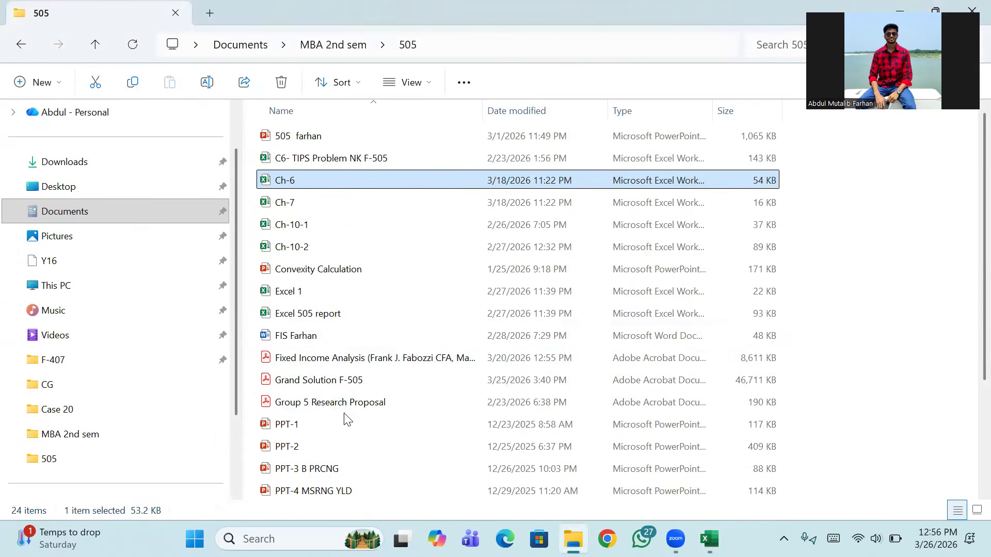
scroll(345, 419, down, 3)
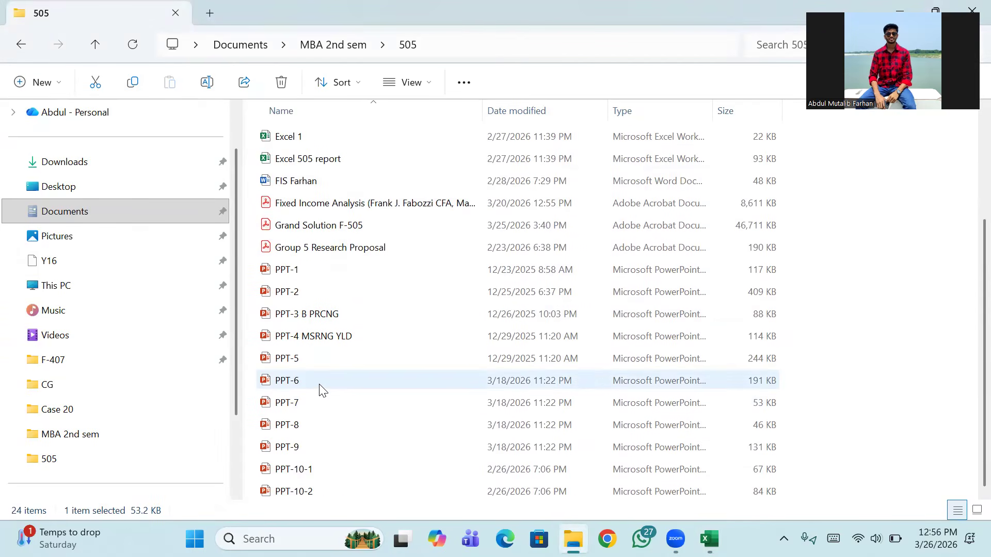
double_click(320, 391)
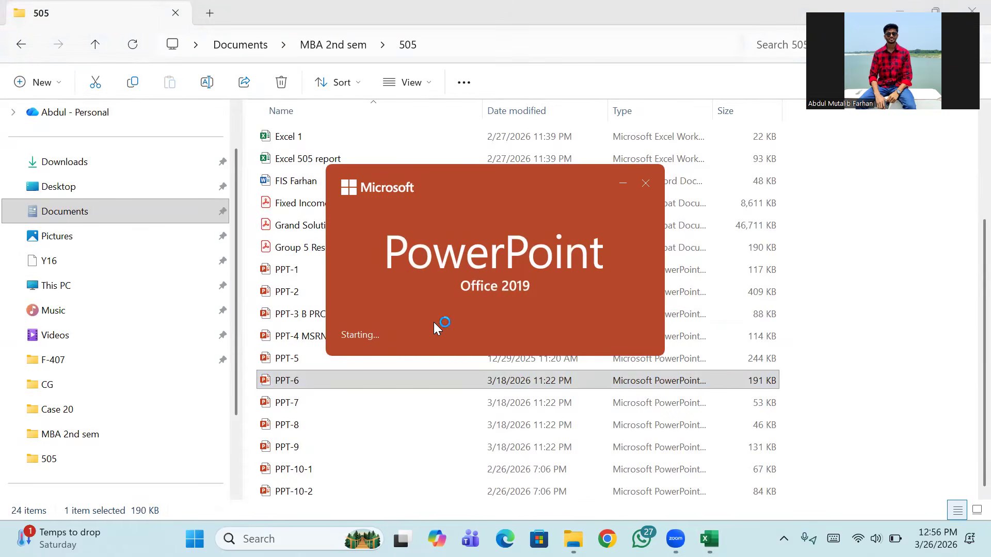
- Find the convexity adjustment slides and examine the combined price change example on slide 36 and the C formula on slide 35
scroll(482, 309, down, 14)
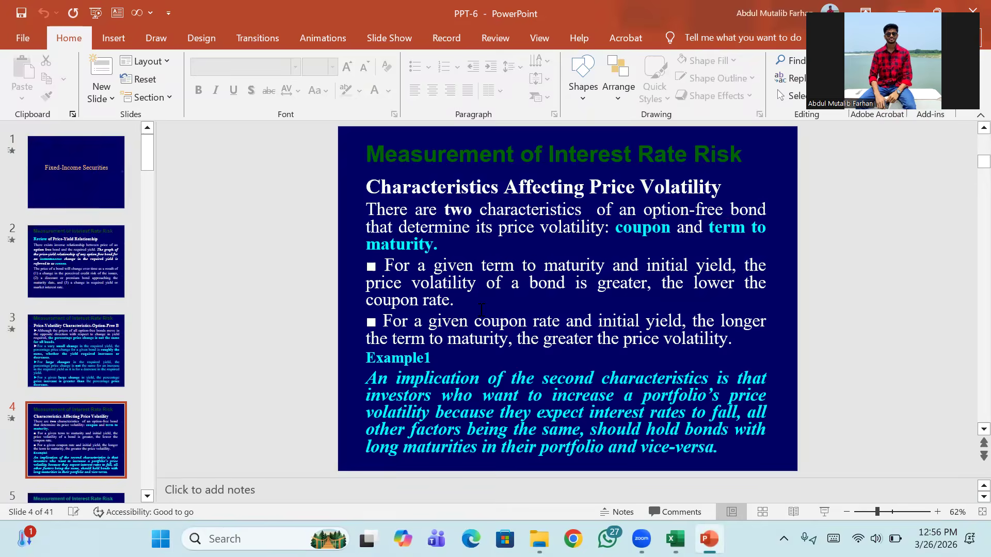
scroll(482, 310, down, 10)
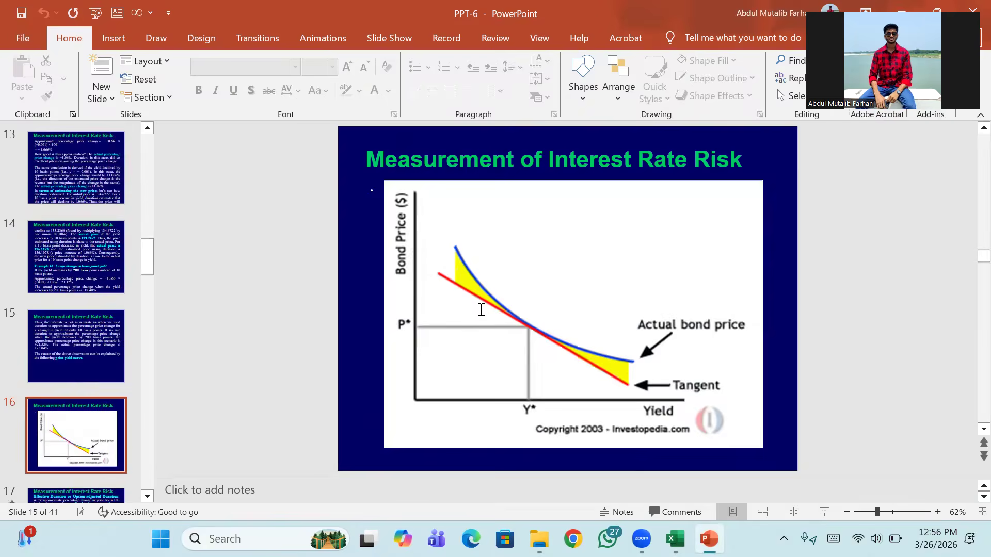
scroll(482, 310, down, 6)
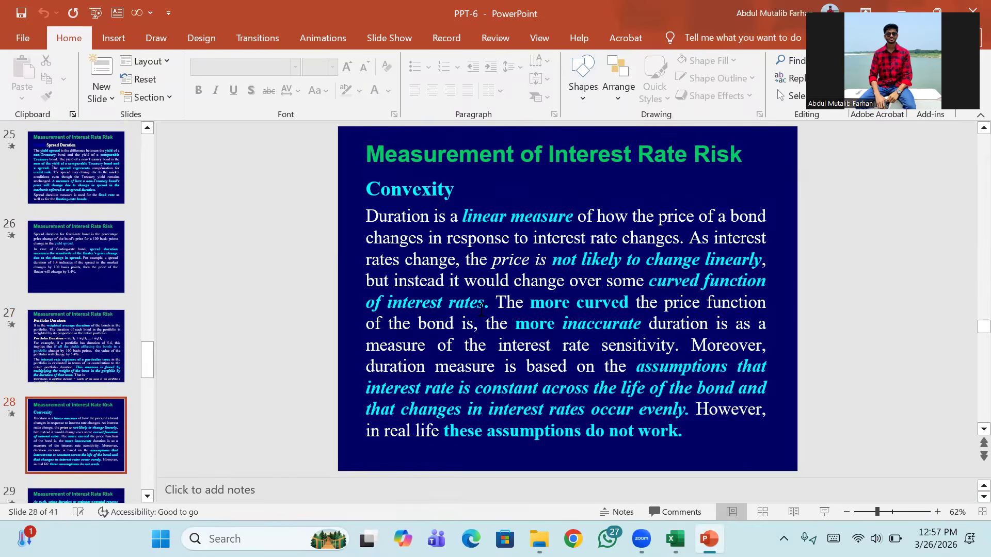
scroll(481, 309, down, 4)
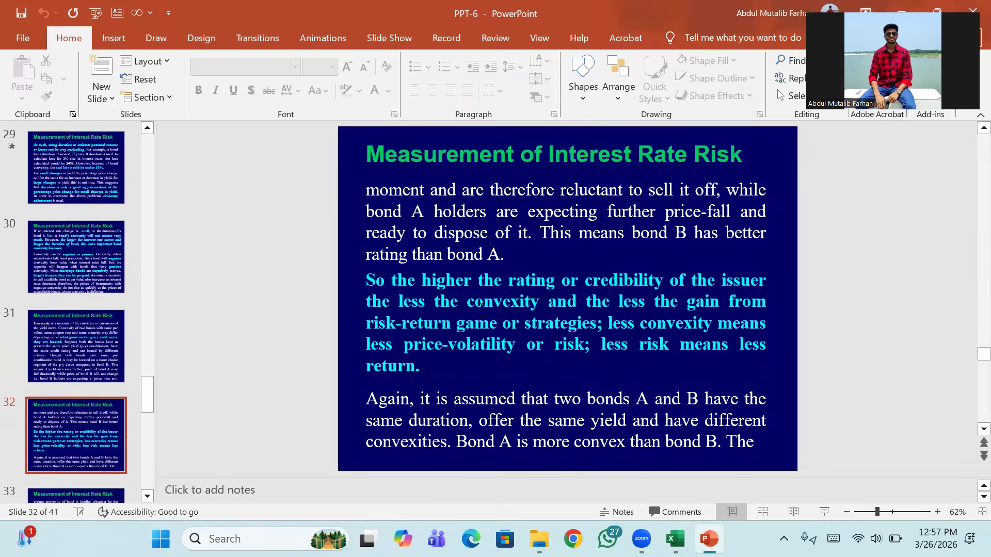
scroll(481, 309, down, 3)
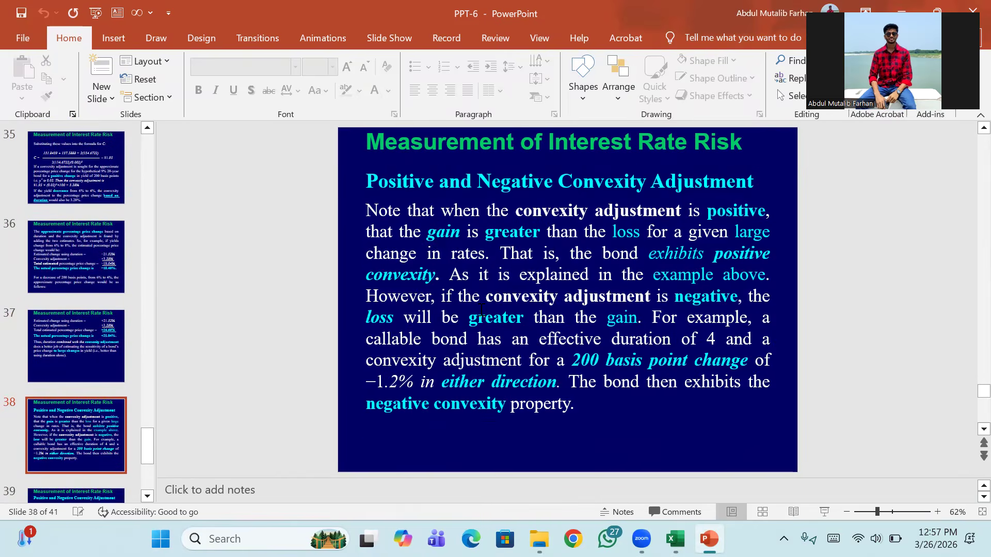
scroll(482, 310, up, 2)
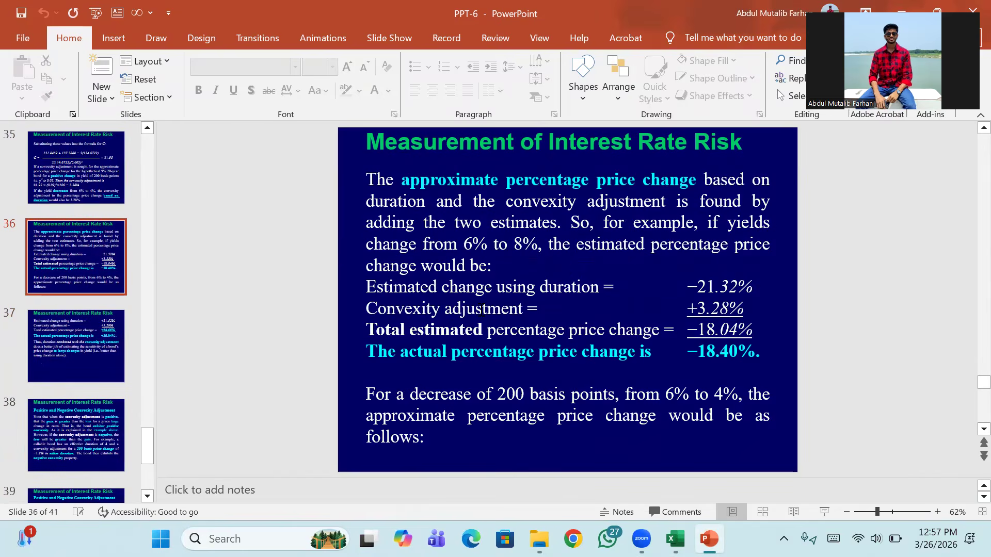
scroll(481, 310, up, 1)
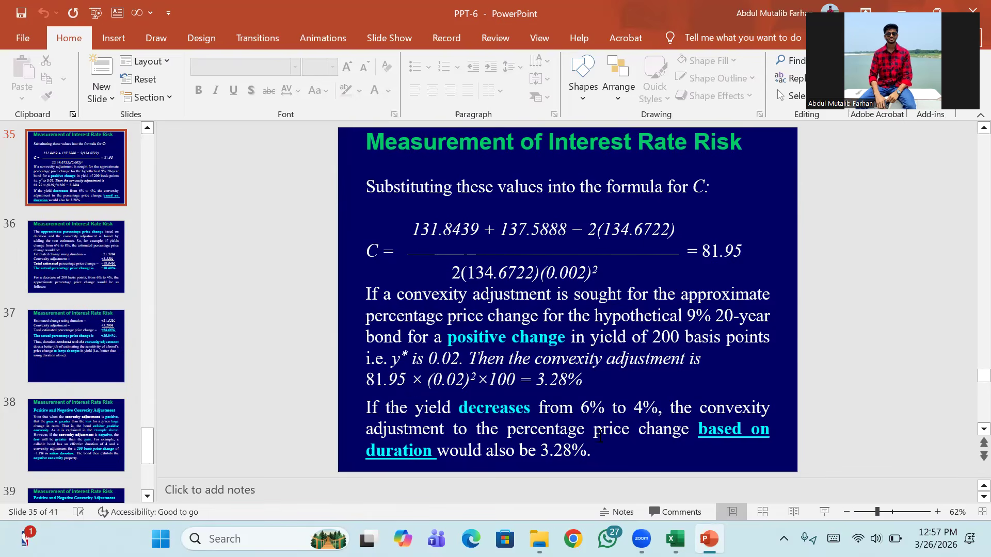
- Switch back to the Ch-6 workbook in Excel and inspect the convexity price change in C160 within the price change example
mouse_move(675, 539)
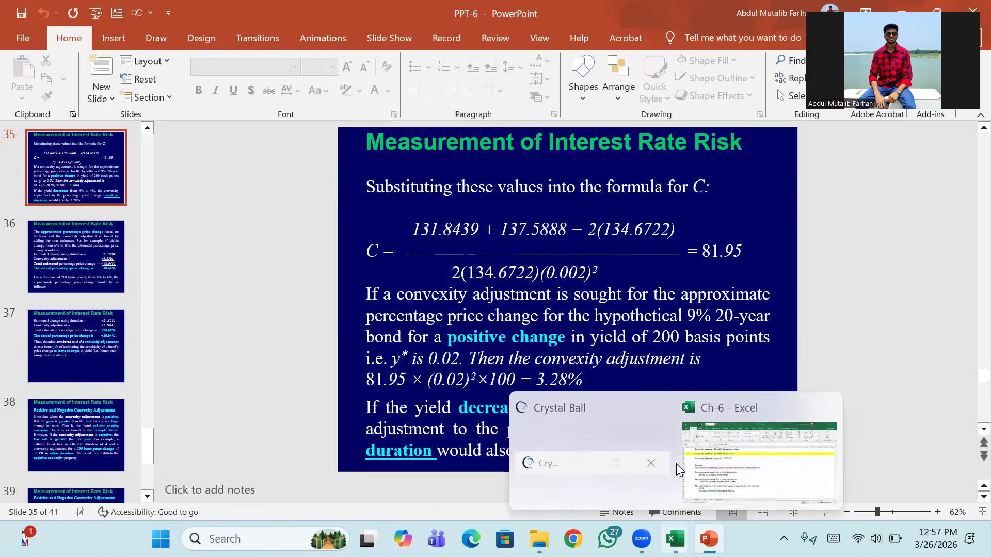
click(752, 442)
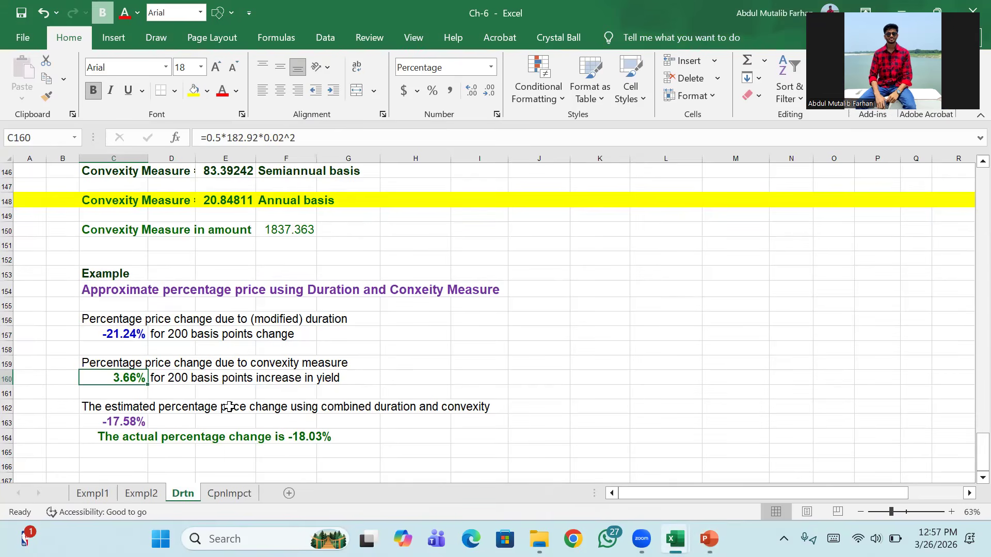
click(164, 378)
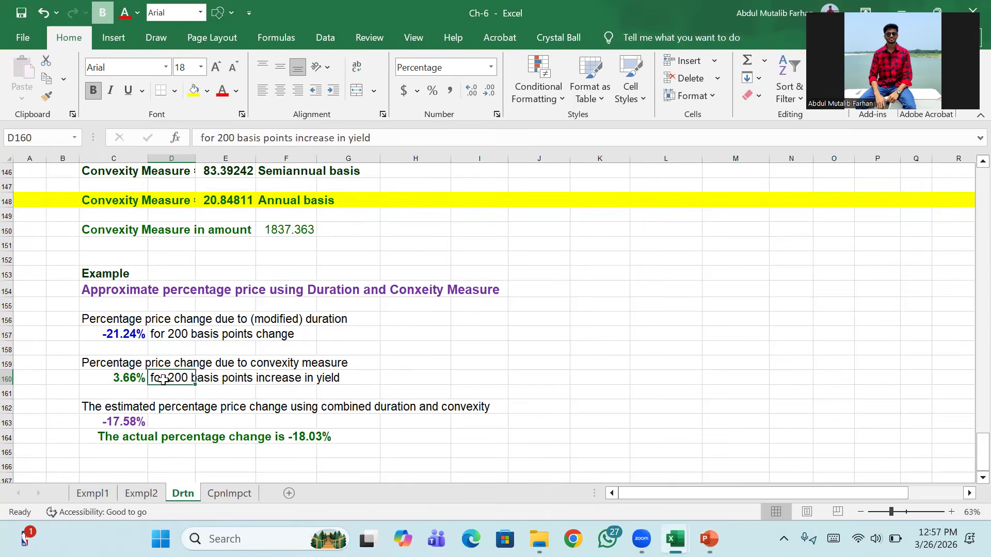
click(133, 377)
scroll(134, 377, down, 1)
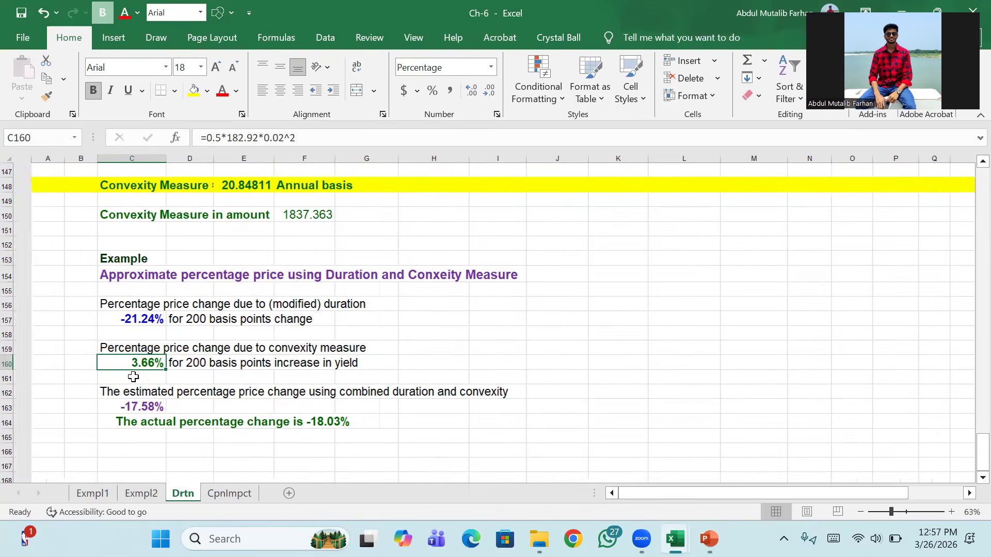
ctrl+scroll(106, 356, up, 2)
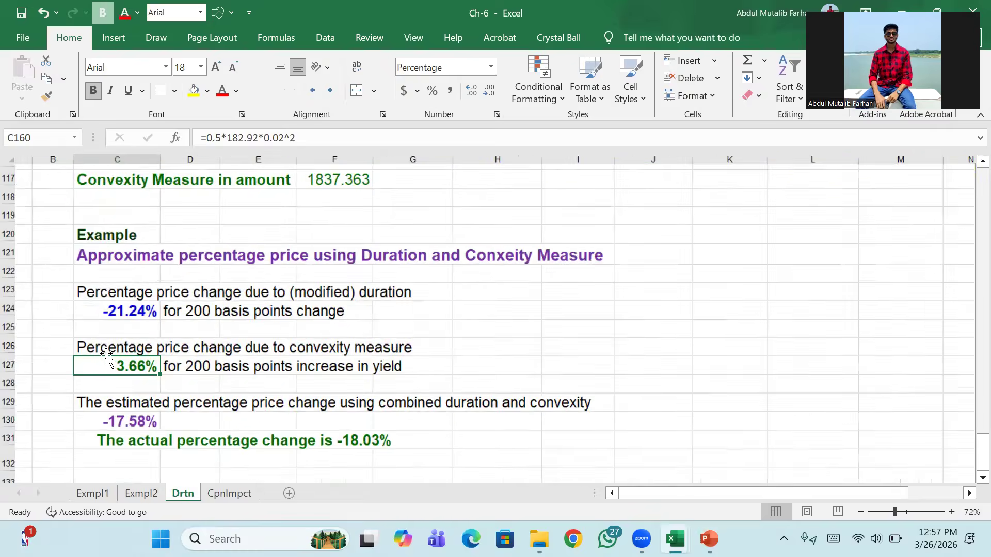
scroll(202, 382, down, 1)
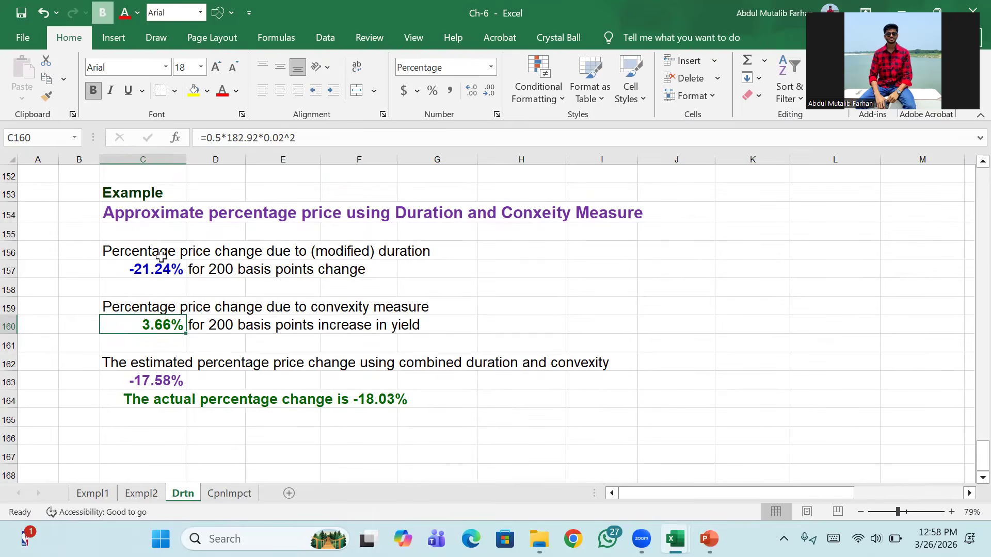
- Review the 6% bond's convexity table and its convexity measures in rows 146 to 150 against the C160 formula
scroll(160, 256, up, 7)
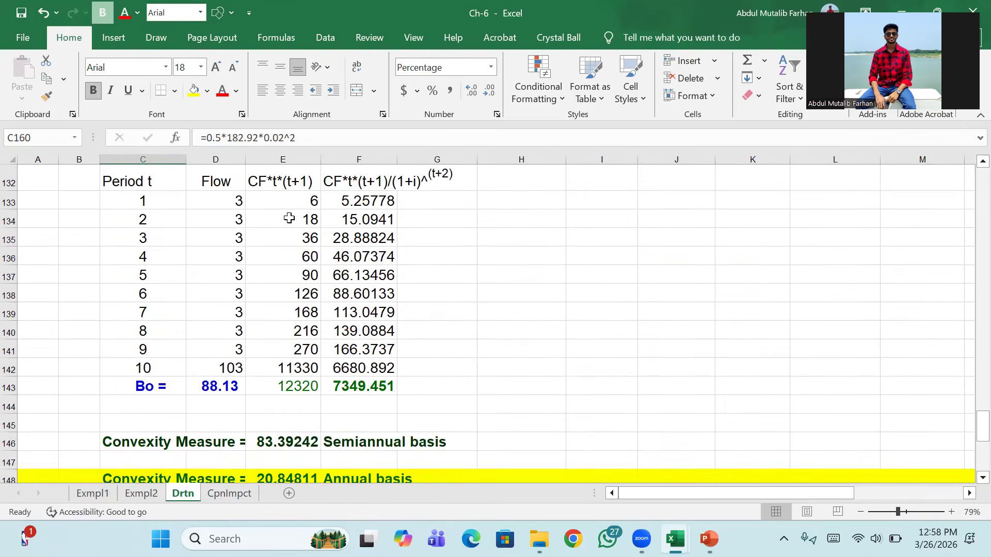
scroll(289, 218, up, 1)
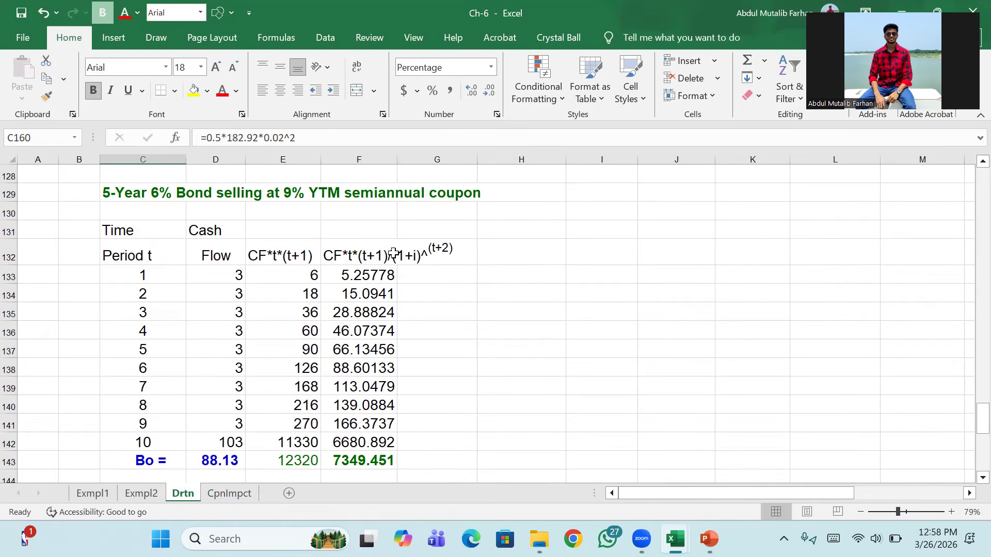
scroll(405, 278, down, 5)
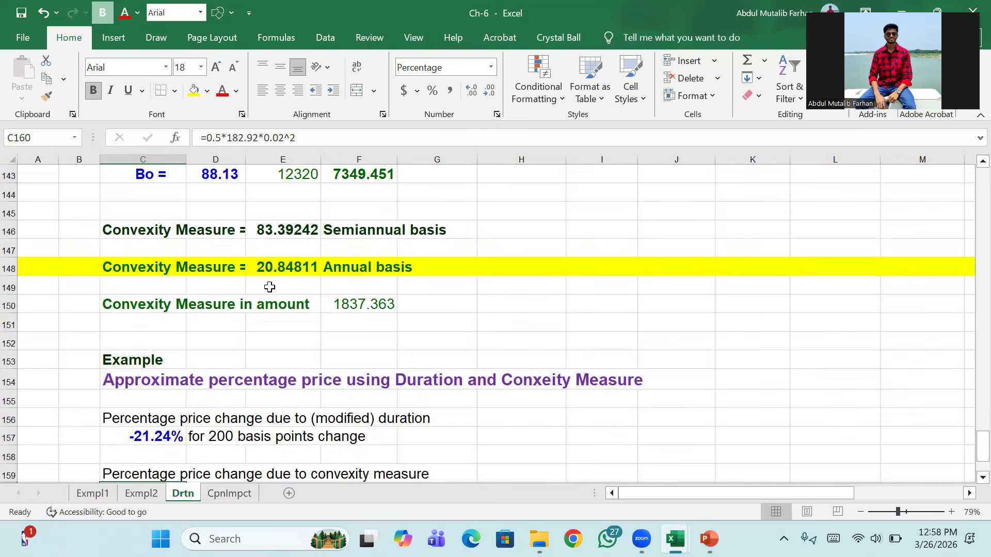
scroll(269, 287, down, 1)
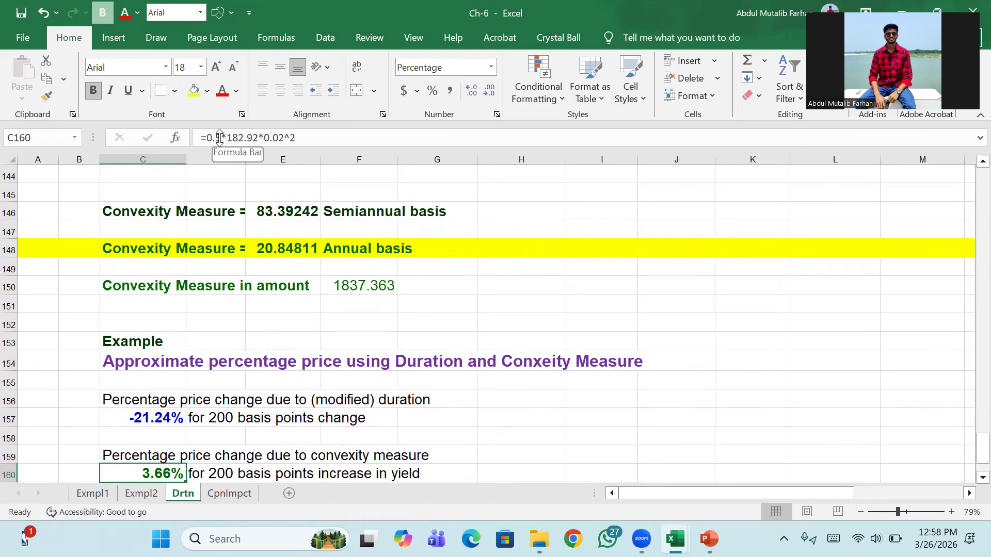
- Inspect the formulas for the duration, convexity and combined percentage price changes, plus the actual change, in the Drtn example
scroll(239, 321, down, 3)
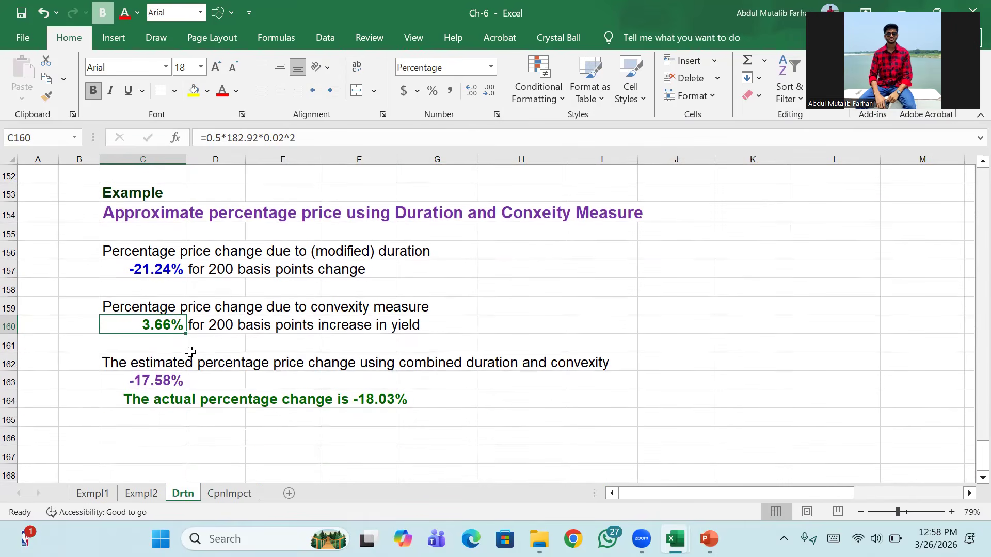
click(158, 269)
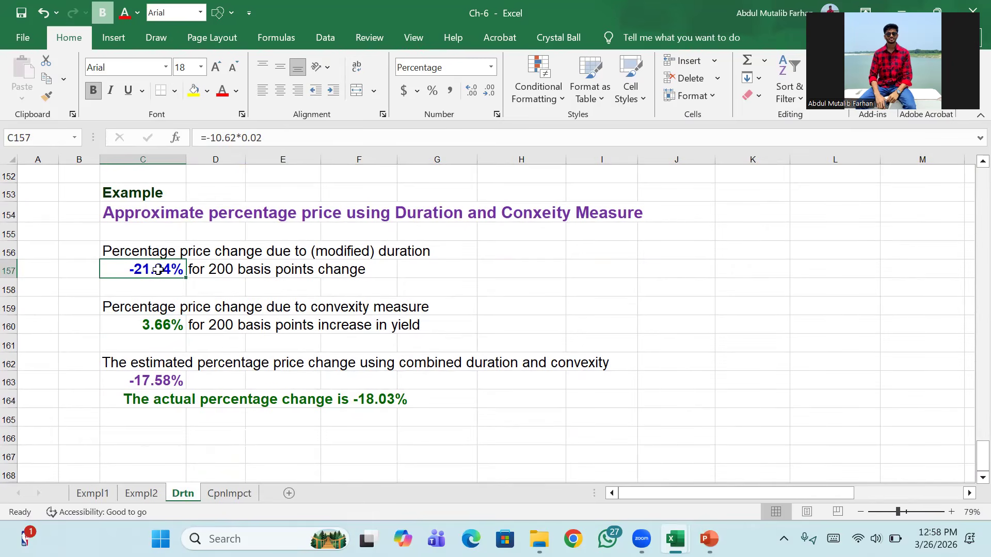
click(153, 326)
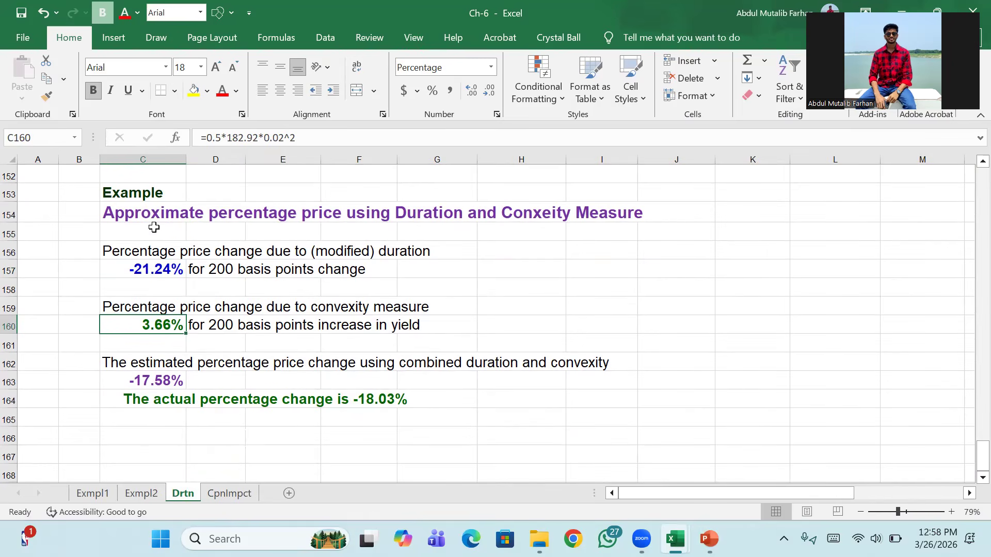
click(158, 382)
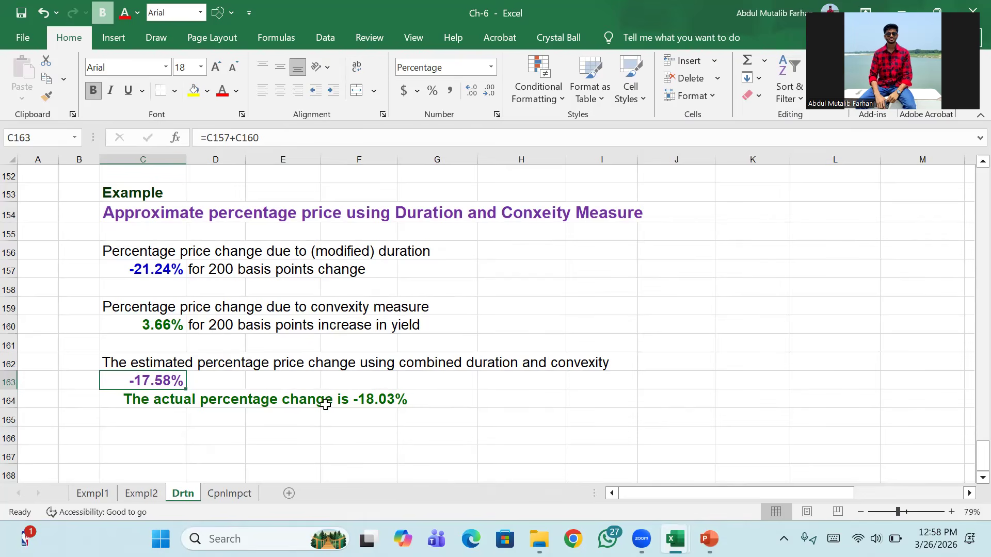
click(387, 401)
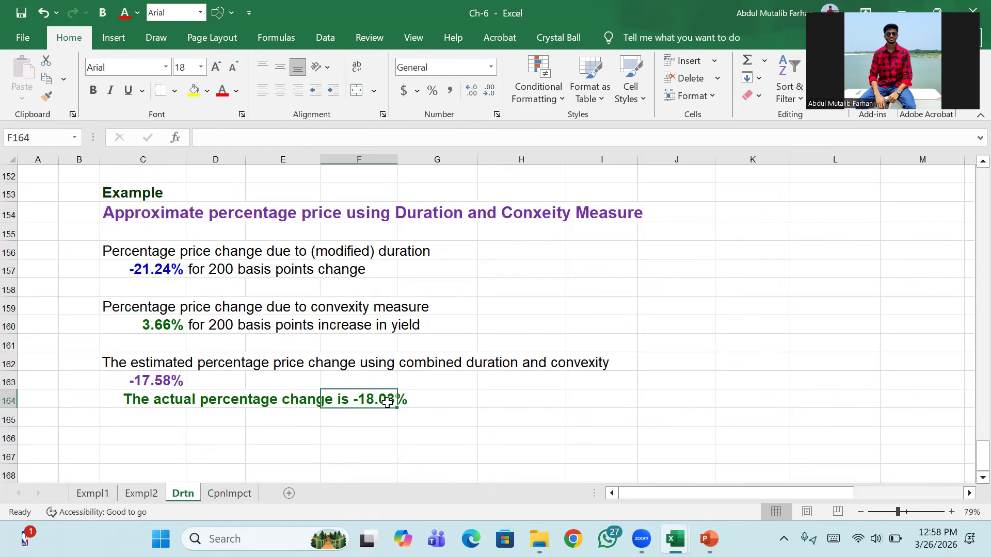
- Look over the Macaulay and Modified Duration calculation on the CpnImpct sheet, back up to its heading
click(230, 494)
scroll(268, 371, down, 4)
ctrl+scroll(267, 370, down, 3)
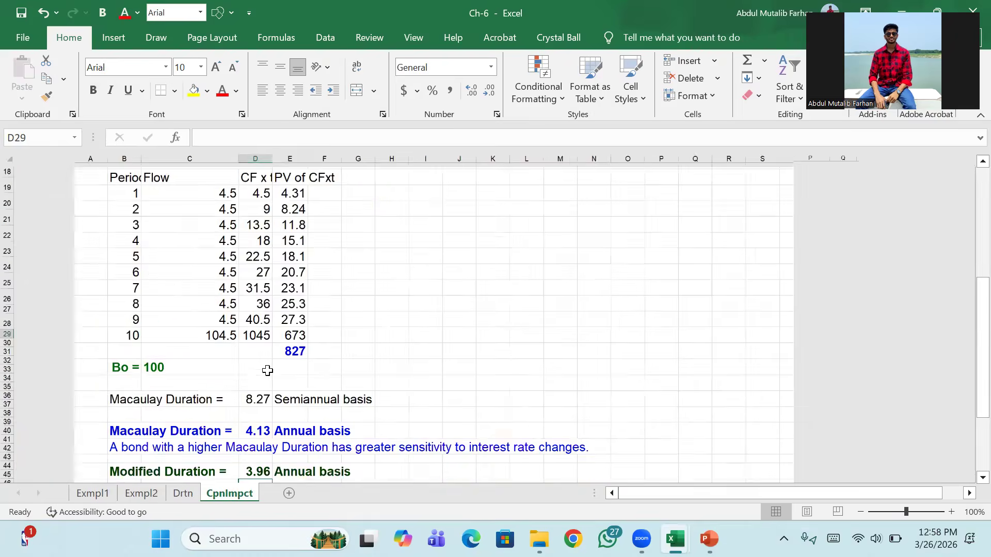
scroll(267, 370, down, 4)
scroll(290, 283, up, 7)
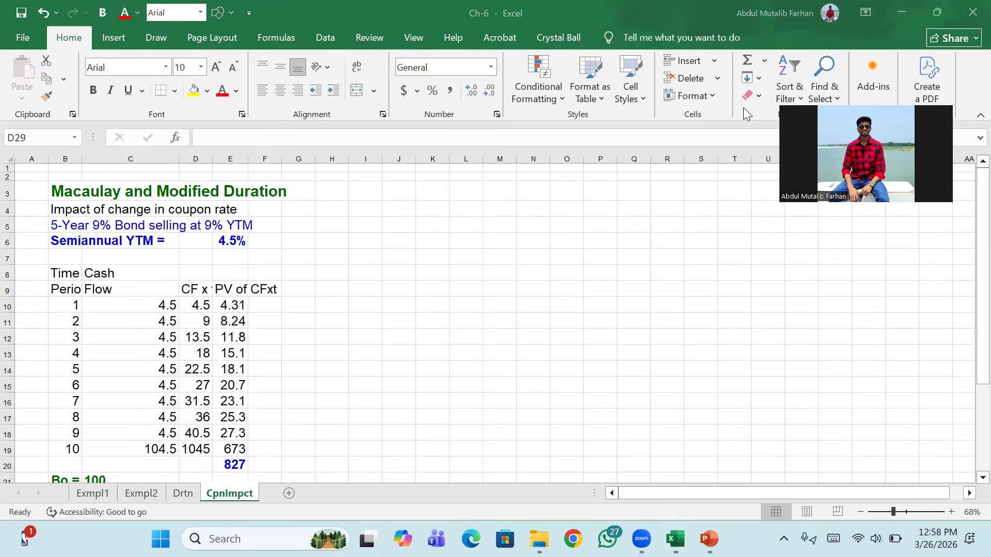
- Switch to the 505 folder in File Explorer, open the Ch-7 workbook and dismiss the Crystal Ball welcome window
click(537, 527)
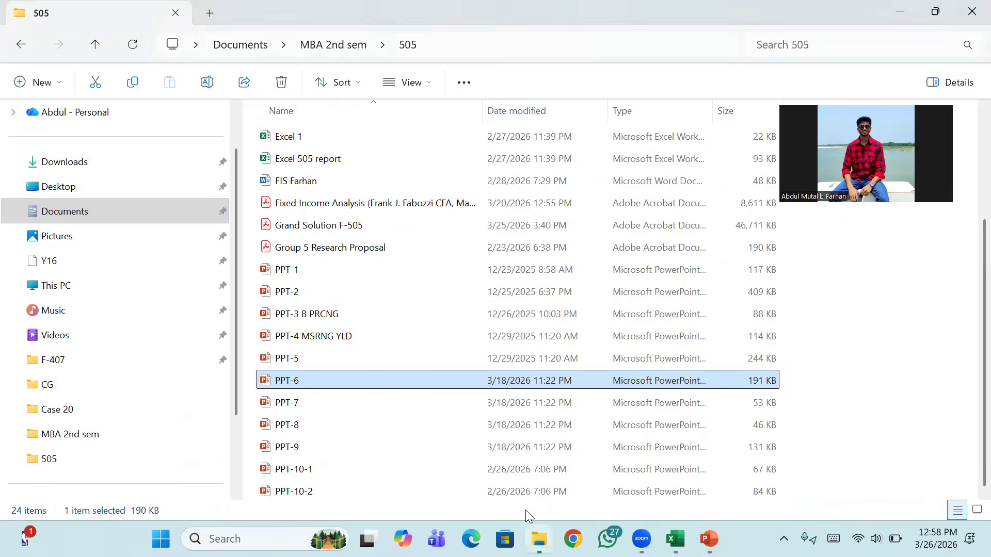
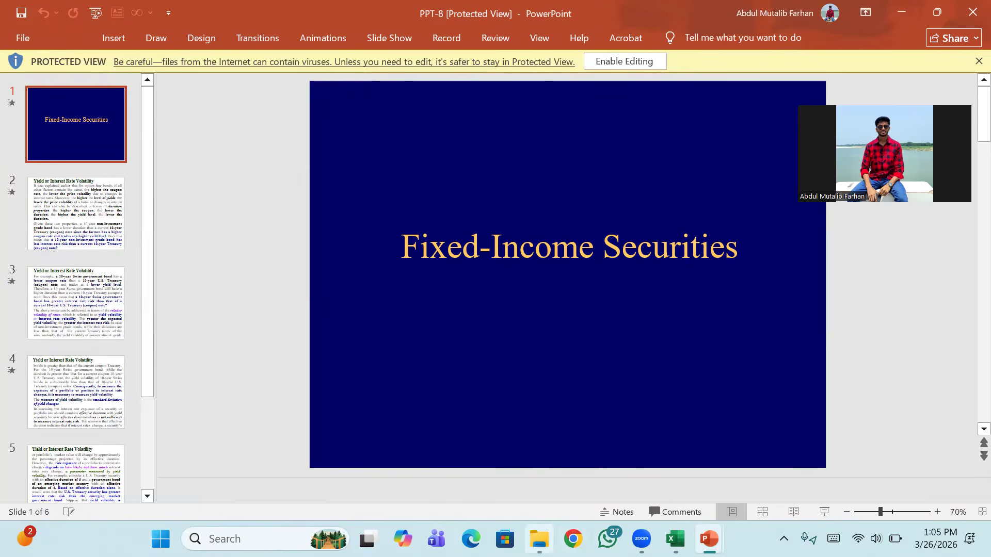
click(539, 539)
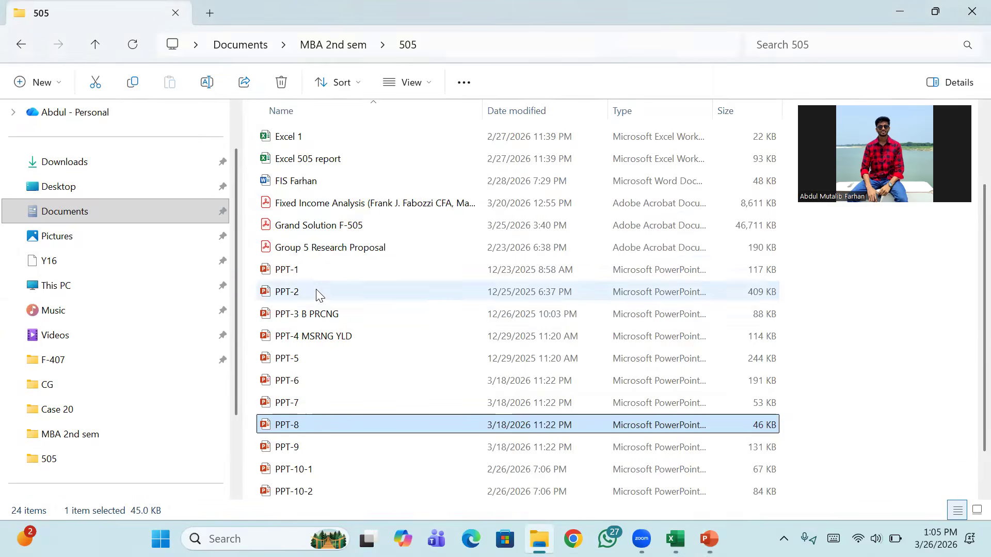
scroll(316, 292, up, 3)
double_click(338, 204)
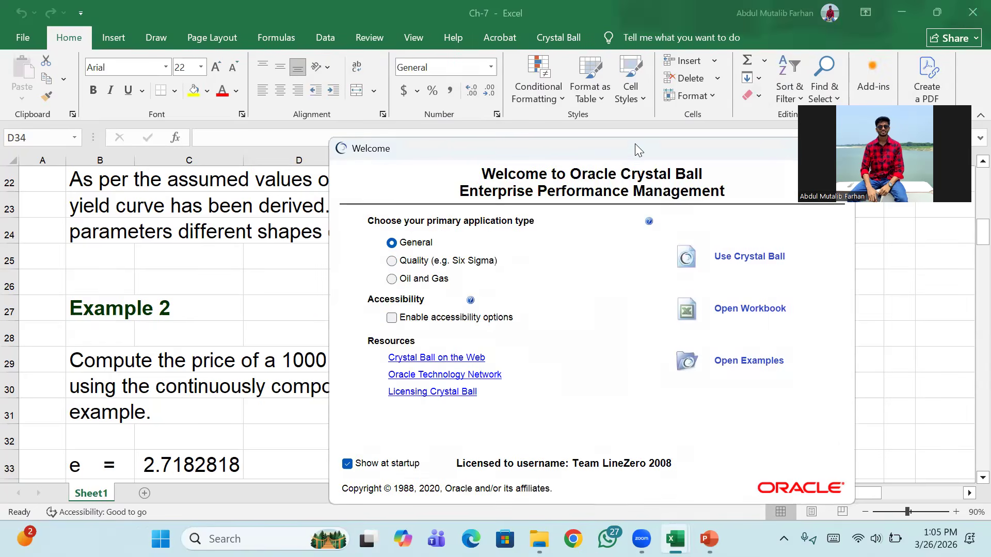
click(698, 145)
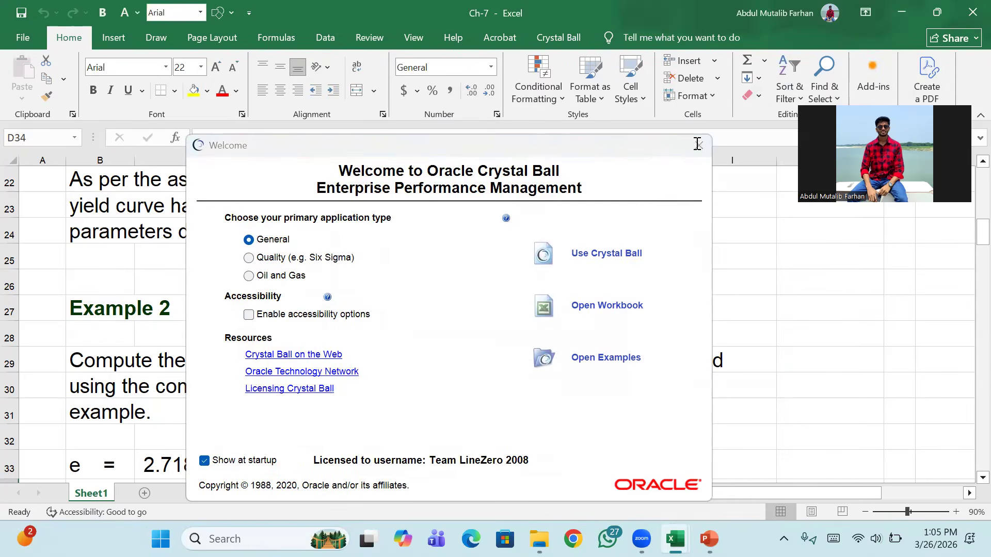
- Examine the assumed shape parameters A0 to A3 in Example 1 at the beginning of the sheet
scroll(448, 253, up, 7)
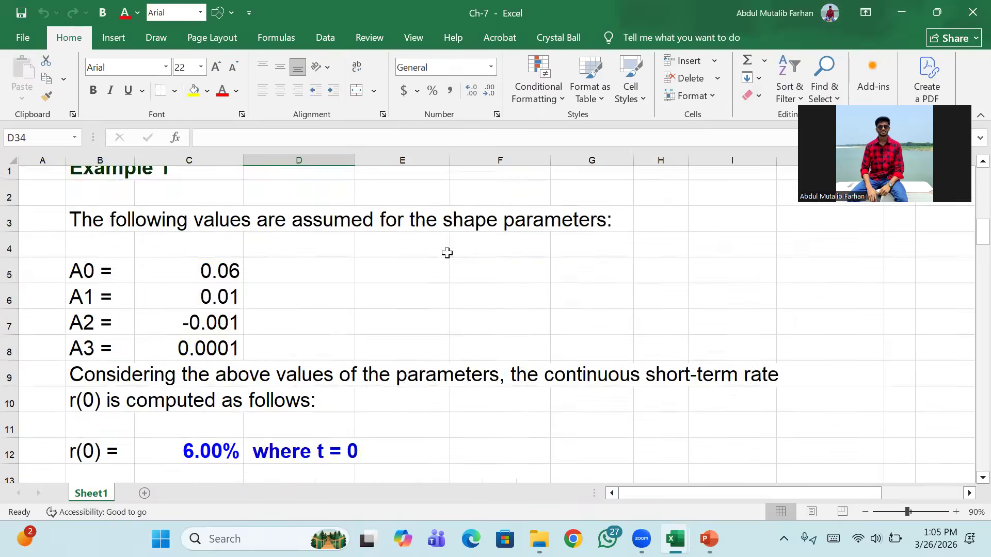
scroll(447, 253, up, 3)
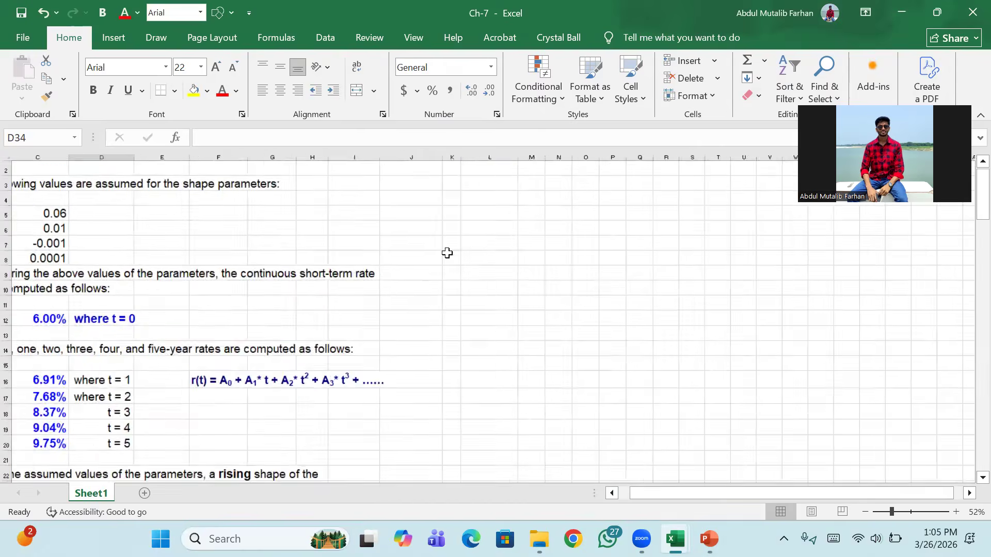
scroll(135, 228, up, 4)
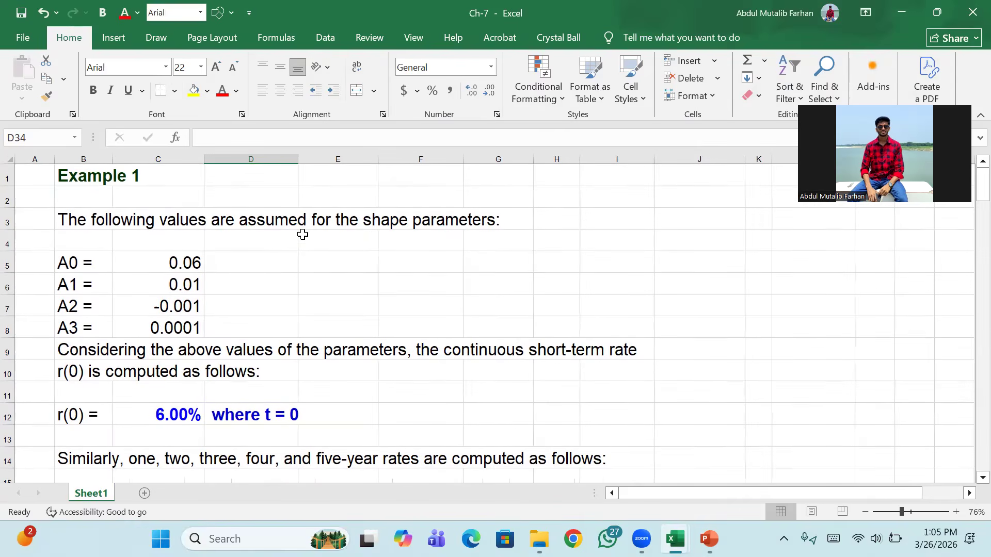
scroll(73, 265, down, 1)
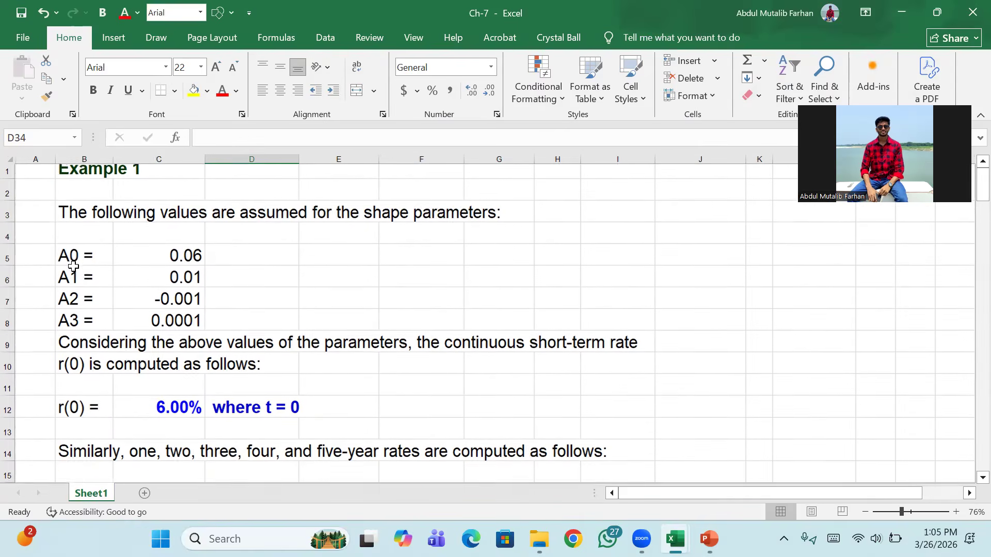
scroll(73, 266, down, 1)
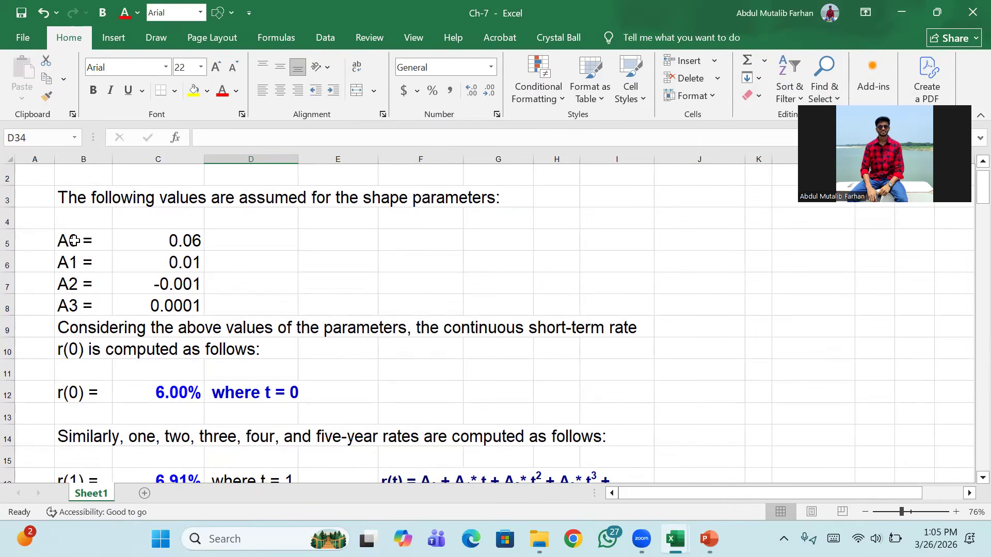
click(74, 241)
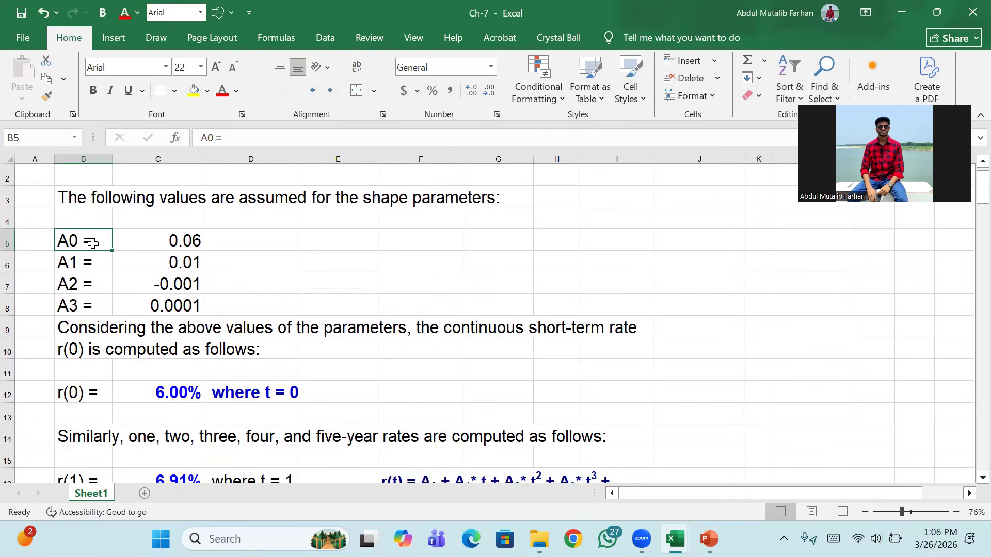
click(82, 263)
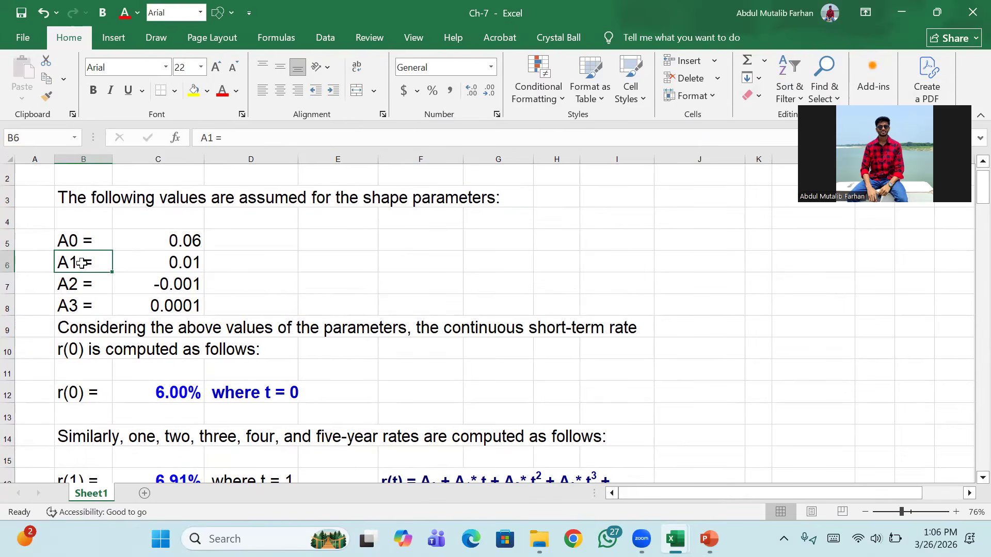
click(81, 280)
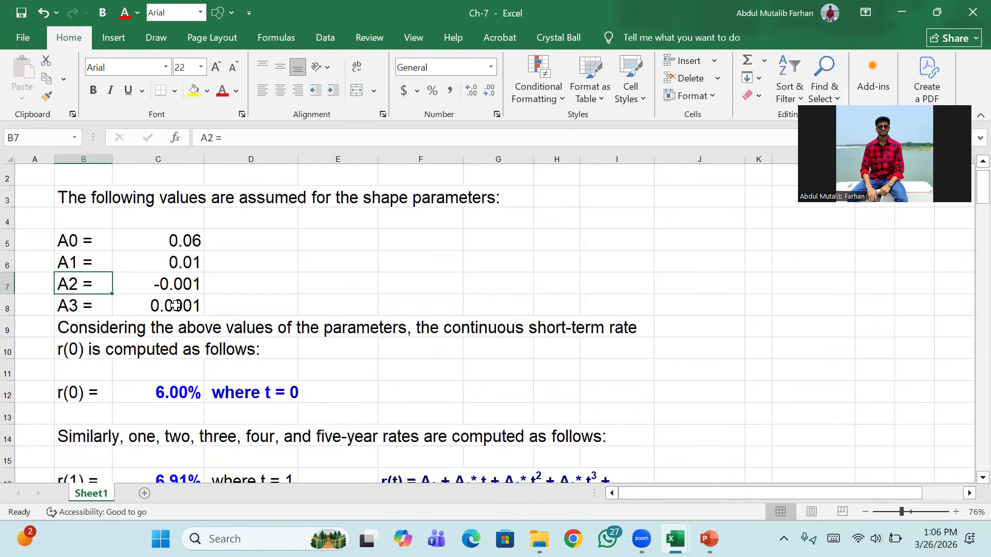
- Review the continuous short-term rate r(0) row and the general r(t) formula in F16
scroll(175, 305, down, 1)
scroll(175, 306, down, 1)
scroll(176, 306, up, 1)
scroll(175, 305, down, 1)
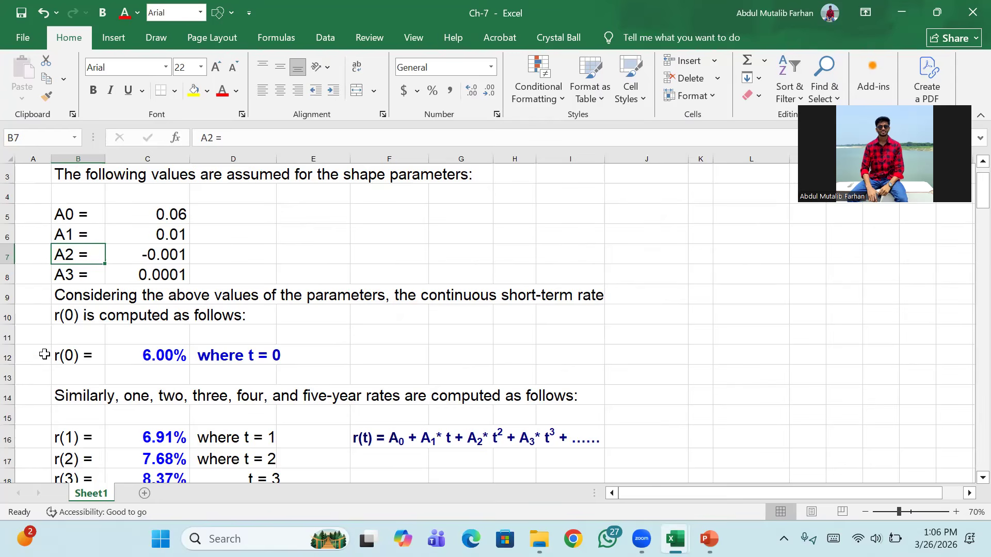
scroll(69, 356, down, 1)
scroll(69, 356, down, 2)
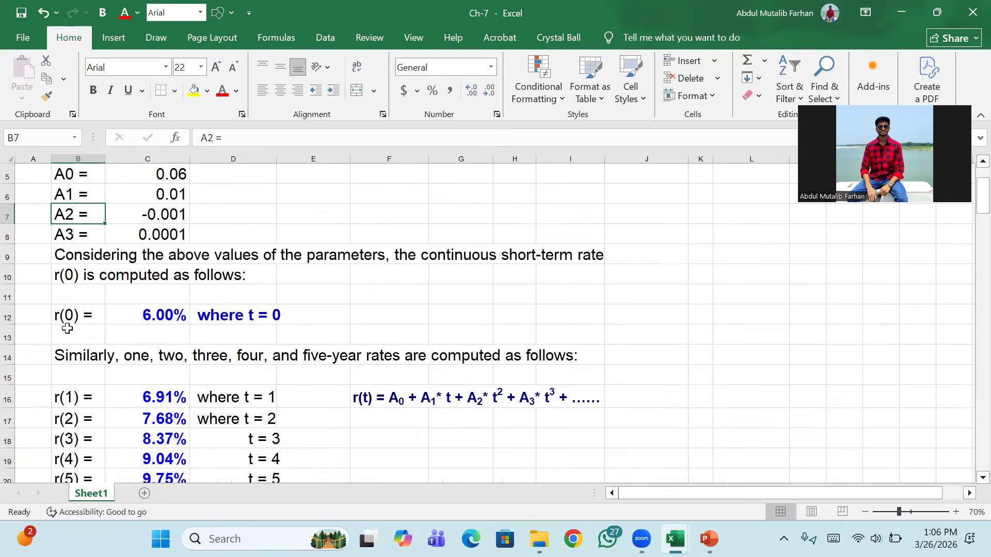
click(68, 316)
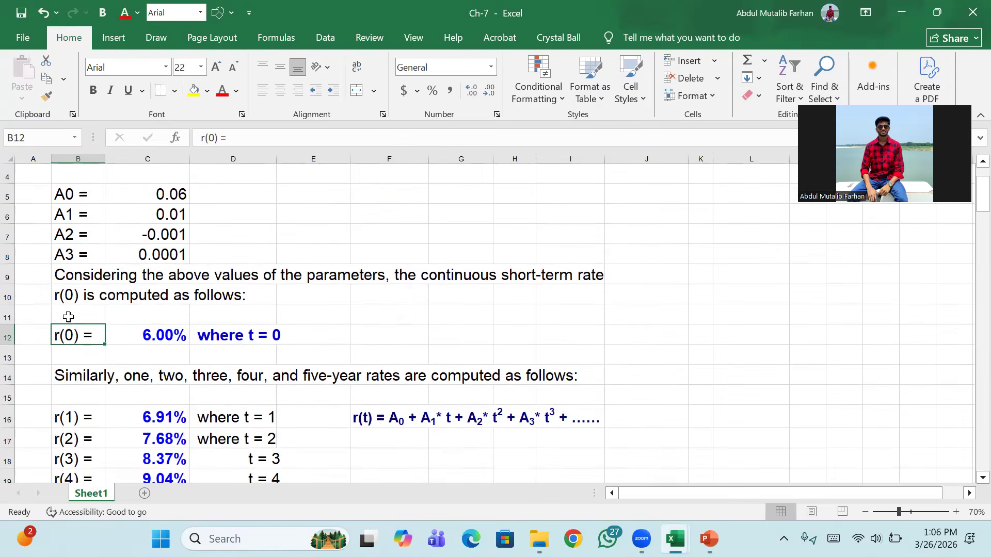
scroll(299, 382, down, 3)
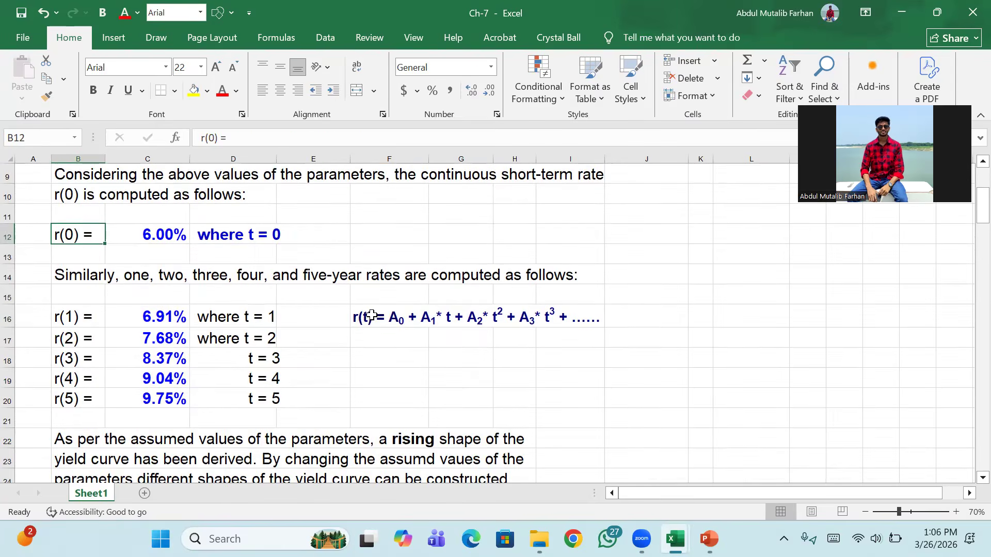
click(371, 316)
- Inspect the formula behind r(0) in C12 and compare it with the A0 parameter in C5
scroll(371, 315, up, 4)
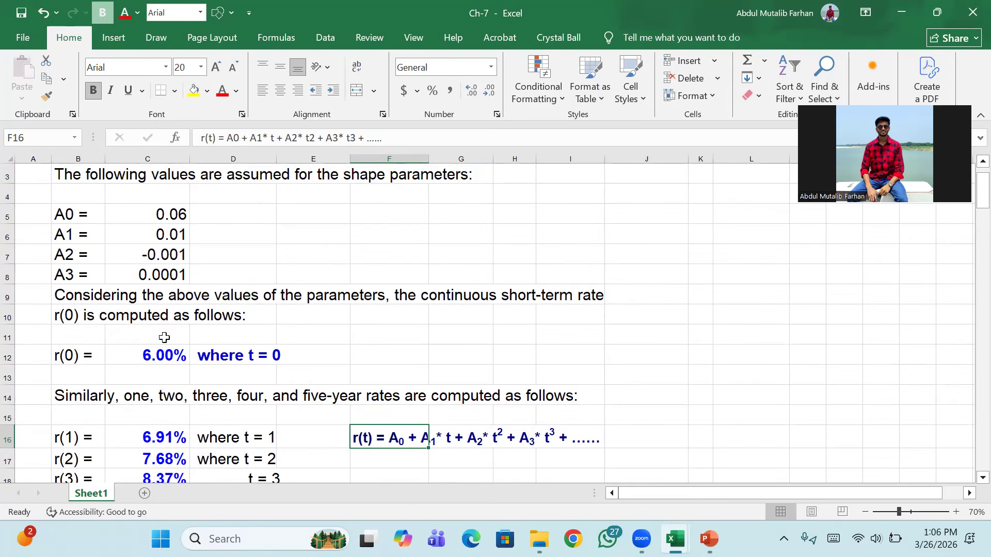
click(164, 356)
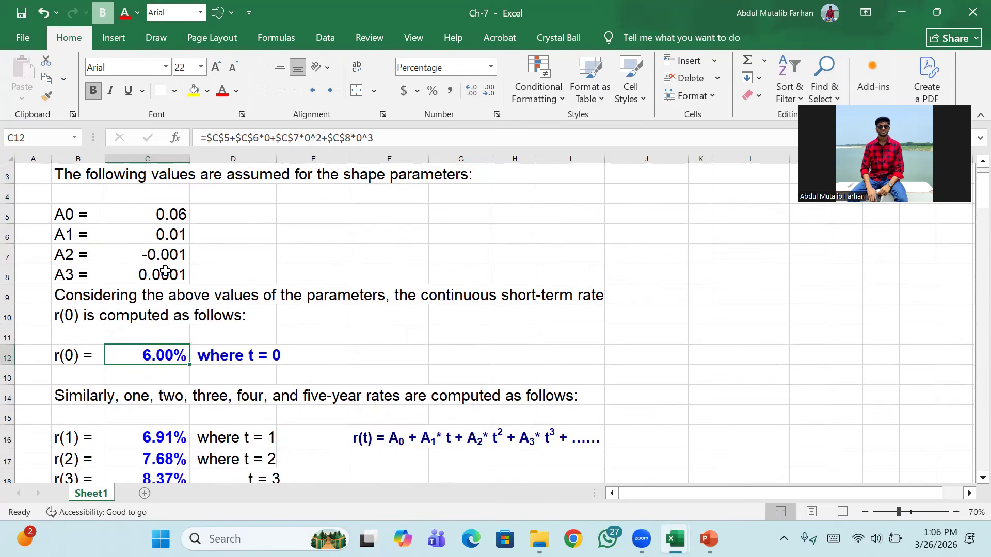
click(167, 216)
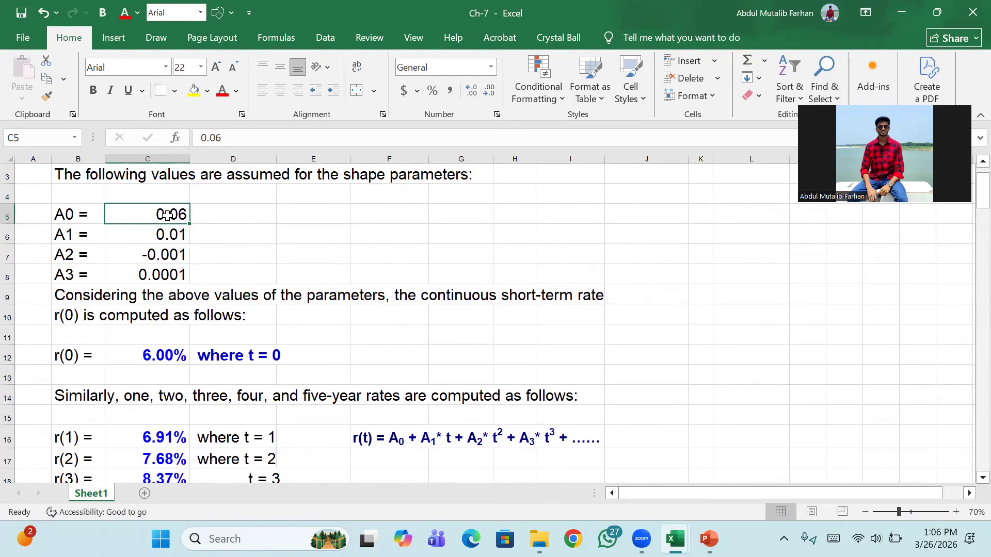
click(156, 354)
- Inspect the r(1) and r(2) formulas in C16 and C17 and compare the yearly rates with the general r(t) equation
scroll(156, 353, down, 2)
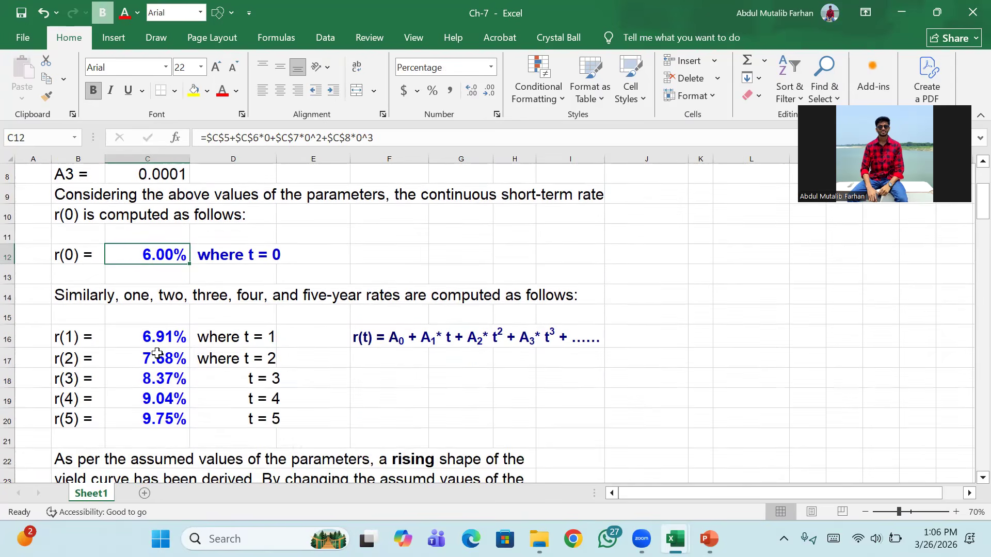
click(168, 335)
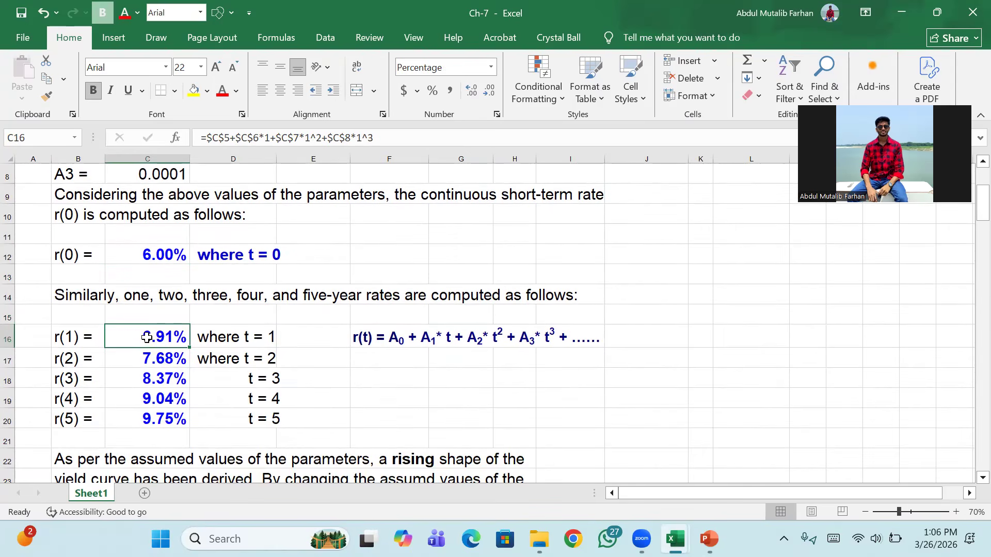
click(168, 357)
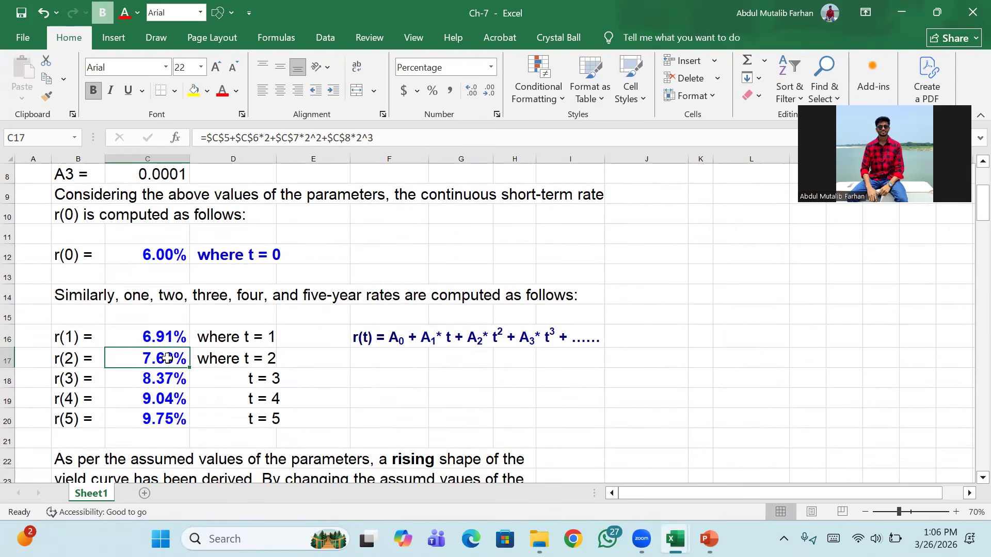
scroll(168, 358, down, 1)
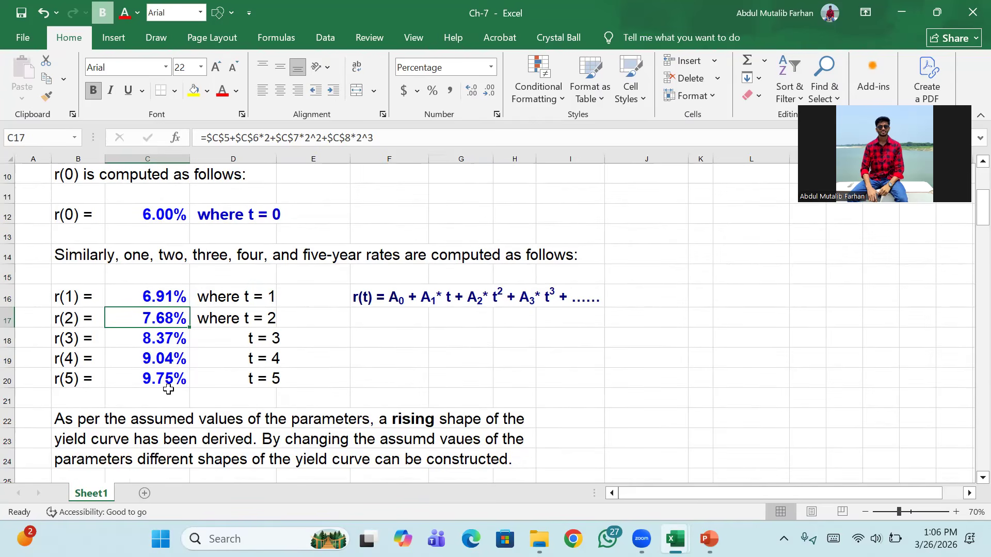
scroll(168, 389, down, 1)
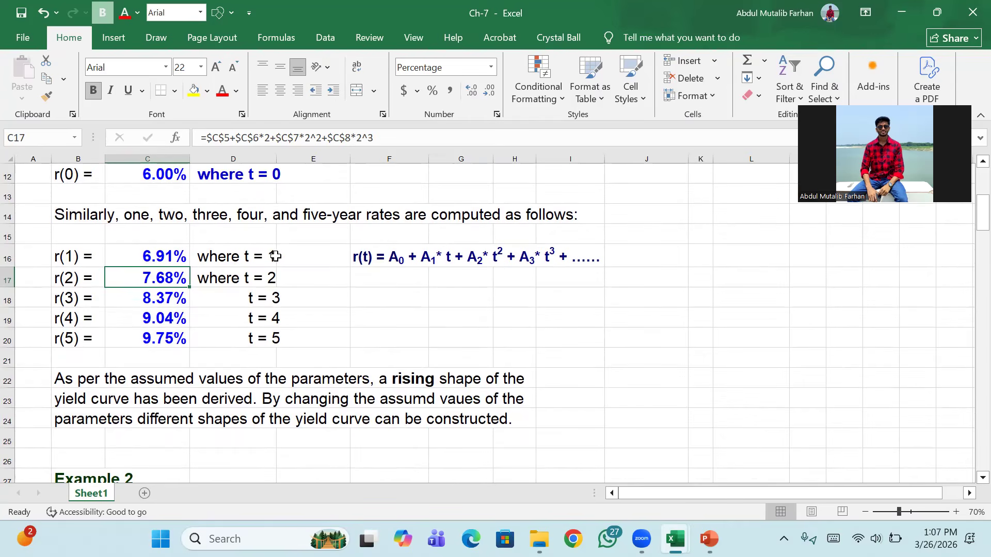
scroll(340, 283, up, 1)
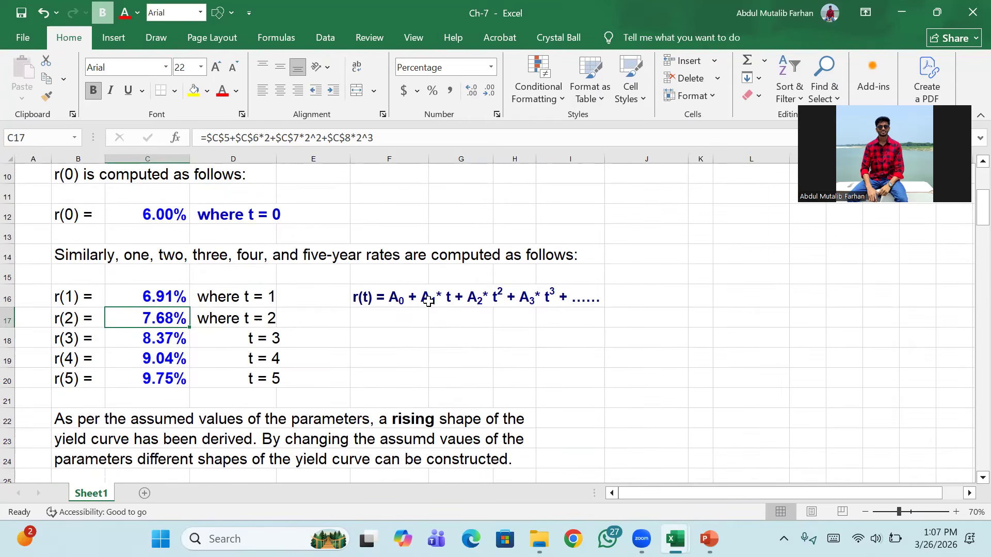
scroll(166, 211, up, 1)
scroll(166, 211, up, 1)
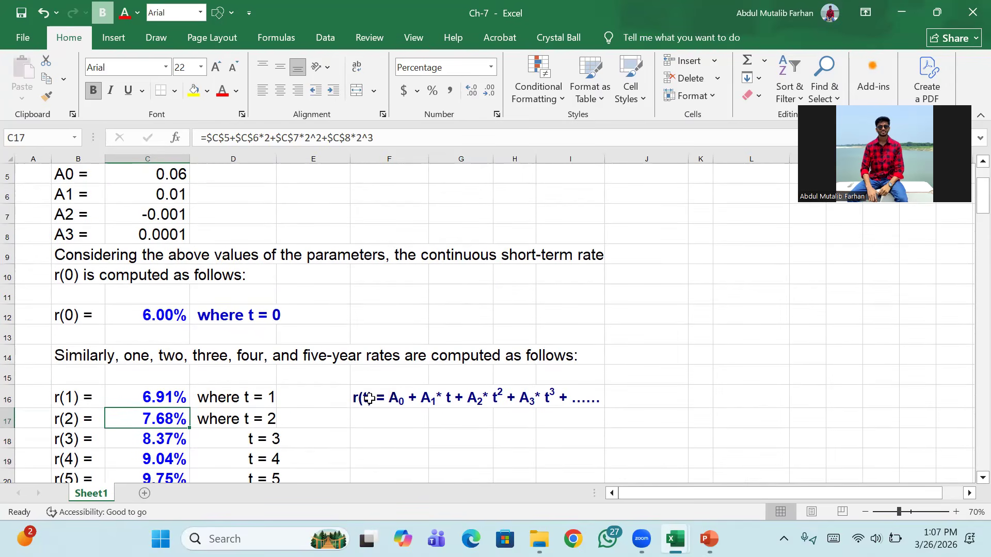
scroll(369, 399, down, 1)
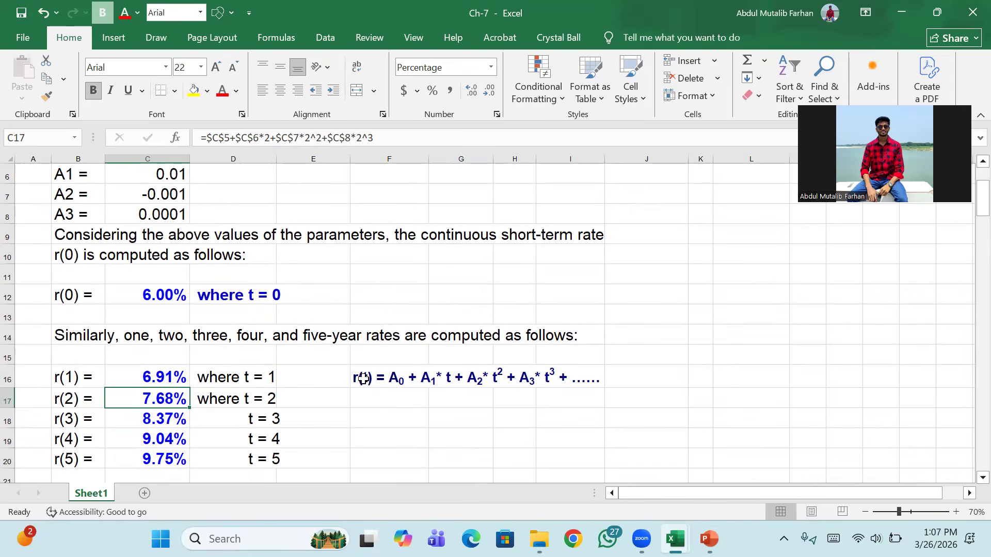
- Review the r(1) to r(5) rates and the note on the yield curve's shape below them
scroll(188, 335, down, 5)
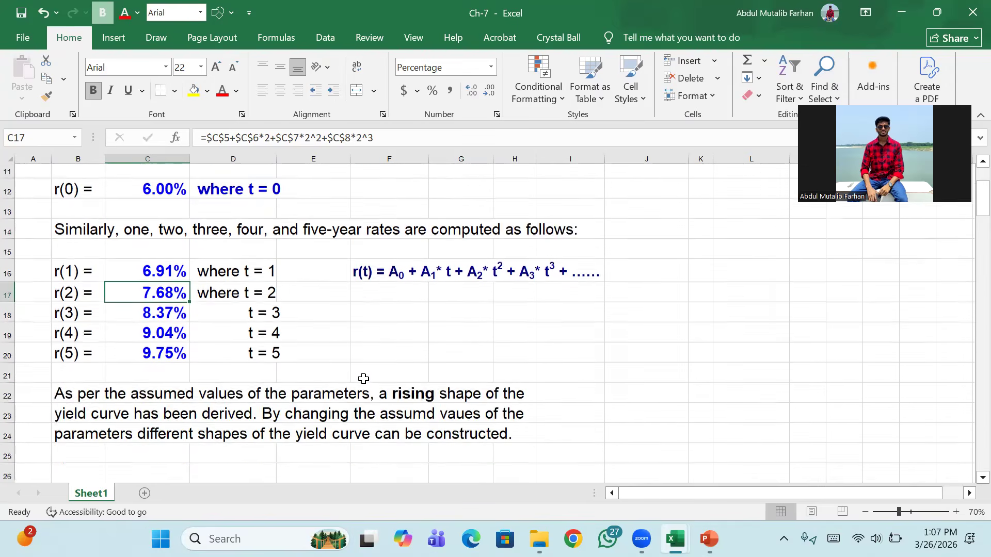
scroll(188, 279, down, 2)
scroll(150, 271, up, 2)
scroll(210, 274, up, 5)
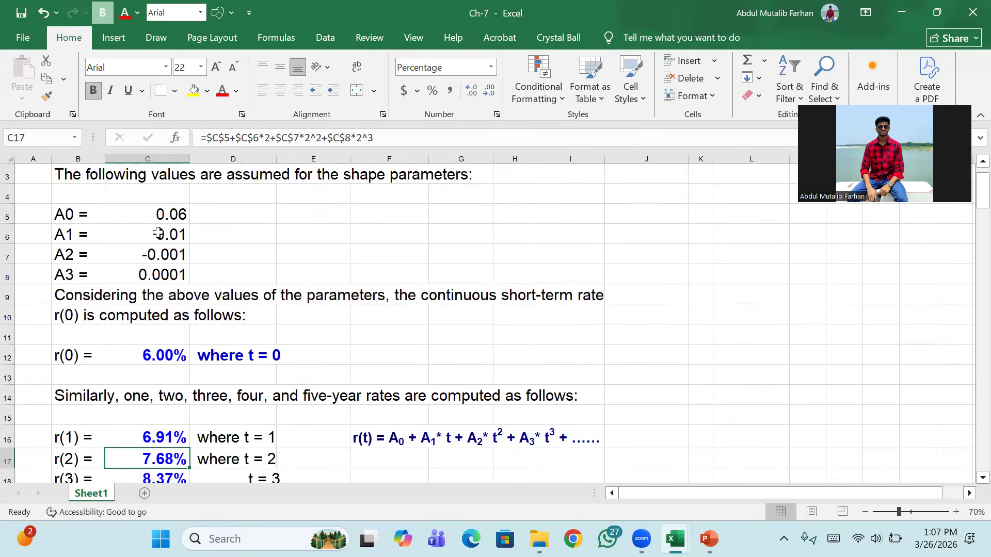
- Go through the shape parameter labels A0 to A3 in B5:B8 one by one
scroll(158, 233, up, 1)
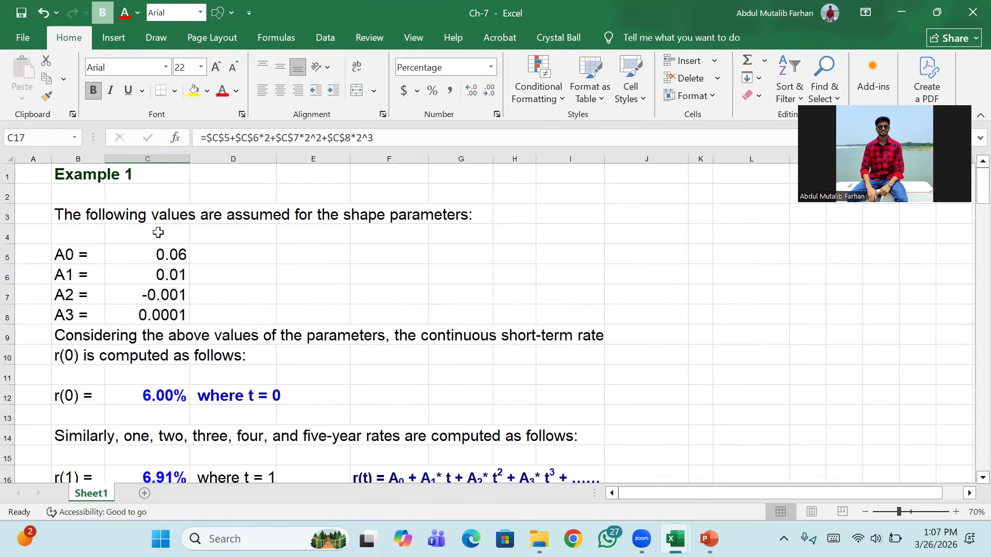
scroll(158, 233, down, 1)
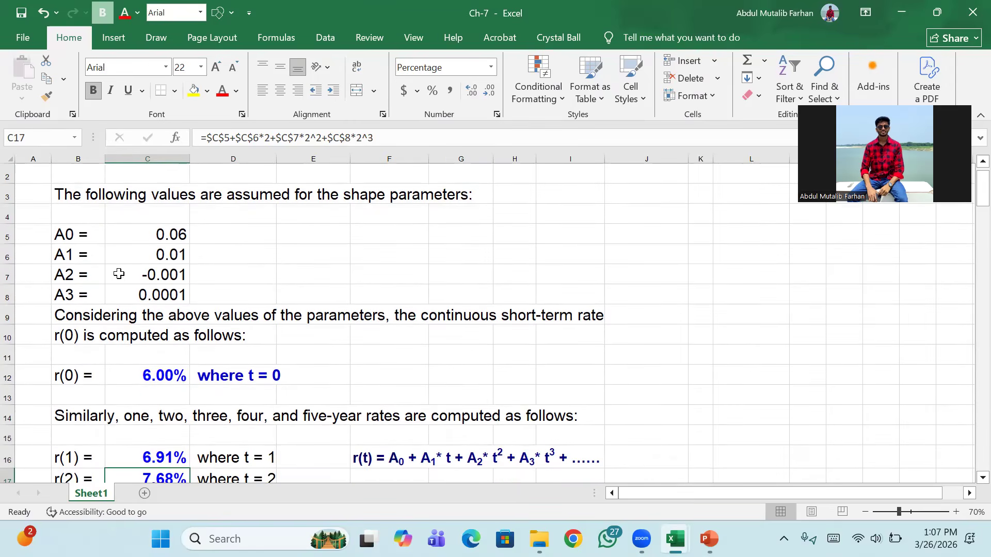
click(64, 234)
key(Down)
key(Down)
key(Down)
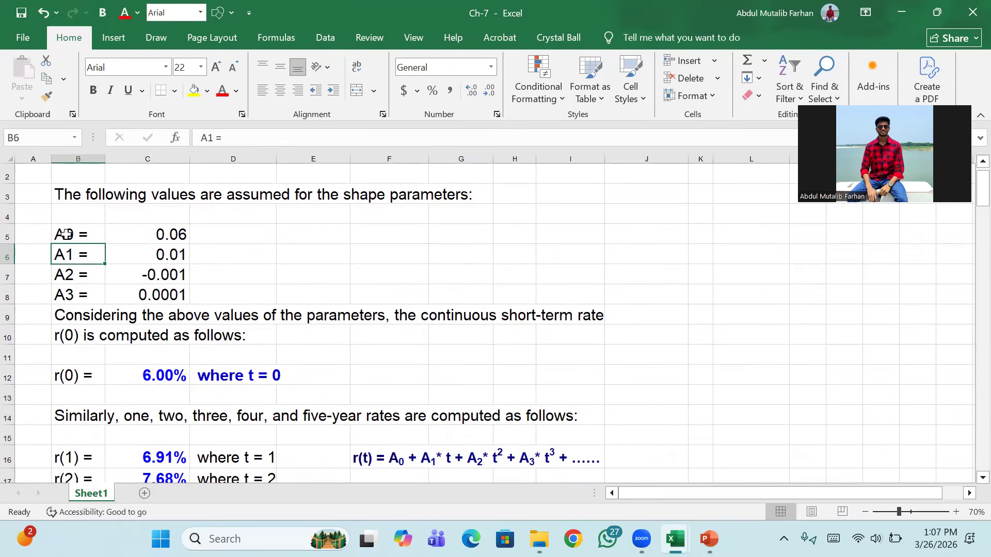
- Read the Example 2 bond pricing problem and its inputs for e, FV, CR, C and t
scroll(64, 234, down, 7)
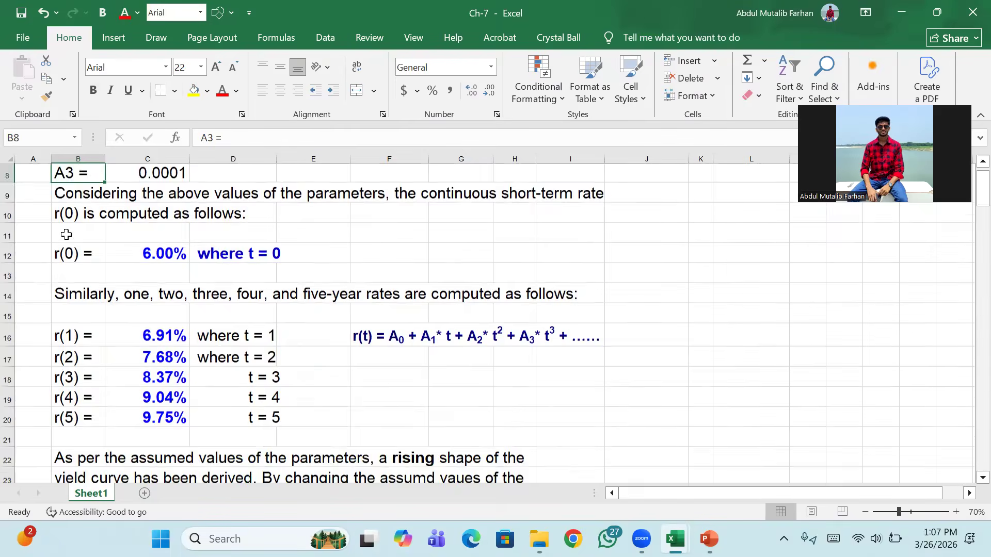
scroll(218, 262, down, 2)
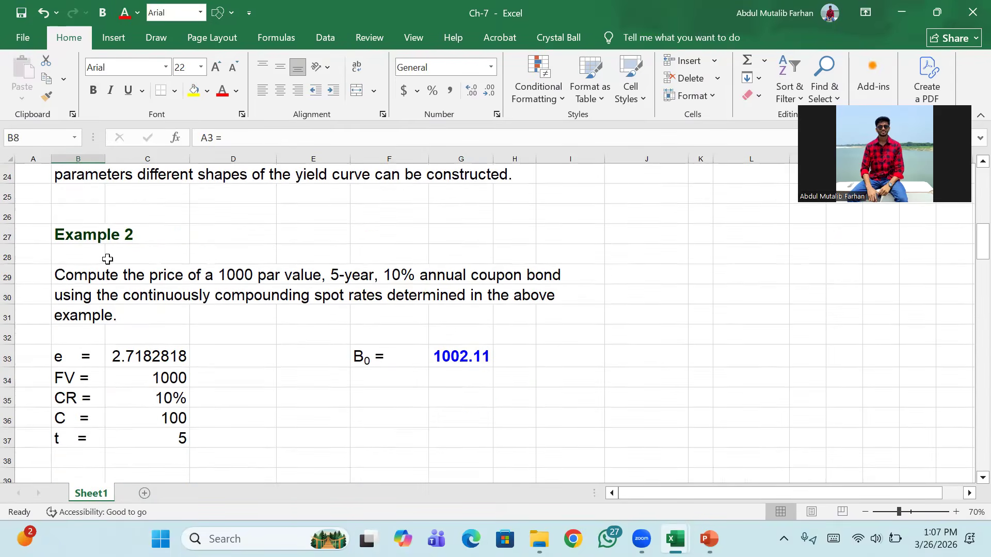
scroll(136, 292, down, 1)
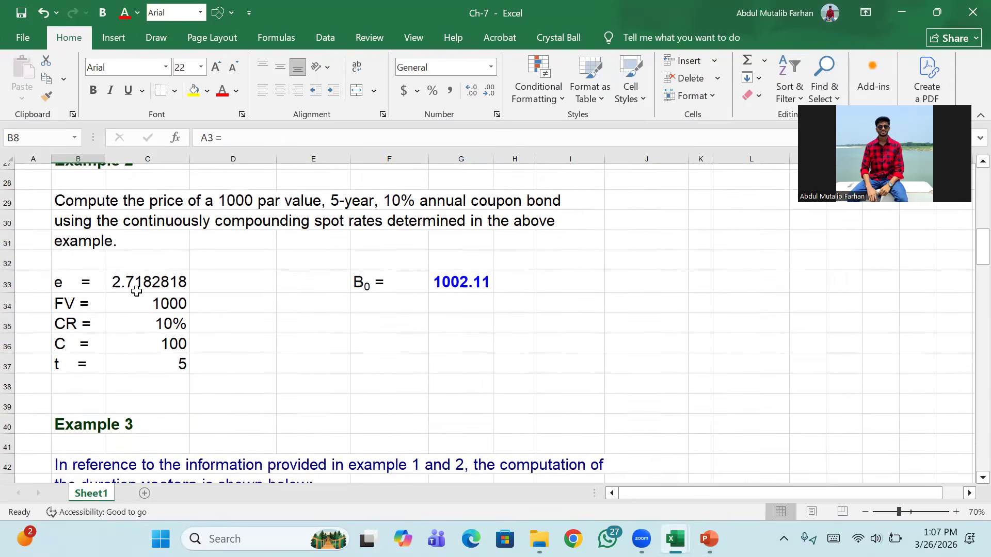
scroll(138, 309, up, 1)
scroll(164, 328, down, 1)
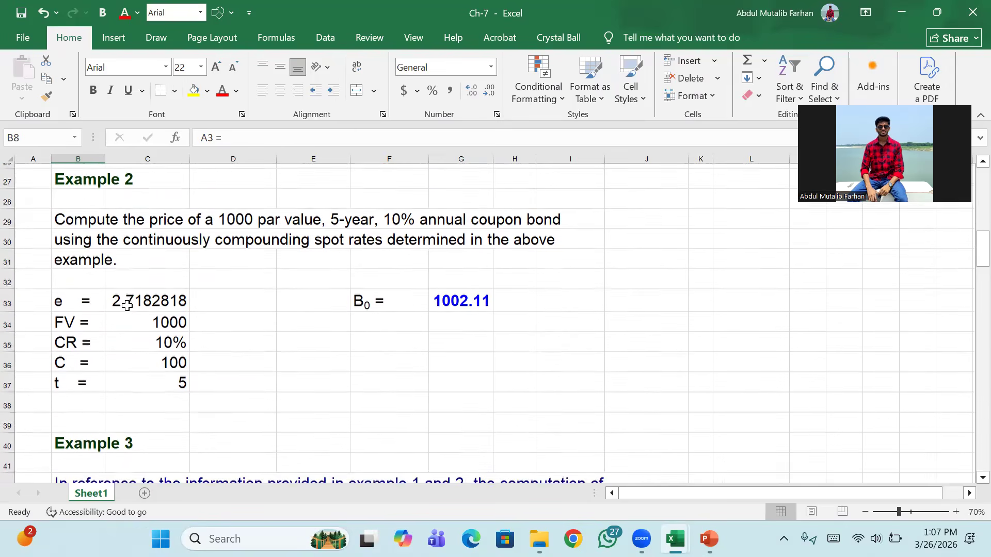
scroll(127, 305, up, 1)
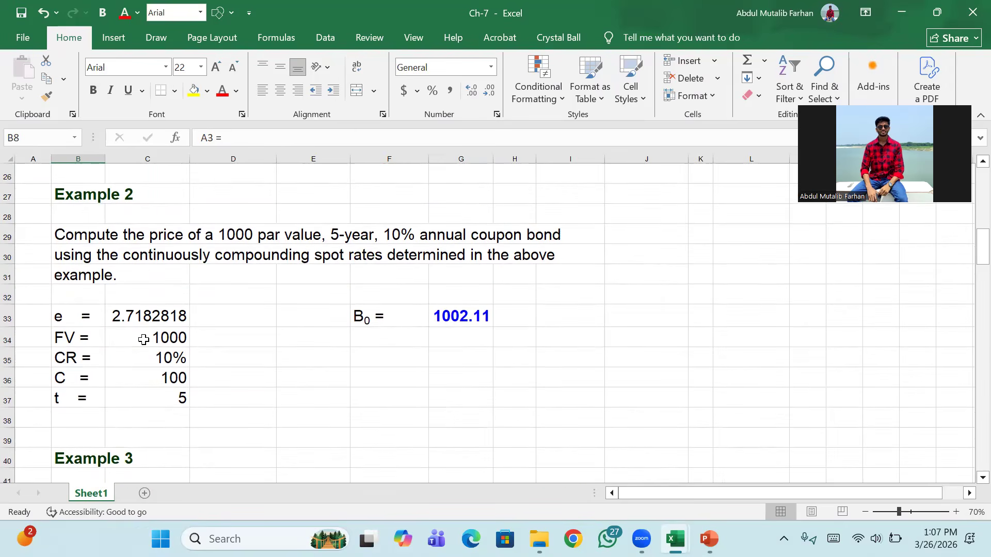
- Revisit the Example 1 yearly spot rates that the Example 2 bond pricing problem refers to
scroll(155, 309, up, 7)
scroll(153, 330, down, 2)
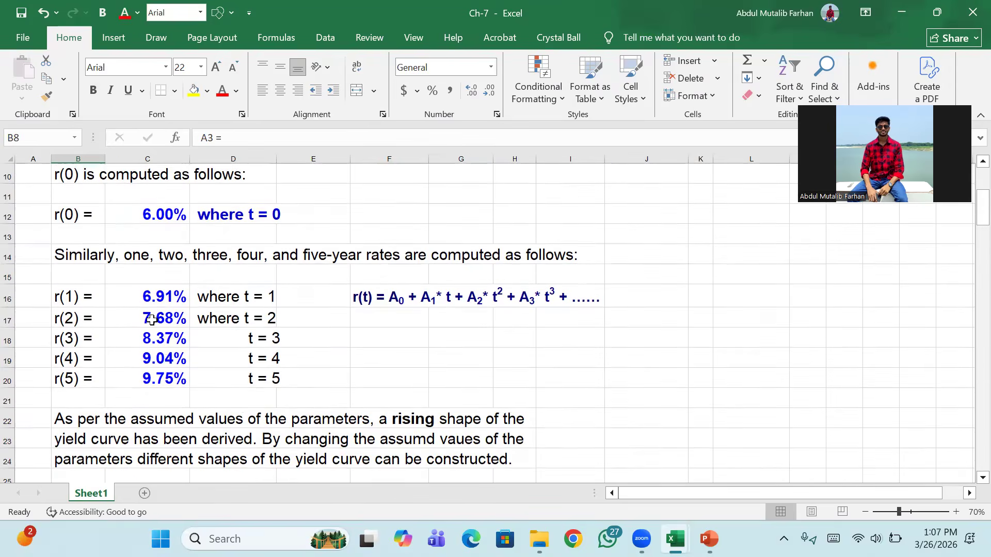
scroll(173, 351, down, 1)
scroll(173, 354, down, 1)
scroll(173, 354, down, 3)
- Inspect the face value in C34, the coupon formula in C36 and the bond price formula in G33
click(165, 356)
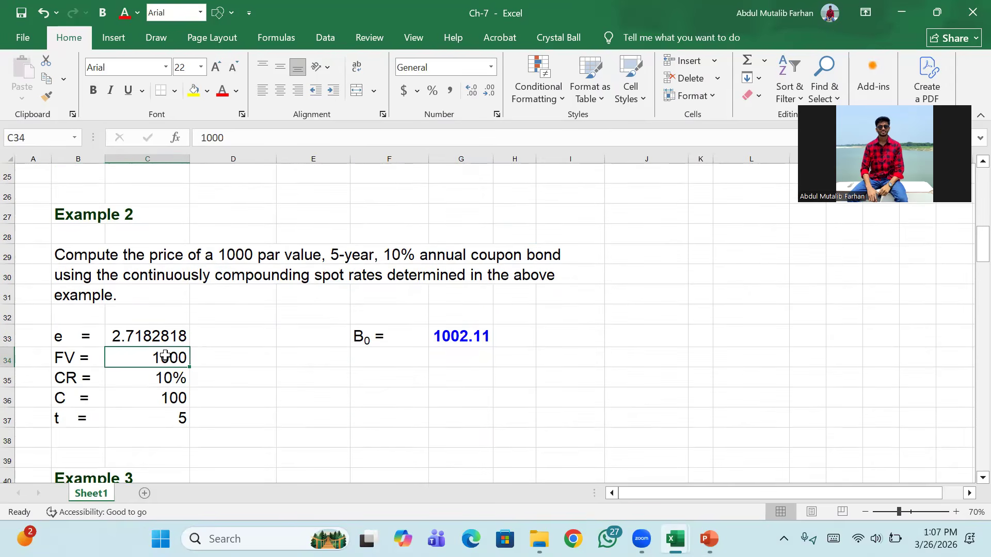
click(463, 336)
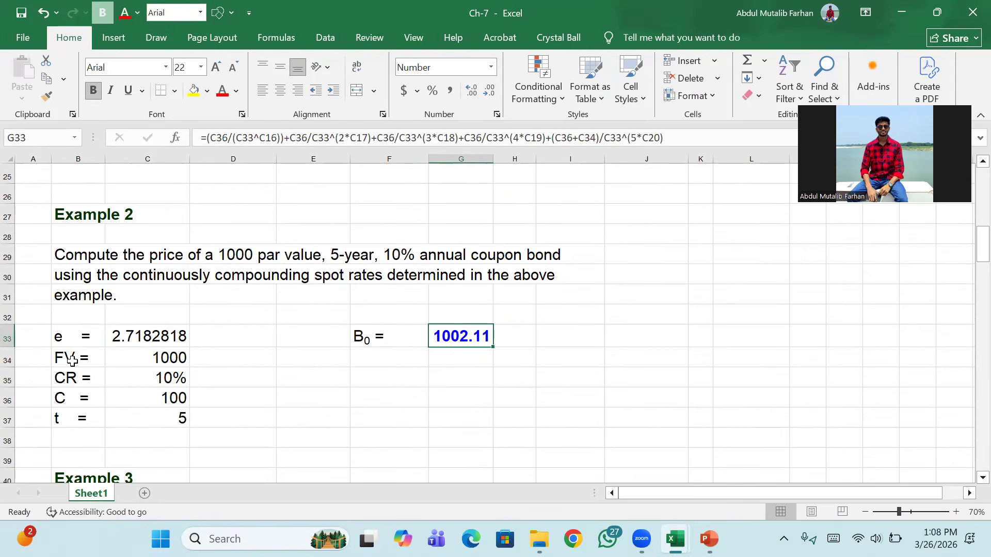
click(167, 401)
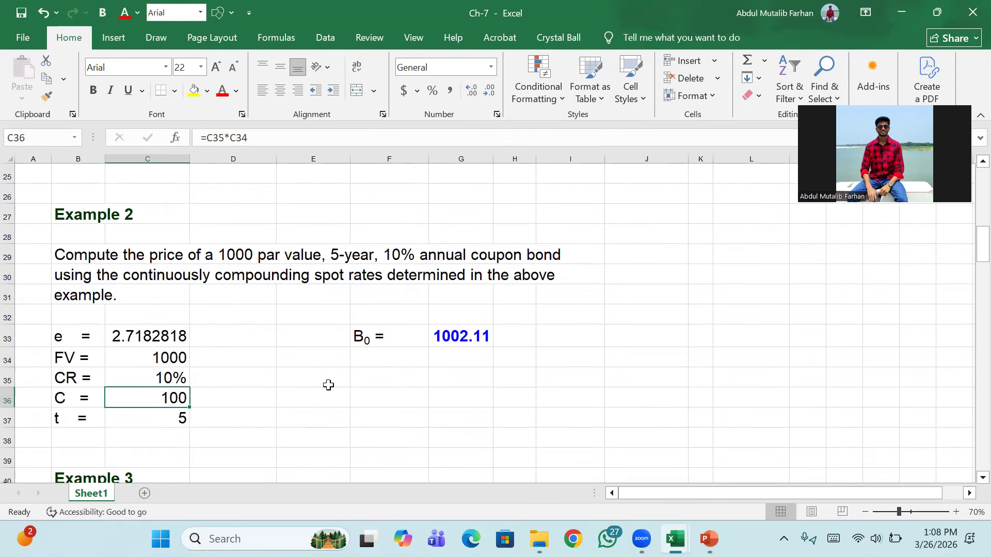
click(458, 336)
- Check the r(1) formula in C16, which the bond price formula references
scroll(214, 272, up, 4)
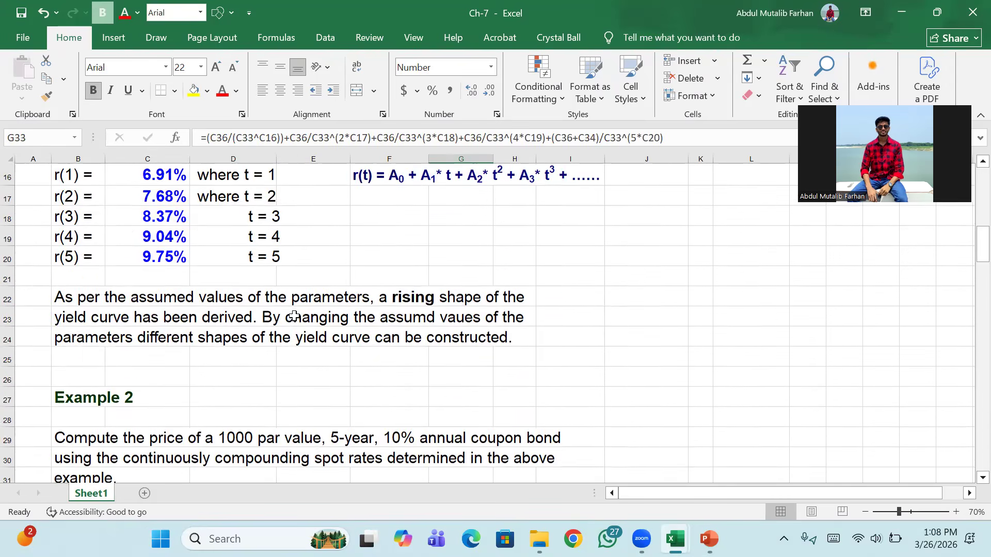
click(147, 217)
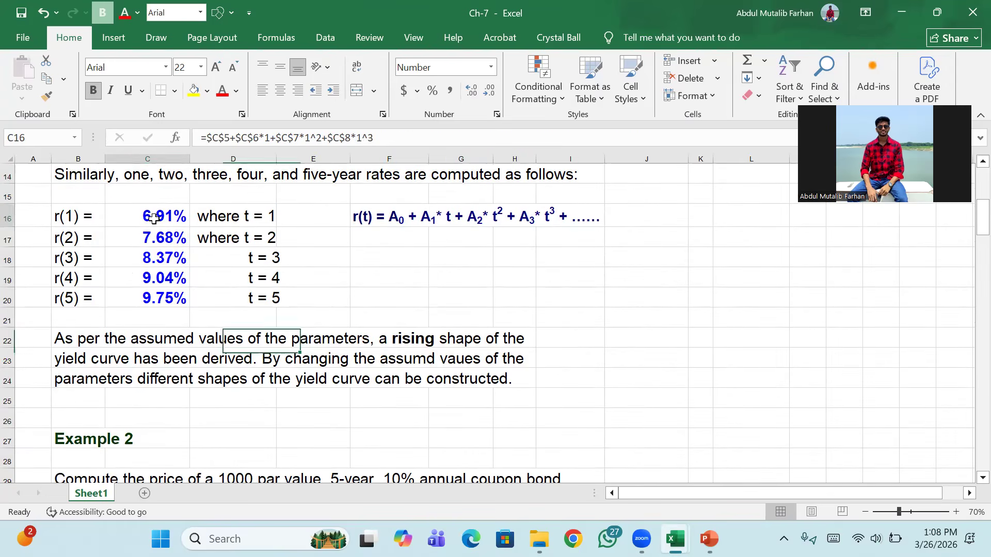
scroll(335, 349, down, 4)
scroll(336, 349, down, 1)
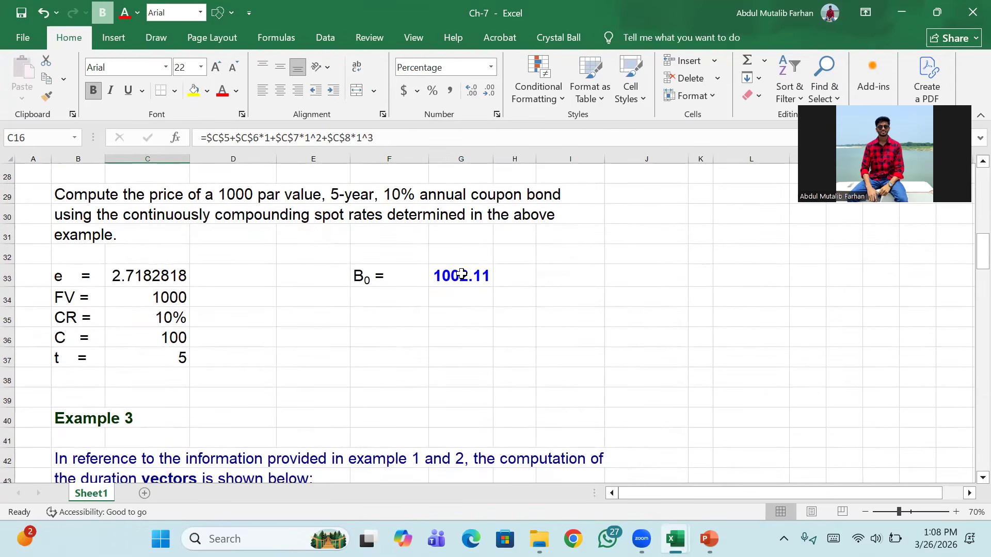
- Open the B0 formula in G33 and trace its references to the bond inputs and the spot rates in C16:C20
double_click(467, 276)
scroll(264, 311, up, 1)
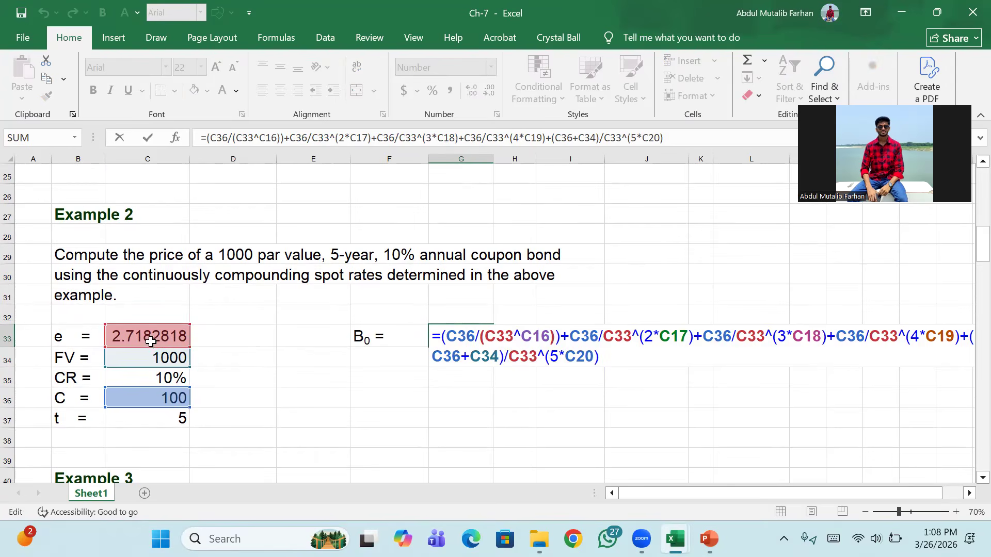
scroll(168, 333, up, 6)
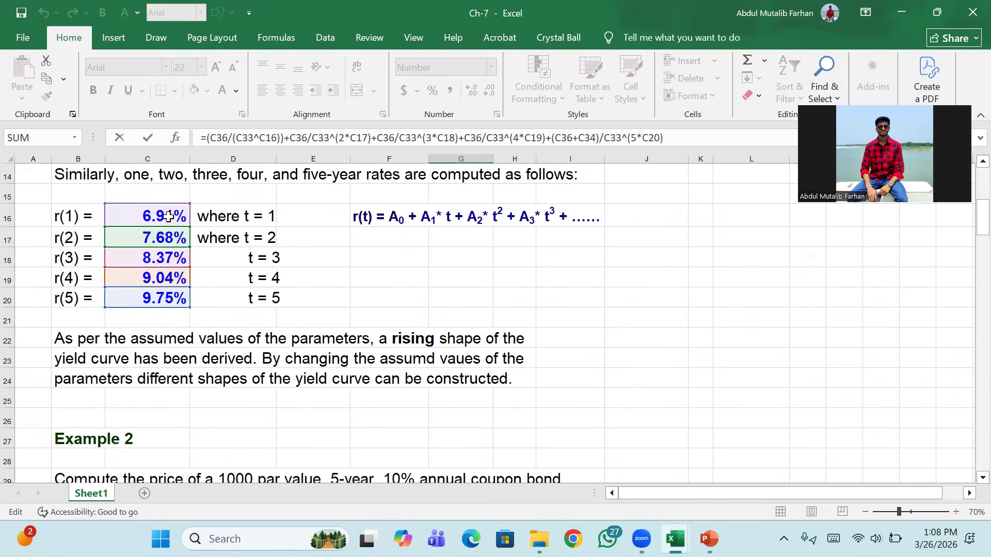
scroll(165, 217, down, 5)
key(Return)
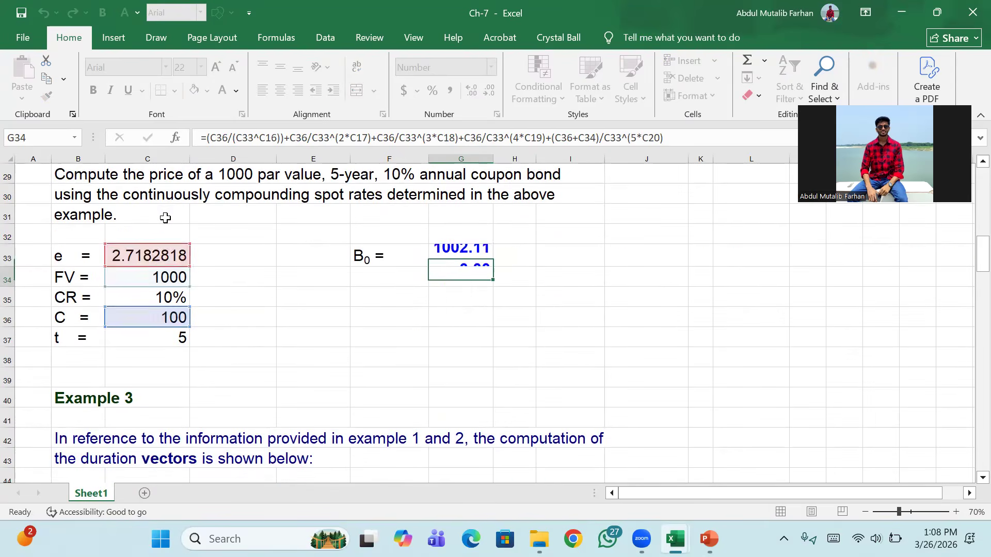
- Compare the B0 formula in G33 with the yearly spot rates, starting from r(1) in C16
click(460, 254)
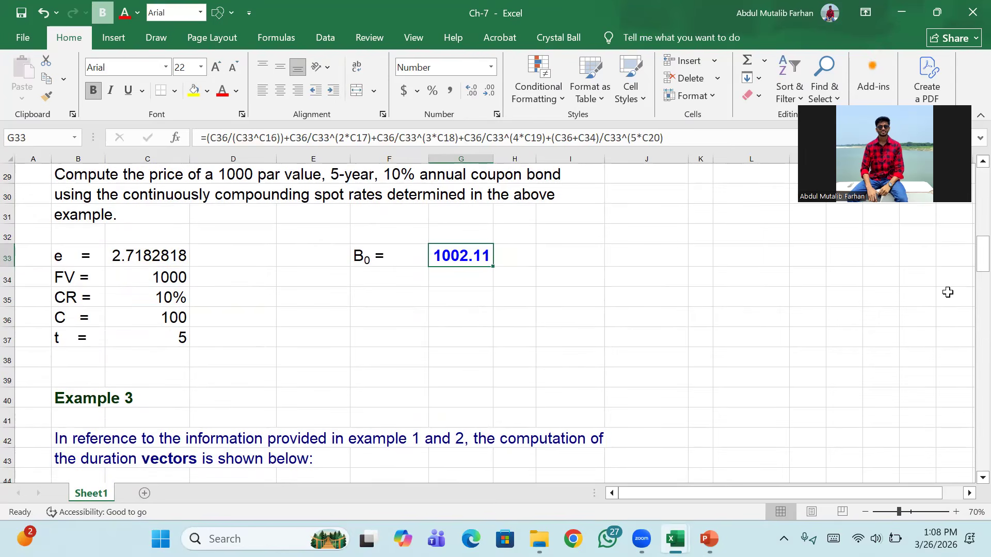
scroll(570, 292, up, 6)
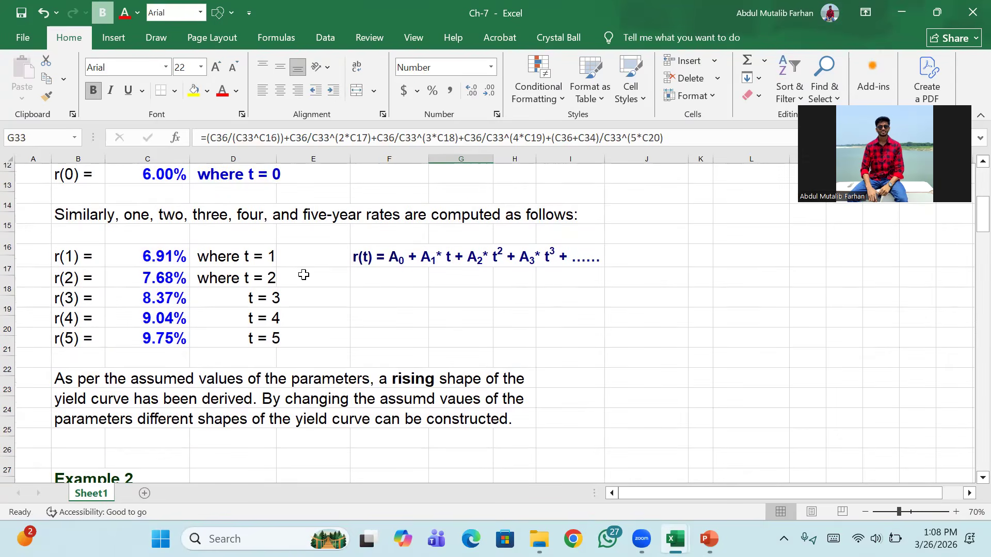
click(147, 254)
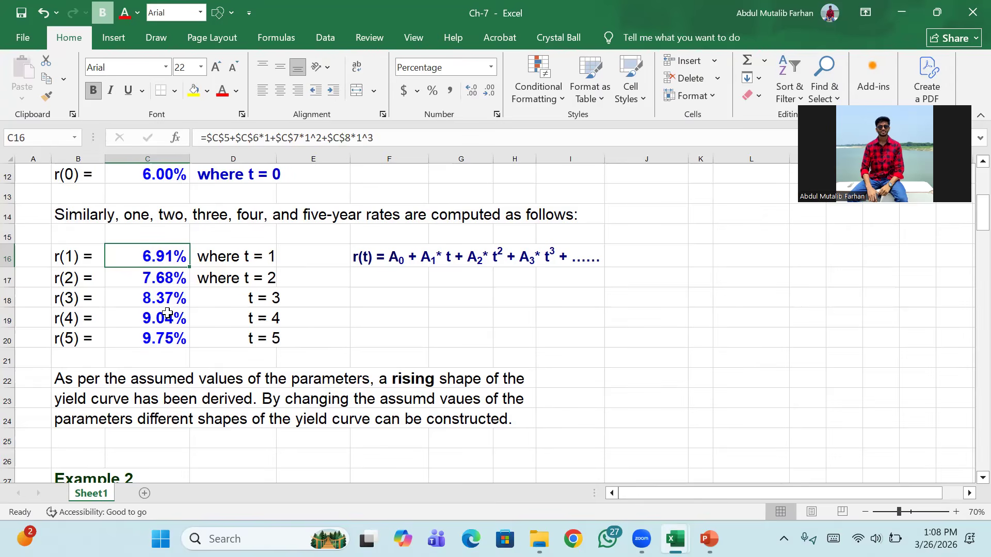
scroll(160, 336, down, 7)
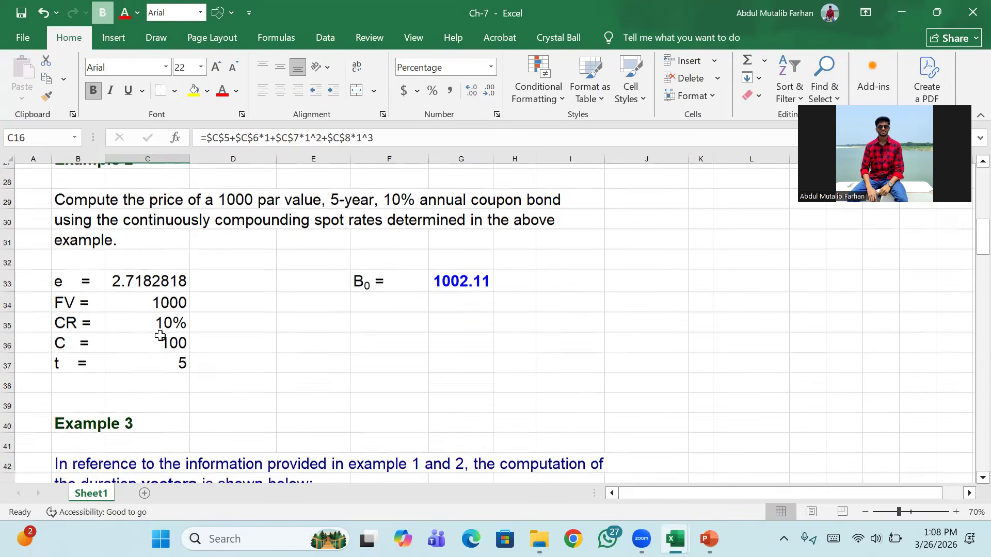
- Examine the Example 3 duration vector table with its PV*t columns and the D(1) to D(3) values
click(105, 299)
scroll(105, 298, down, 3)
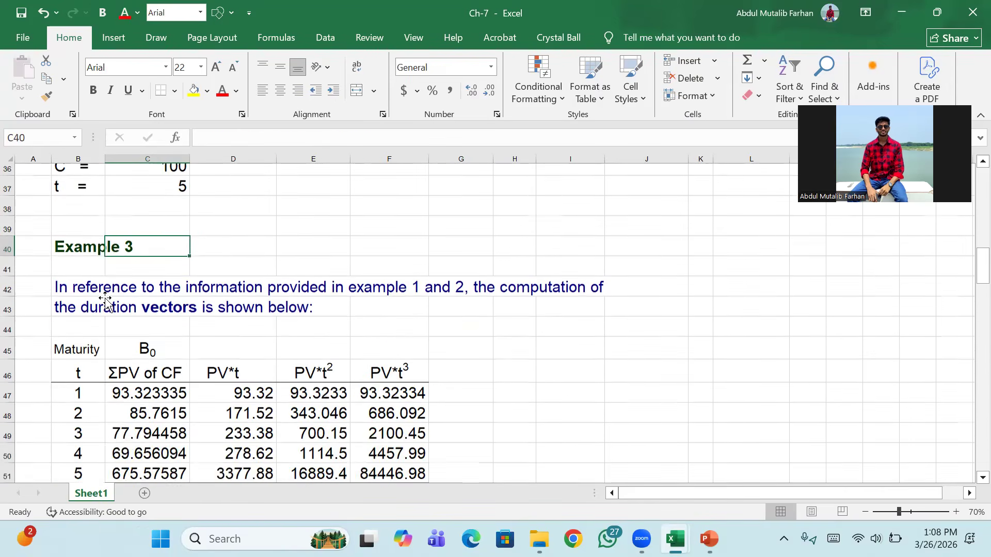
scroll(105, 298, up, 1)
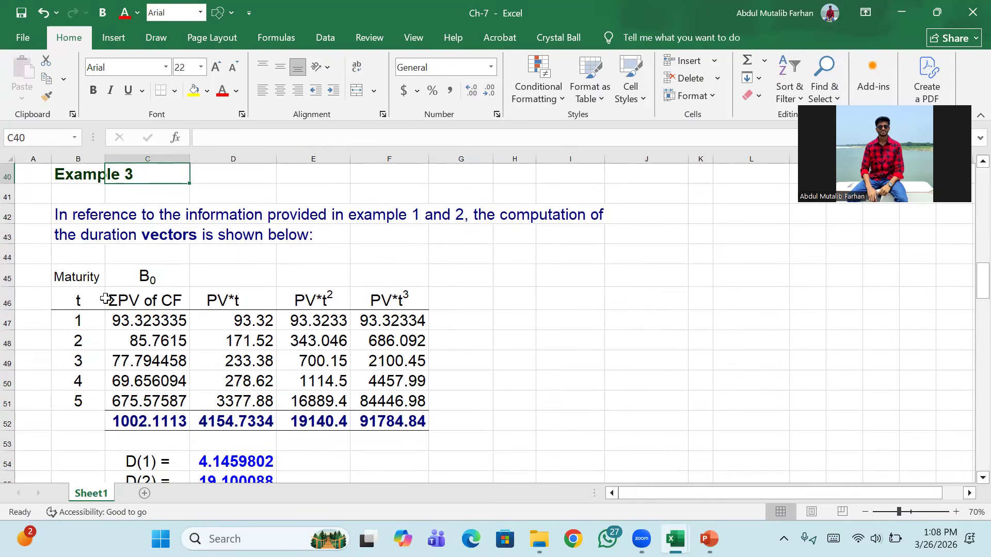
scroll(105, 299, up, 2)
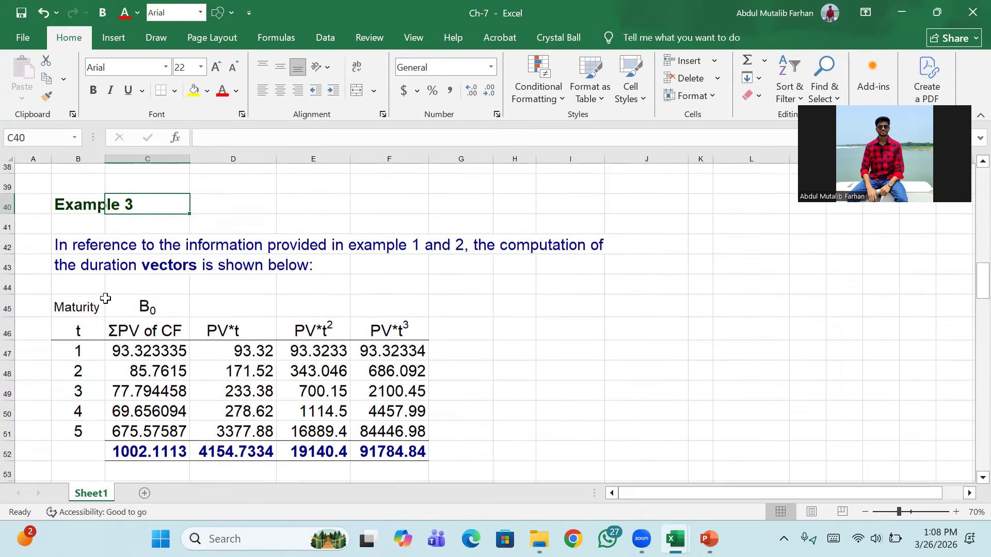
scroll(105, 298, down, 3)
scroll(105, 298, down, 6)
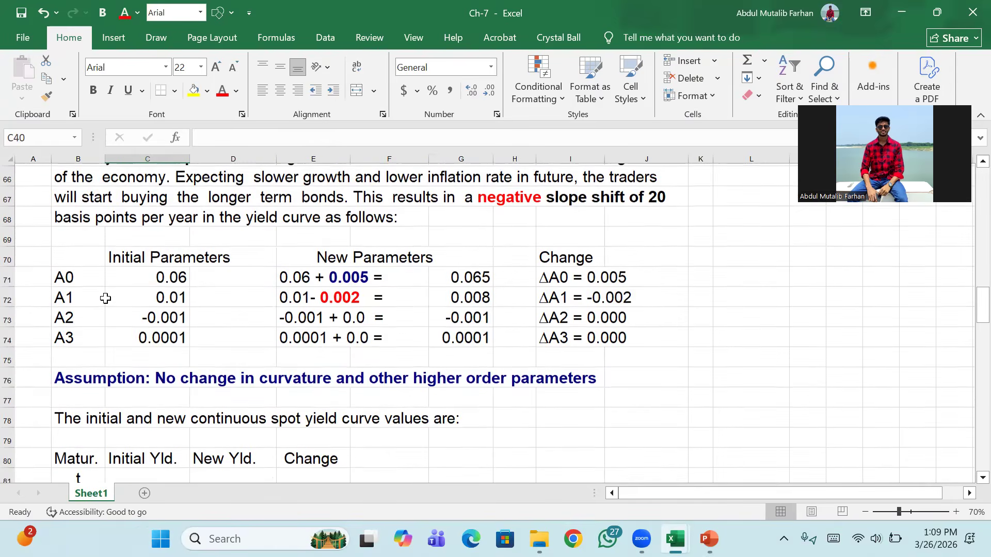
scroll(105, 298, up, 10)
scroll(205, 332, down, 6)
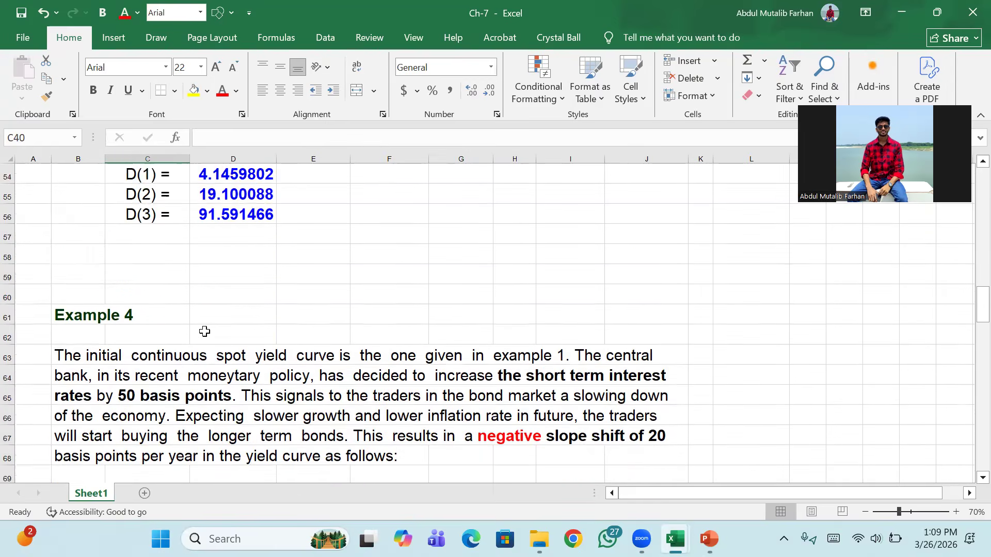
- Read the Example 4 scenario, marking the Example 1 reference in H63, the short-term interest rates in I64 and the 50 basis points in C65
scroll(205, 331, down, 3)
scroll(188, 269, up, 1)
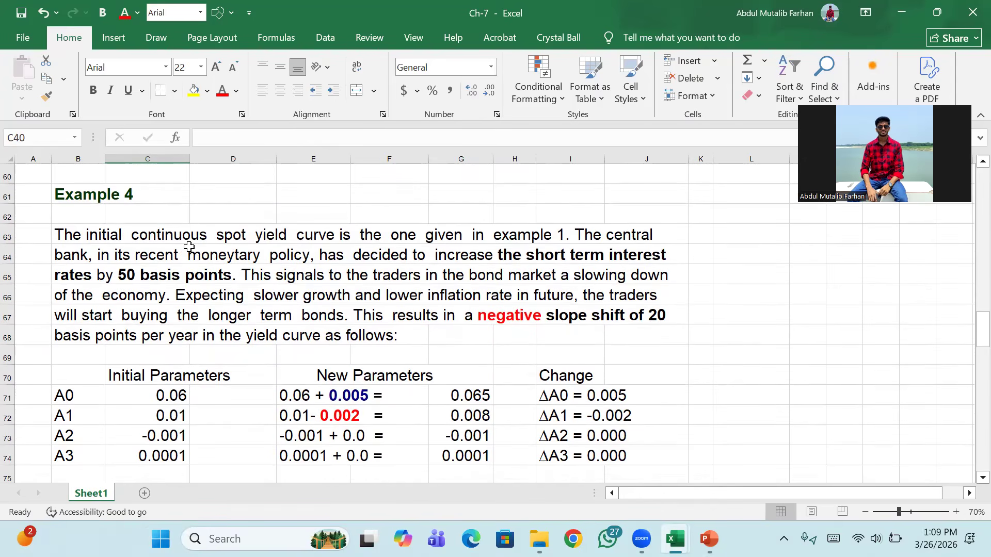
scroll(196, 243, down, 1)
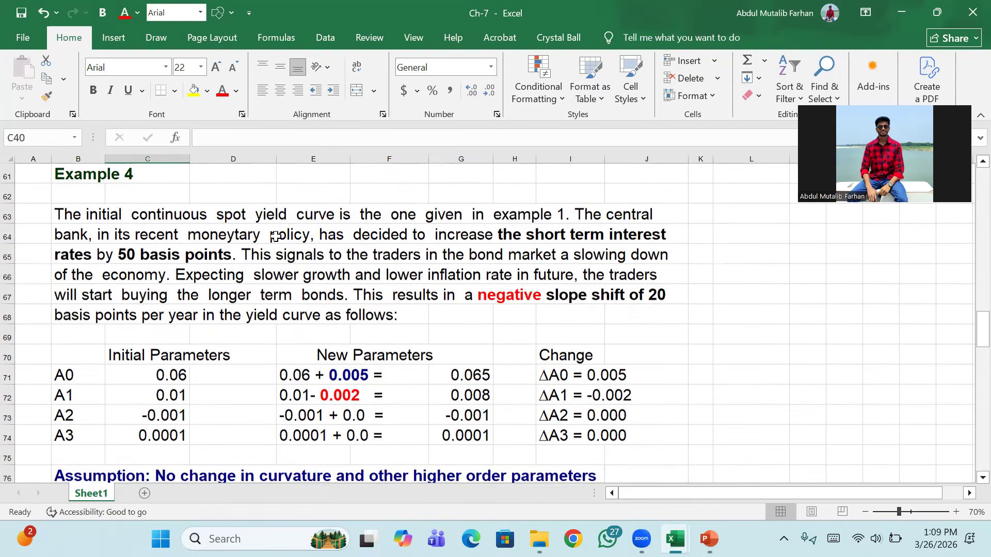
click(522, 218)
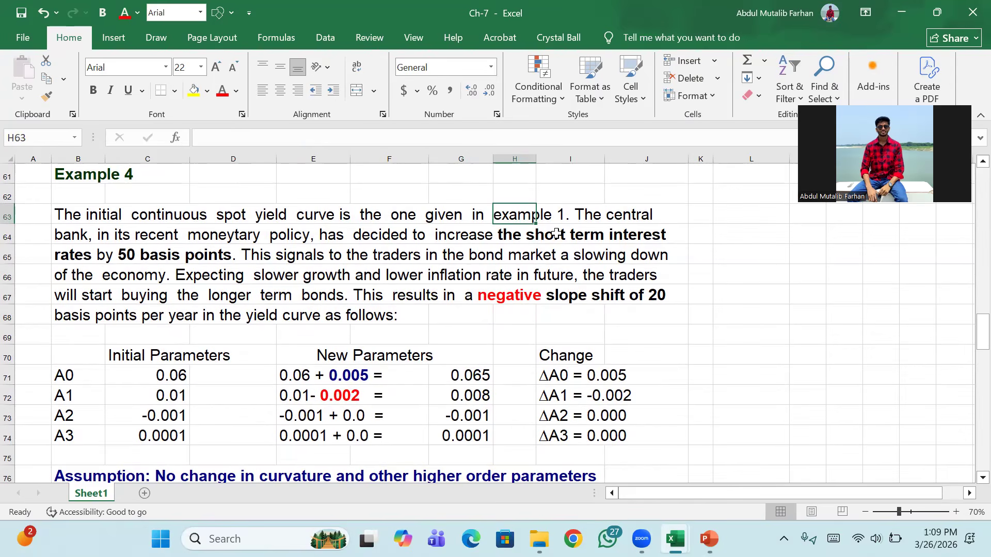
click(176, 259)
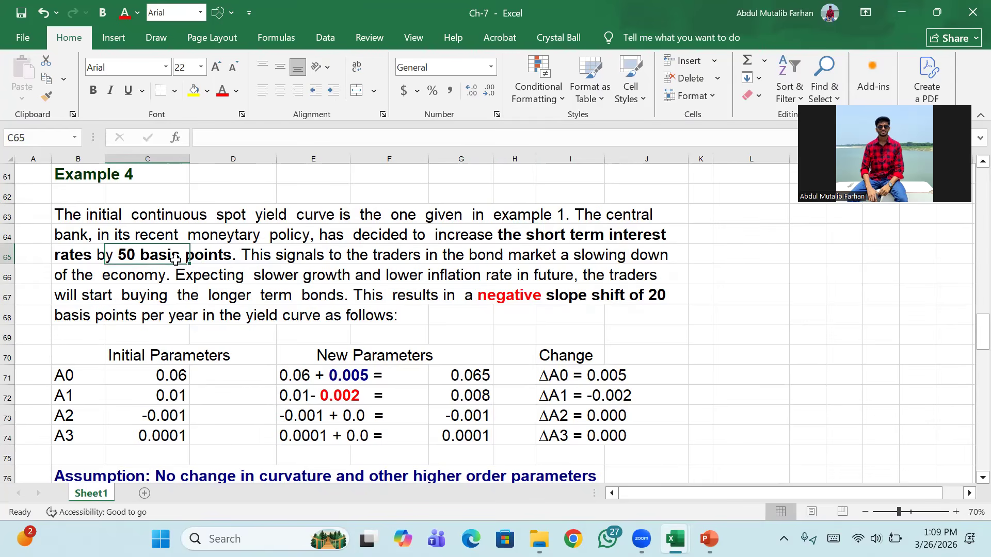
click(606, 236)
click(551, 236)
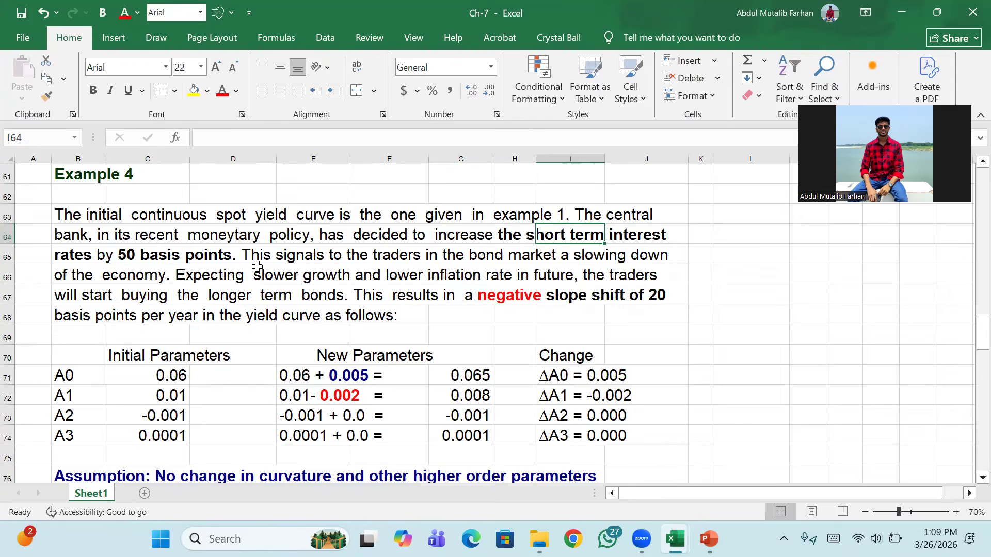
click(162, 250)
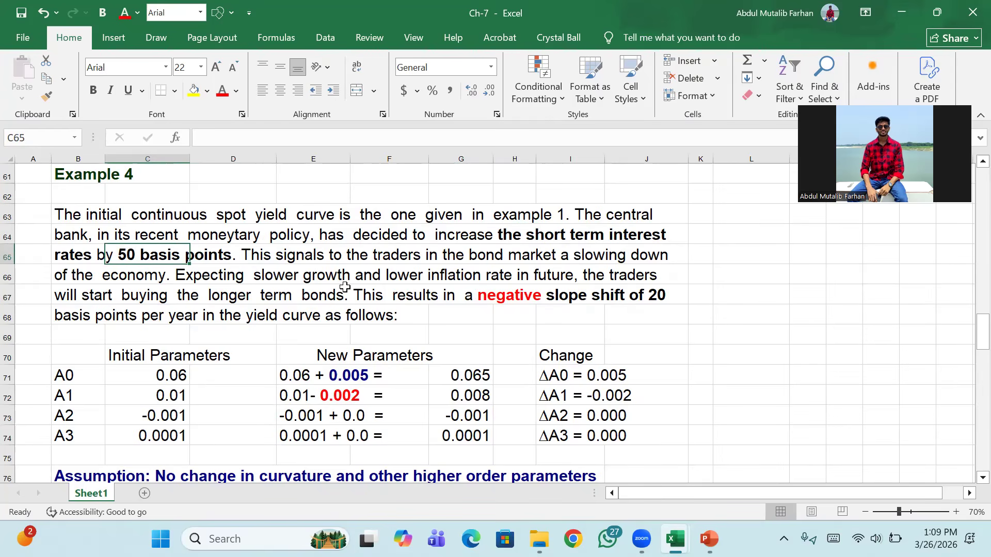
- Read the rest of the Example 4 scenario, marking F67 where the negative slope shift is introduced
scroll(542, 286, down, 1)
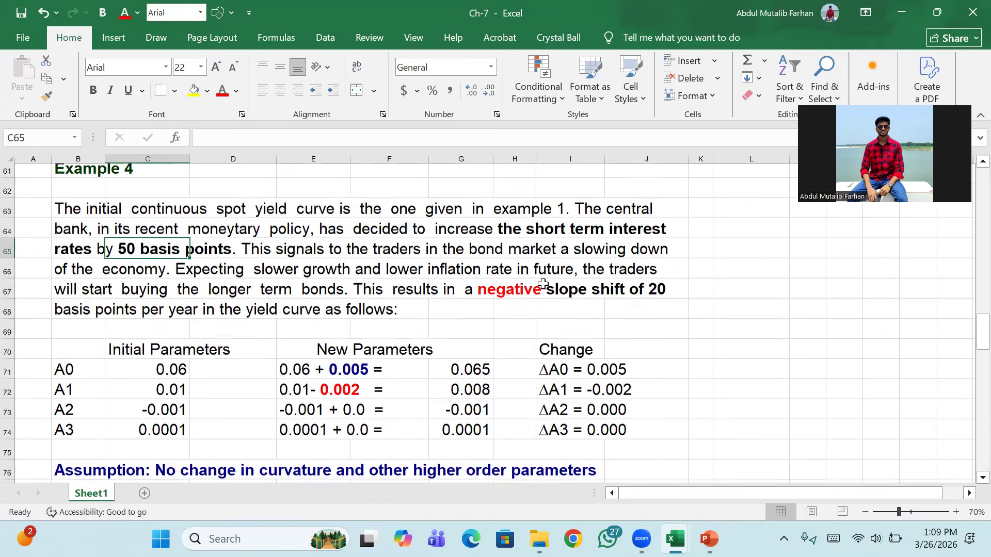
scroll(396, 287, up, 1)
scroll(396, 288, up, 1)
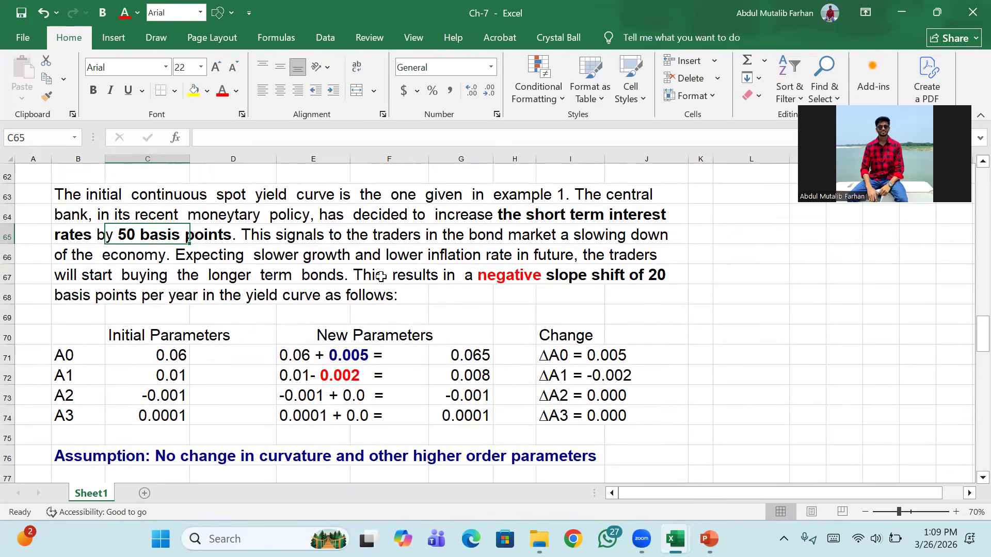
click(398, 276)
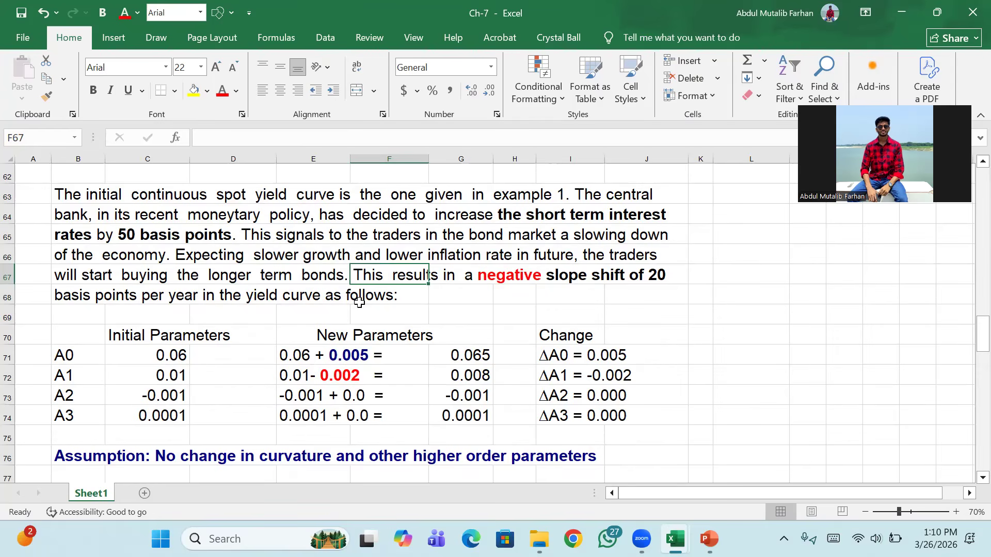
- Compare the A0 row's initial, adjusted and new parameters in C71 to G71, relating the change to the 50 basis points in C65
scroll(230, 365, down, 1)
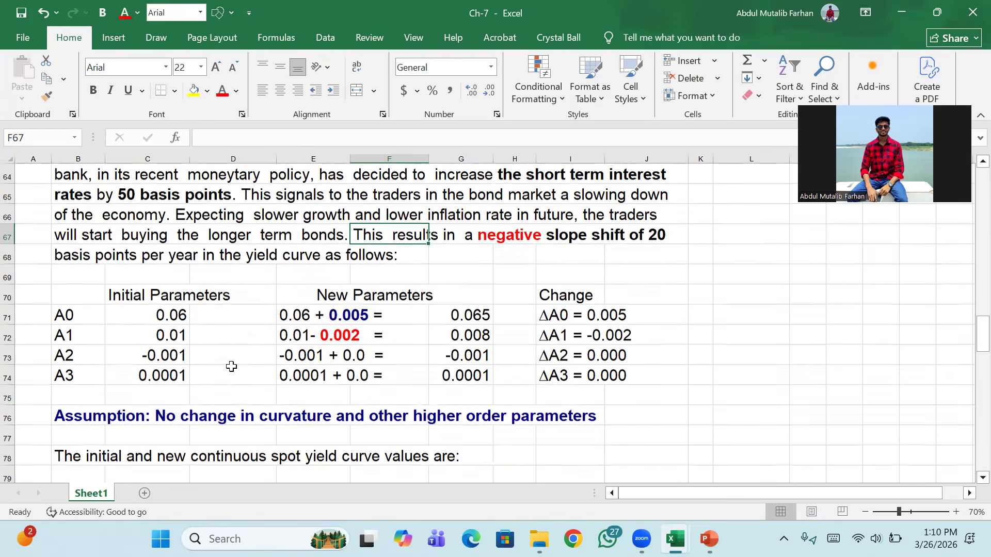
click(140, 315)
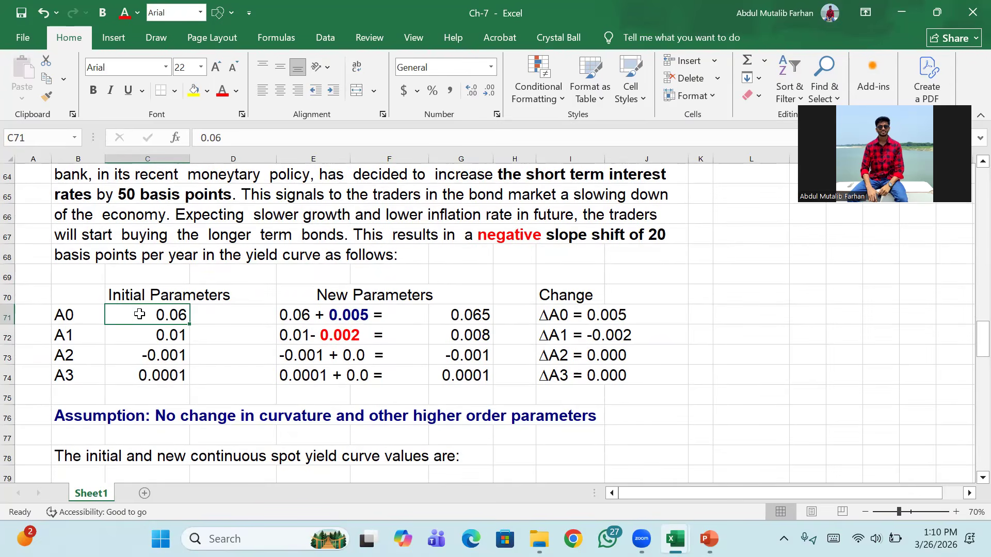
click(61, 318)
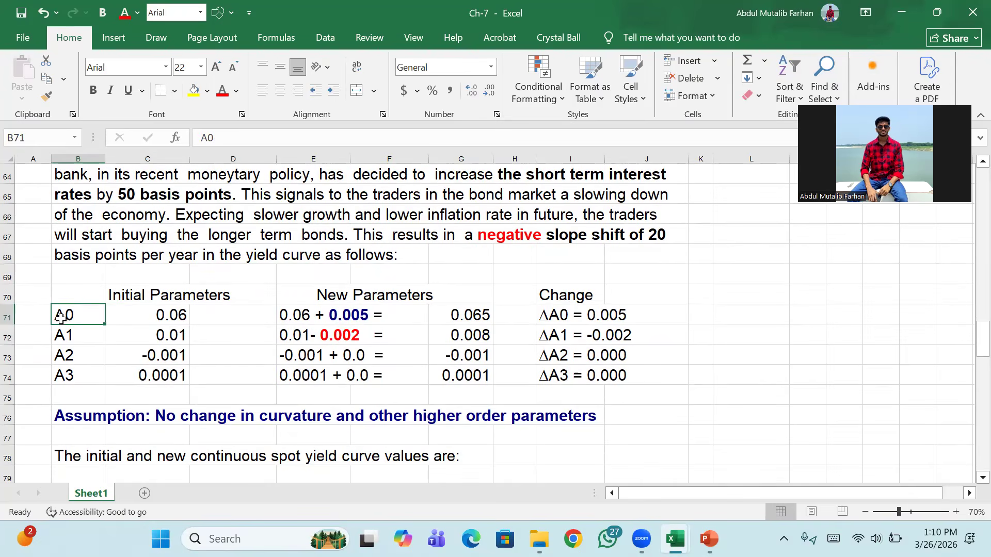
click(158, 316)
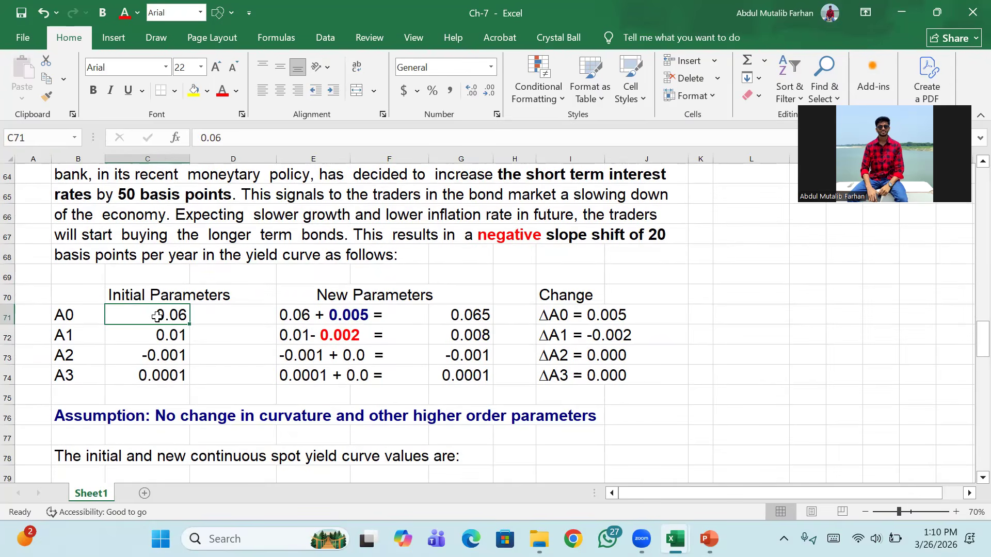
click(375, 313)
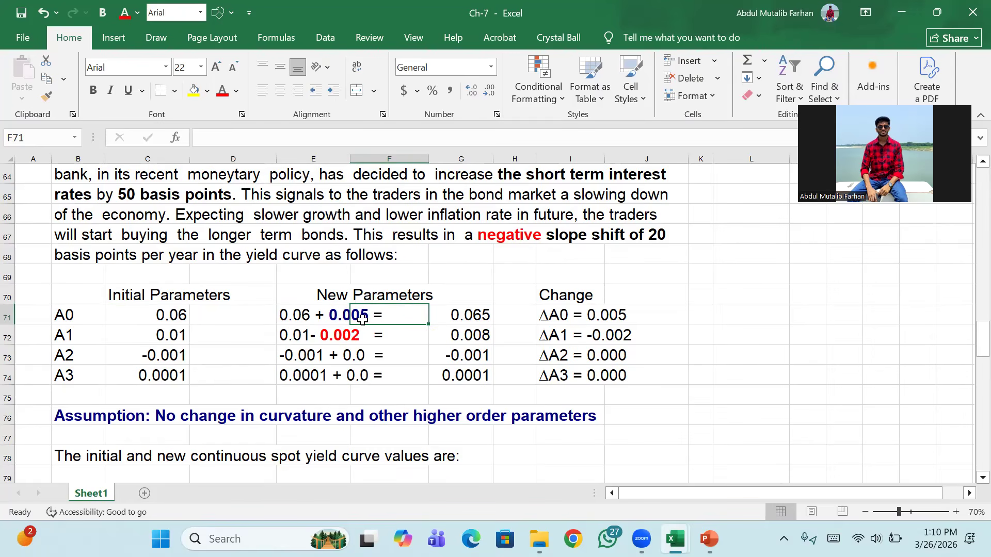
click(169, 315)
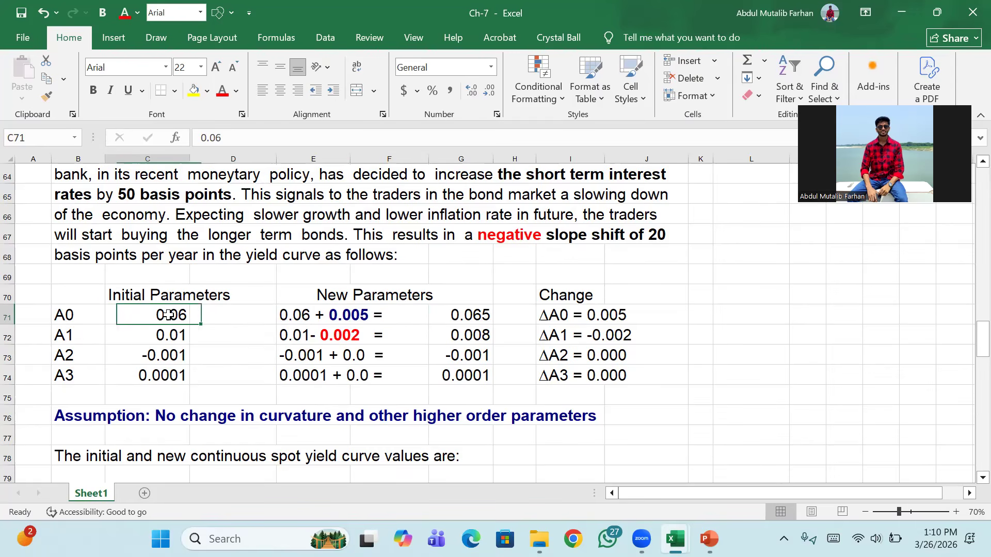
click(364, 316)
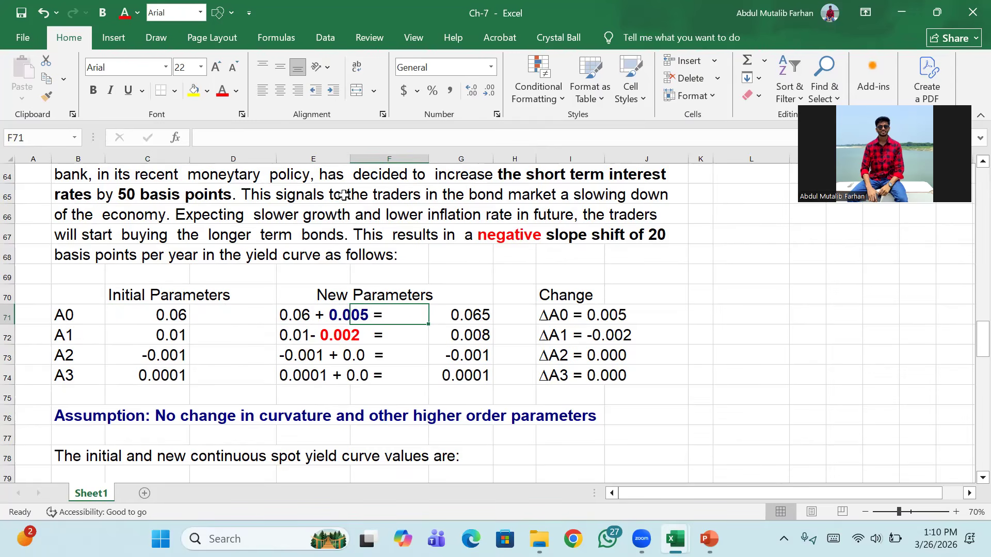
click(74, 311)
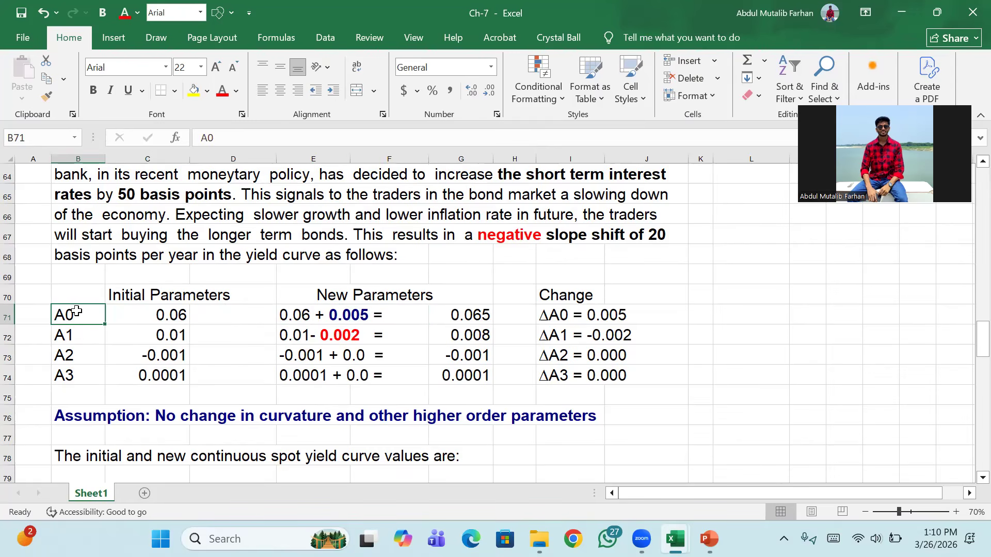
click(171, 316)
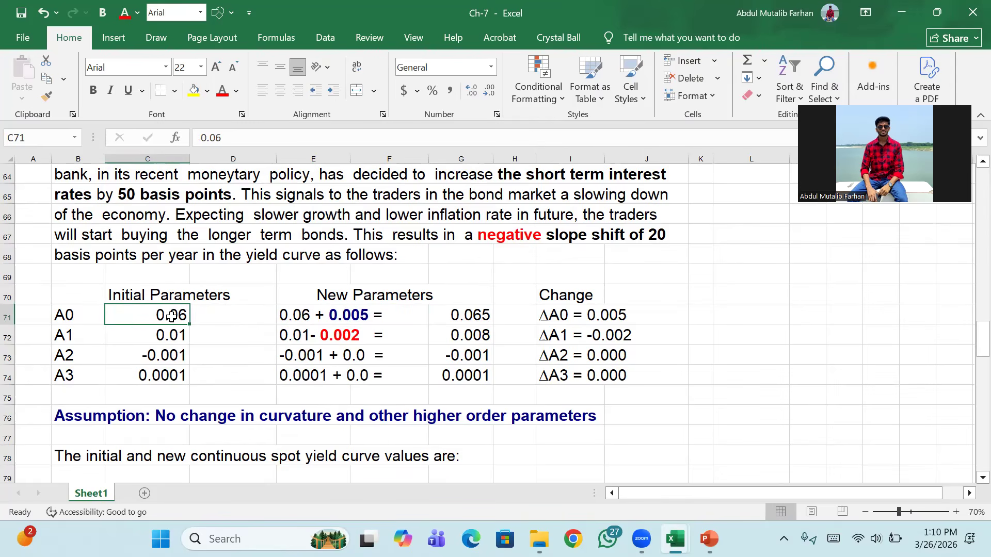
click(344, 316)
click(468, 319)
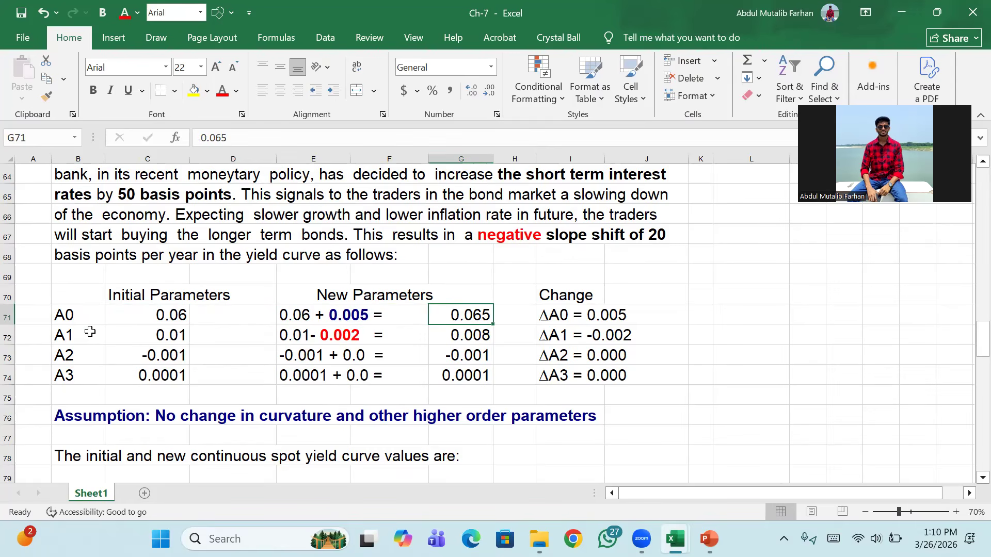
click(151, 193)
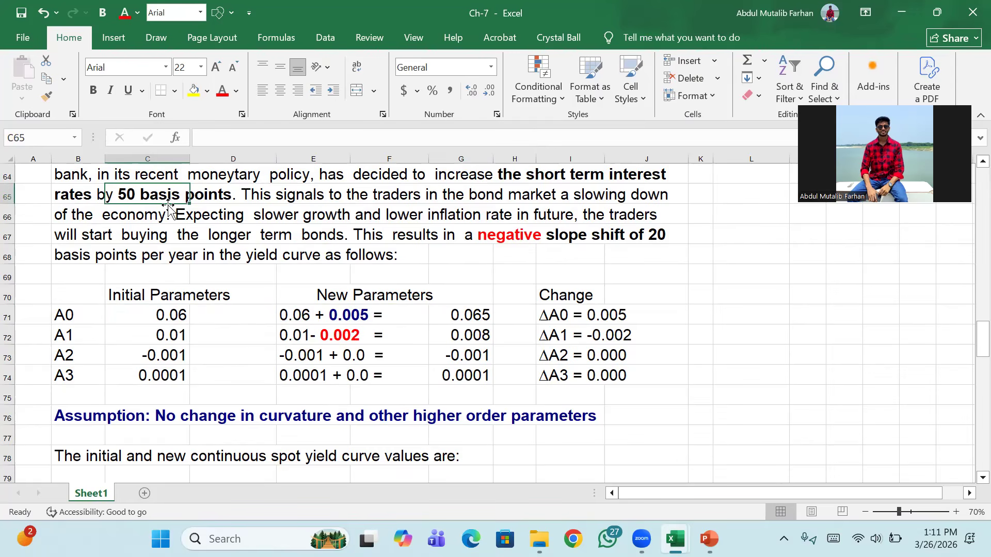
- Follow the A1 row from its initial value in C72 through the adjustment in E72 to the new value in G72
click(64, 337)
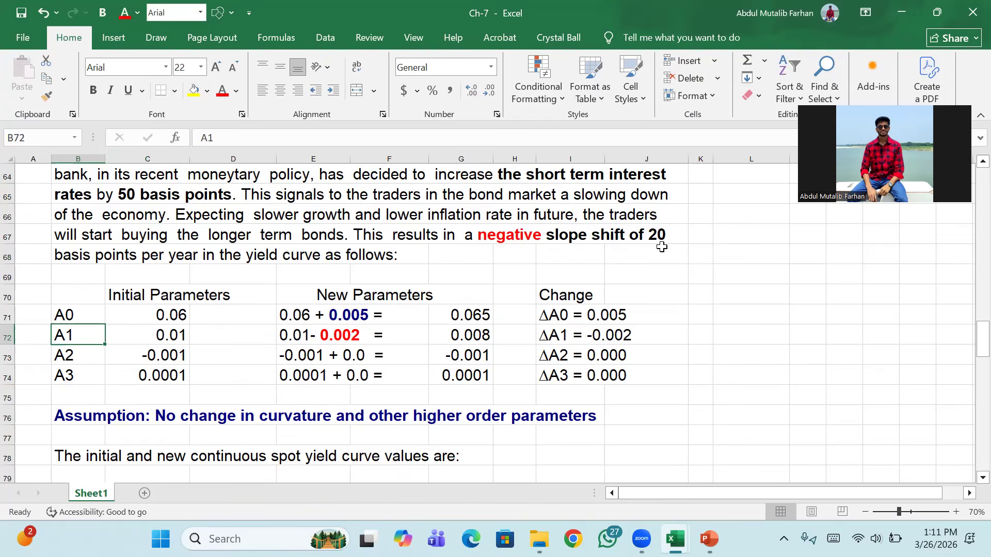
click(169, 340)
click(340, 336)
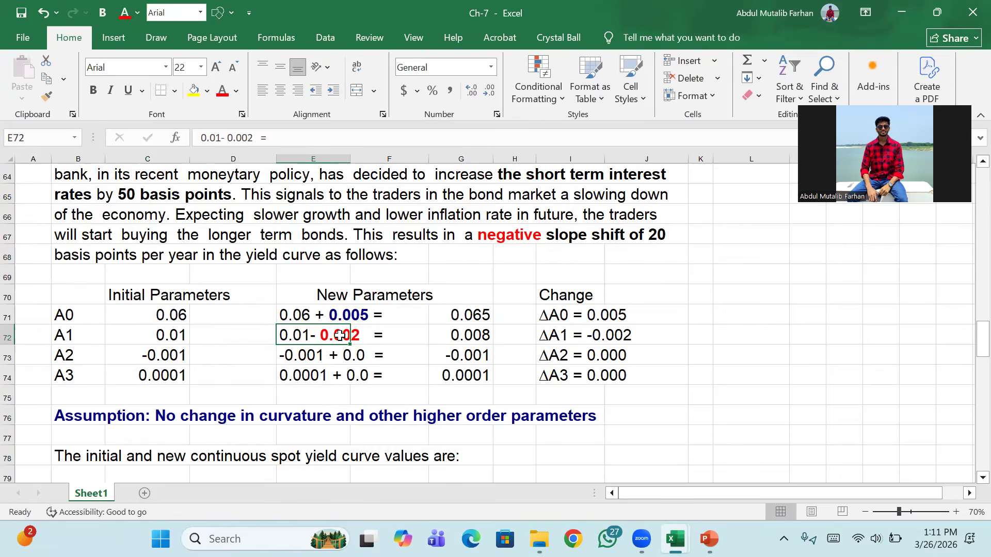
click(477, 337)
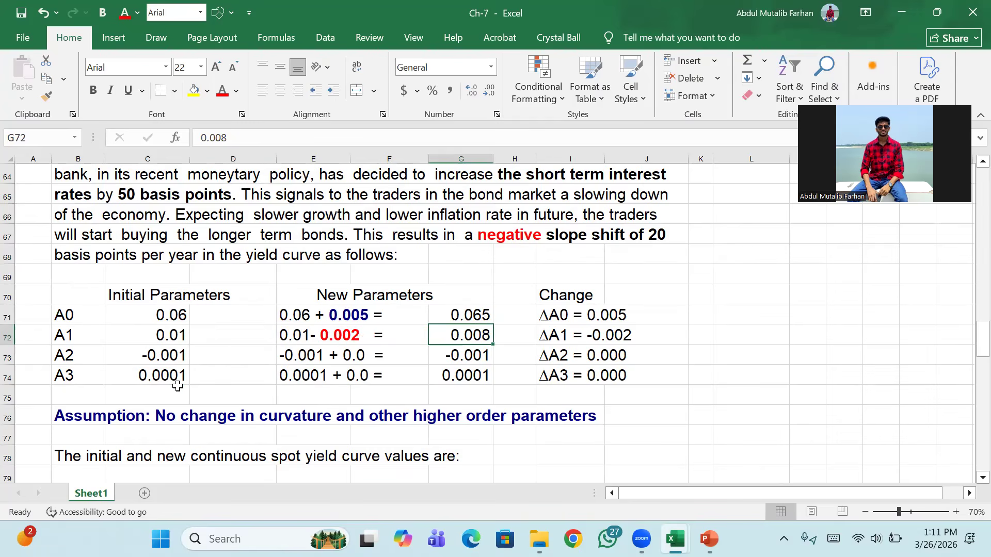
- Revisit Example 1 to review the shape parameters starting from A0 in C5 and the r(1) to r(5) spot rates
scroll(342, 286, up, 6)
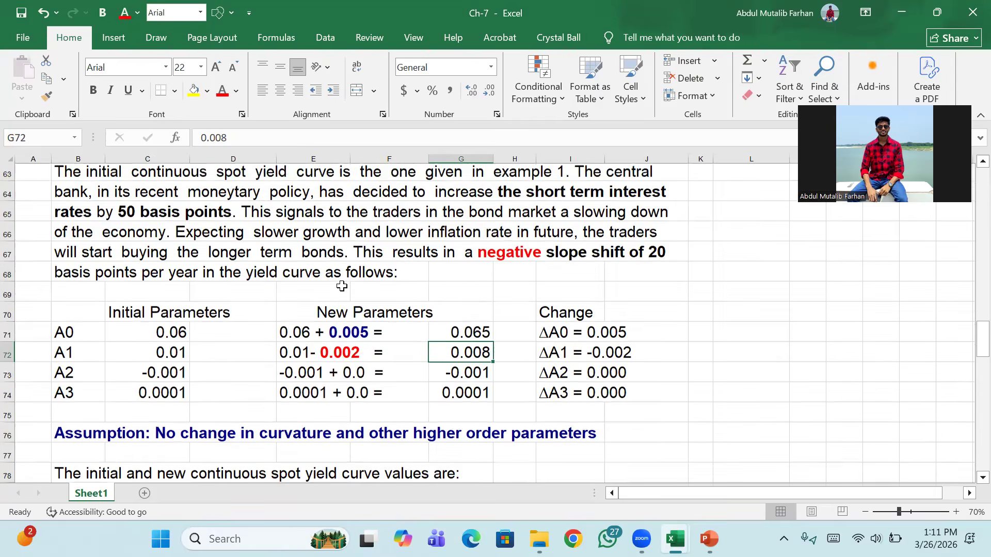
scroll(342, 286, up, 9)
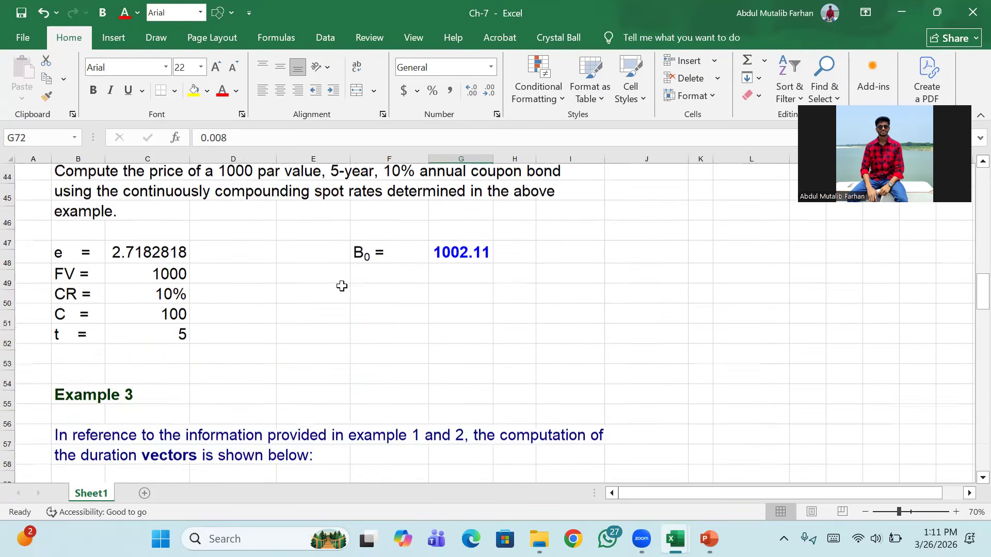
scroll(342, 286, down, 11)
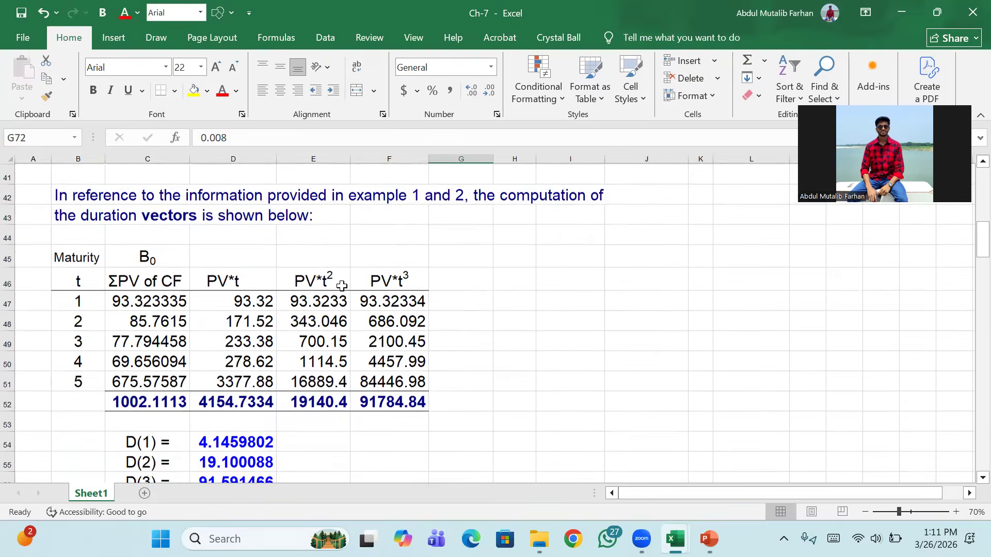
scroll(291, 379, up, 5)
scroll(291, 380, up, 10)
scroll(287, 379, down, 4)
scroll(278, 361, up, 1)
scroll(275, 359, up, 3)
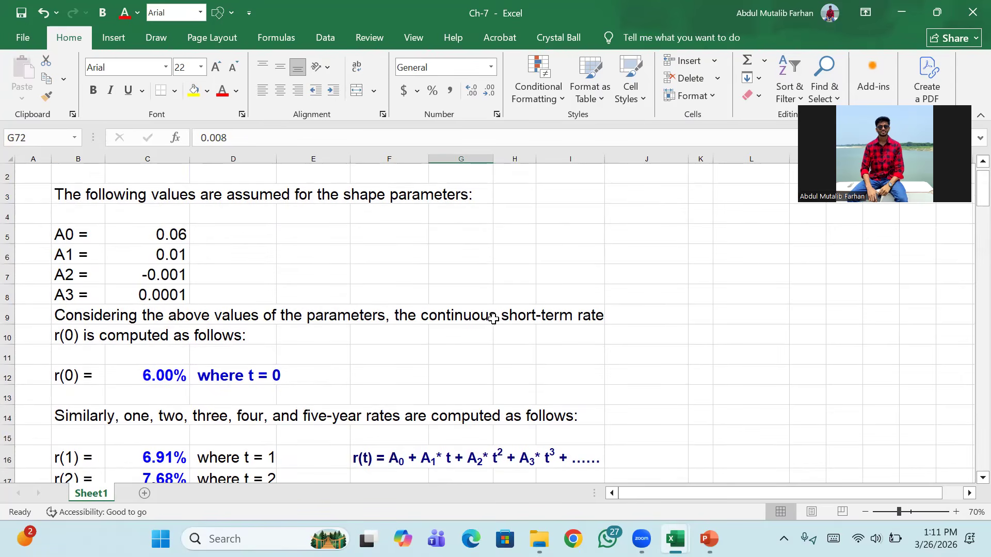
click(169, 238)
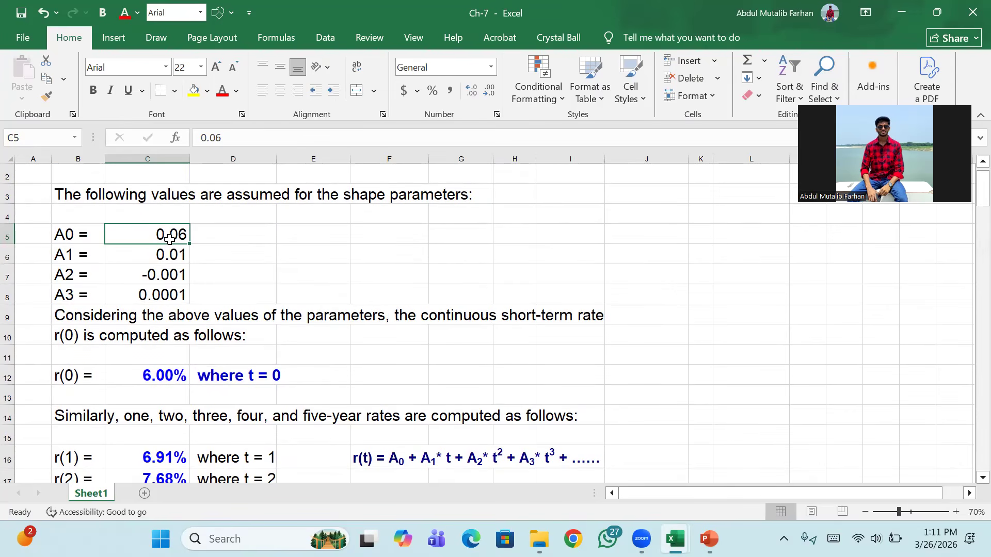
scroll(169, 239, down, 2)
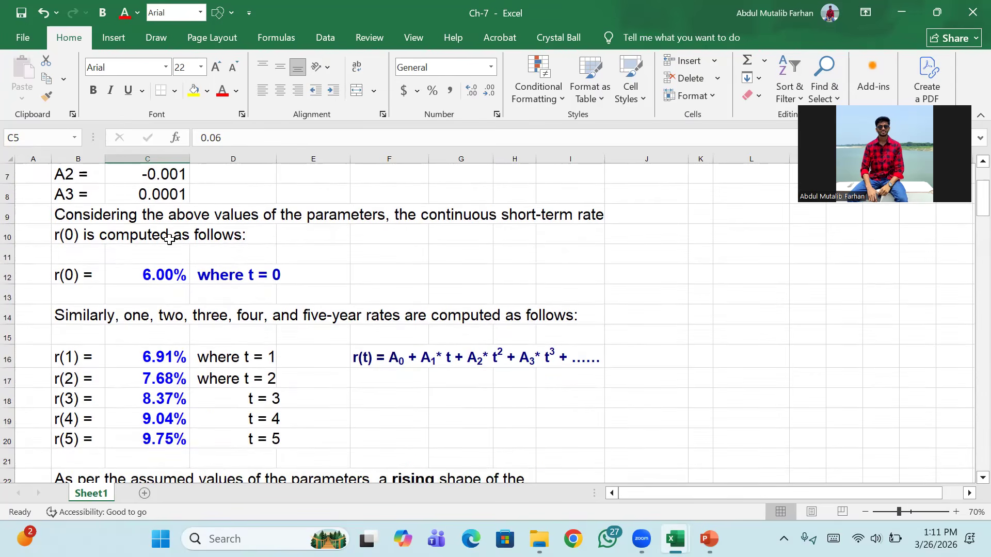
scroll(170, 239, down, 1)
scroll(165, 237, down, 1)
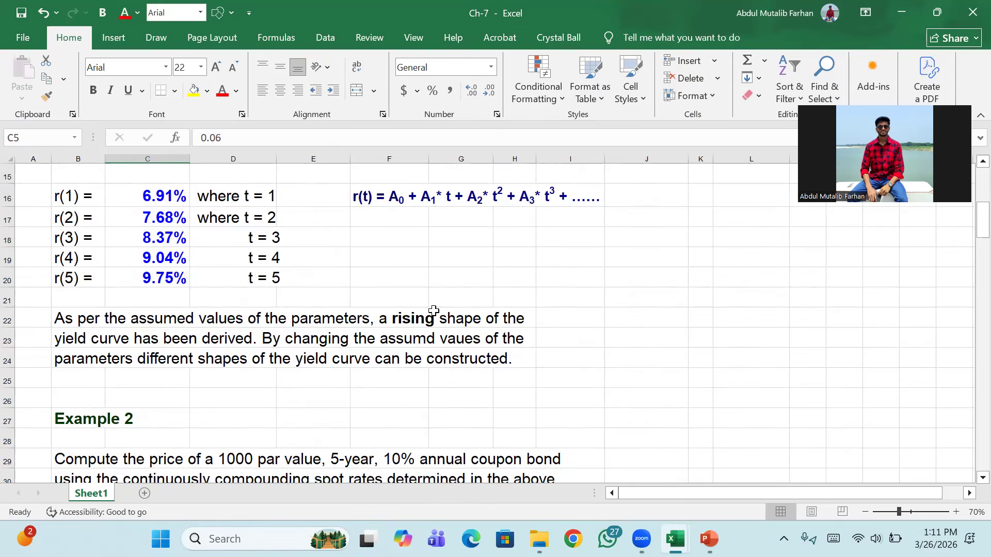
scroll(406, 351, down, 1)
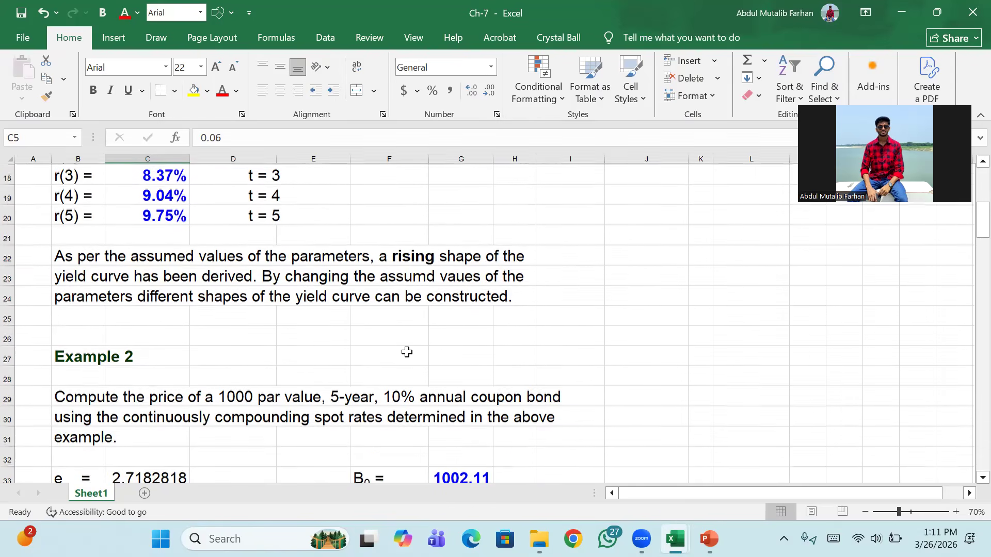
- Return to Example 4 and go through the labels A0 to A3 in B71:B74 and the A1 adjustment in E72
scroll(310, 363, down, 1)
scroll(311, 363, down, 7)
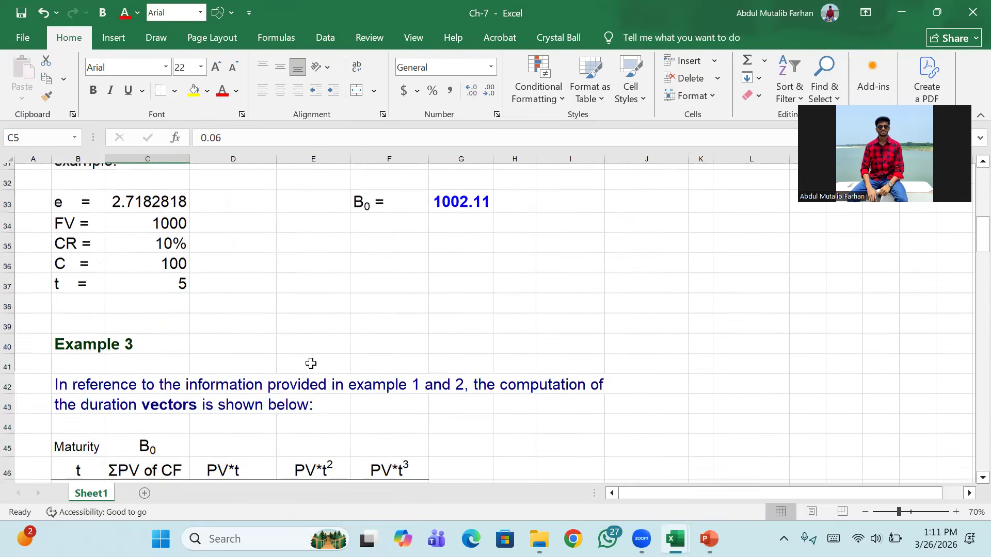
scroll(311, 363, down, 8)
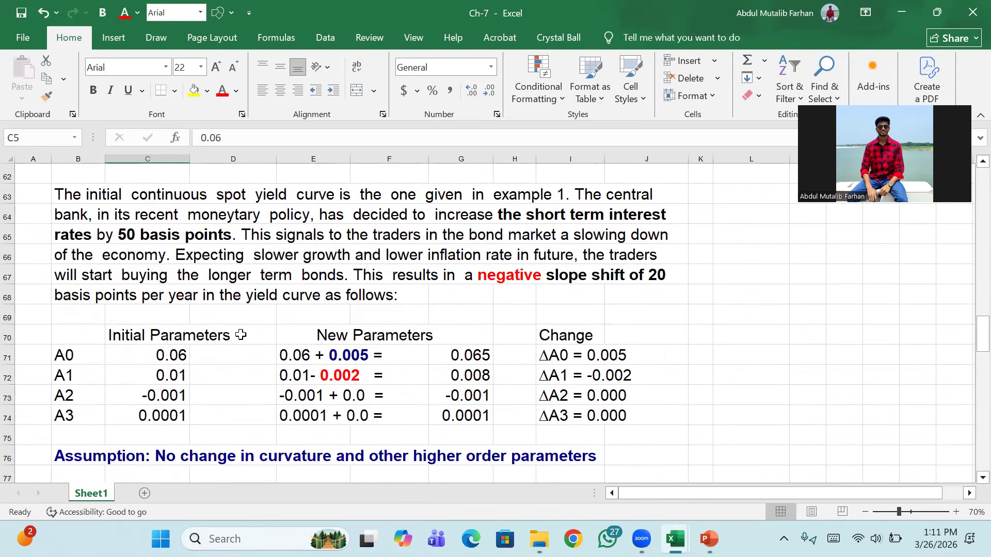
click(73, 358)
key(Down)
key(Down)
key(Down)
click(73, 359)
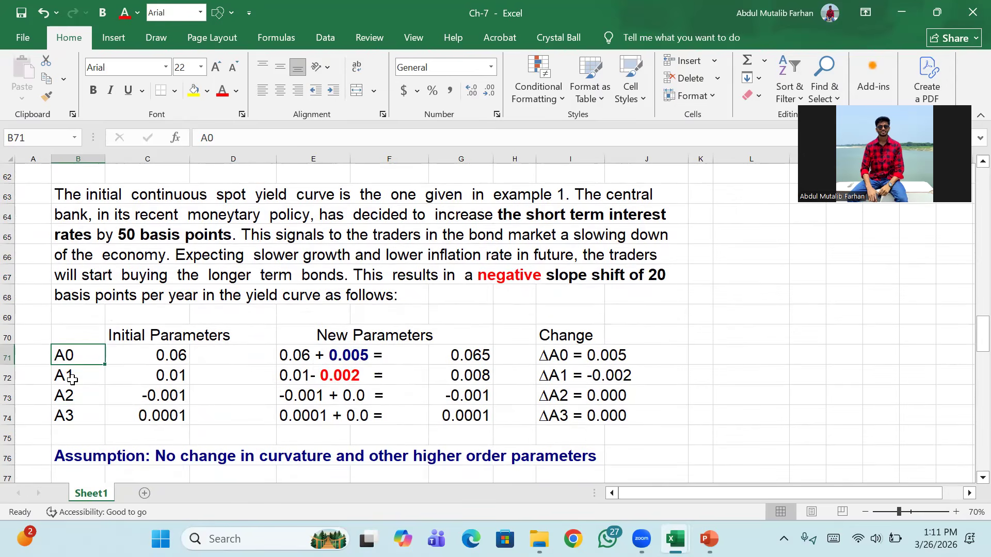
click(73, 379)
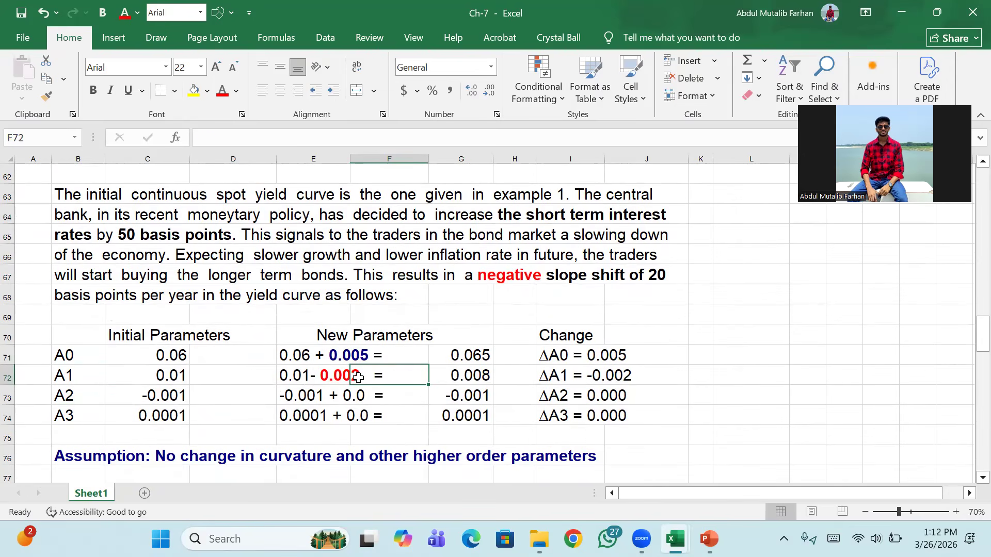
click(332, 375)
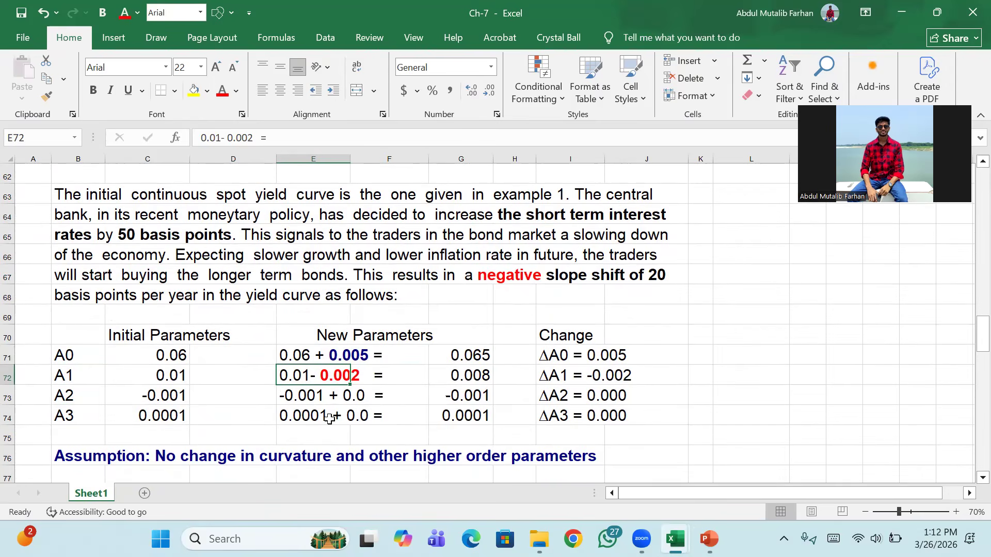
- Go through the new parameter values for A0 to A3 in G71:G74
click(472, 353)
key(Down)
key(Down)
key(Down)
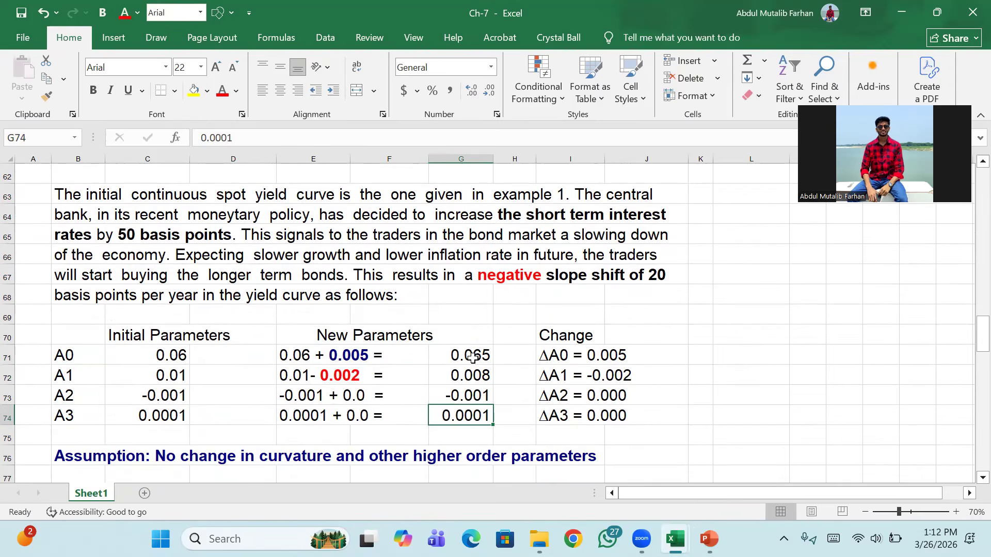
- Inspect the one-year new yield formula in D82 and the initial yields in C82:C86 of the Example 4 yield table
scroll(487, 401, down, 3)
scroll(488, 400, down, 2)
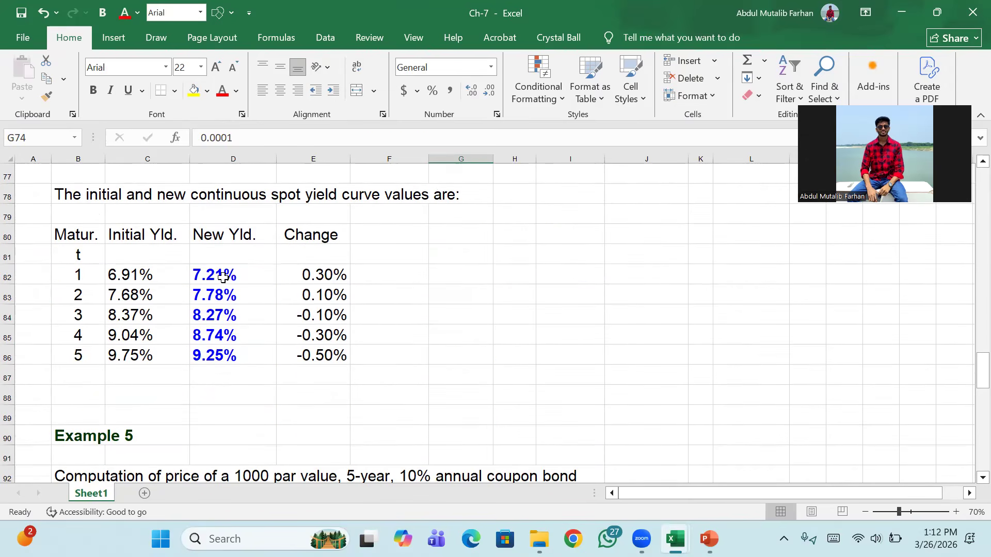
click(222, 278)
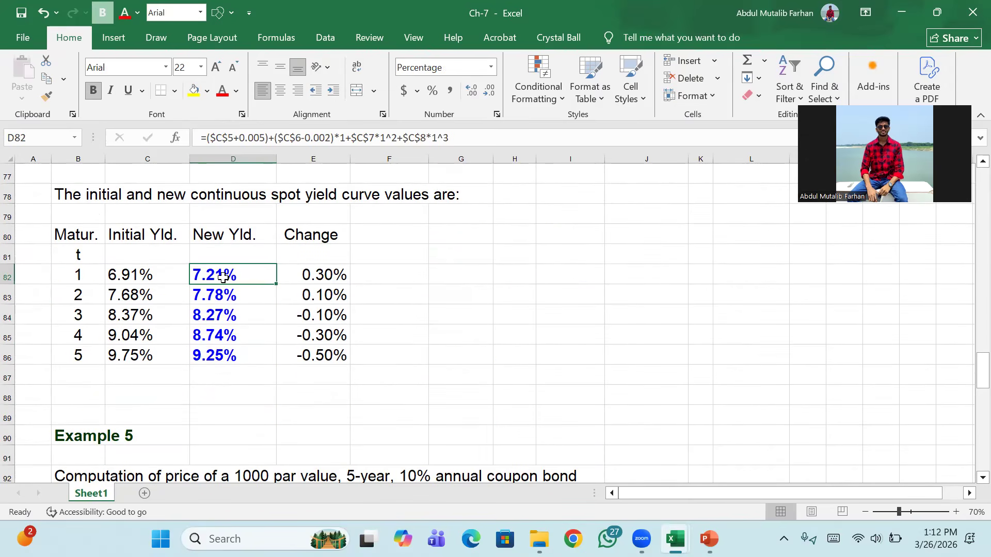
click(163, 271)
key(Down)
key(Down)
key(Down)
key(Down)
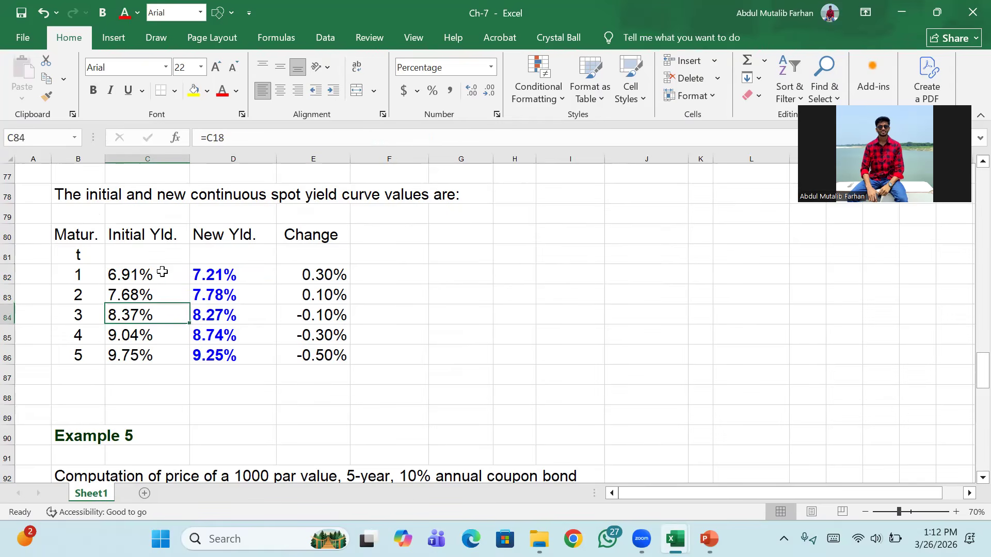
- Step through the new yield formulas for maturities 1 to 5 in D82:D86
click(216, 276)
key(Down)
key(Down)
key(Down)
key(Down)
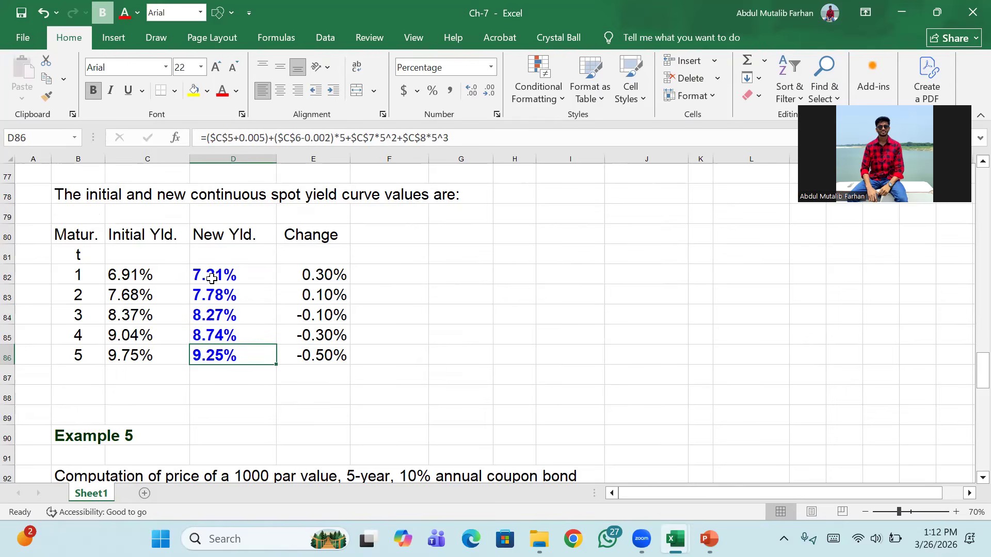
- Review the A0 to A3 parameters, the r(t) spot rate equation and the one- to five-year rates in Example 1
scroll(212, 278, up, 19)
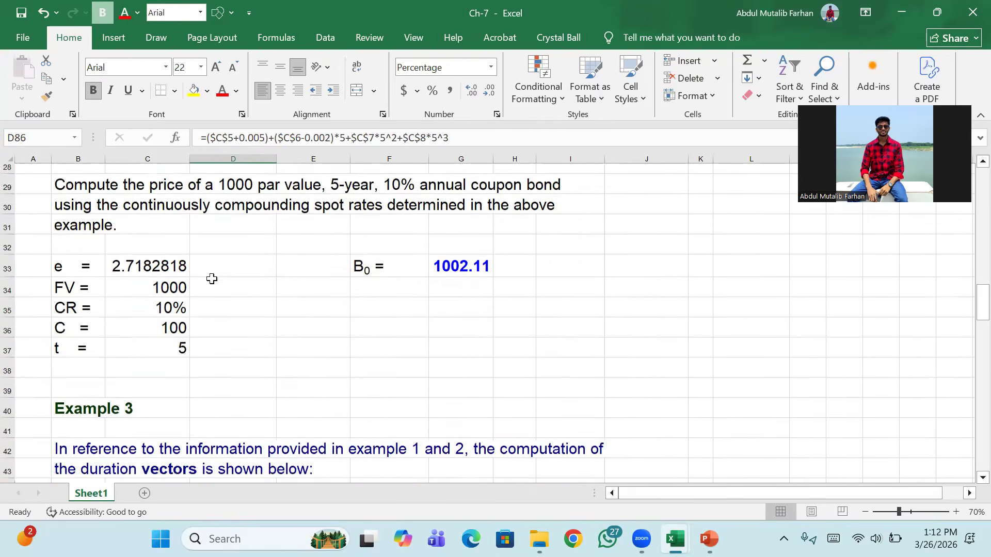
scroll(212, 279, up, 4)
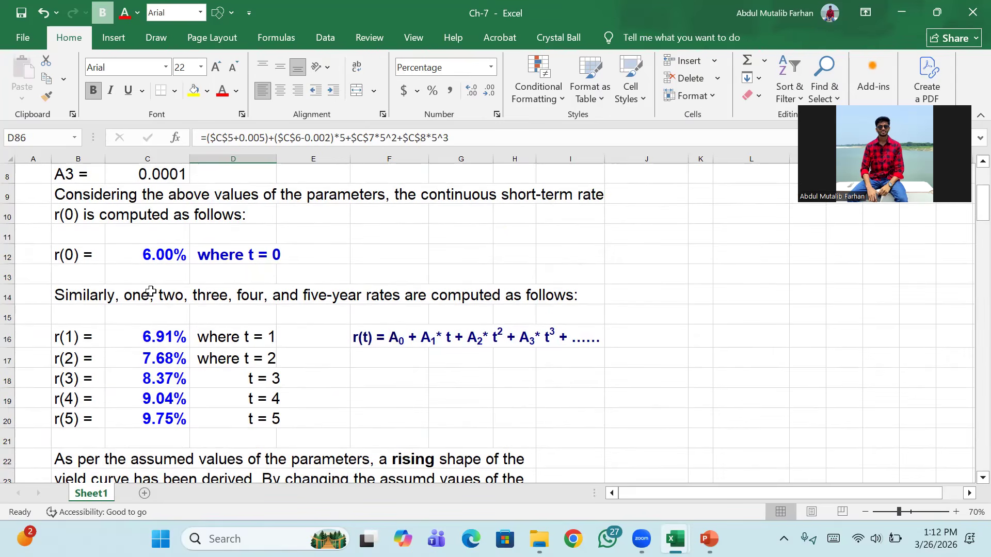
scroll(150, 290, up, 2)
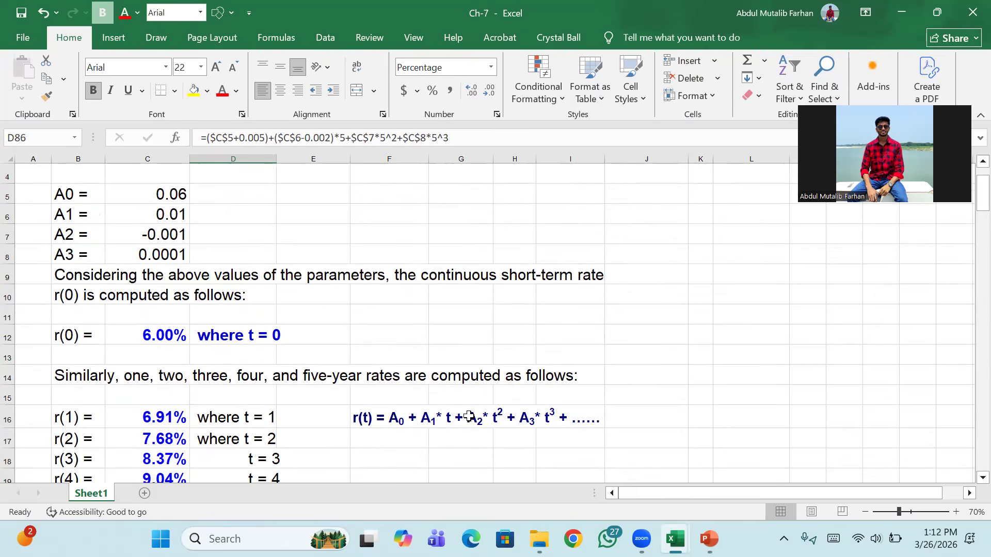
scroll(451, 408, down, 2)
scroll(599, 283, down, 15)
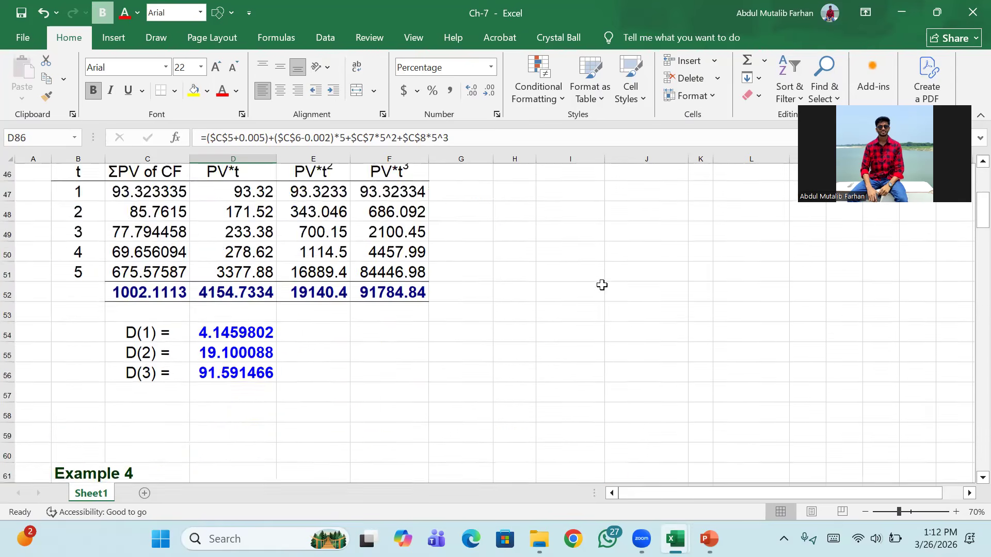
scroll(444, 325, down, 9)
scroll(274, 308, up, 4)
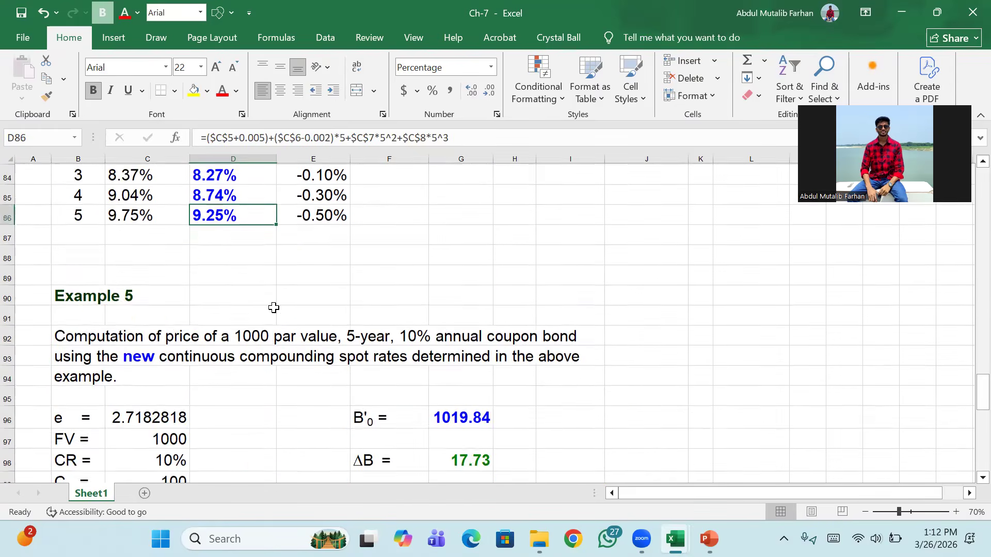
- Step through the new yields in D82:D86 and inspect the yield change formula in E82
click(227, 314)
key(Down)
key(Down)
key(Down)
key(Down)
click(330, 319)
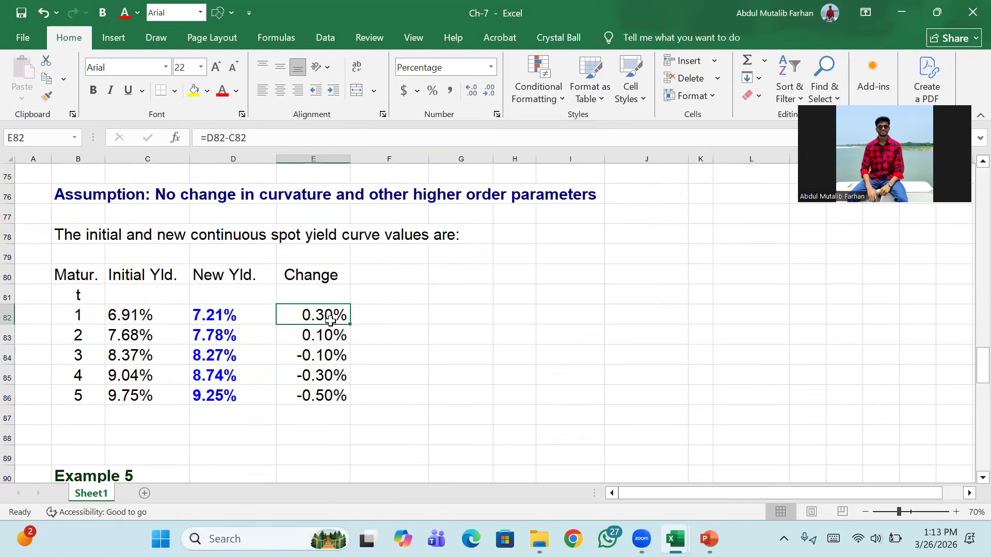
- Read the Example 5 bond pricing problem and its inputs alongside the initial and new yields from Example 4
scroll(255, 305, down, 4)
scroll(253, 307, up, 1)
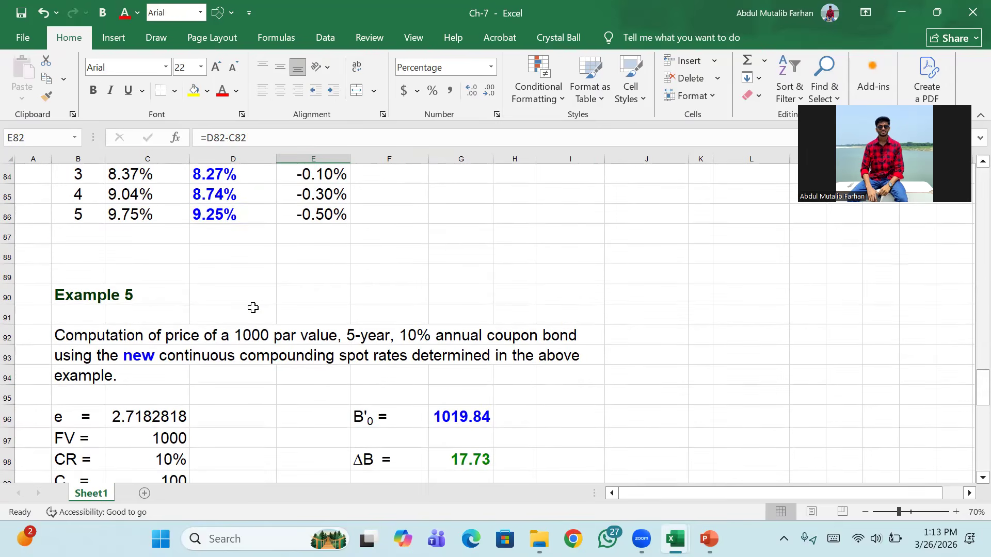
scroll(253, 308, up, 2)
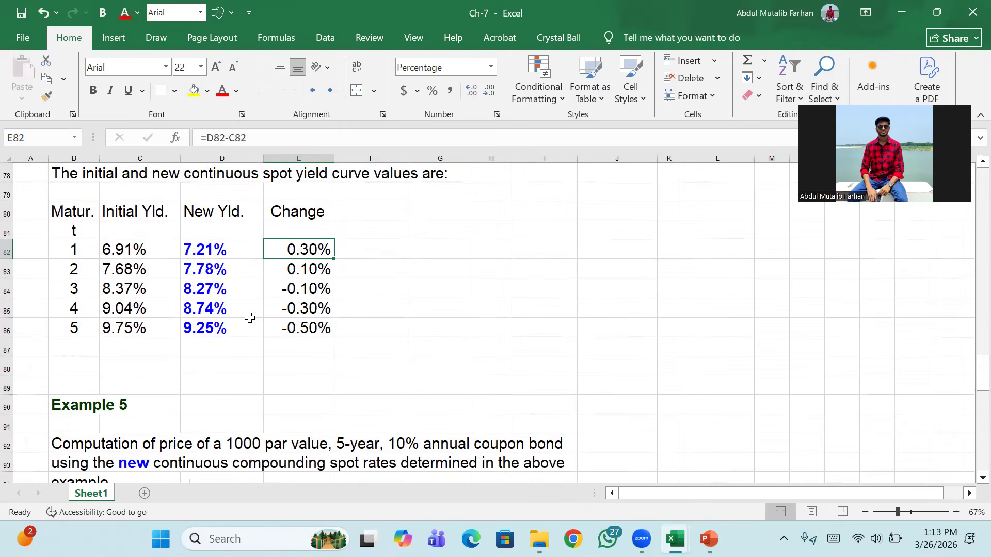
scroll(250, 317, down, 1)
scroll(180, 316, down, 2)
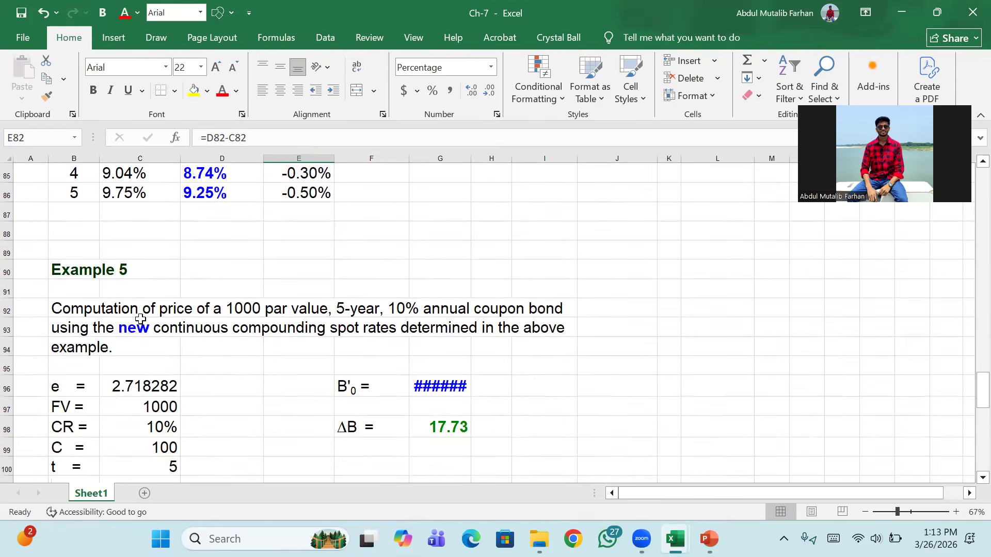
scroll(138, 321, down, 2)
scroll(139, 316, down, 1)
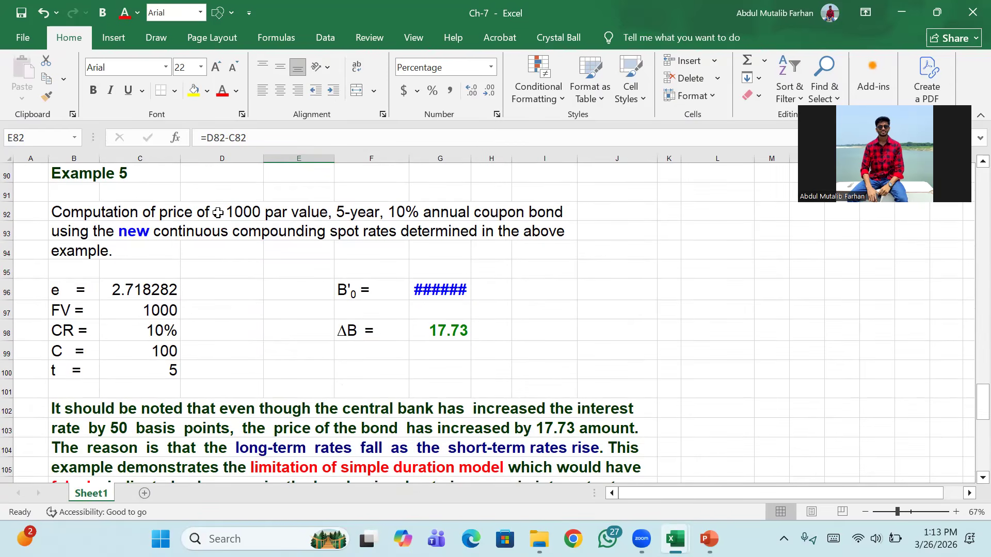
scroll(218, 213, up, 4)
scroll(221, 194, up, 1)
scroll(222, 196, down, 2)
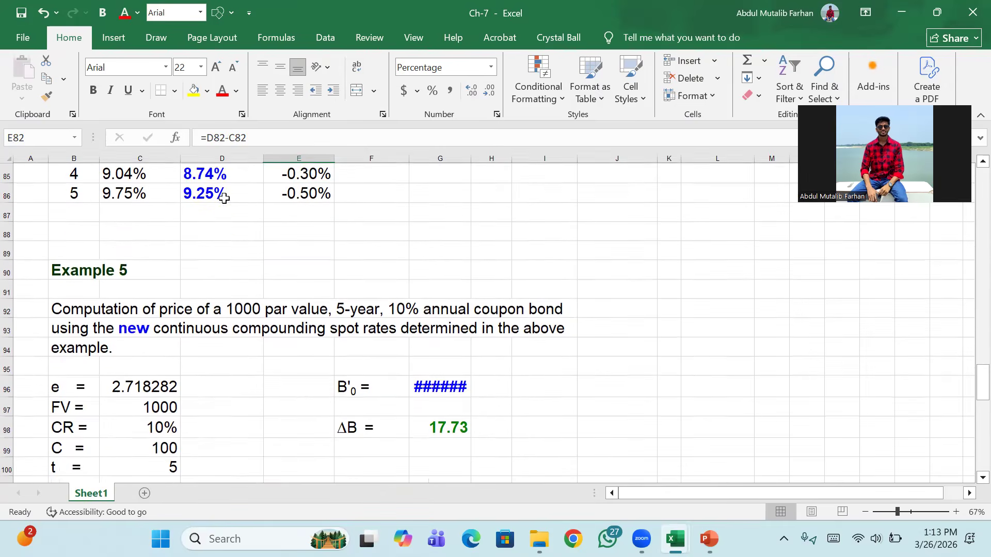
scroll(161, 433, down, 3)
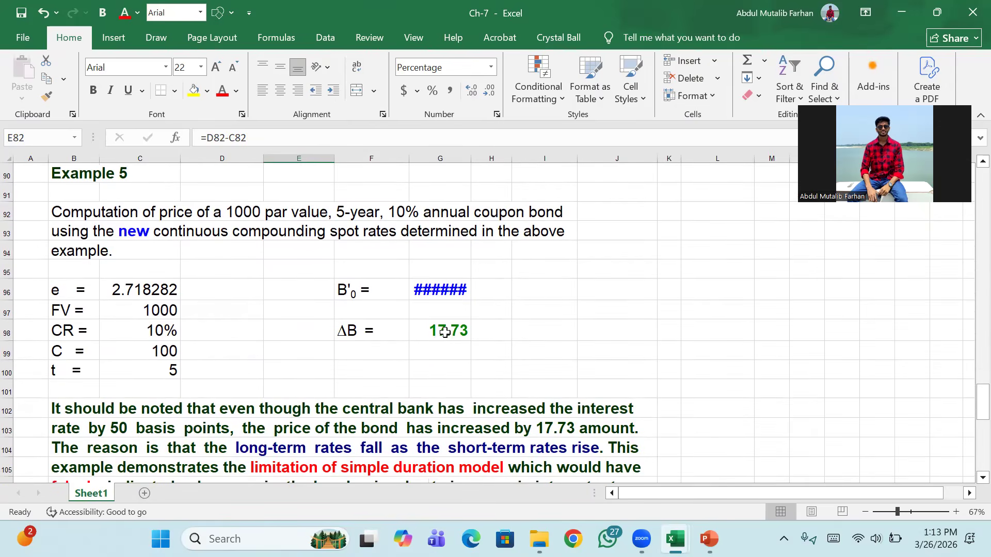
- Auto-fit column G so the new bond price in G96 fits, and inspect its pricing formula
click(445, 333)
click(452, 295)
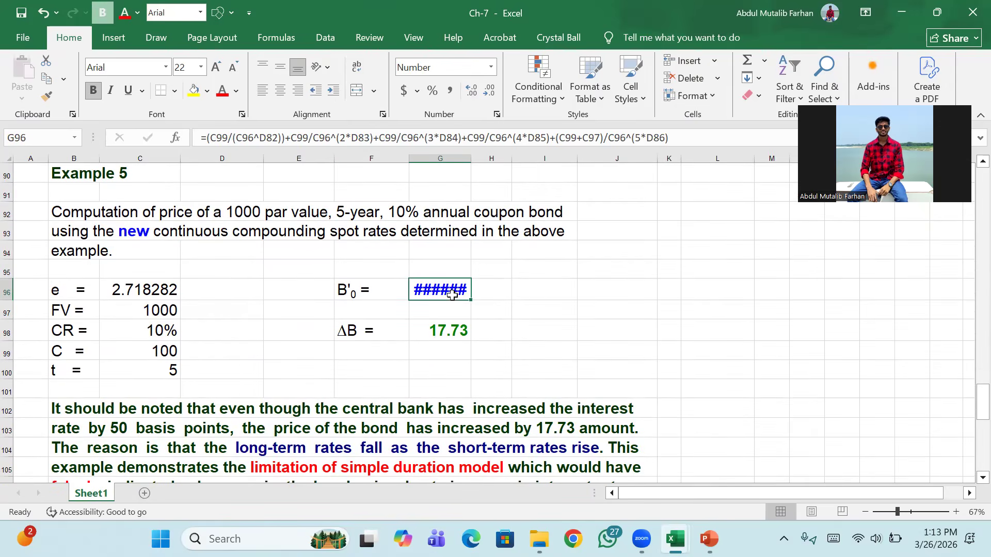
double_click(471, 156)
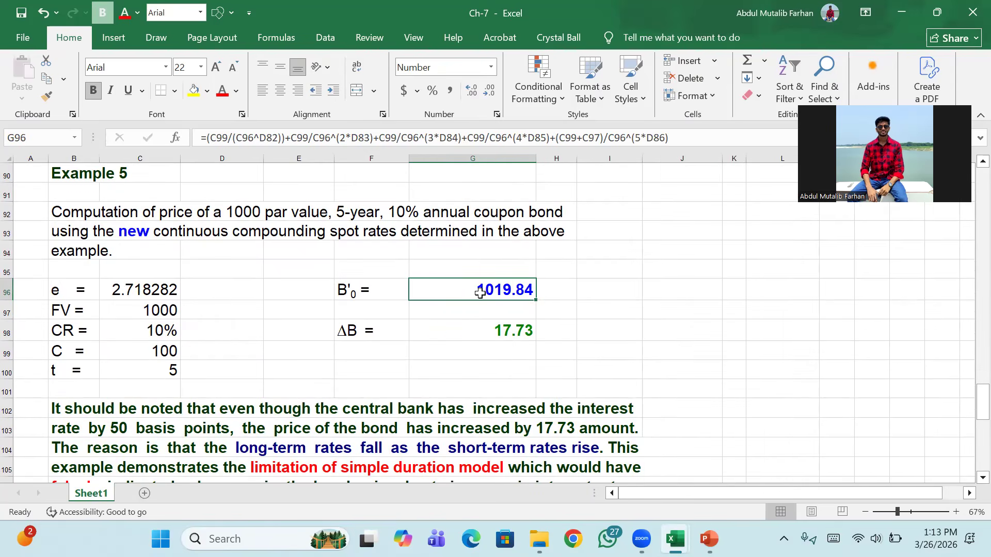
click(604, 326)
click(487, 293)
- Inspect the original bond price formula in G33 of Example 2 for comparison with the new price
scroll(486, 292, up, 20)
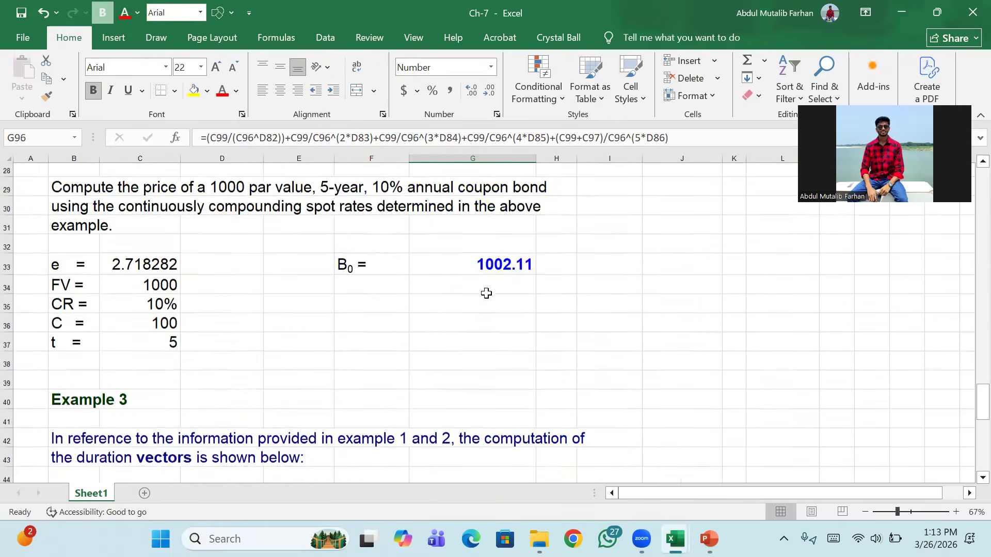
scroll(499, 437, down, 3)
click(499, 267)
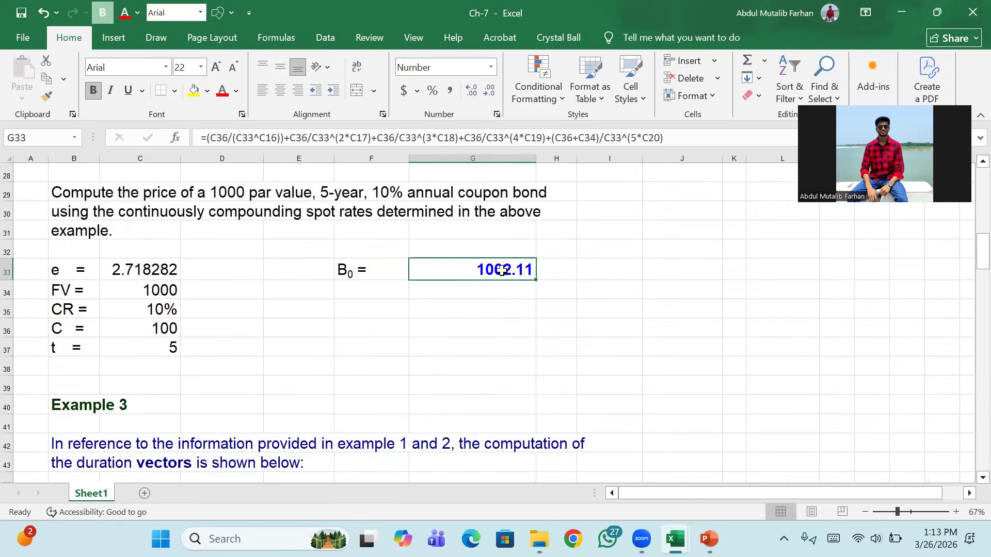
scroll(502, 271, up, 1)
scroll(502, 271, down, 5)
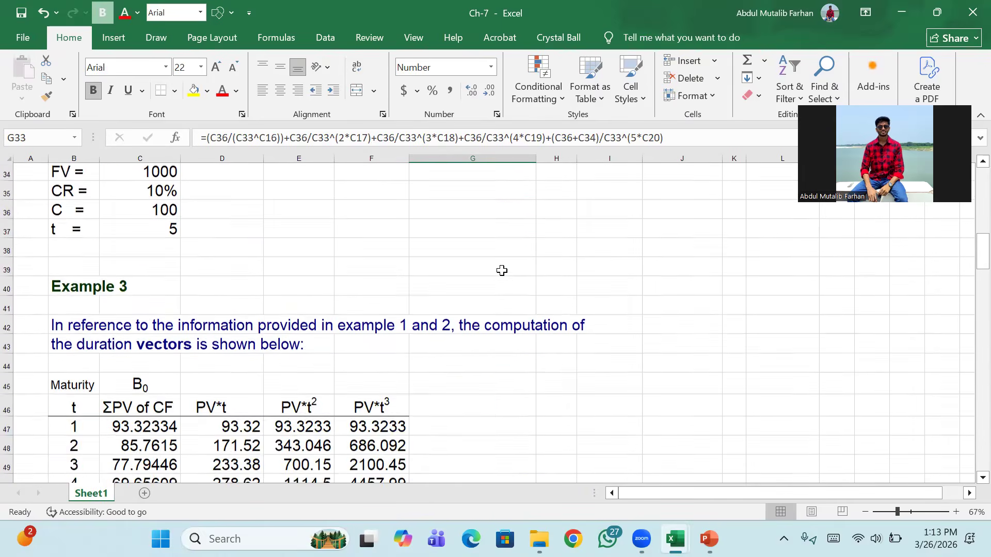
- Return to Example 5 and inspect the ΔB label in F98 and the price change formula in G98
scroll(501, 271, down, 17)
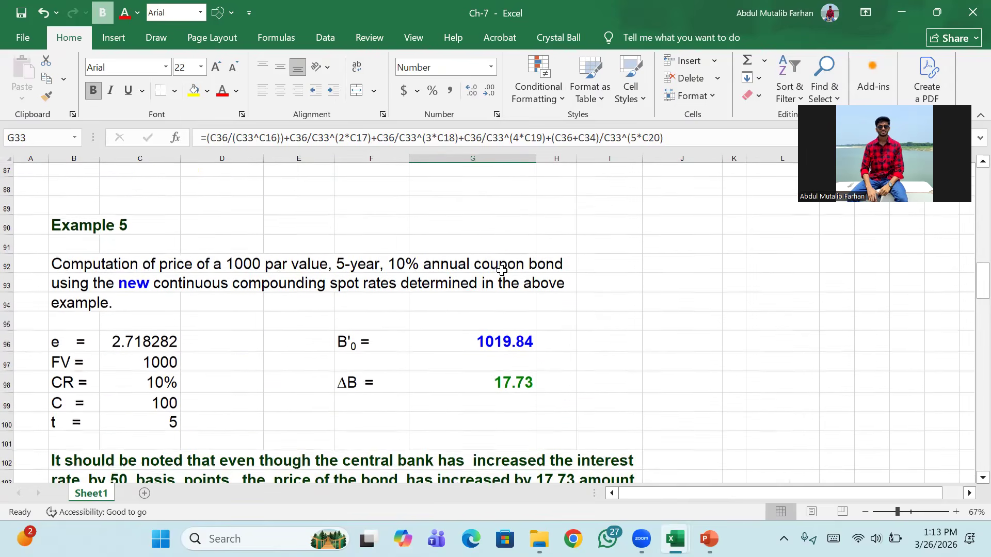
scroll(502, 270, down, 8)
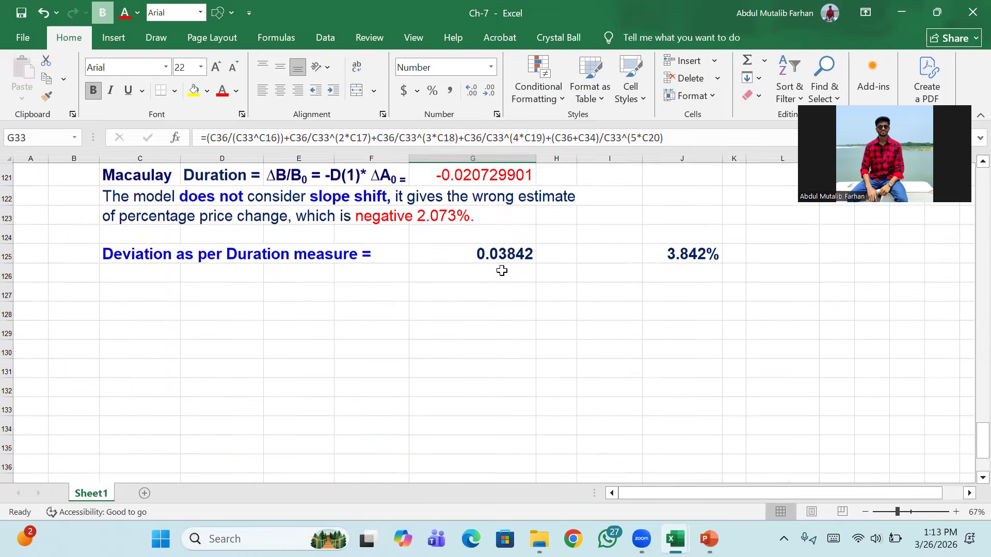
scroll(501, 271, up, 10)
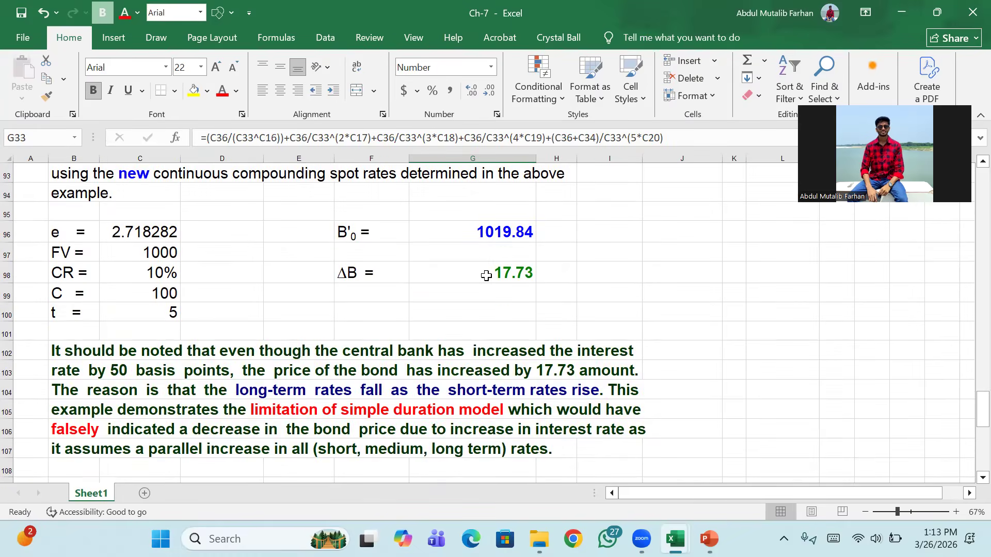
click(509, 349)
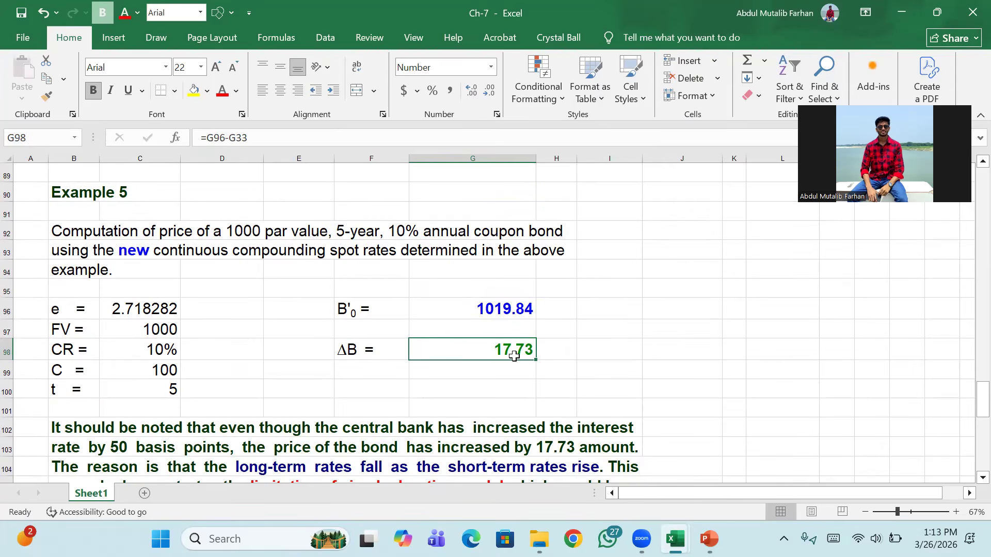
click(370, 351)
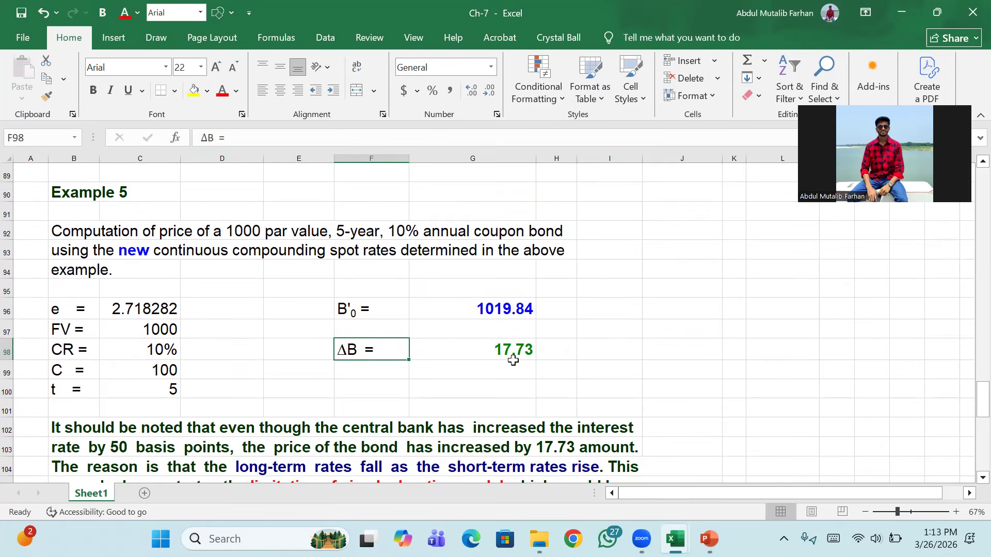
click(512, 359)
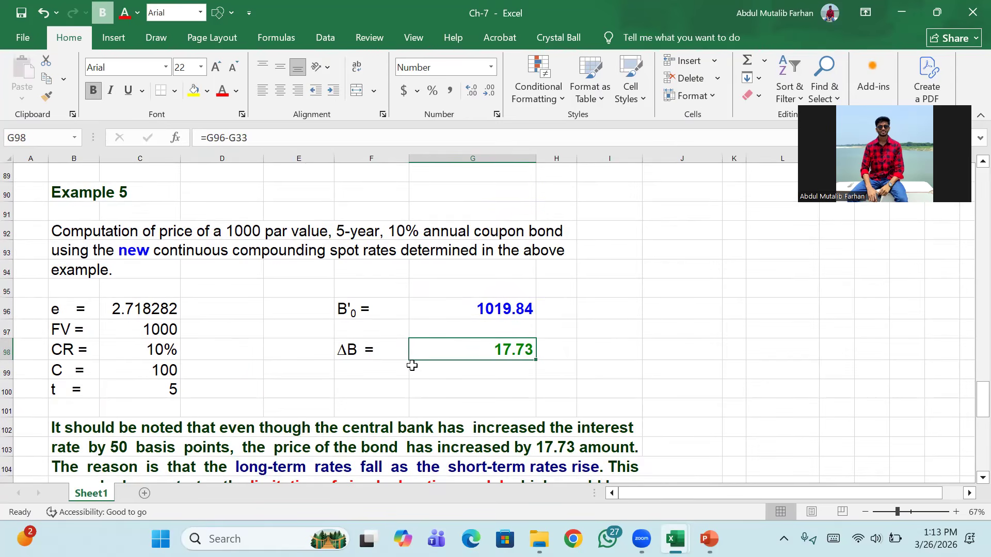
- Read the Example 5 note on the limitation of the simple duration model and the actual percentage price change line
scroll(412, 366, down, 4)
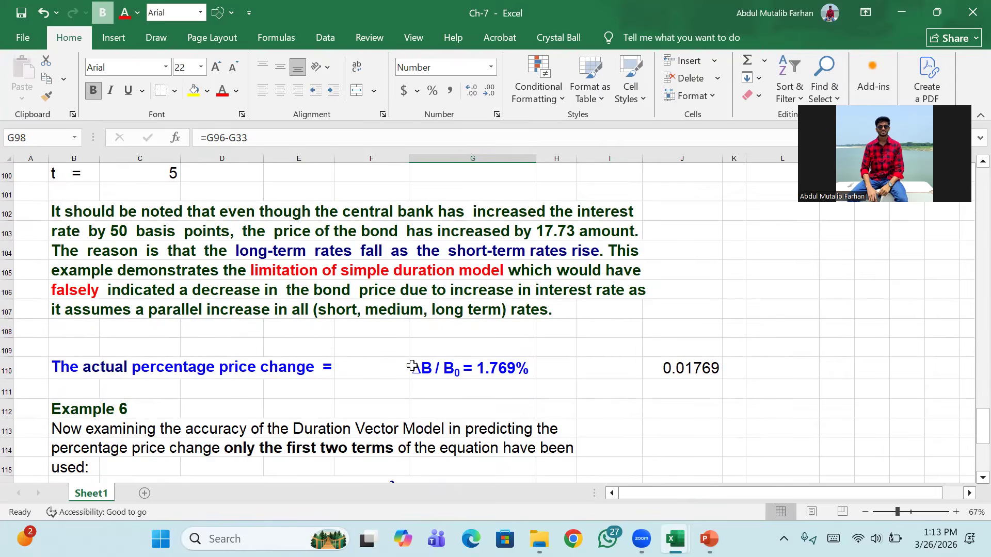
scroll(376, 289, up, 2)
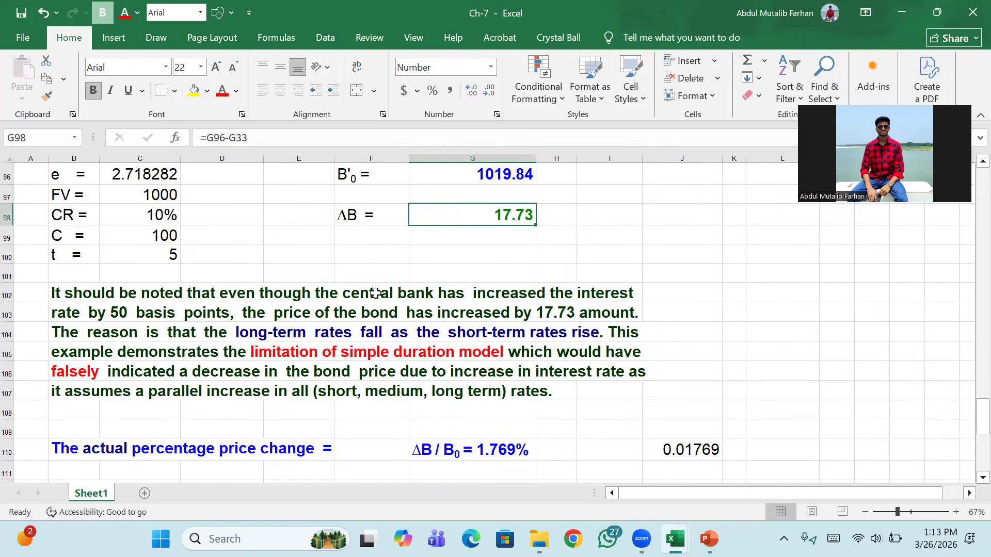
scroll(387, 219, up, 2)
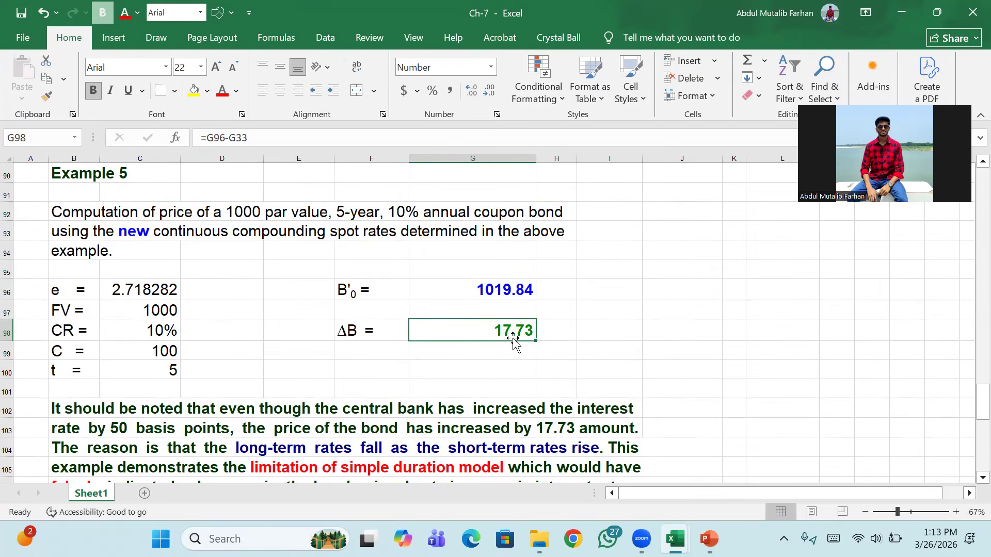
- Build a formula in G99 that subtracts the original price G33 from the new price G96 and divides by G33
click(474, 351)
text(=)
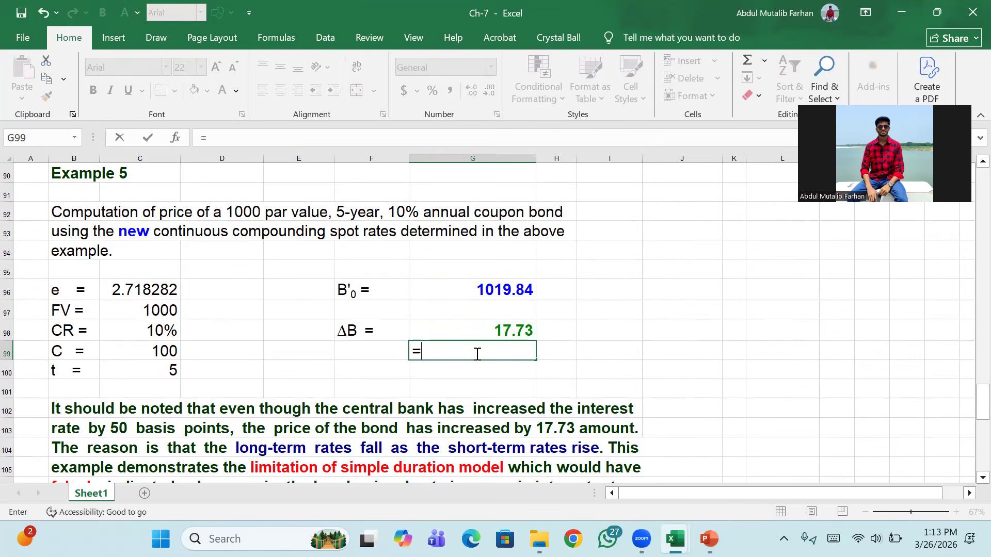
click(461, 294)
text(=)
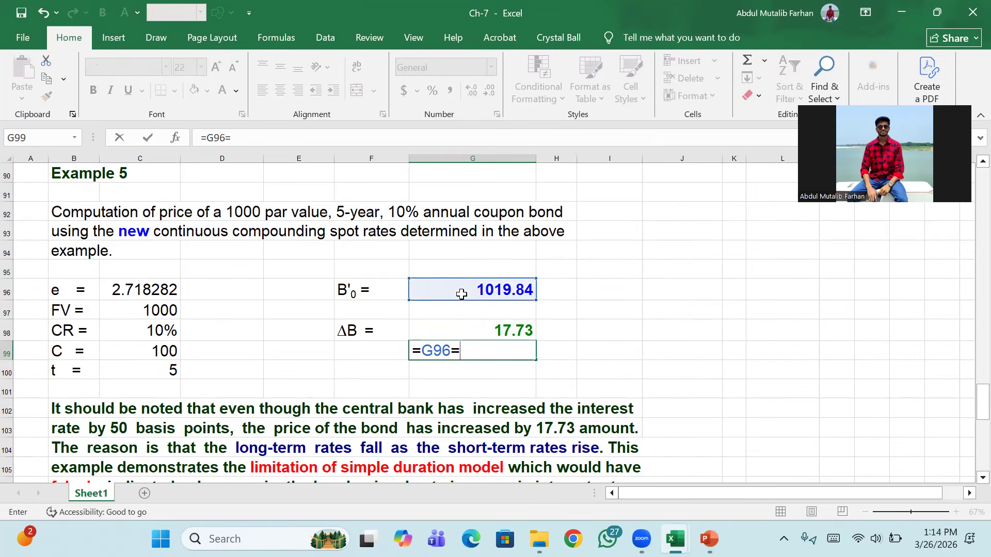
scroll(461, 294, up, 20)
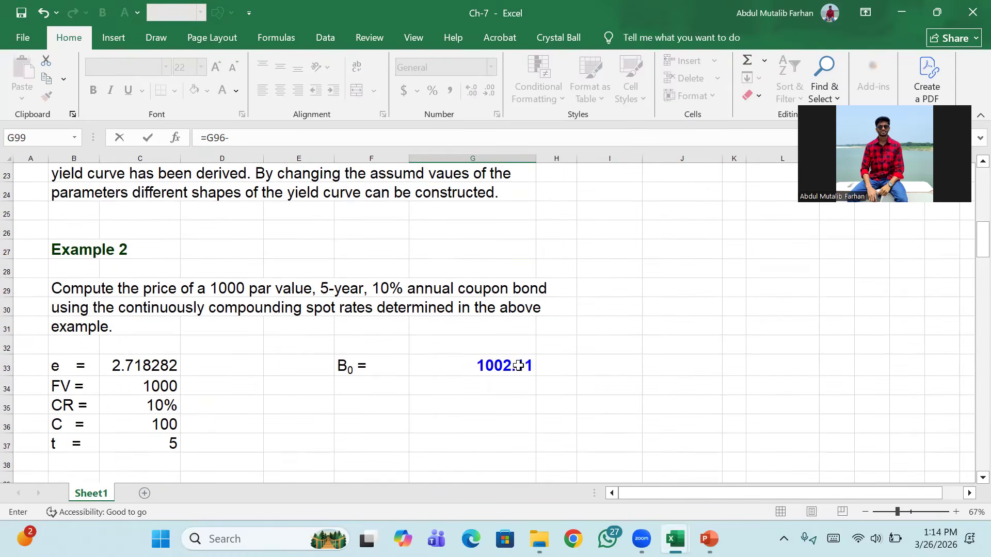
click(518, 366)
text(/)
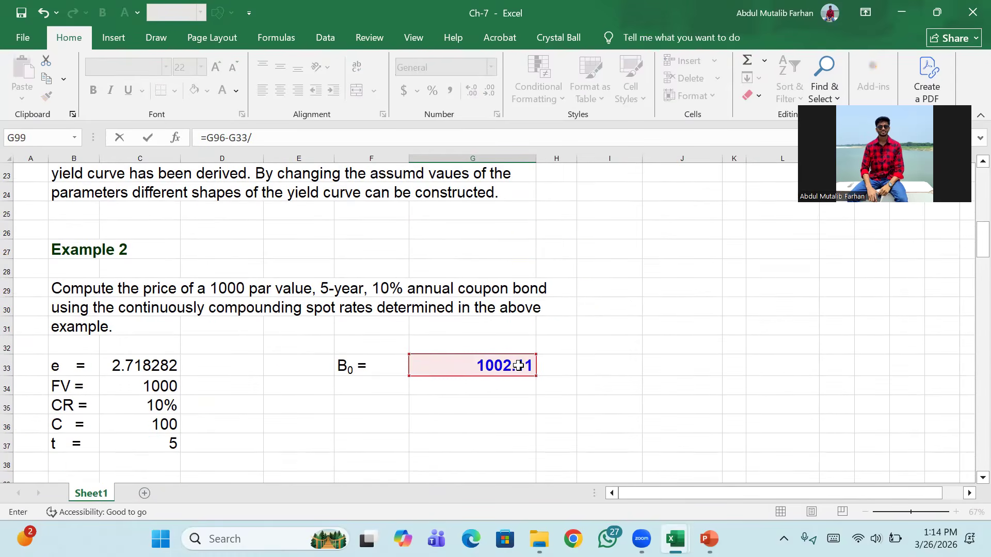
click(513, 365)
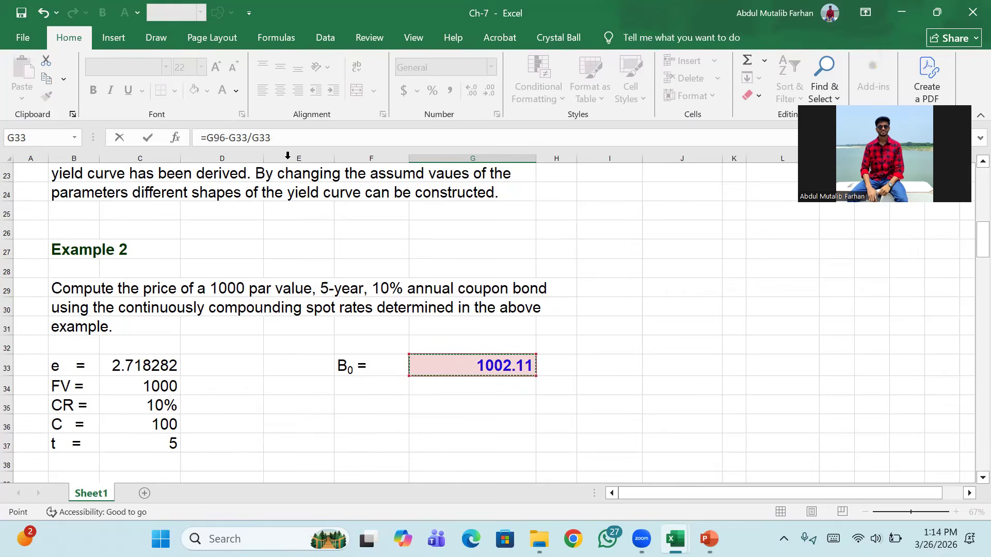
- Correct the G99 formula by enclosing the price difference in parentheses, giving =(G96-G33)/G33
click(247, 138)
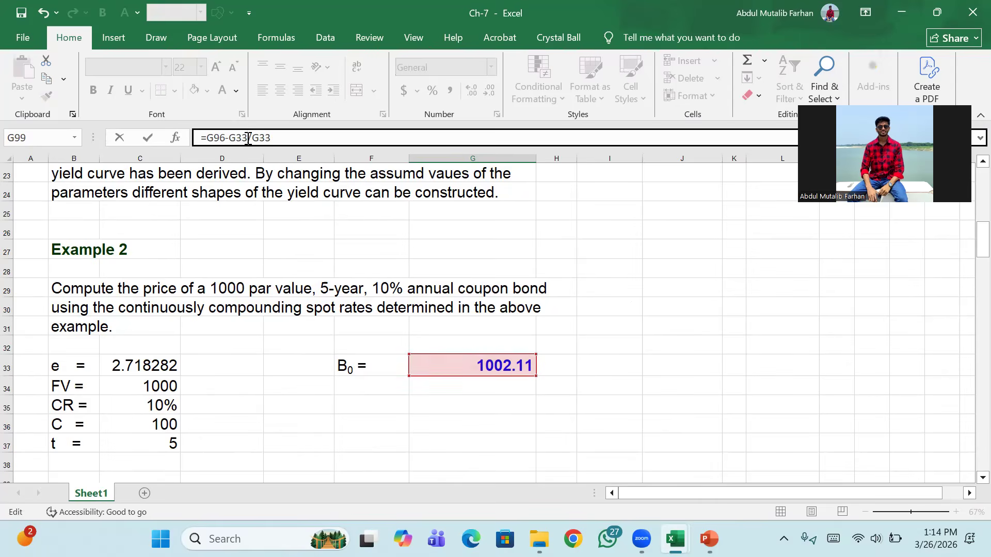
text())
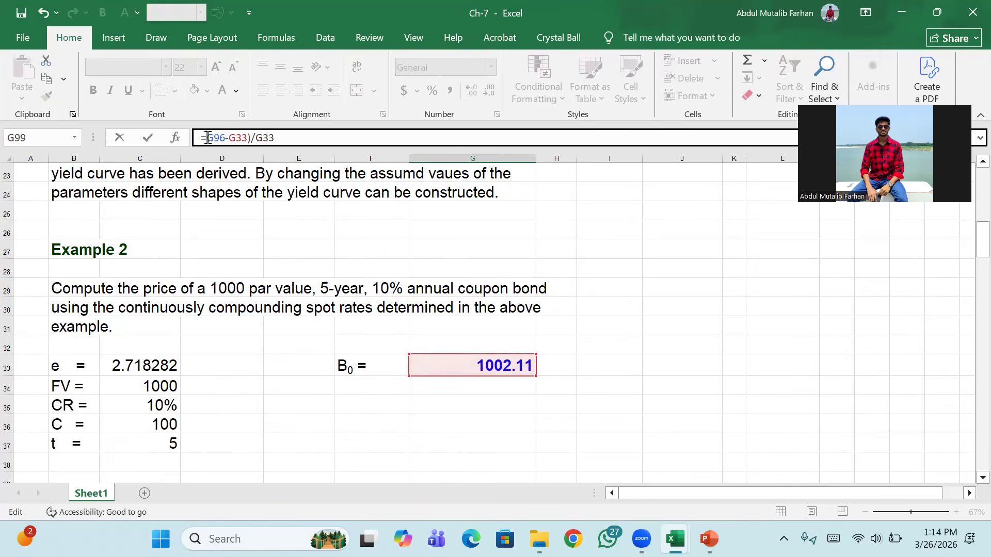
text(()
key(Return)
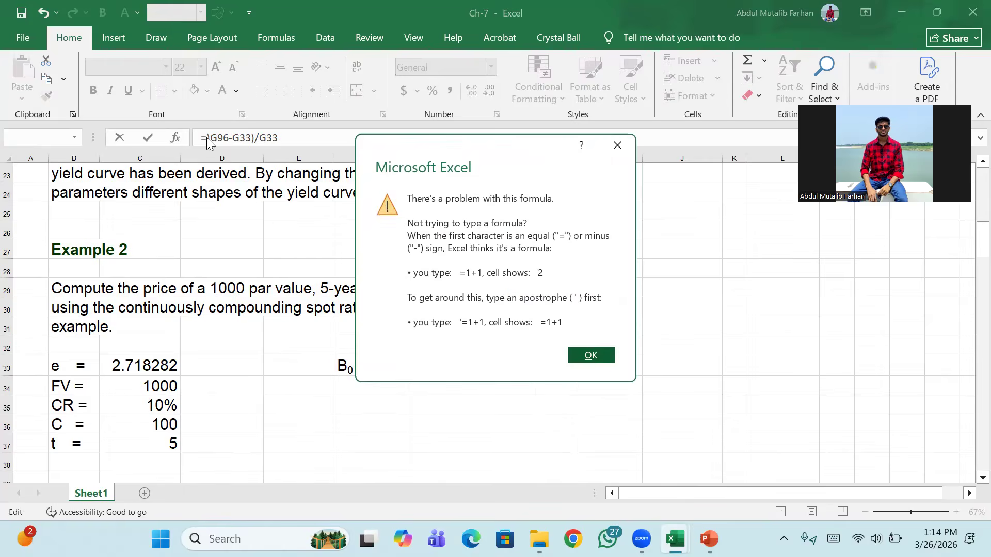
click(616, 146)
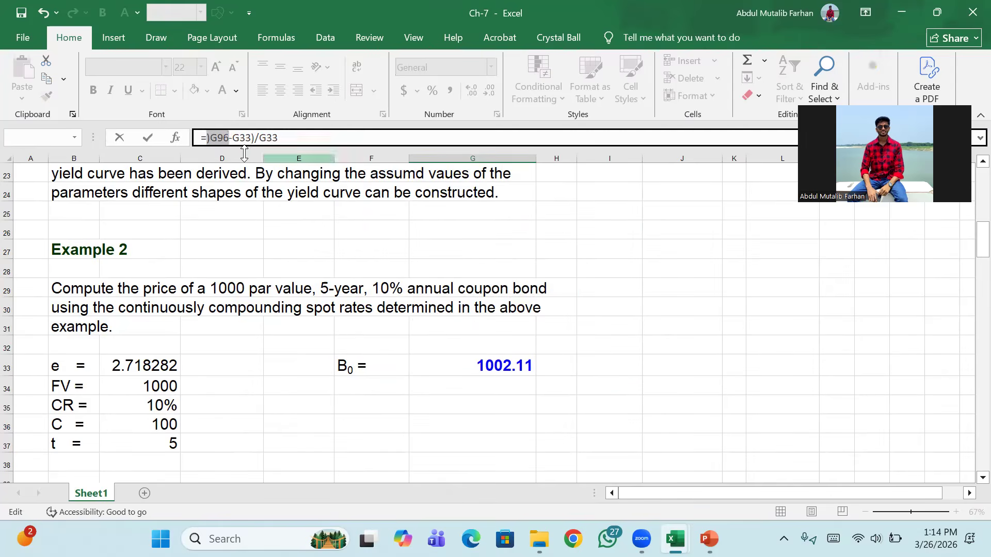
click(213, 138)
key(BackSpace)
text(()
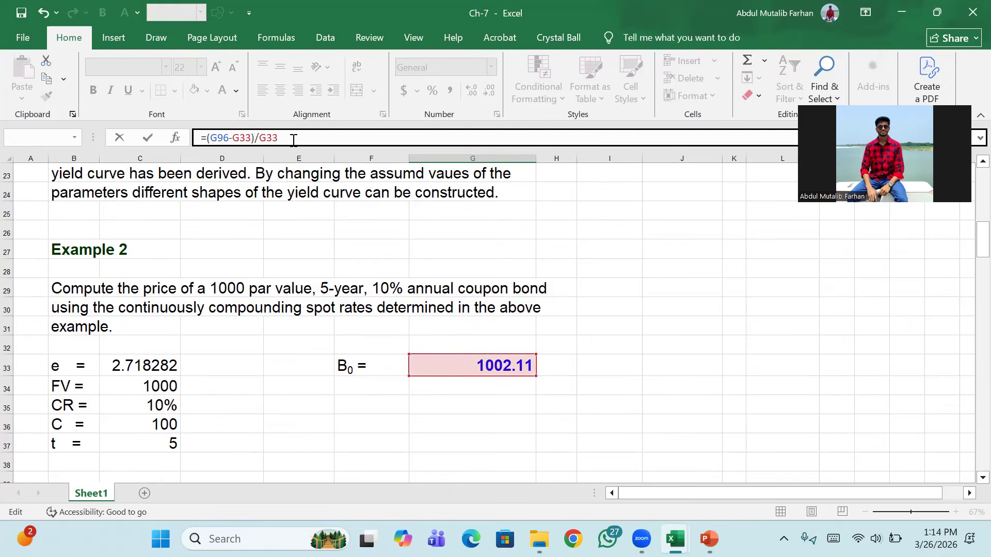
key(Return)
- Format the relative price change in G99 as a percentage with two decimal places
scroll(491, 382, down, 2)
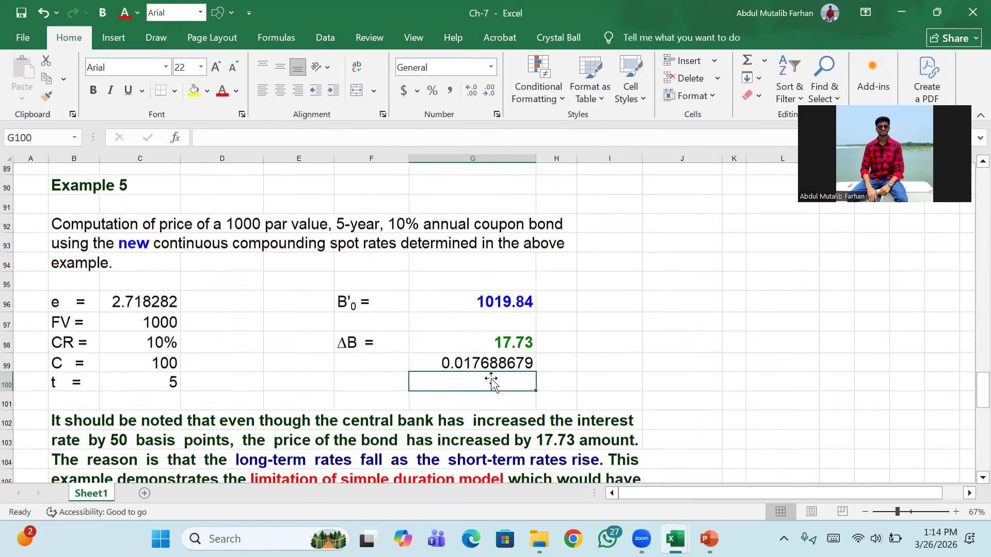
click(480, 349)
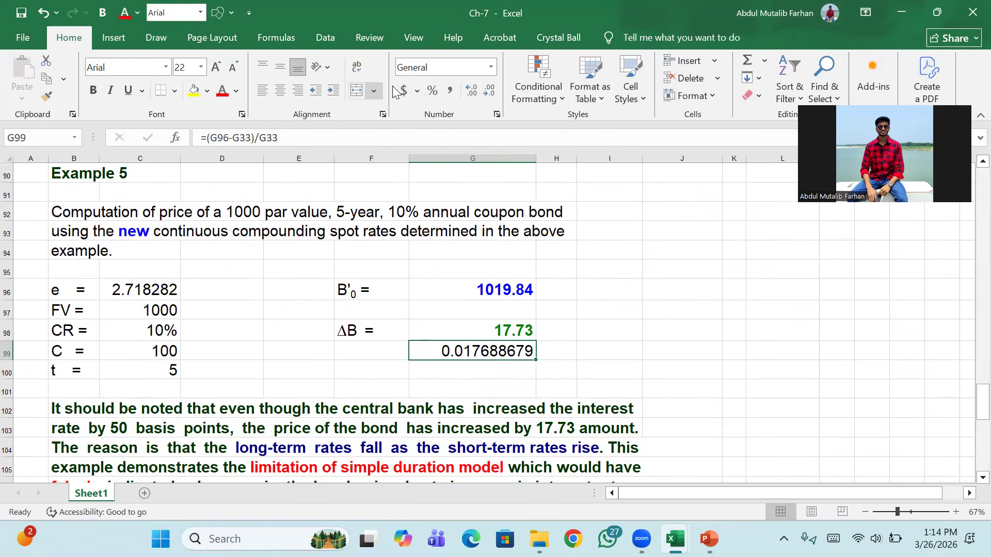
click(433, 90)
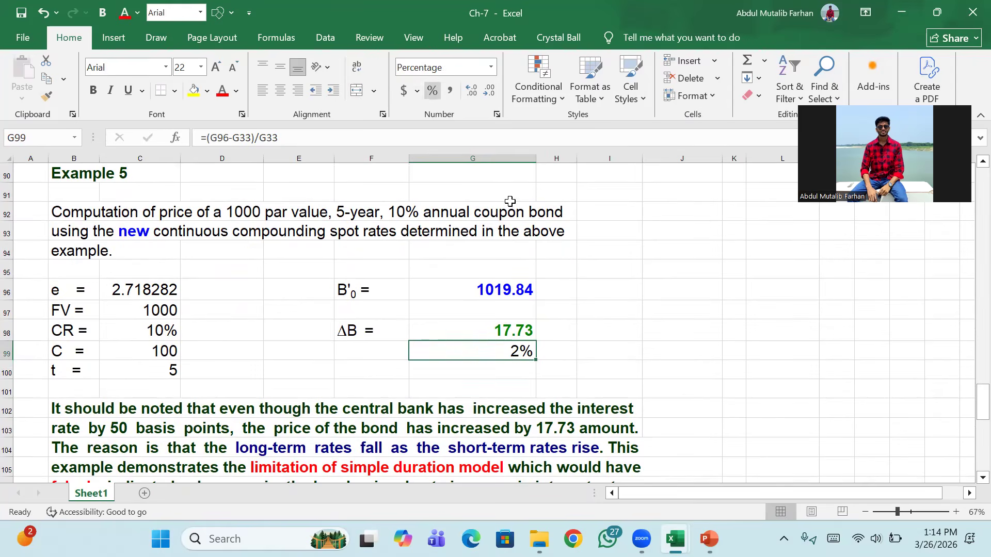
click(477, 96)
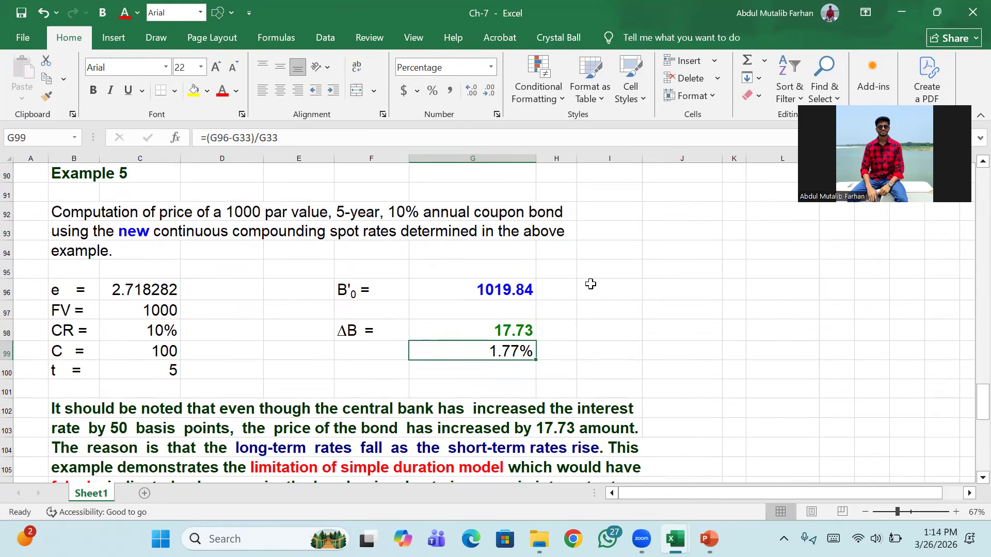
- Format the actual percentage price change in J110 as a percentage with two decimal places
scroll(588, 294, down, 4)
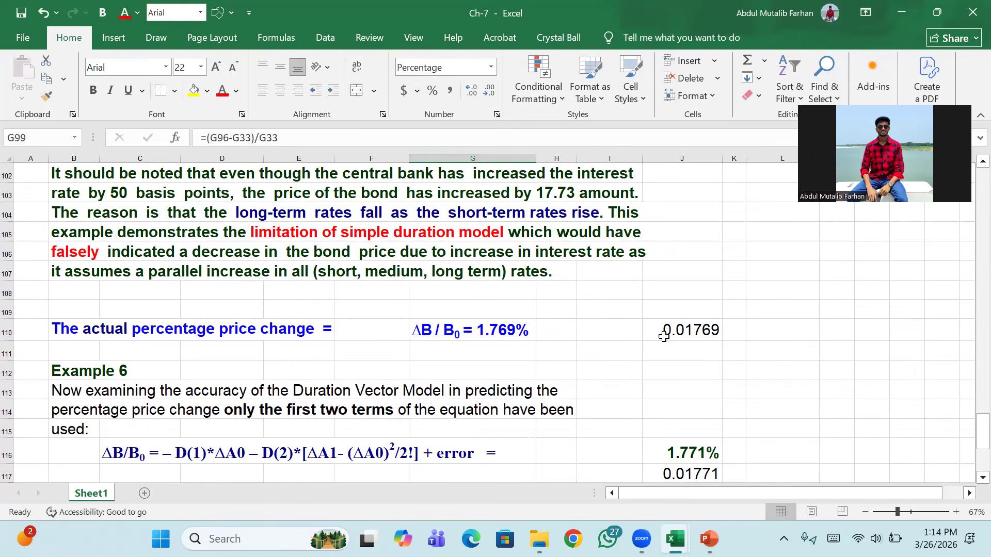
click(691, 333)
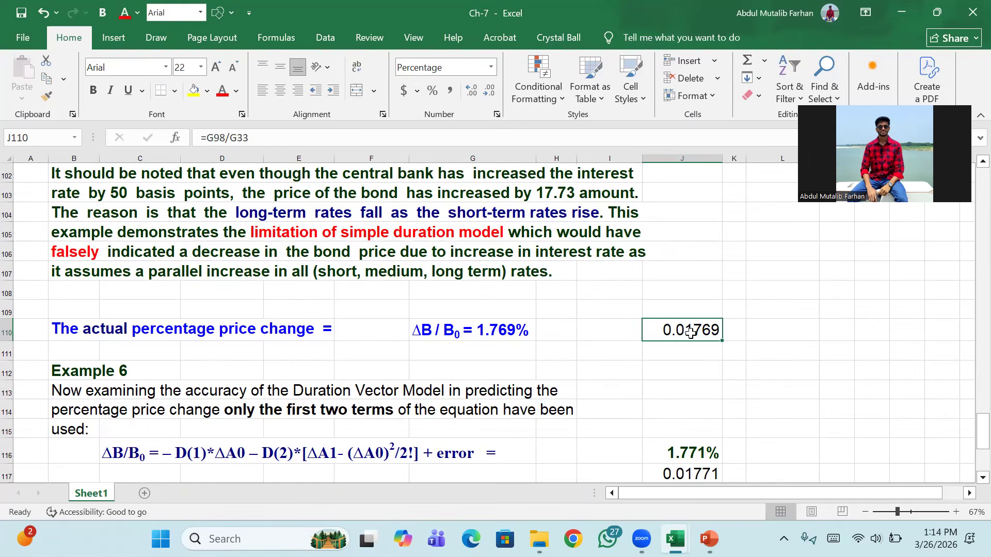
click(432, 91)
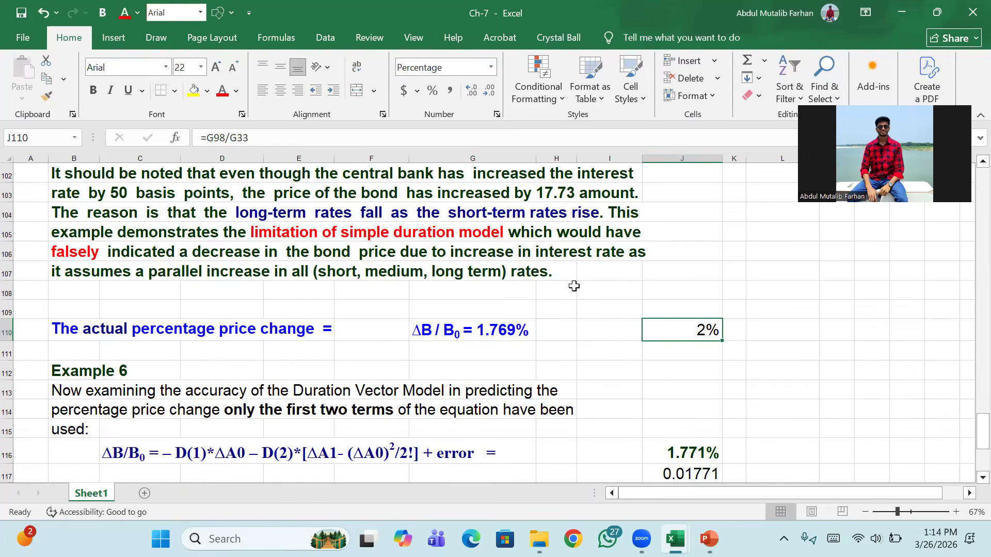
click(475, 91)
click(475, 91)
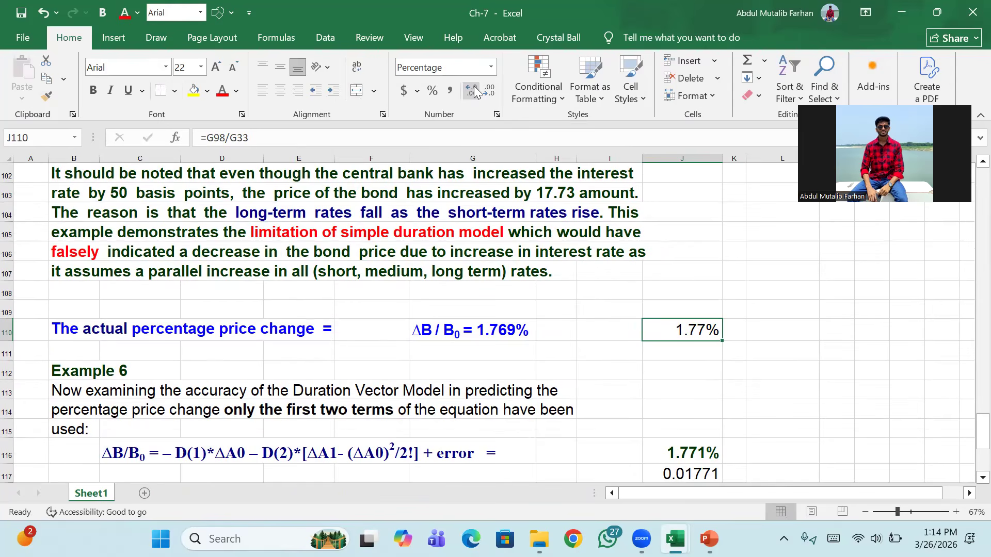
click(679, 310)
- Read Example 6 on the accuracy of the Duration Vector Model, the Macaulay duration estimate and the deviation line
scroll(401, 306, up, 1)
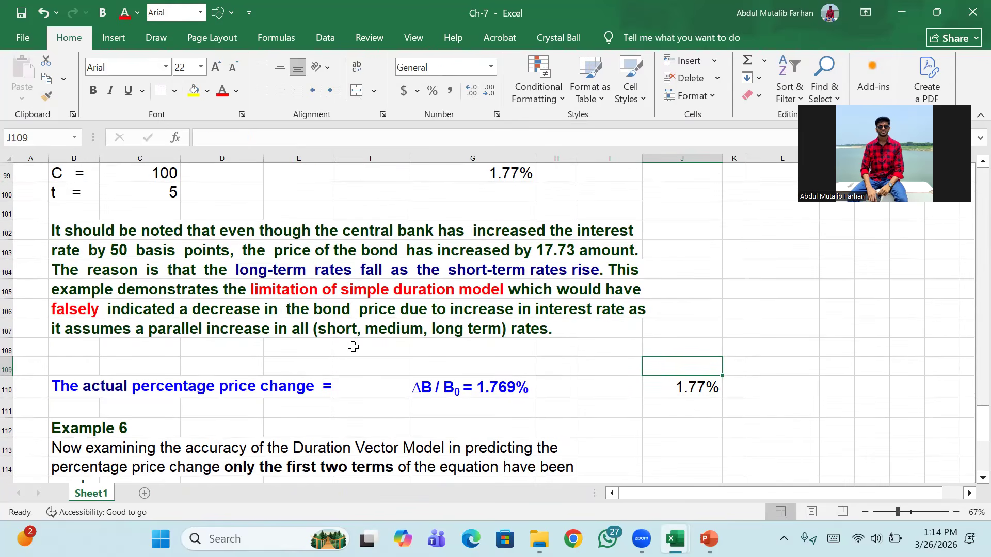
scroll(353, 347, up, 2)
scroll(353, 347, down, 4)
scroll(353, 346, down, 2)
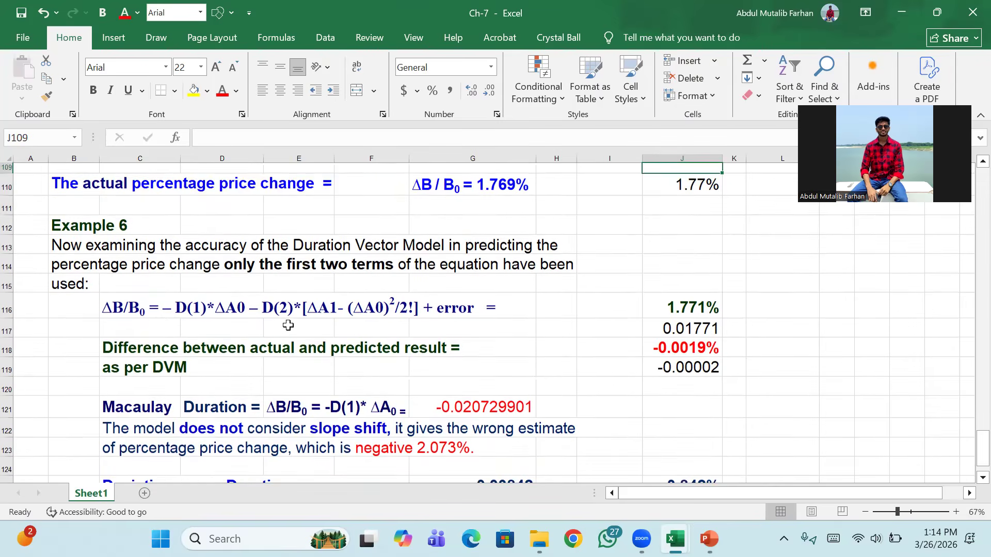
scroll(386, 324, down, 2)
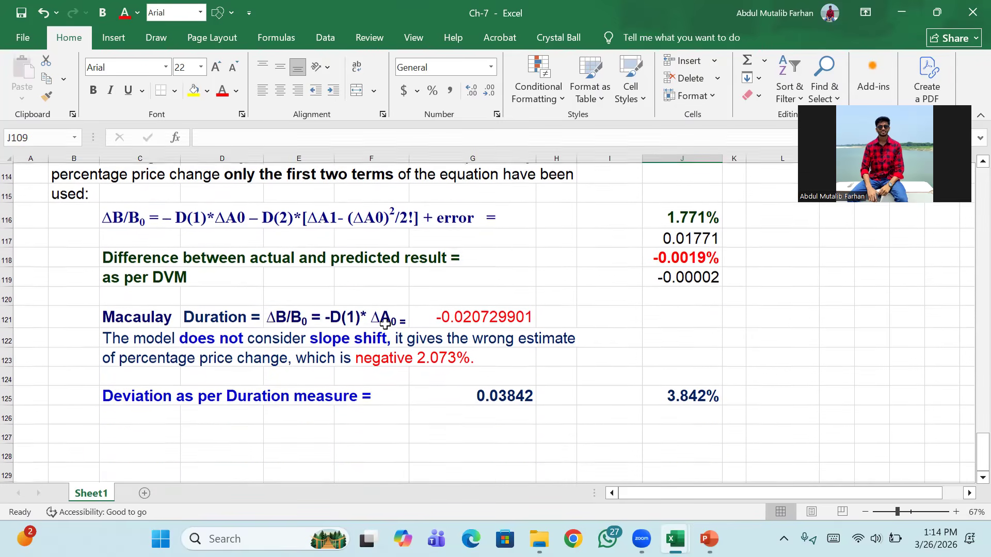
scroll(466, 361, up, 1)
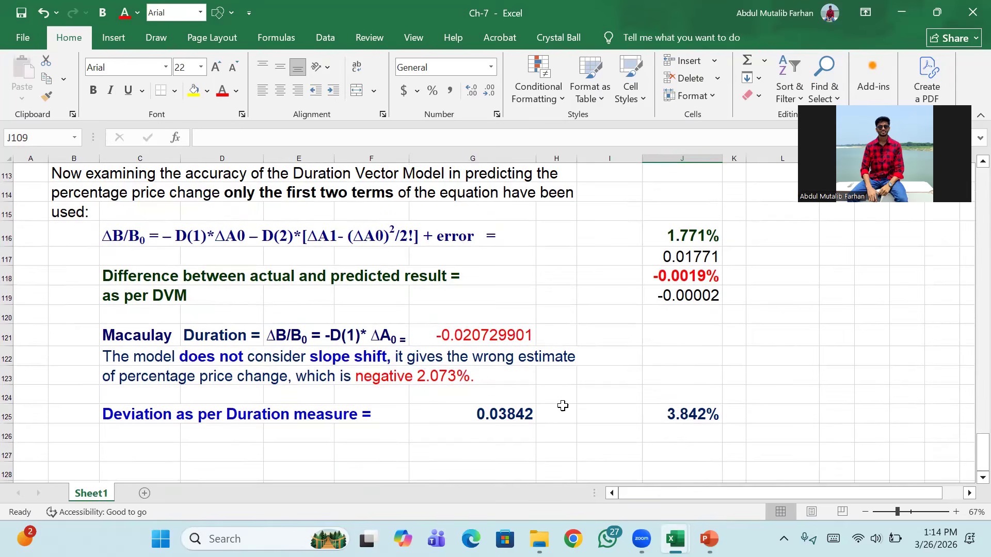
scroll(402, 386, up, 1)
scroll(308, 381, up, 1)
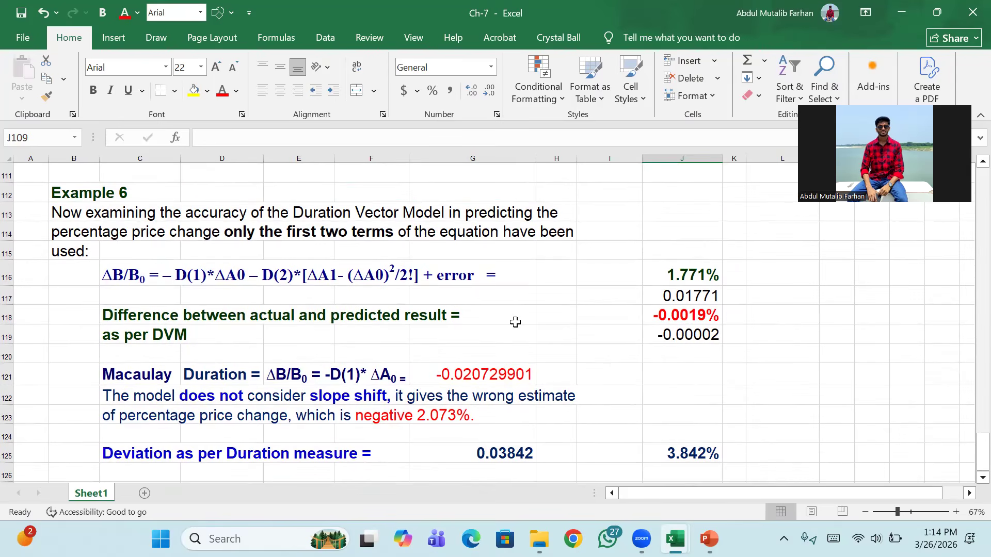
- Format the difference between actual and predicted result in J118 as a percentage with two decimal places
click(694, 318)
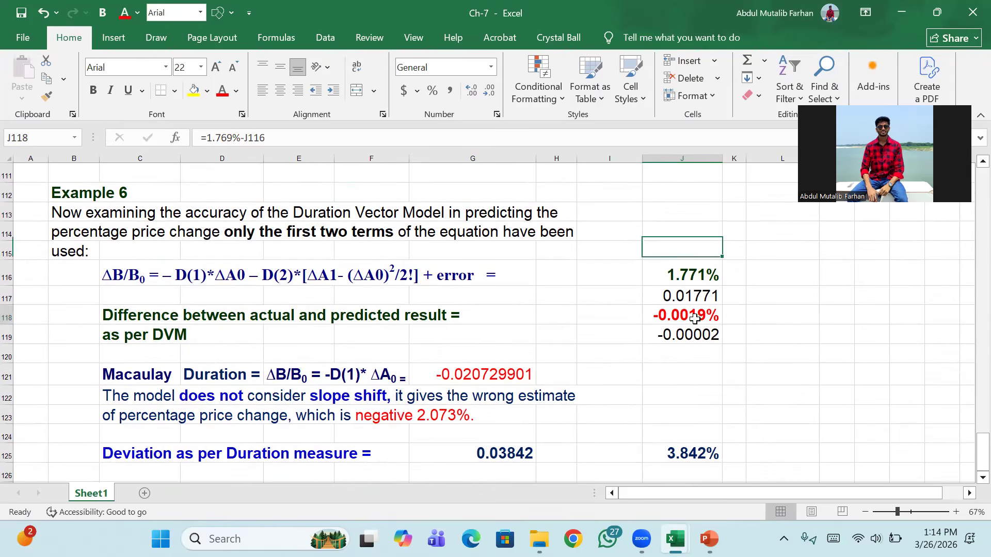
click(432, 92)
click(470, 91)
click(470, 91)
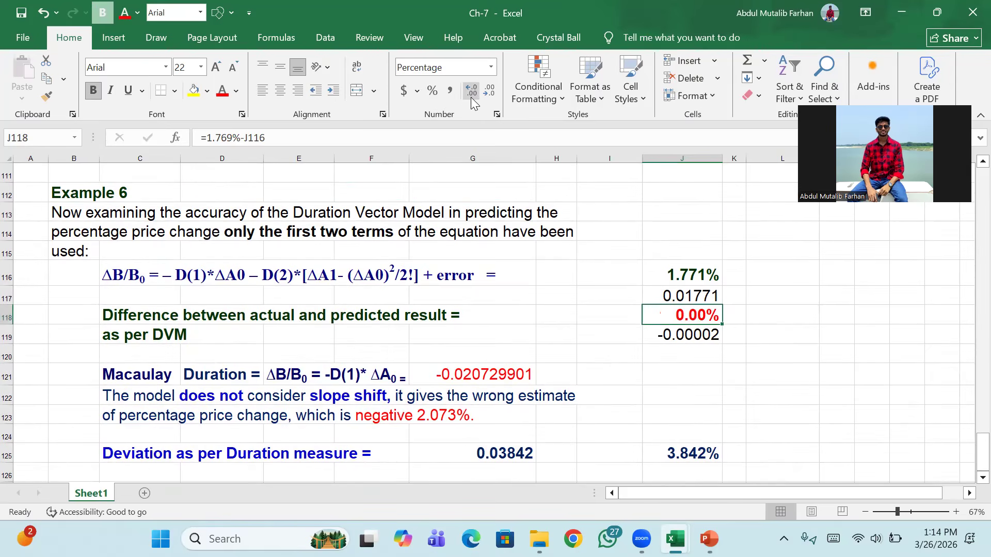
- Try adding a decimal place to J119, and undo it together with the last decimal place added to J118
key(Down)
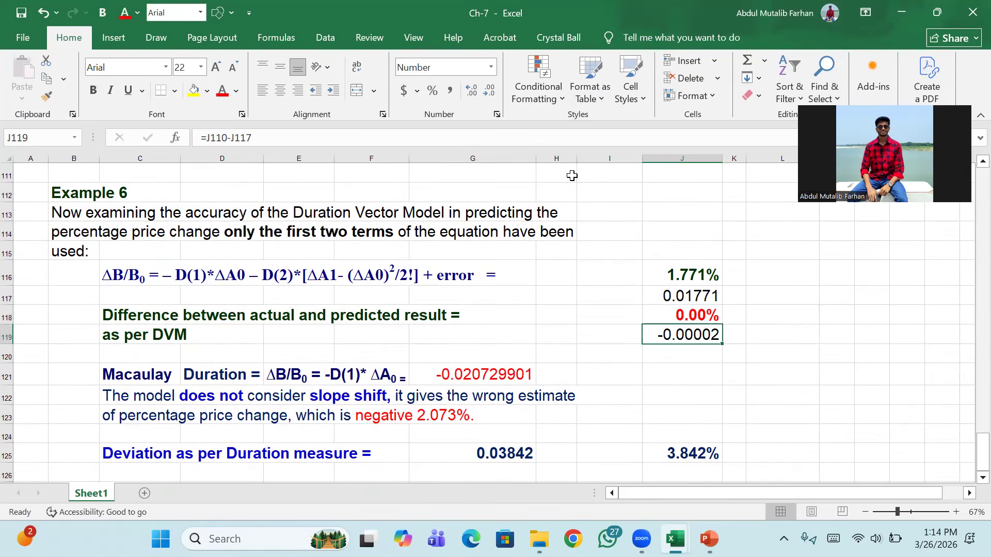
click(471, 94)
scroll(410, 362, down, 1)
key(ctrl+z)
key(ctrl+z)
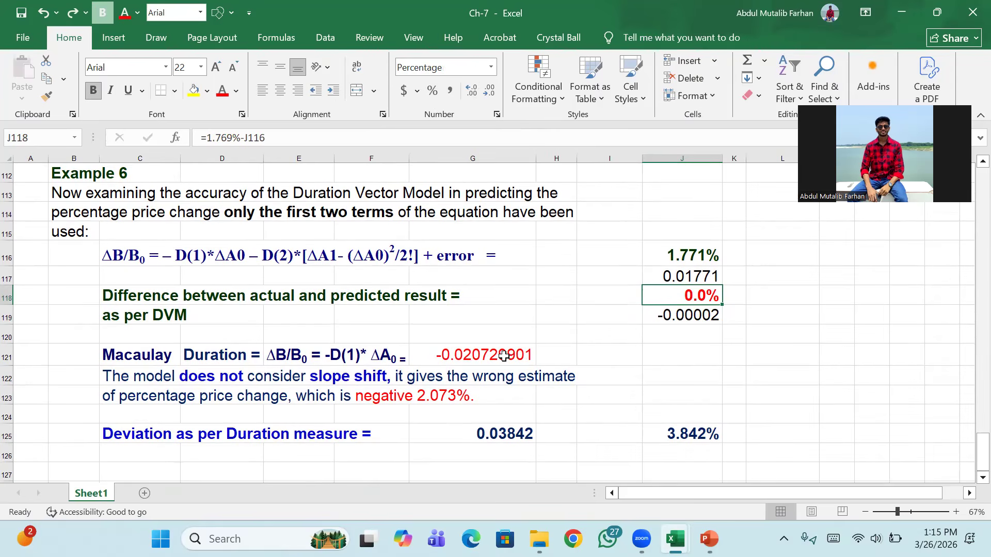
- Review the Macaulay duration note on slope shift and inspect the Duration Vector Model formula in J116
click(430, 402)
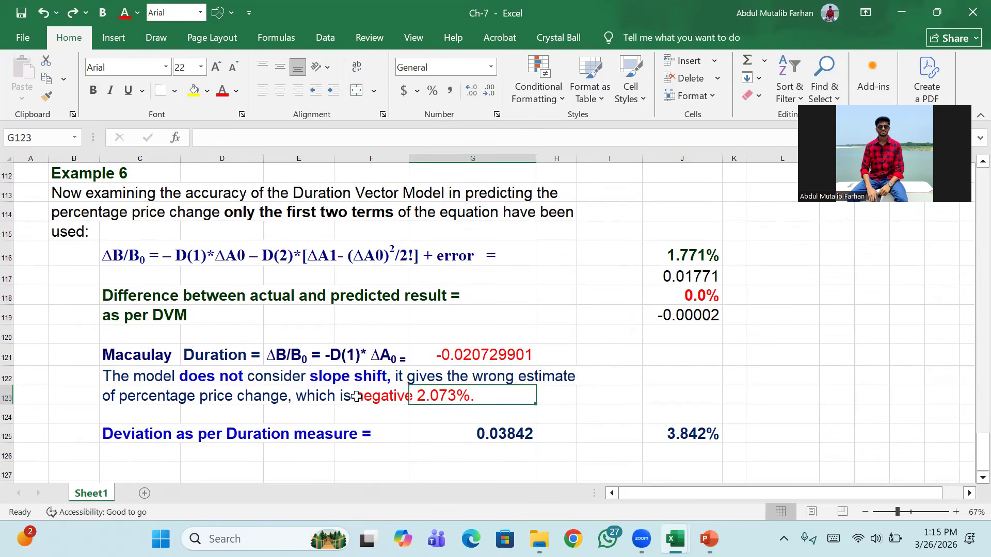
scroll(356, 396, down, 1)
scroll(356, 396, up, 3)
scroll(356, 396, up, 1)
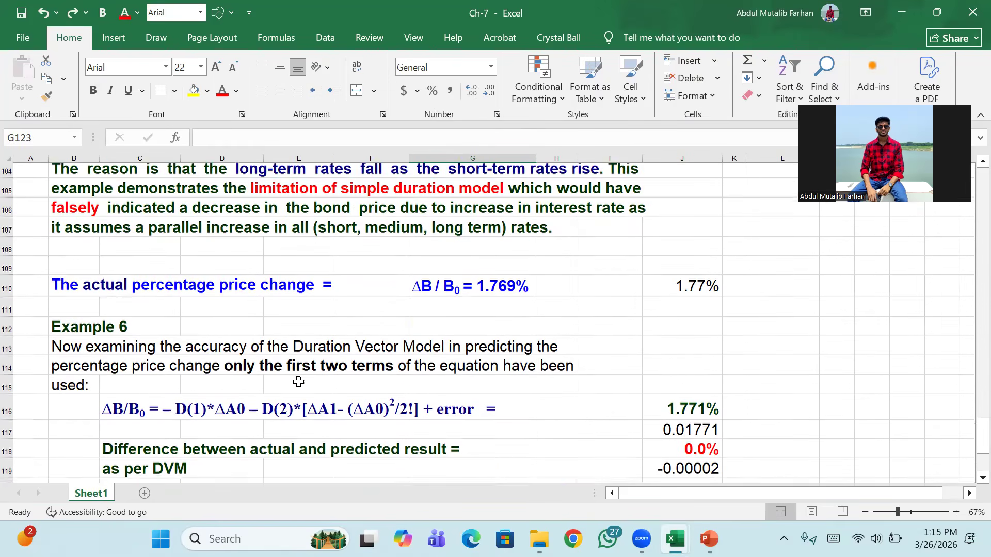
scroll(298, 382, down, 1)
scroll(460, 356, down, 1)
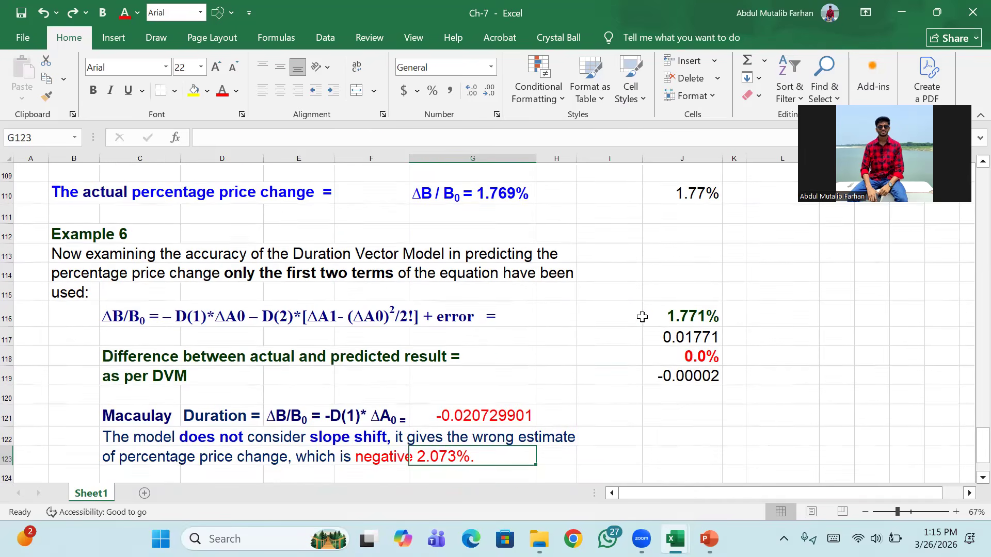
click(696, 316)
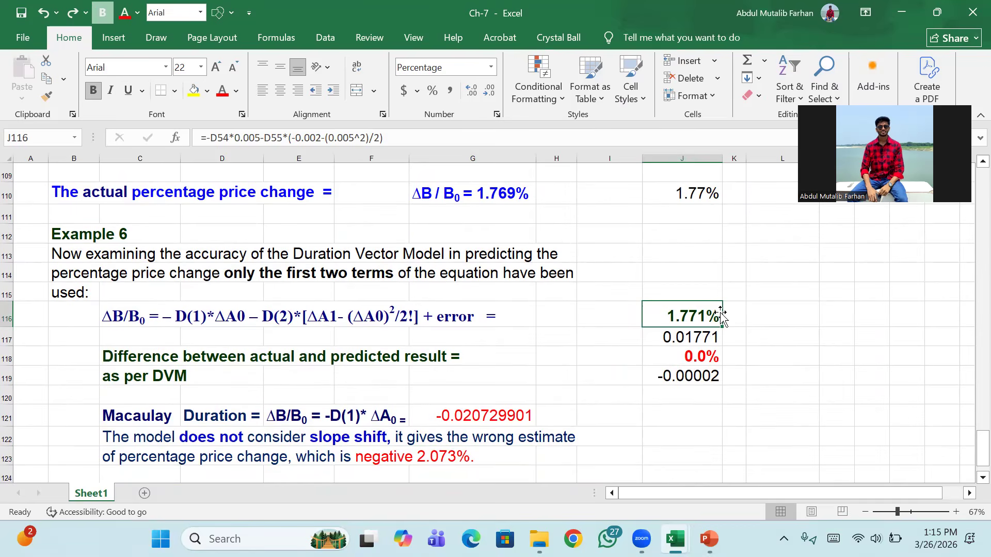
- Extend the actual percentage price change in J110 to four decimal places
scroll(681, 241, up, 1)
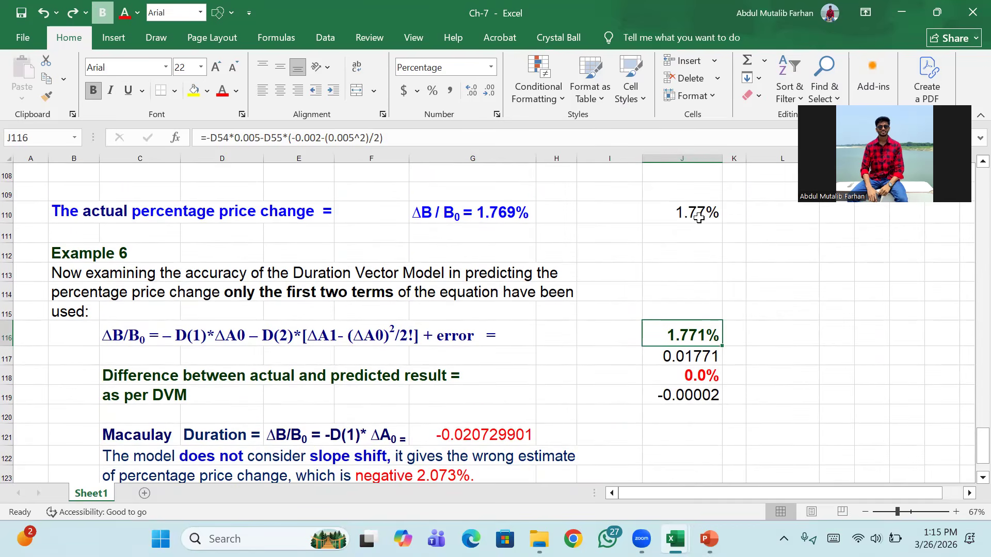
click(698, 217)
click(467, 91)
click(467, 92)
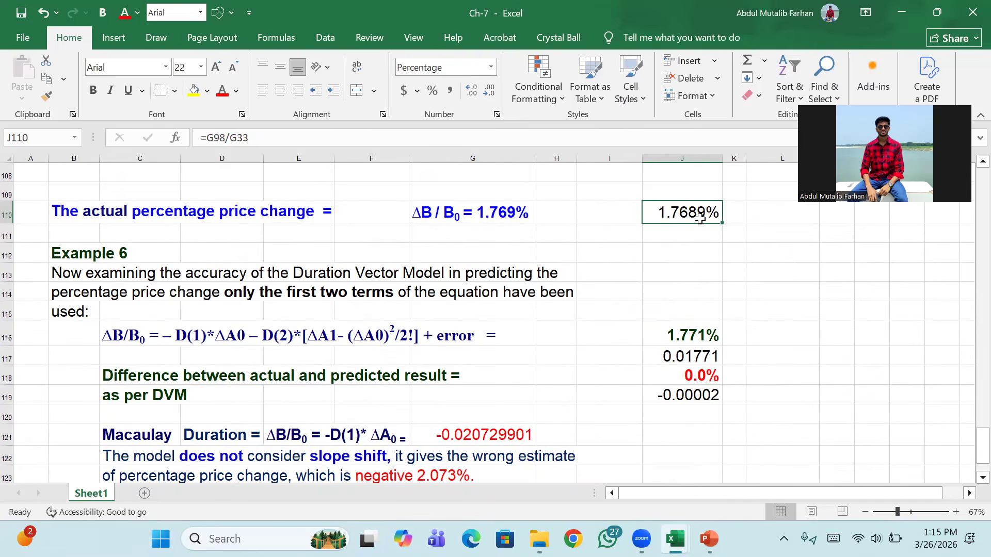
- Display the Duration Vector Model prediction in J116 with two decimal places
click(689, 338)
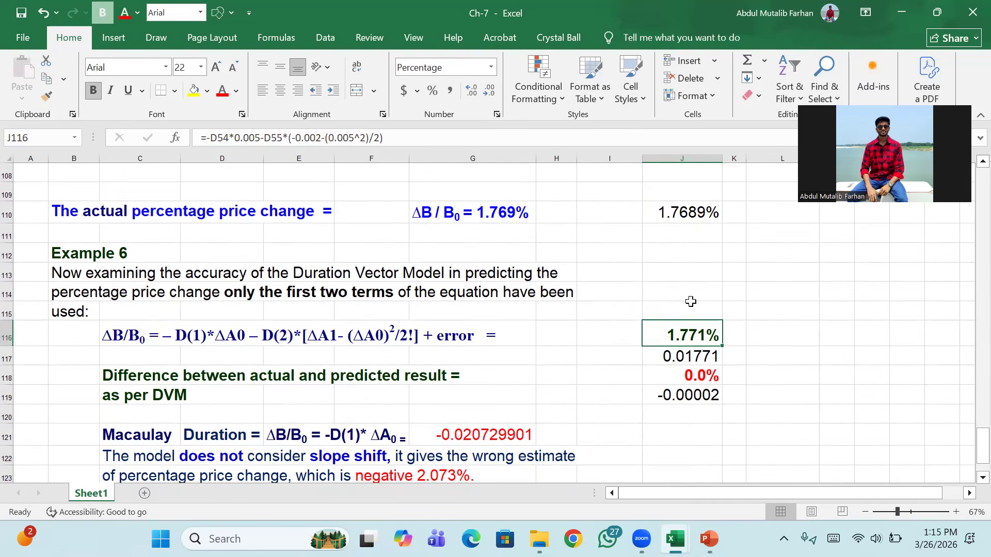
click(488, 93)
click(487, 93)
click(468, 96)
- Reduce the actual percentage price change in J110 to two decimal places
click(679, 215)
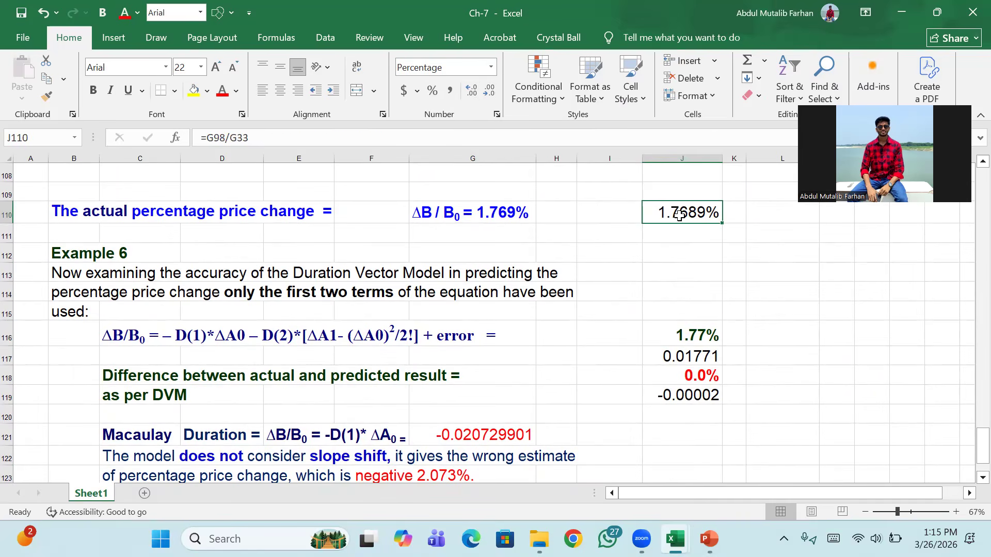
click(489, 94)
click(489, 94)
- Inspect the prediction formula in J116 and trace its D(1) and D(2) inputs in the duration vector table
click(692, 342)
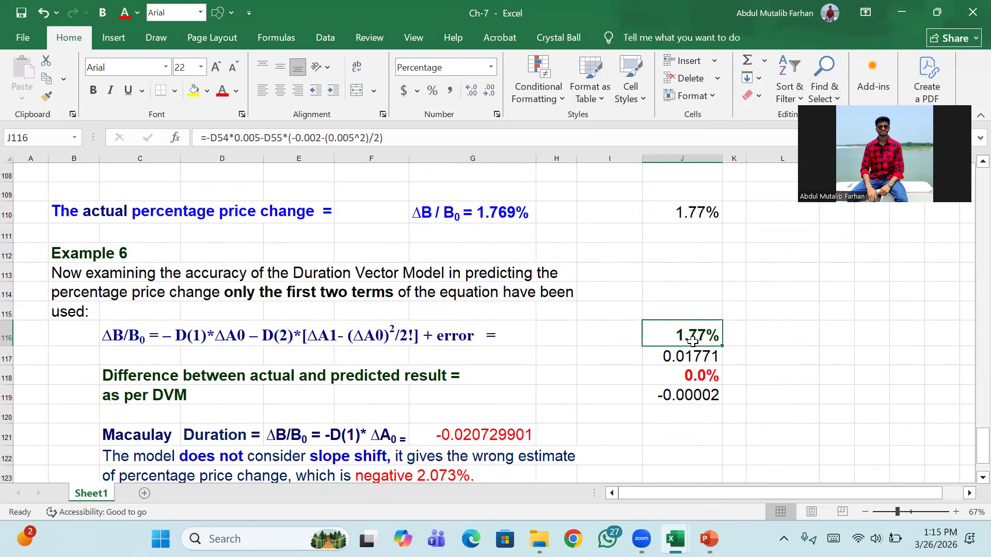
click(606, 255)
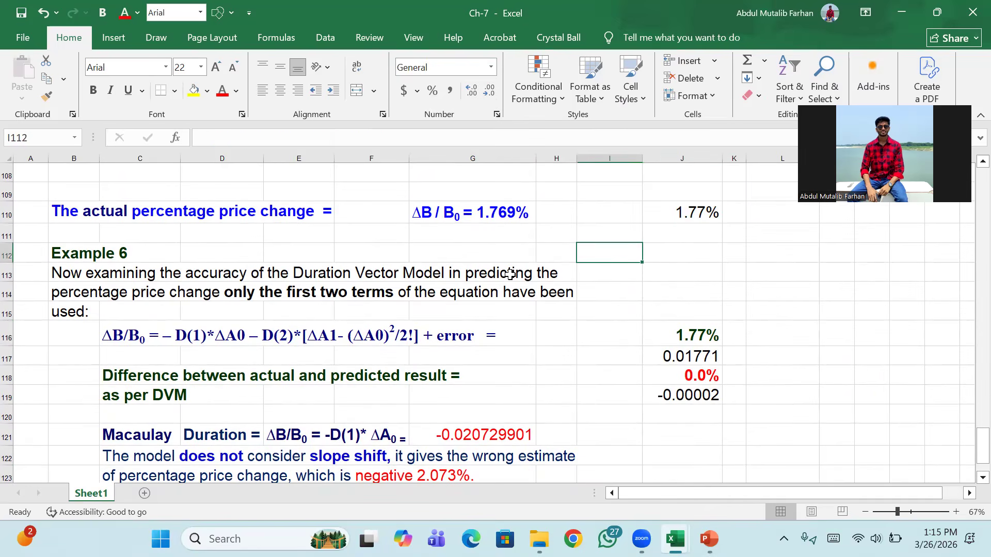
click(707, 330)
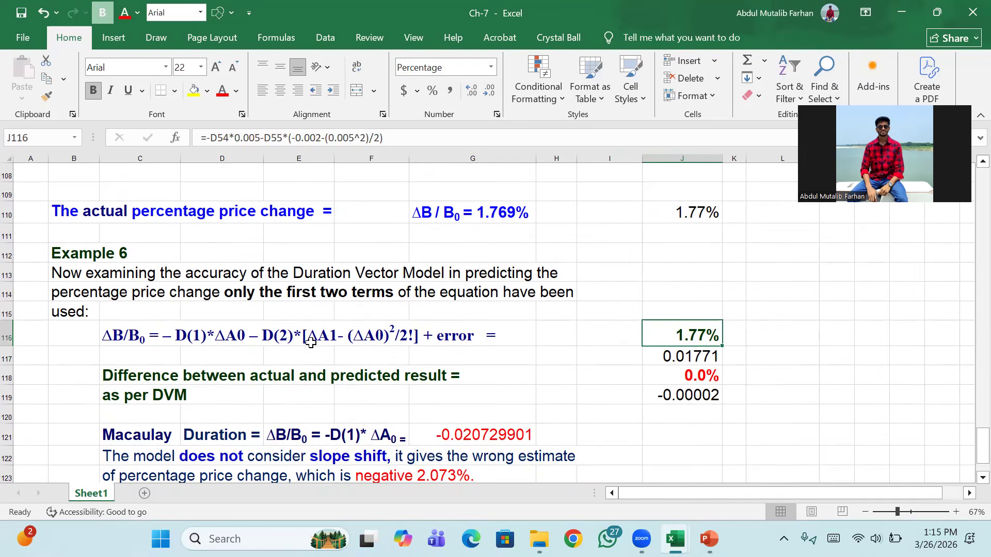
scroll(231, 311, up, 20)
scroll(231, 311, up, 3)
scroll(127, 234, down, 1)
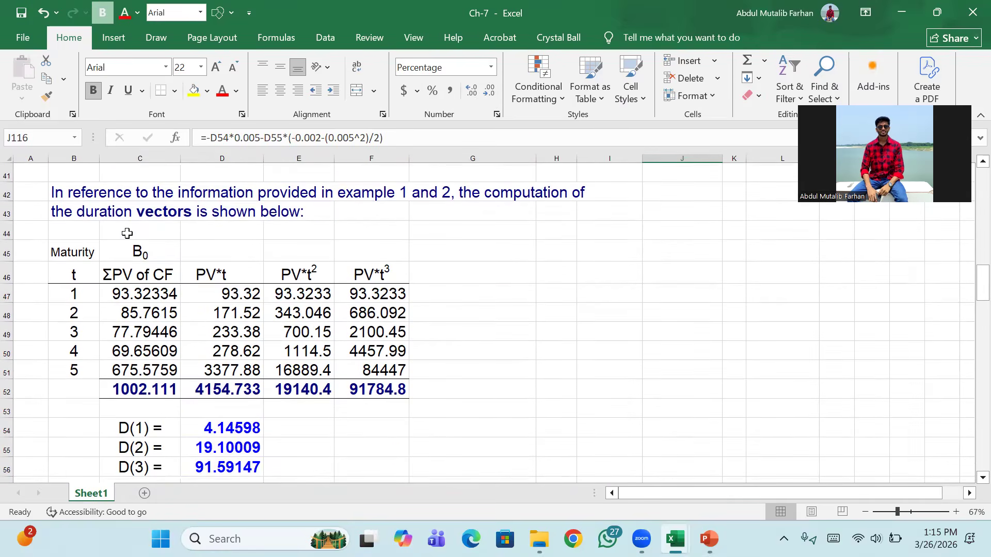
scroll(127, 233, down, 1)
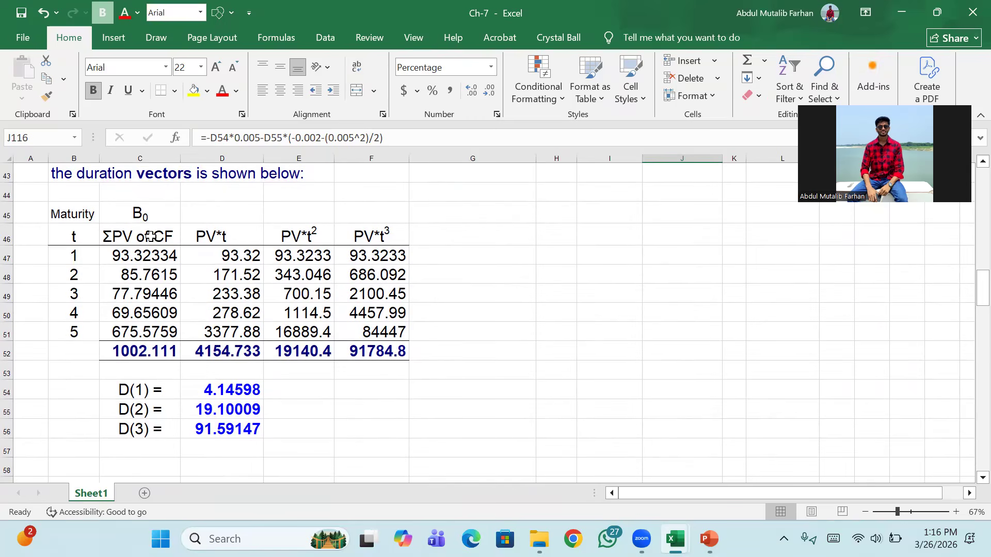
- Inspect the present-value formulas and their sum in the ΣPV of CF column (C47:C52) of Example 3
click(149, 257)
click(145, 277)
scroll(145, 277, up, 2)
scroll(144, 277, down, 1)
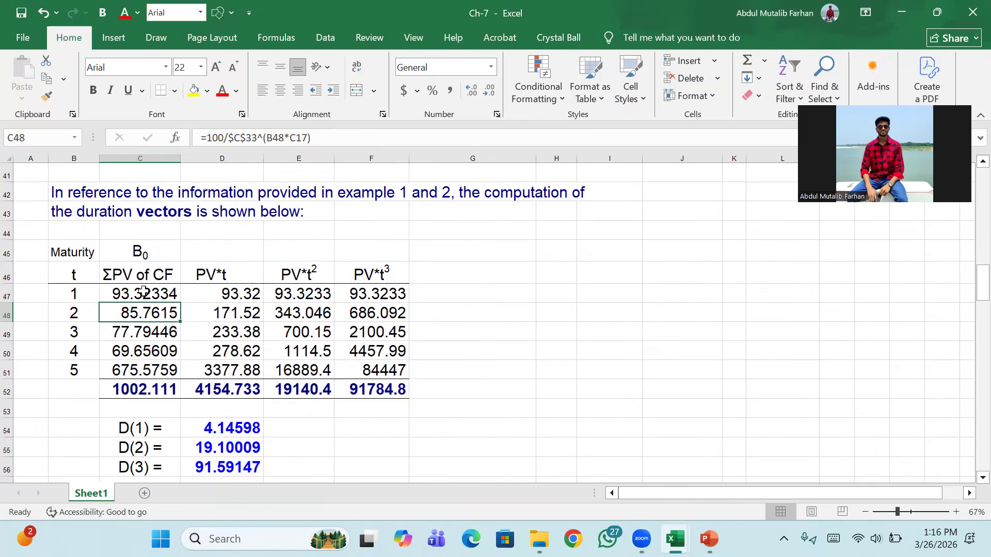
click(138, 372)
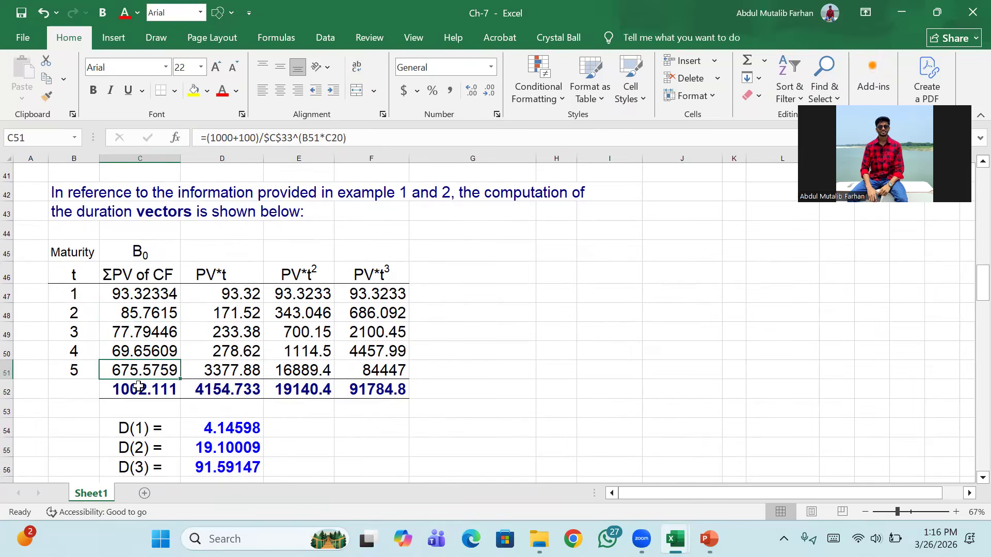
click(138, 386)
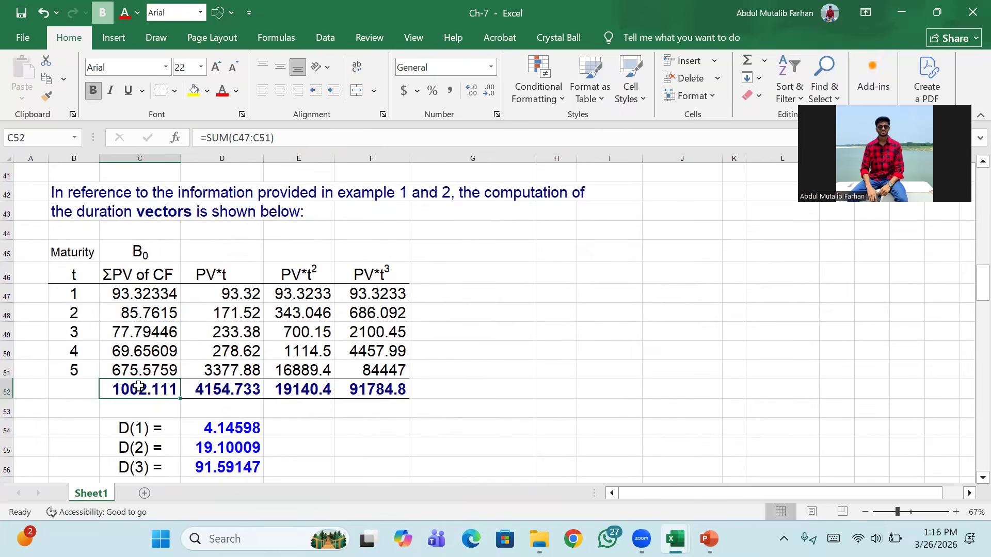
- Examine how the PV*t, PV*t² and PV*t³ columns derive from the present value of the first cash flow
click(232, 290)
click(145, 298)
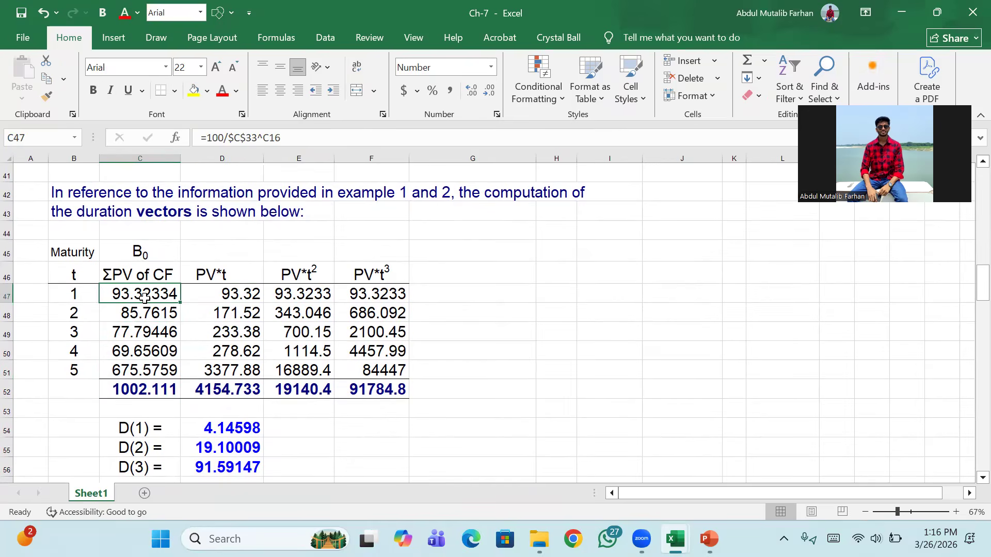
click(224, 298)
click(227, 386)
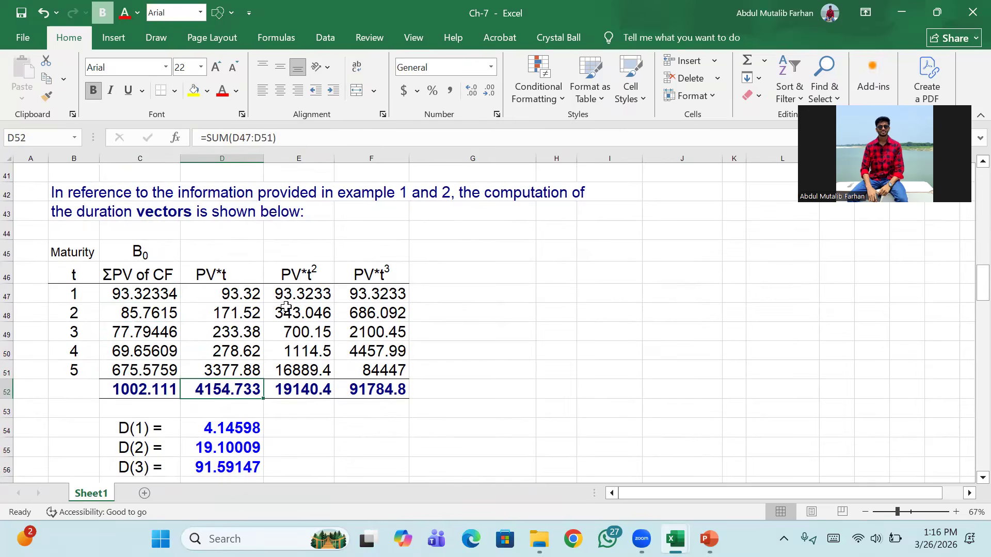
click(166, 298)
click(308, 290)
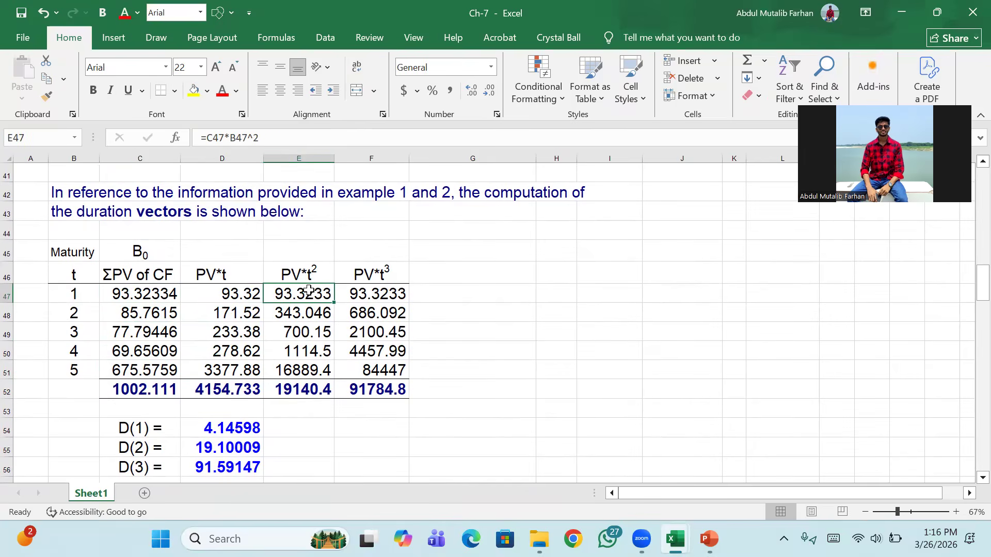
click(369, 266)
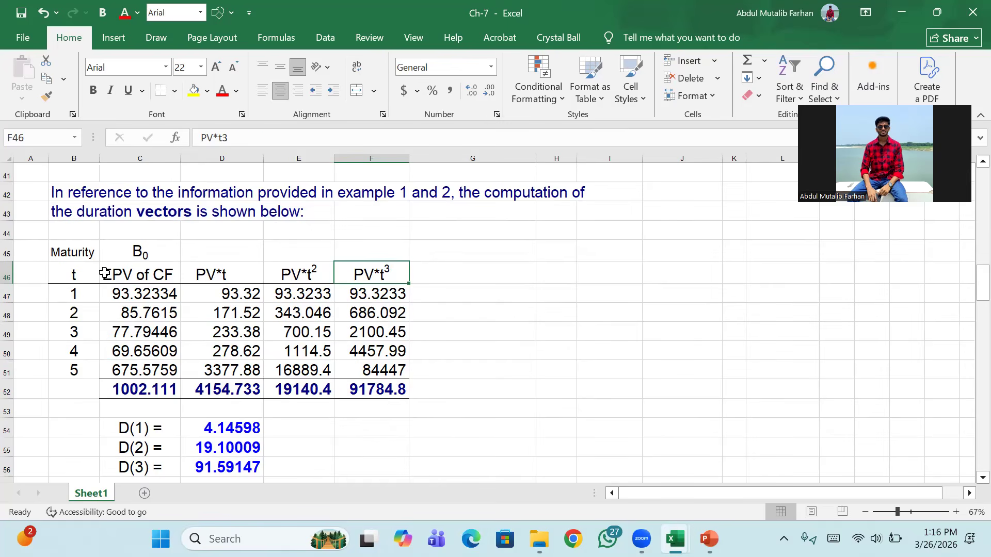
- Trace the references in C47's present-value formula to e in C33 and the one-year spot rate in C16
click(148, 292)
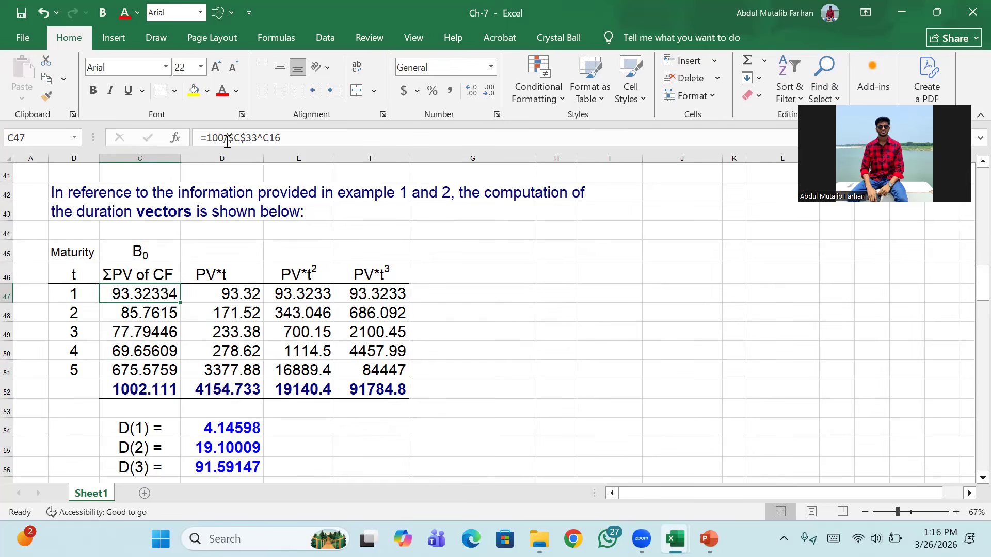
click(284, 137)
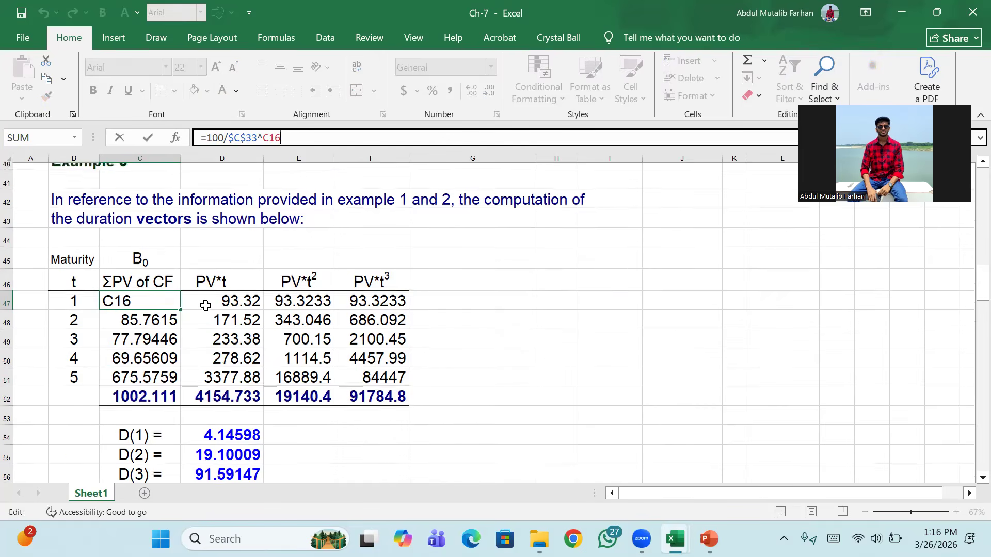
scroll(207, 305, up, 2)
scroll(129, 361, up, 5)
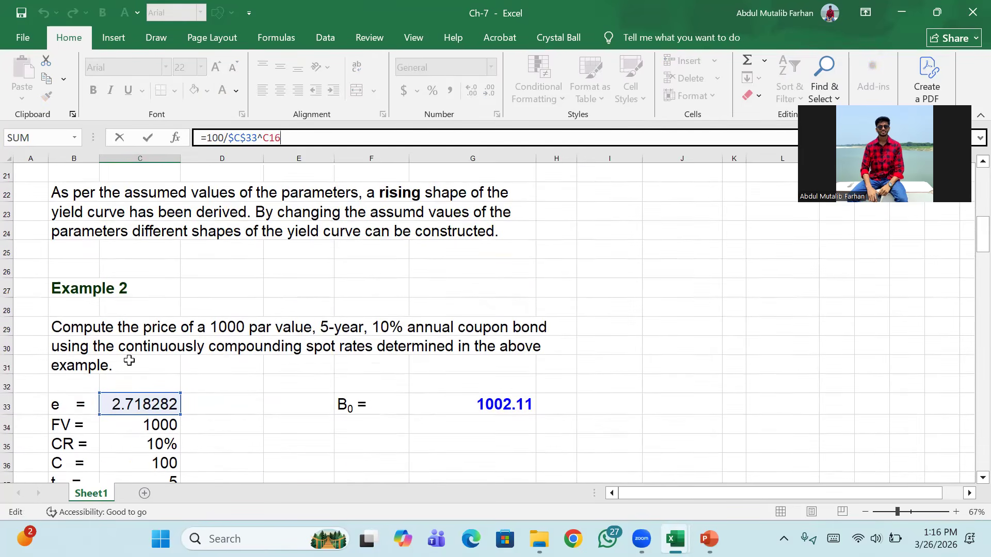
scroll(152, 361, up, 4)
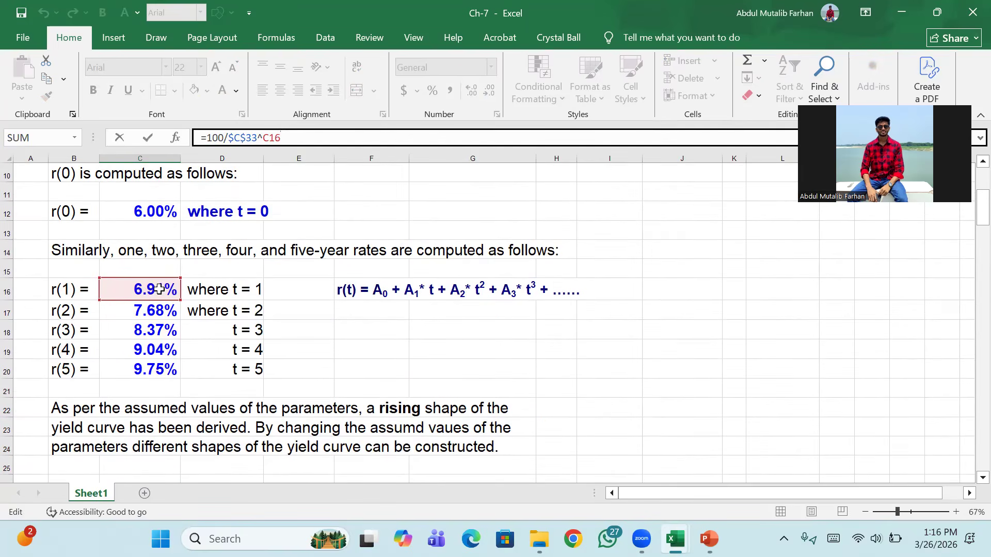
scroll(157, 292, up, 1)
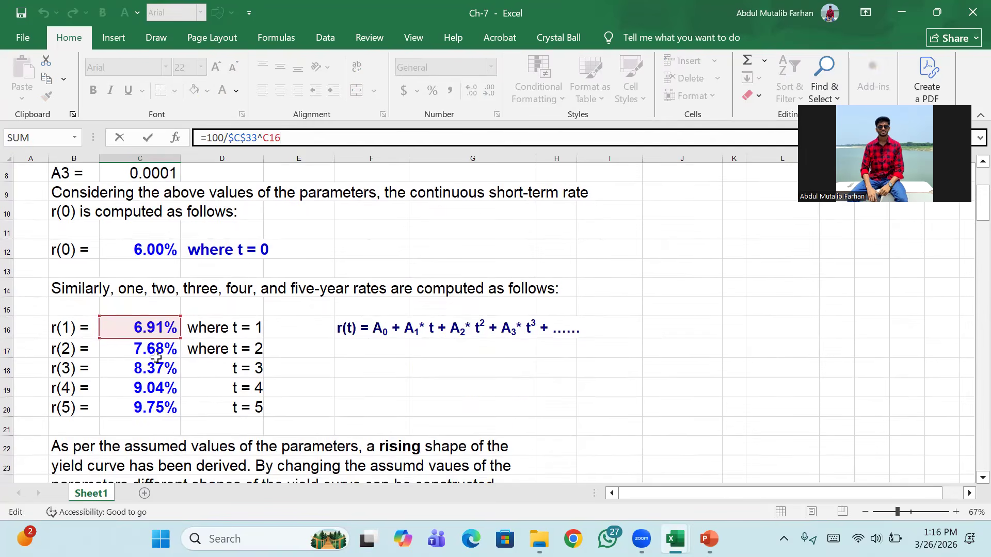
scroll(155, 325, up, 3)
scroll(154, 325, down, 3)
scroll(155, 323, down, 1)
scroll(153, 328, down, 4)
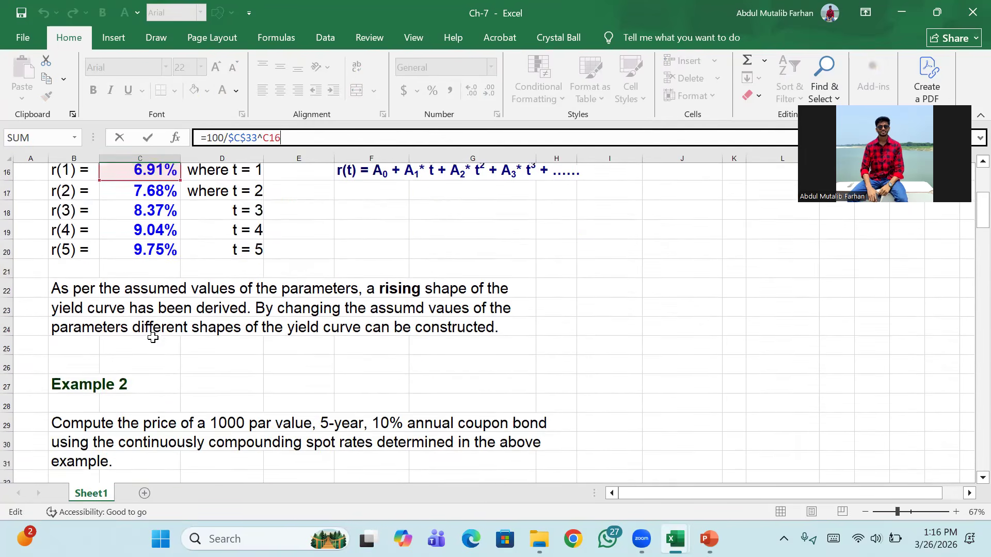
scroll(158, 361, down, 4)
scroll(161, 394, down, 1)
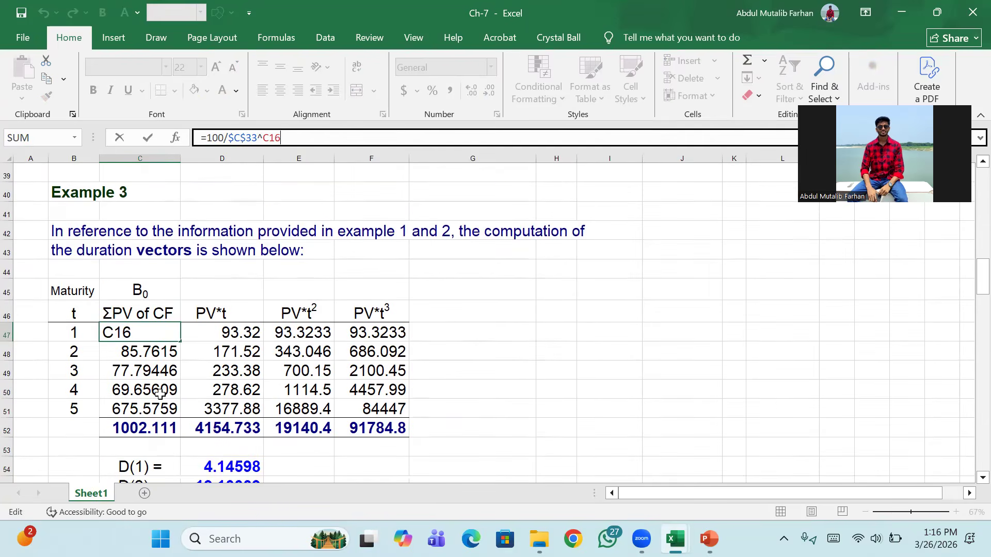
key(Return)
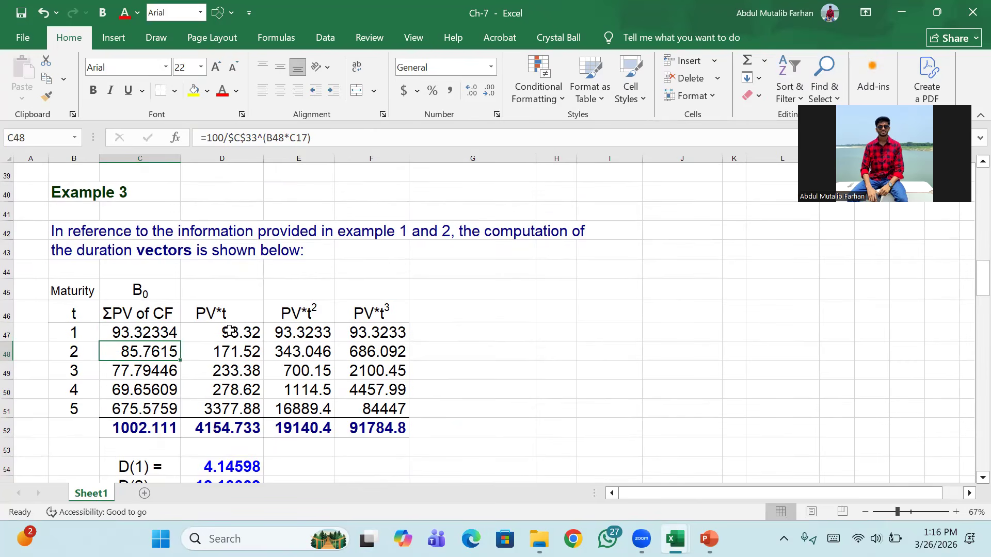
- Review the D(1) to D(3) labels and trace the D(1) formula in D54 to the totals in D52 and C52
scroll(372, 324, down, 2)
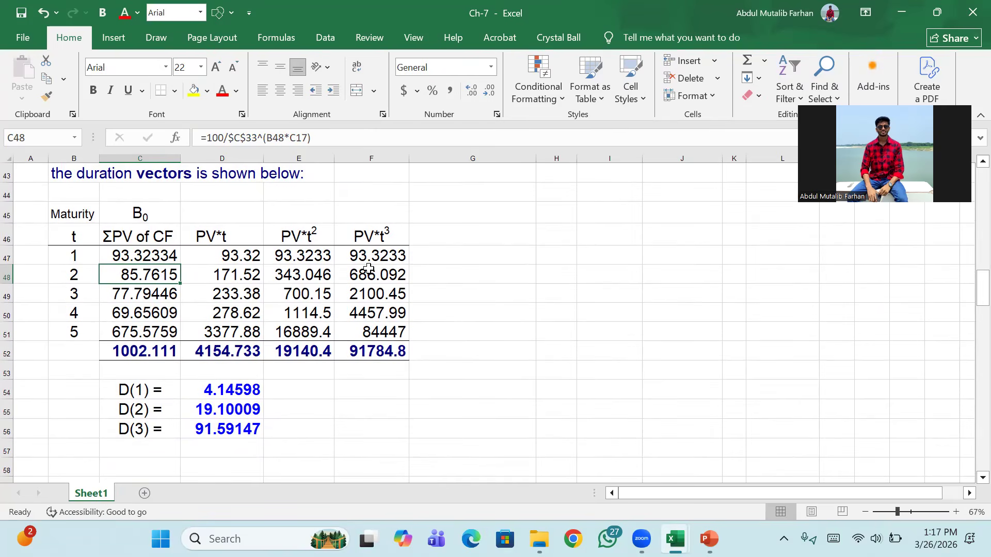
scroll(299, 289, down, 1)
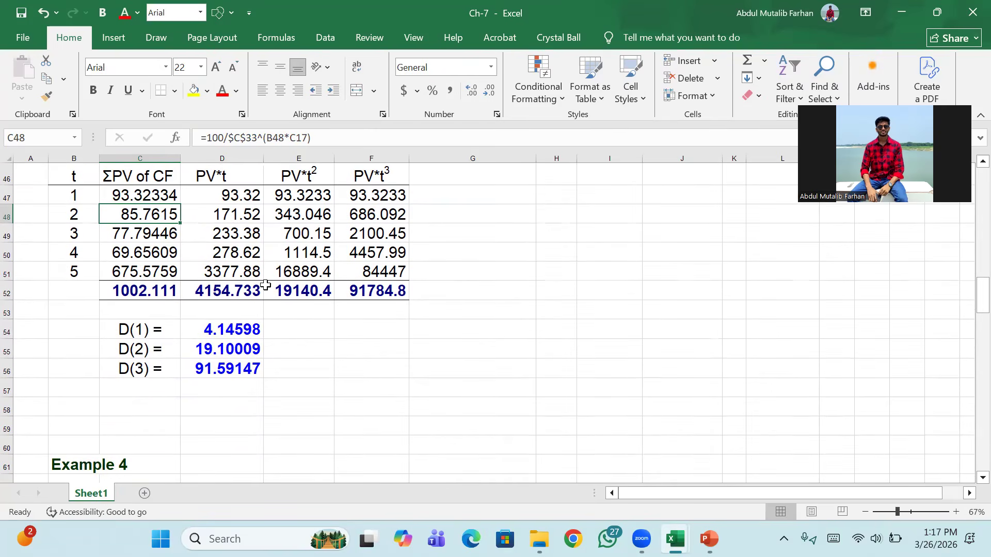
click(219, 290)
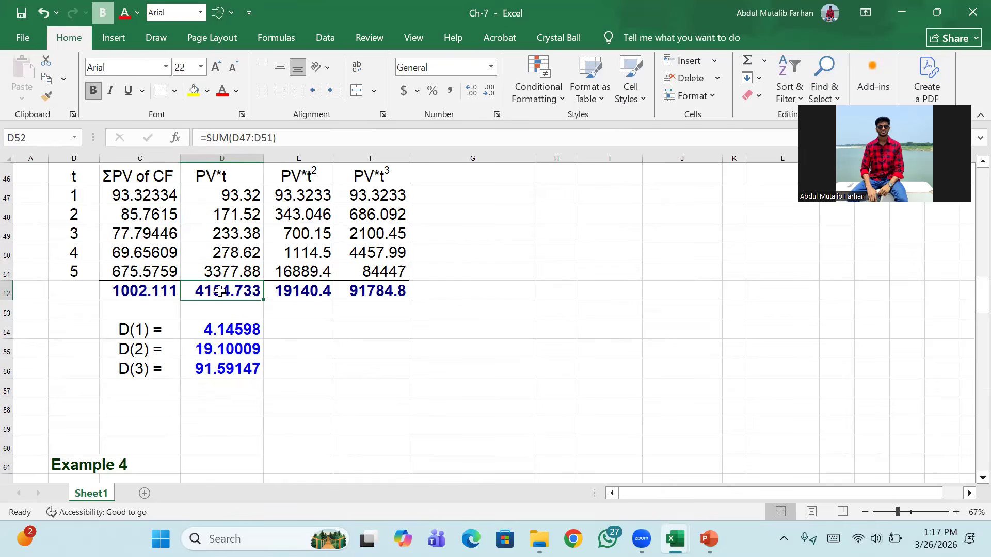
click(124, 330)
key(Down)
key(Down)
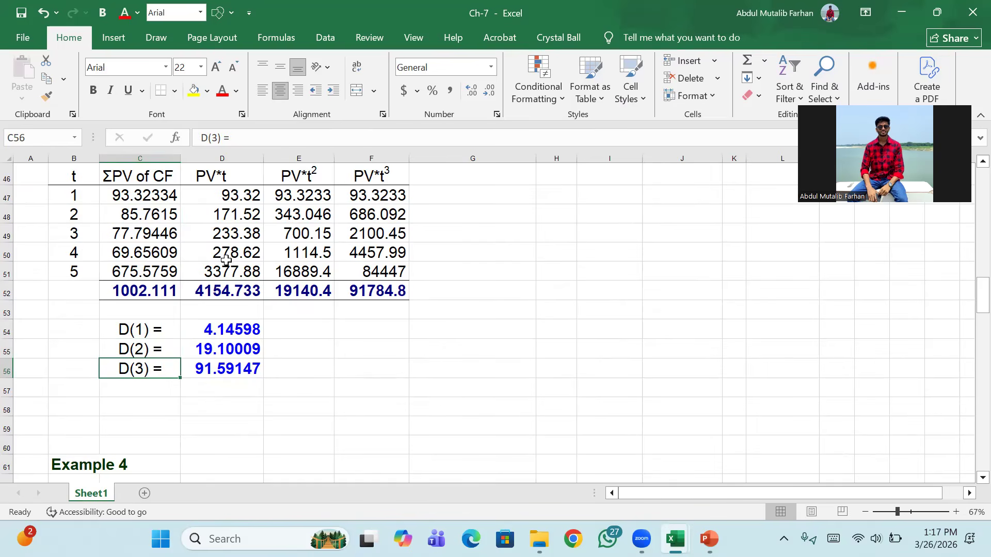
click(227, 291)
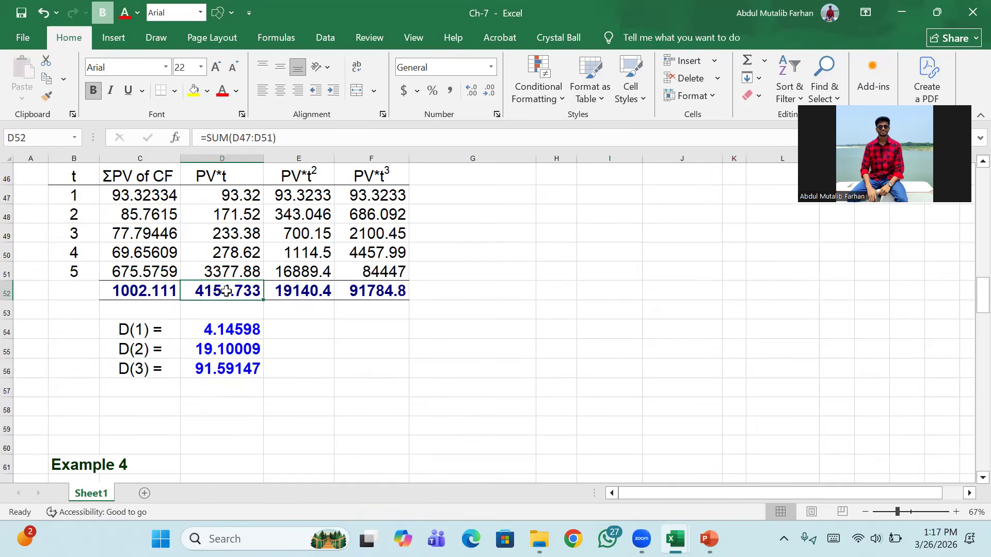
click(151, 293)
click(229, 333)
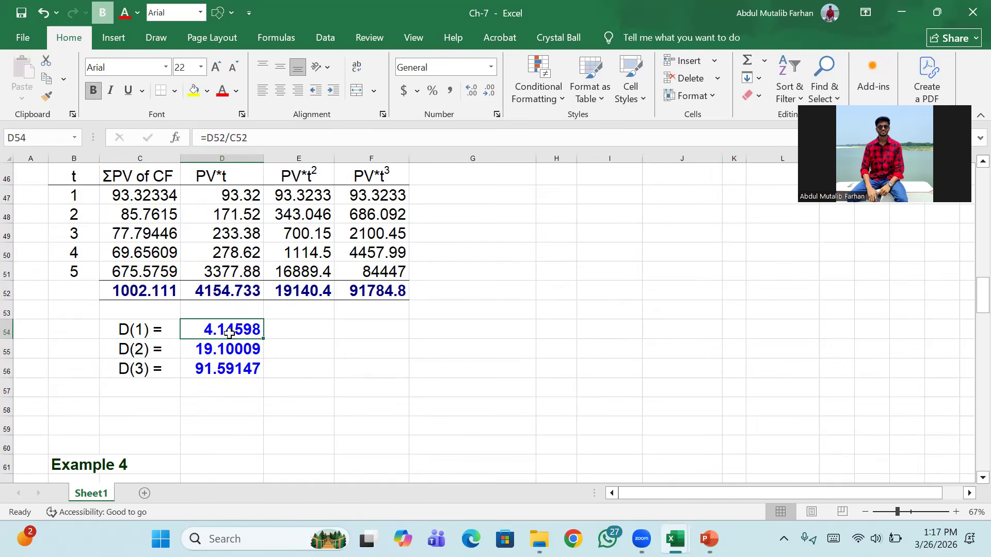
- Trace D(2) and D(3) in D55 and D56 to the PV*t² and PV*t³ totals and the bond price total
click(311, 294)
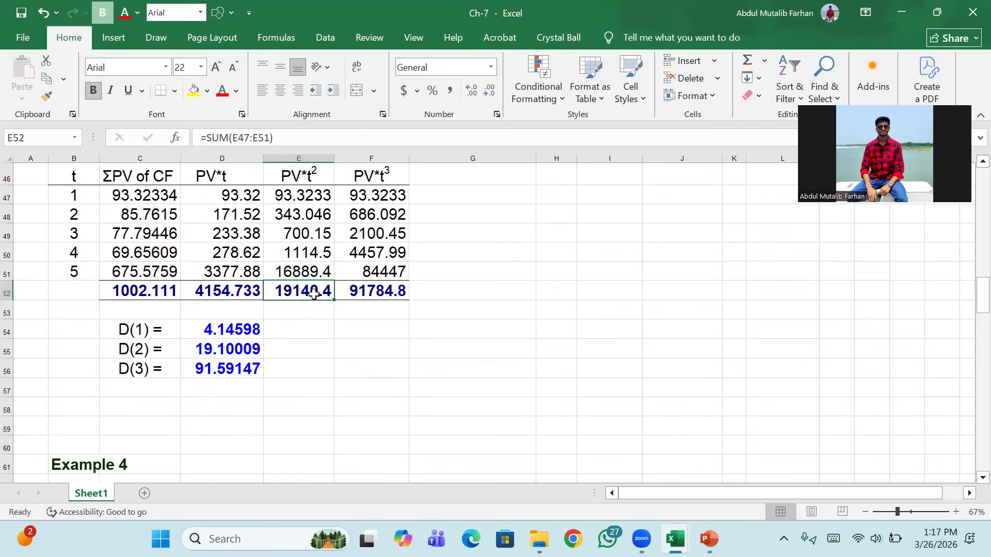
click(146, 294)
click(229, 329)
click(219, 350)
click(388, 293)
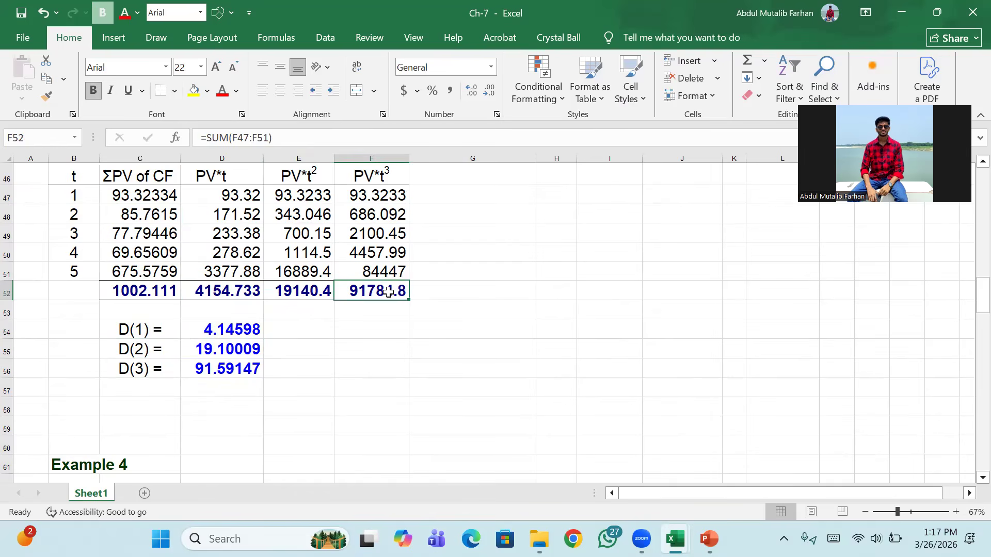
click(158, 290)
click(231, 369)
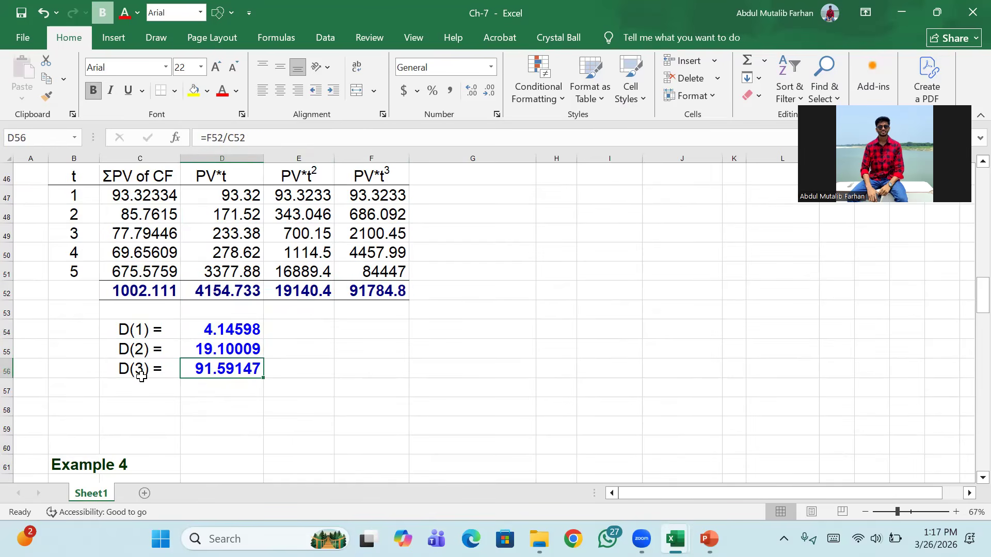
- Colour the Duration Vector Model prediction in J116 of Example 6 red
scroll(142, 377, down, 11)
scroll(142, 376, down, 10)
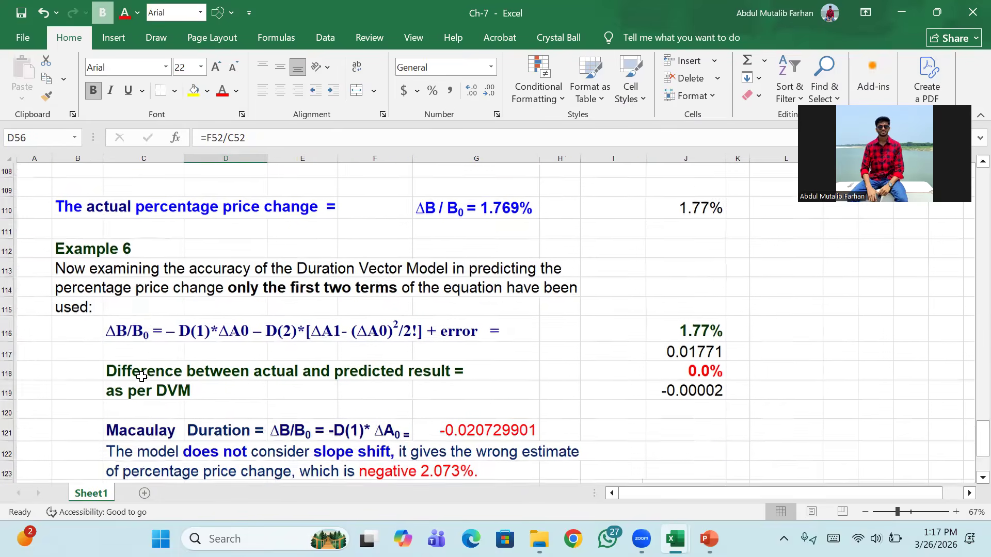
scroll(142, 376, down, 2)
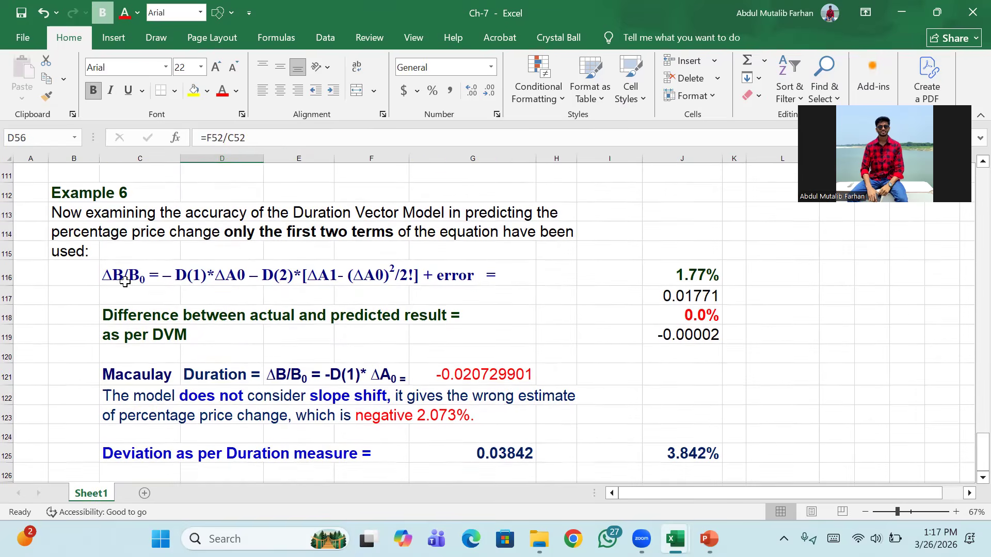
click(125, 281)
click(8, 273)
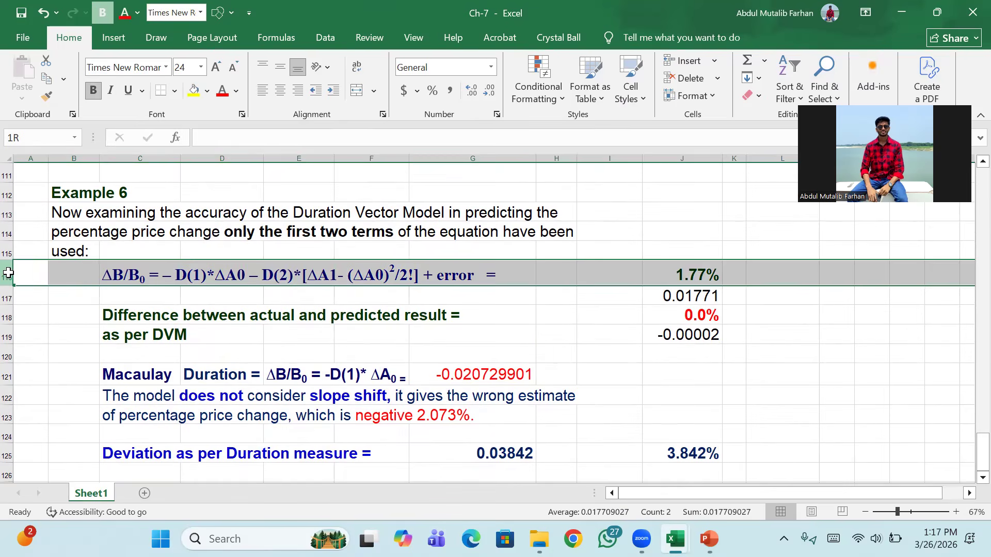
click(693, 276)
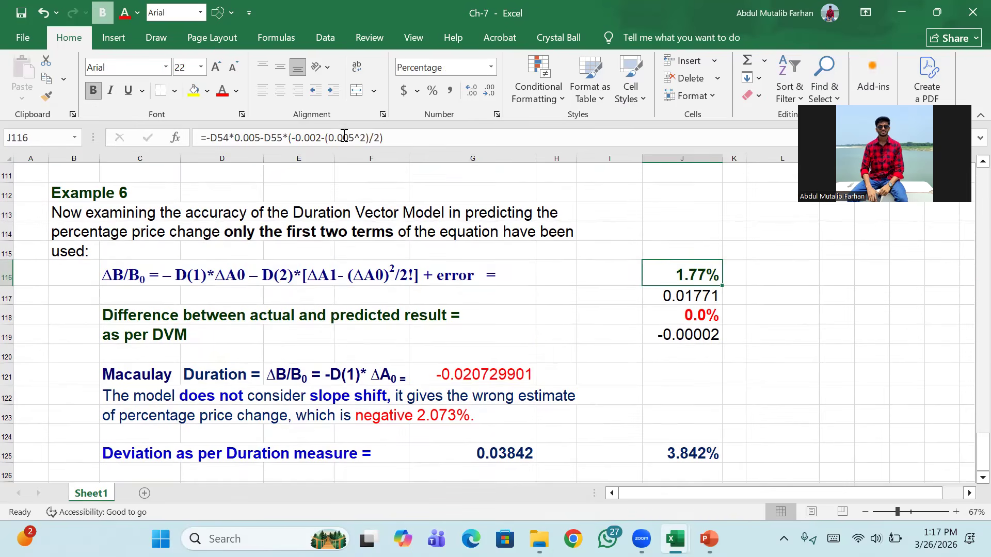
click(222, 91)
click(10, 272)
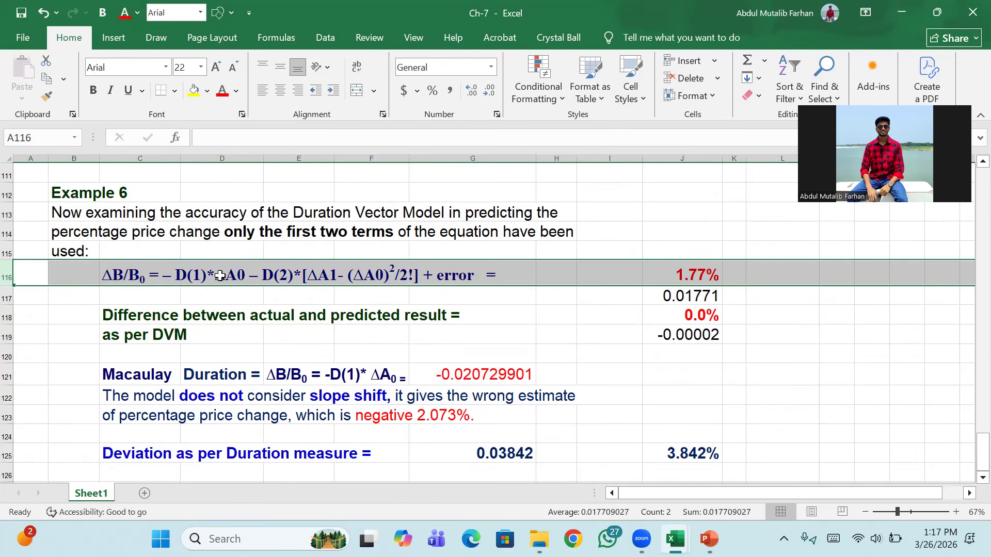
click(414, 290)
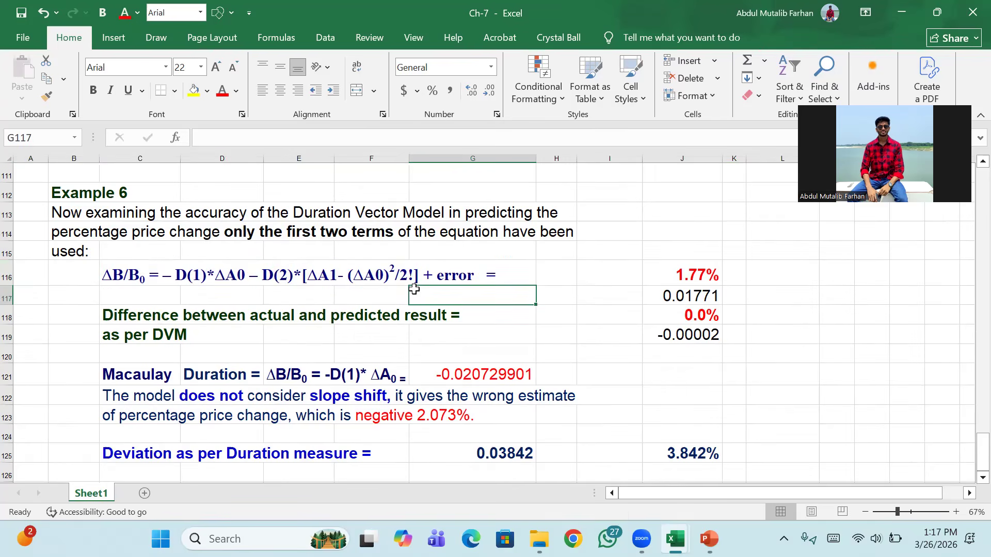
- Switch to the PPT-6 presentation in PowerPoint and review its convexity adjustment slides from 35 through 41
scroll(277, 352, down, 3)
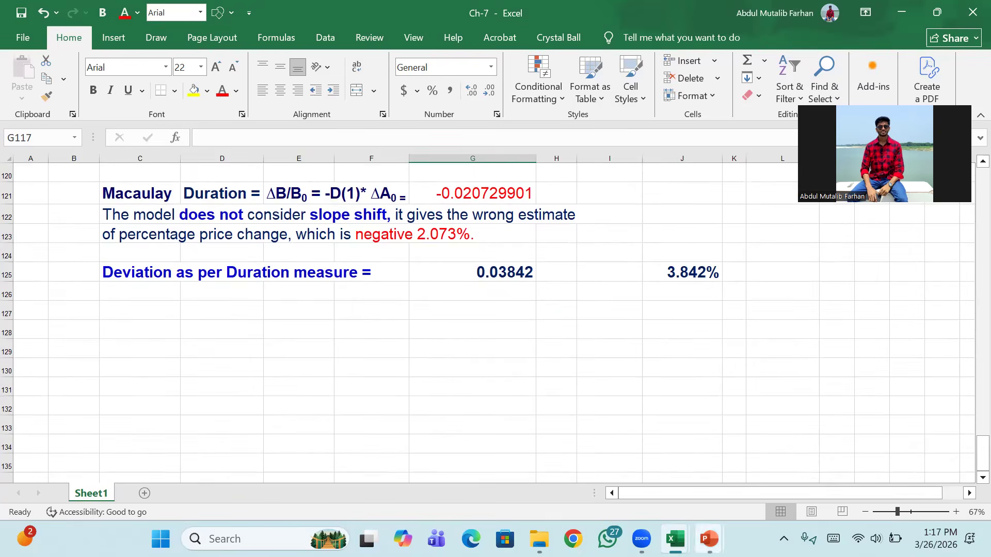
mouse_move(709, 539)
click(632, 473)
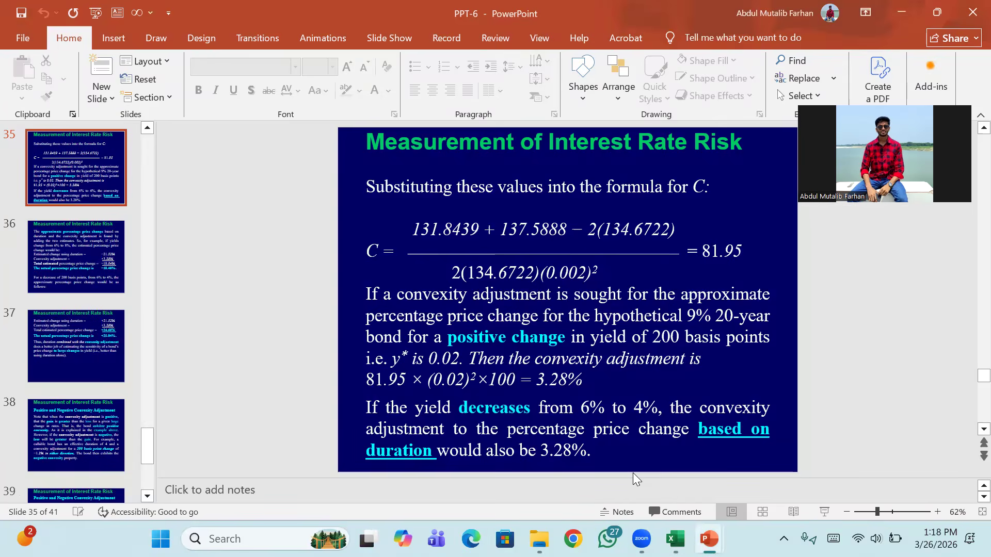
scroll(289, 386, down, 5)
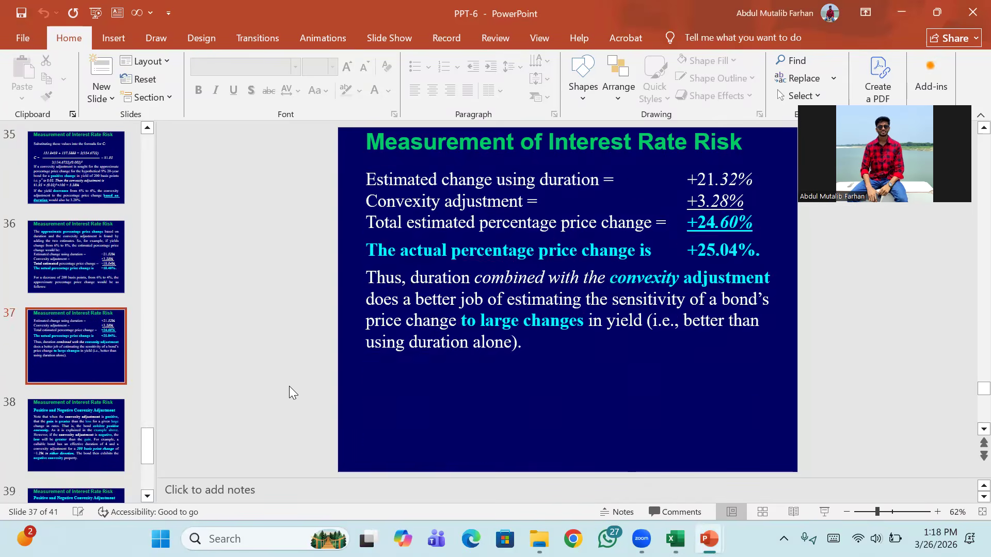
scroll(289, 386, down, 1)
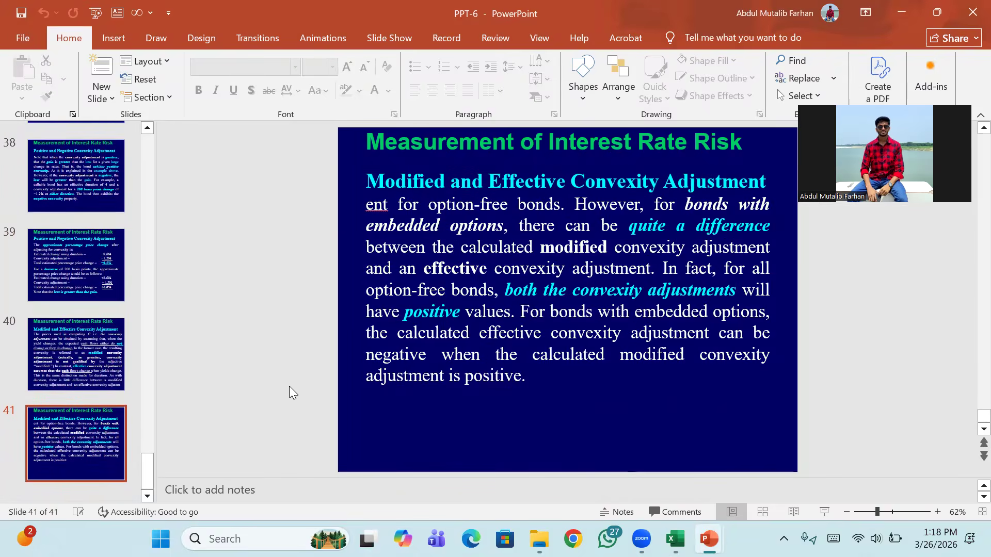
scroll(289, 386, up, 5)
scroll(289, 386, up, 2)
scroll(289, 386, down, 2)
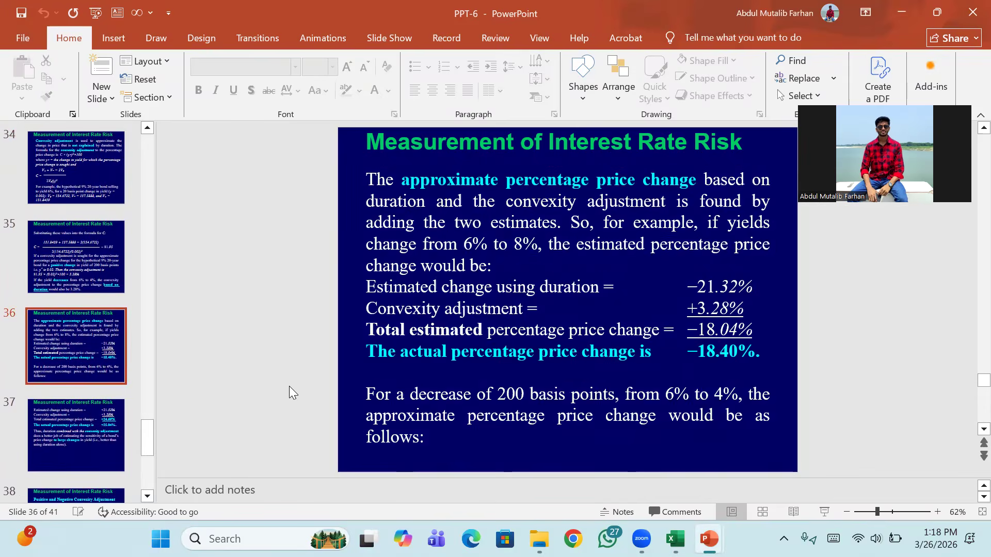
scroll(289, 392, down, 1)
scroll(289, 387, down, 3)
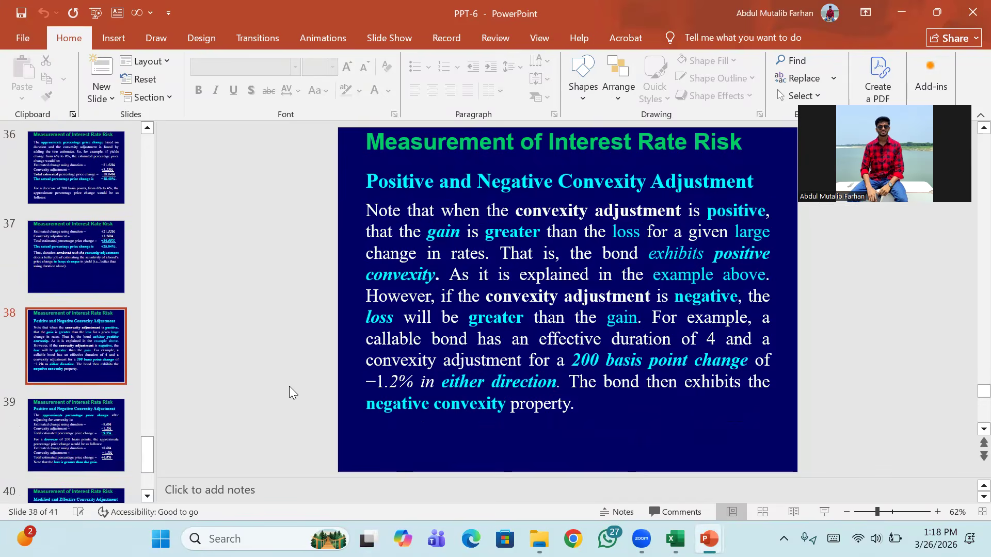
scroll(289, 393, down, 1)
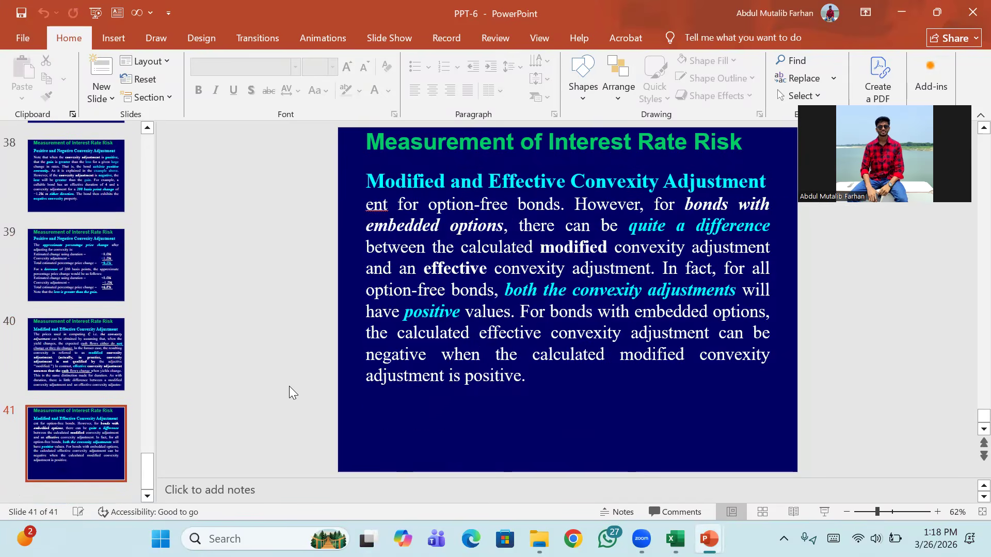
scroll(289, 387, up, 2)
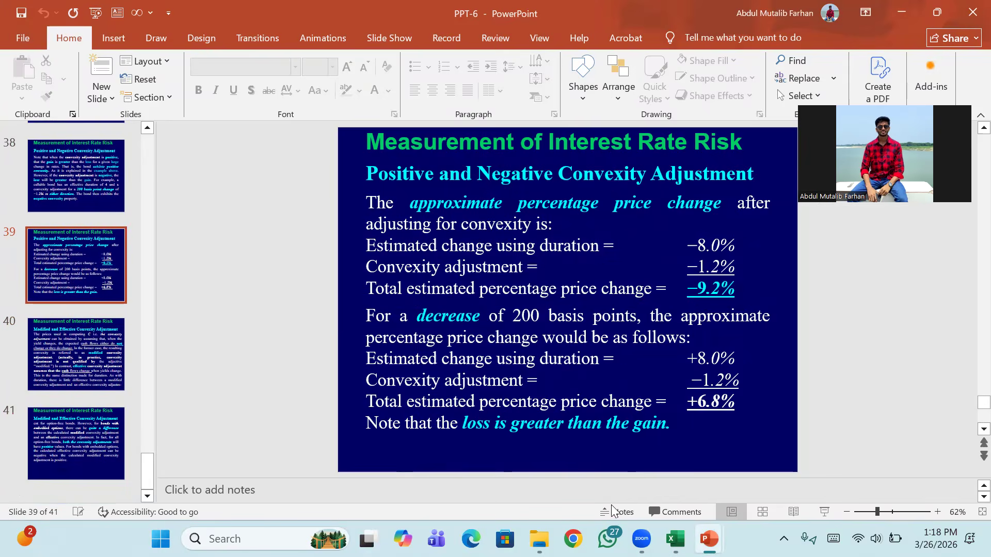
mouse_move(695, 528)
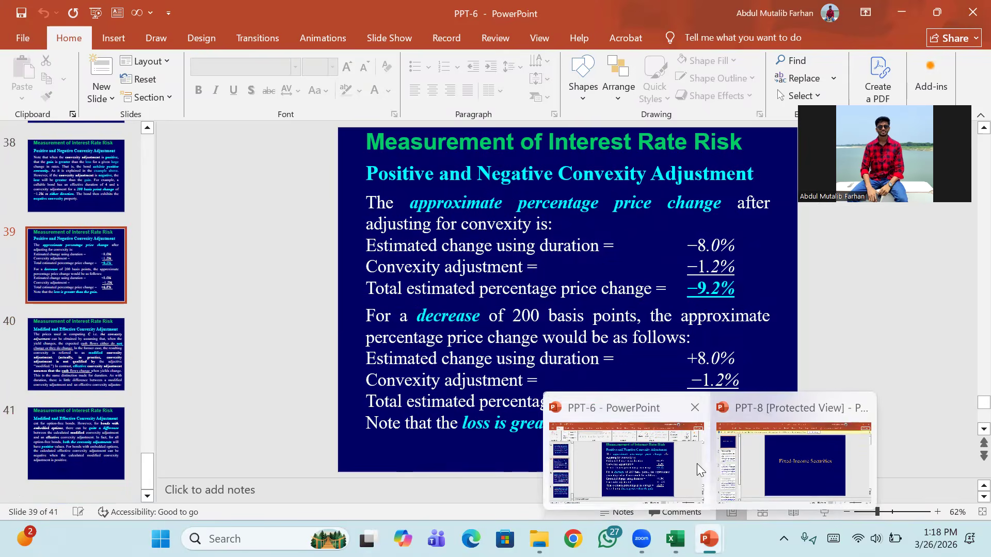